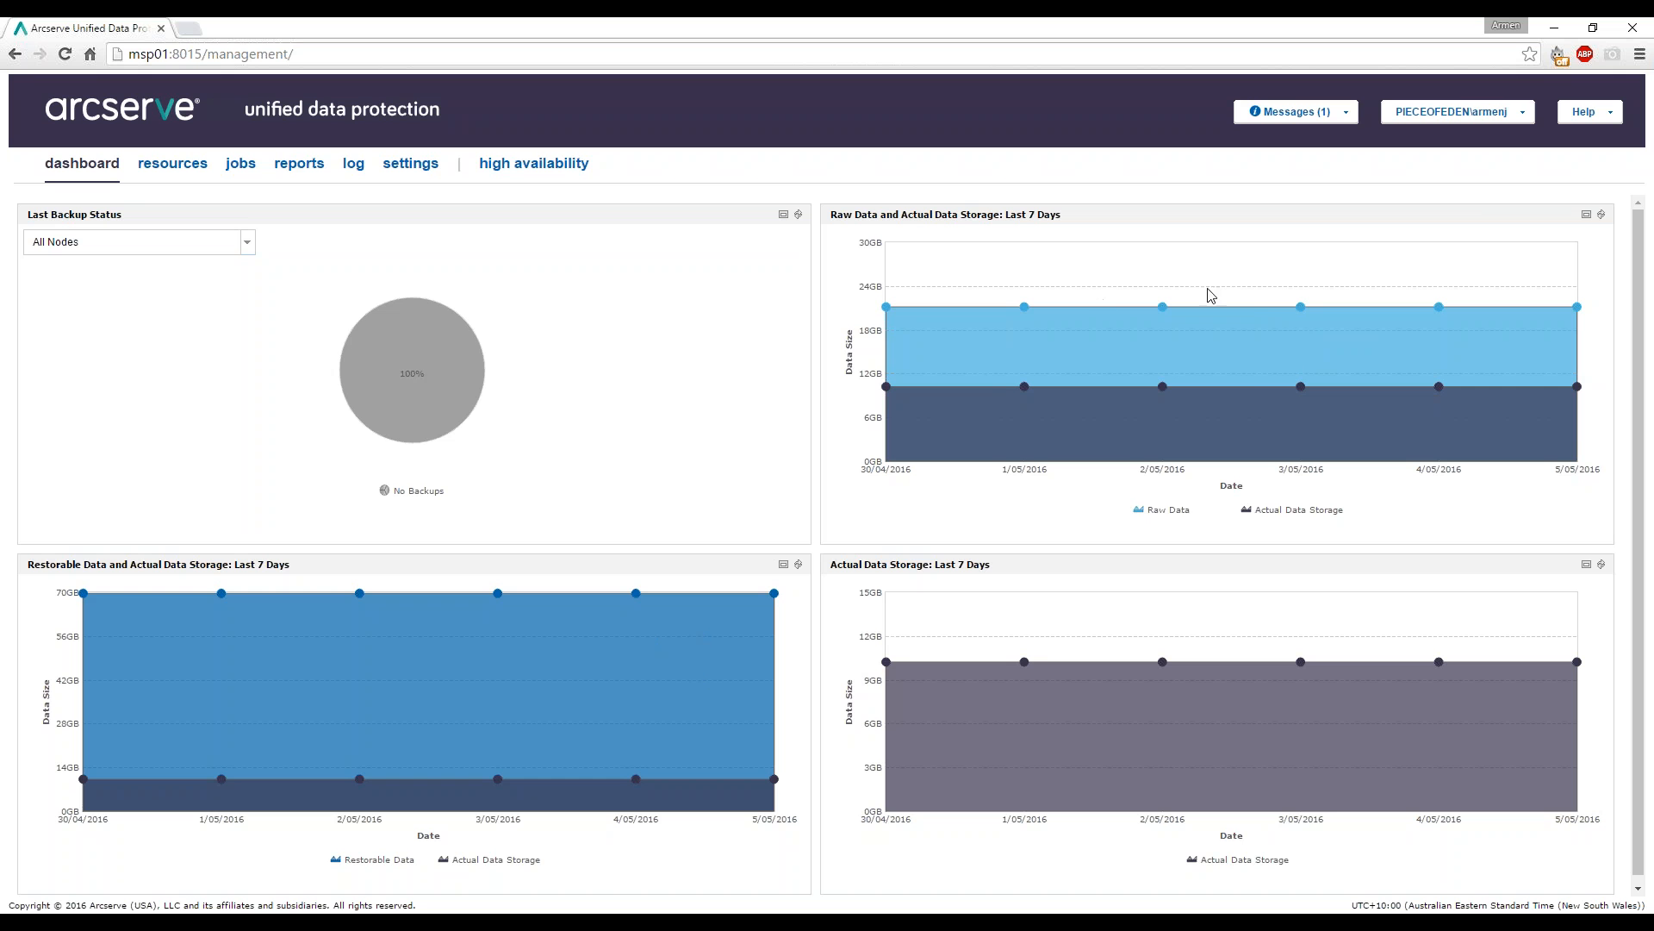
Switch from the dashboard charts to the resources view listing all nodes, including msp01.
mouse_move(1301, 306)
click(157, 170)
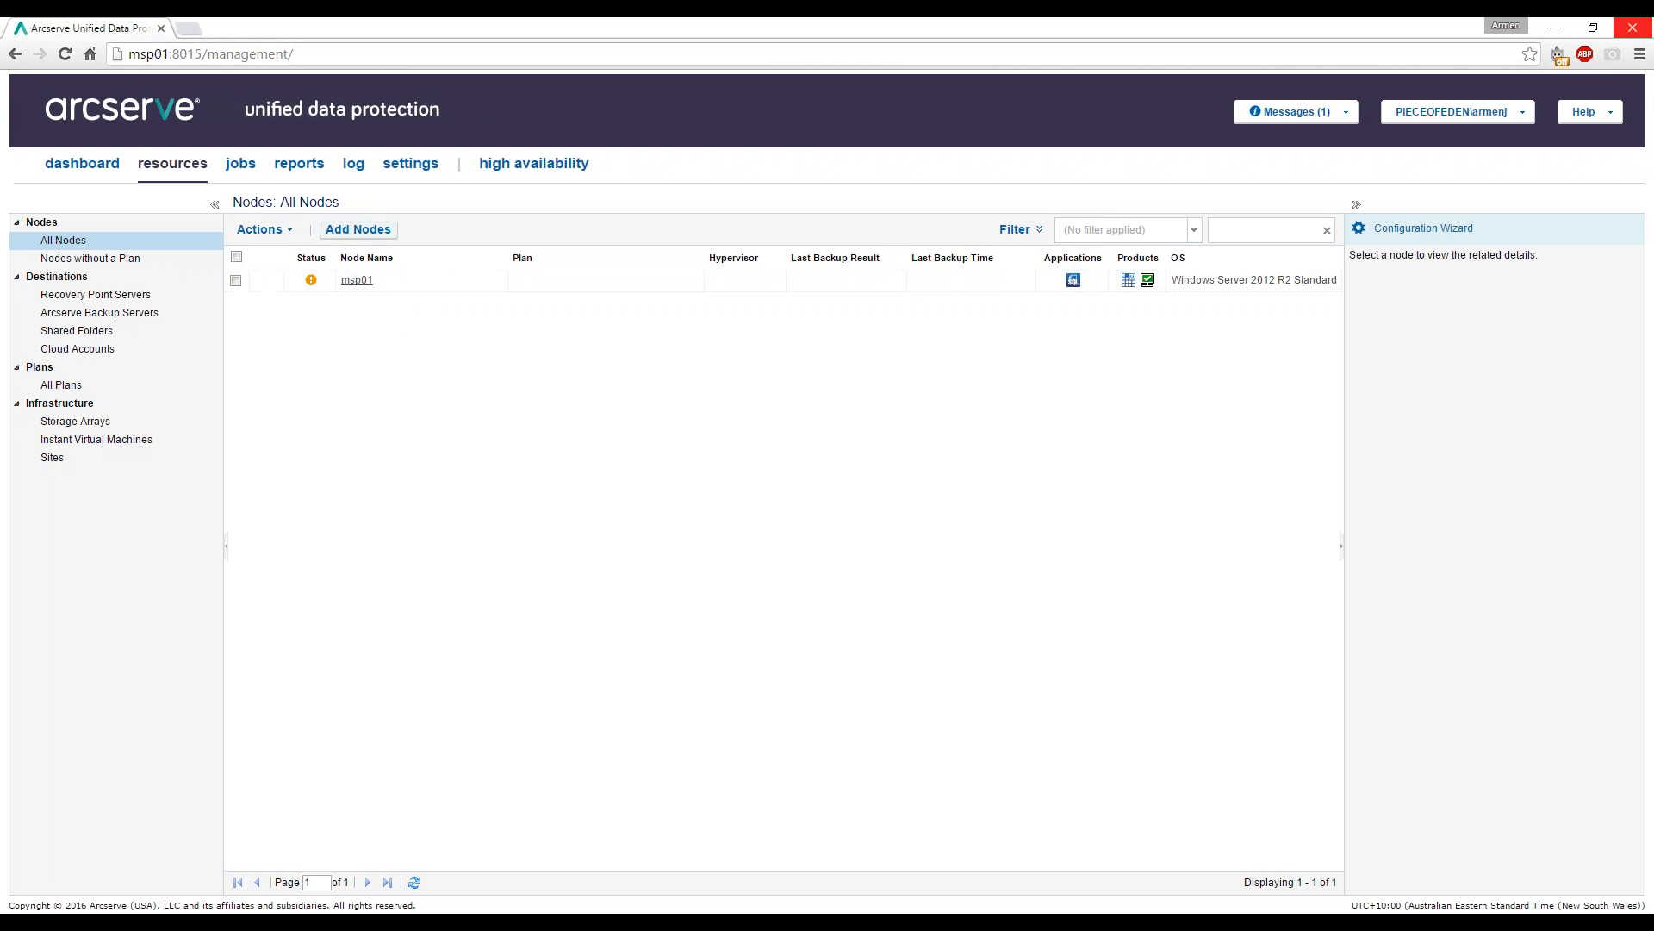
In Add Nodes, enter Windows node Demo03 and its login password.
click(359, 229)
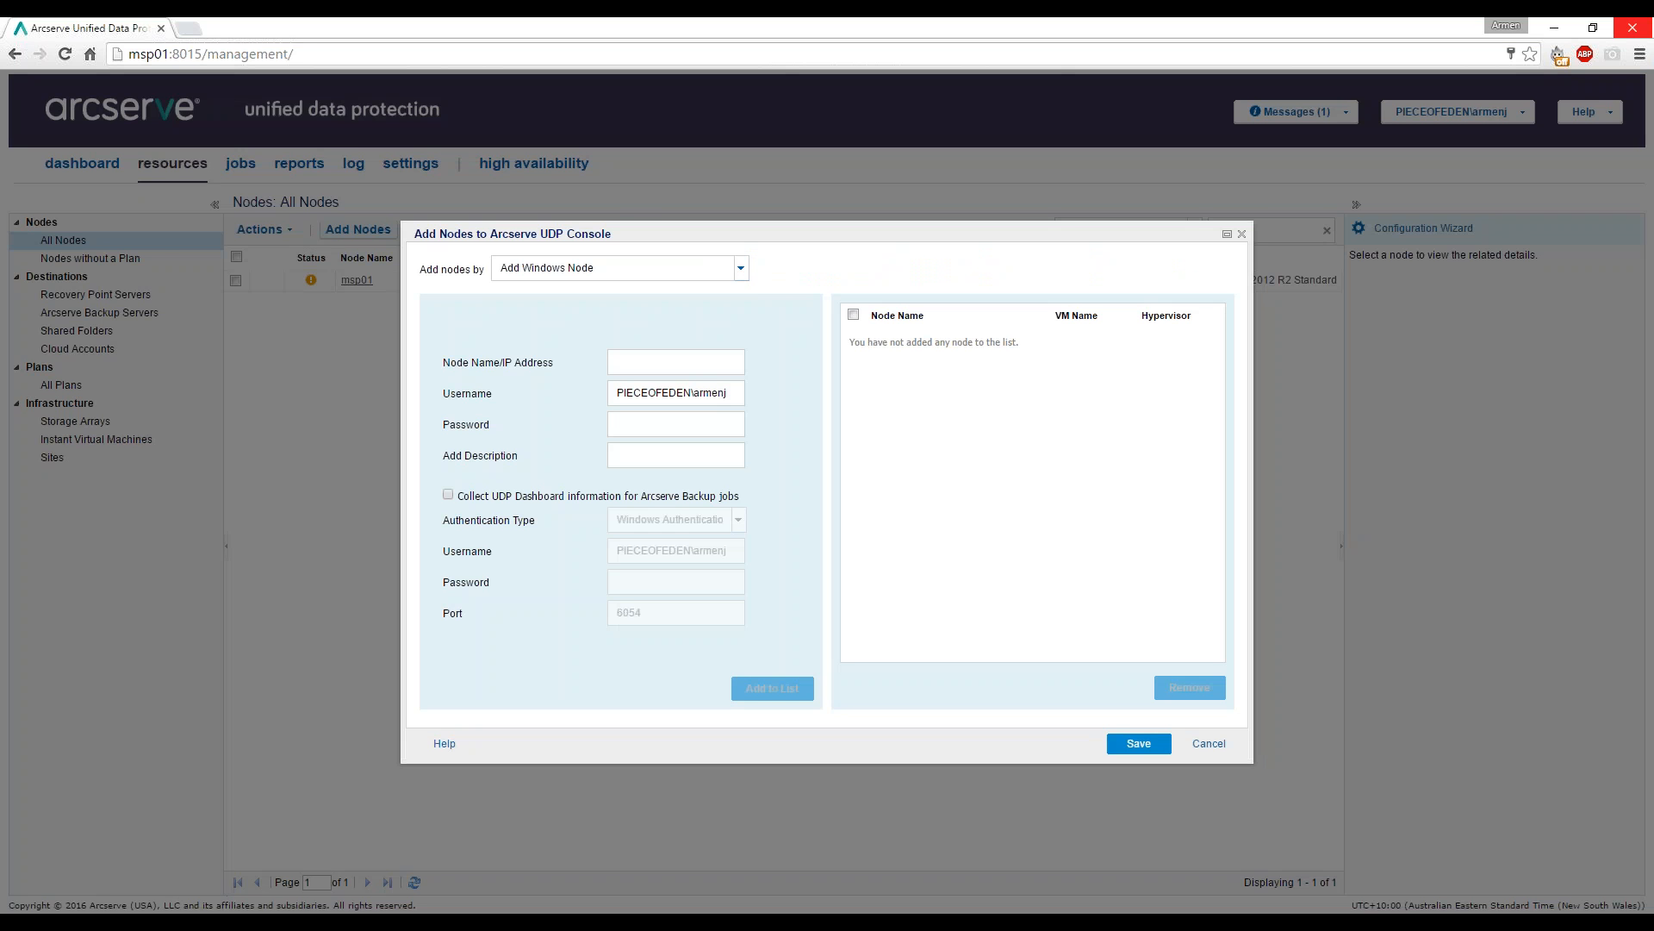
click(740, 268)
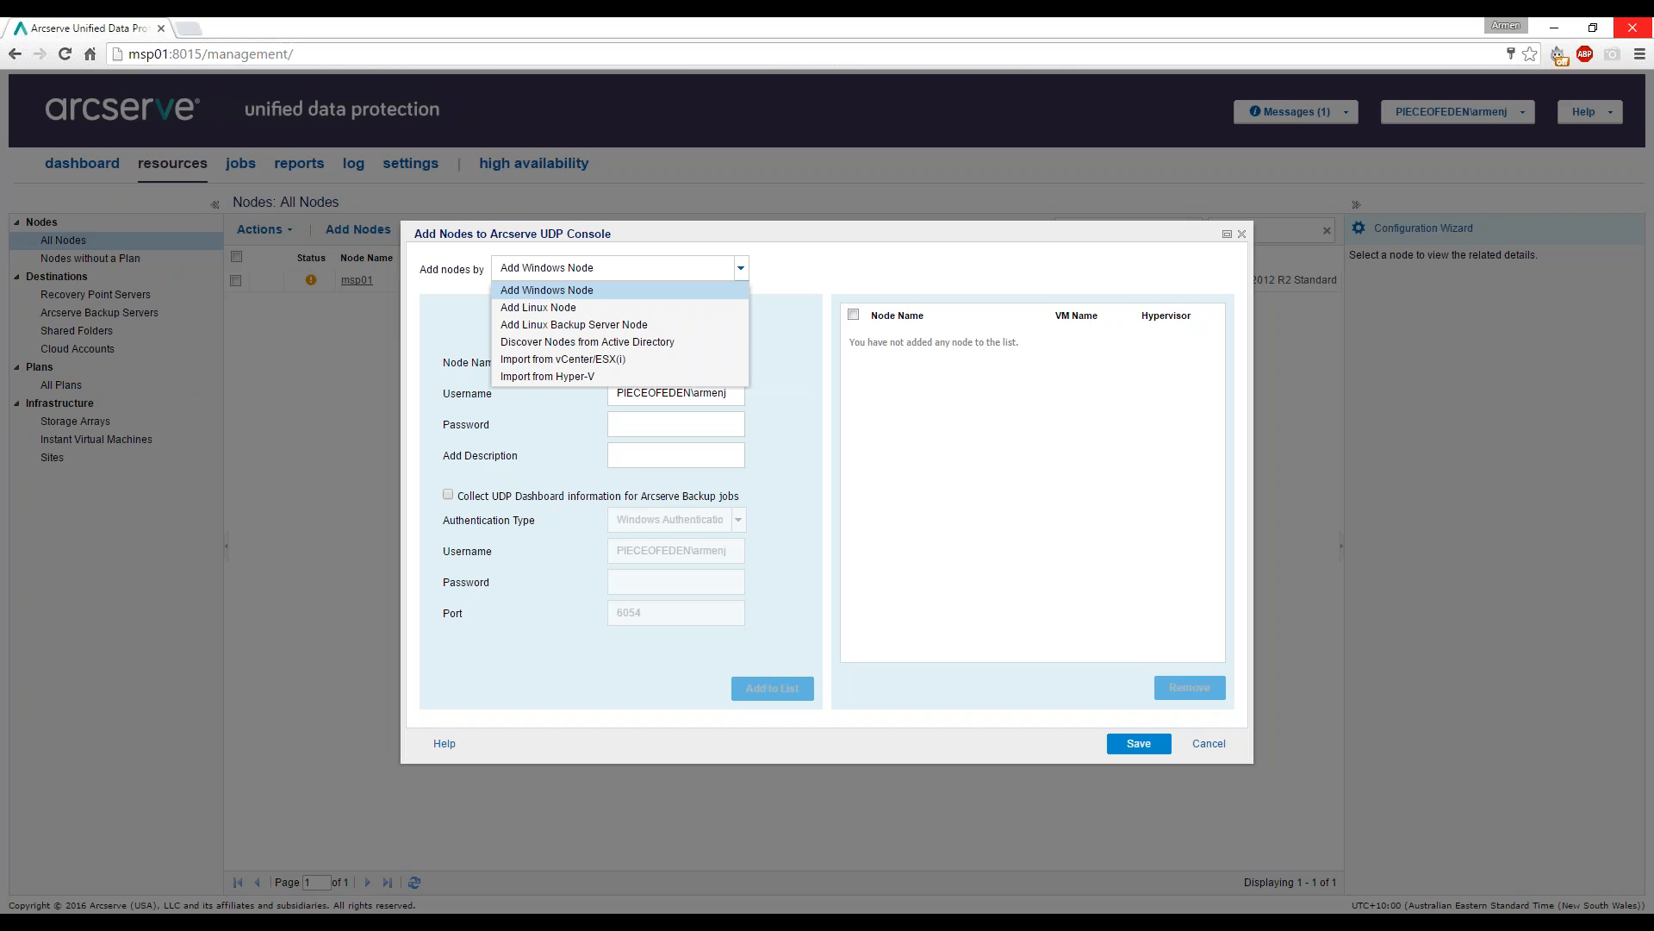
key(Escape)
click(707, 366)
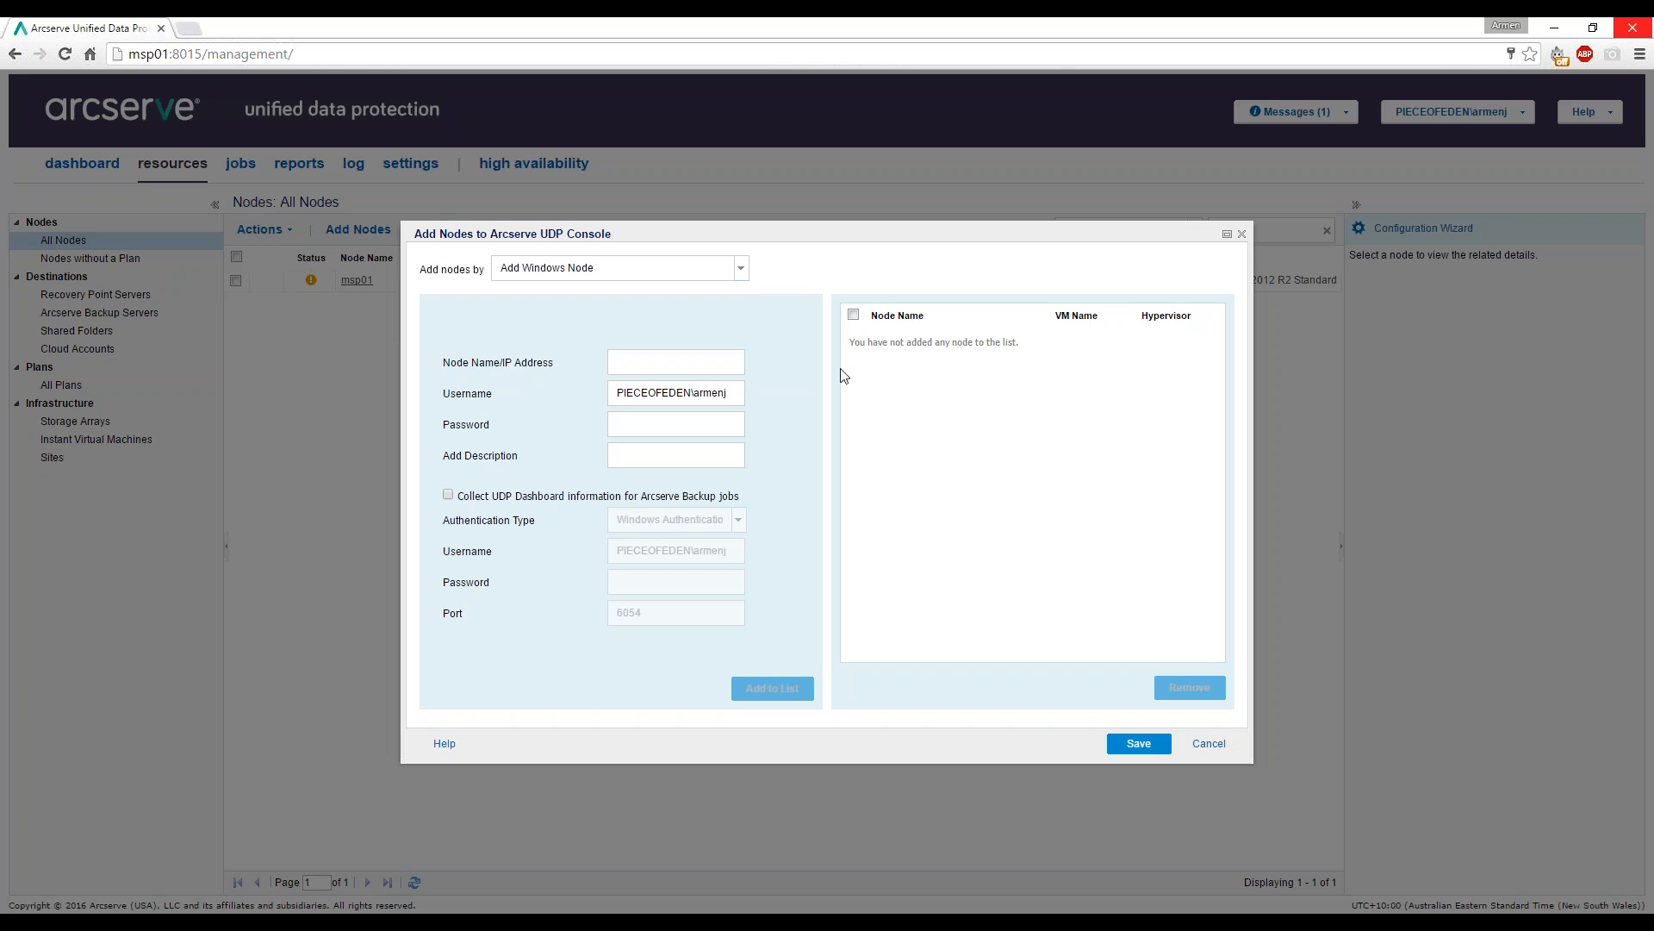
text(Demo03)
key(Tab)
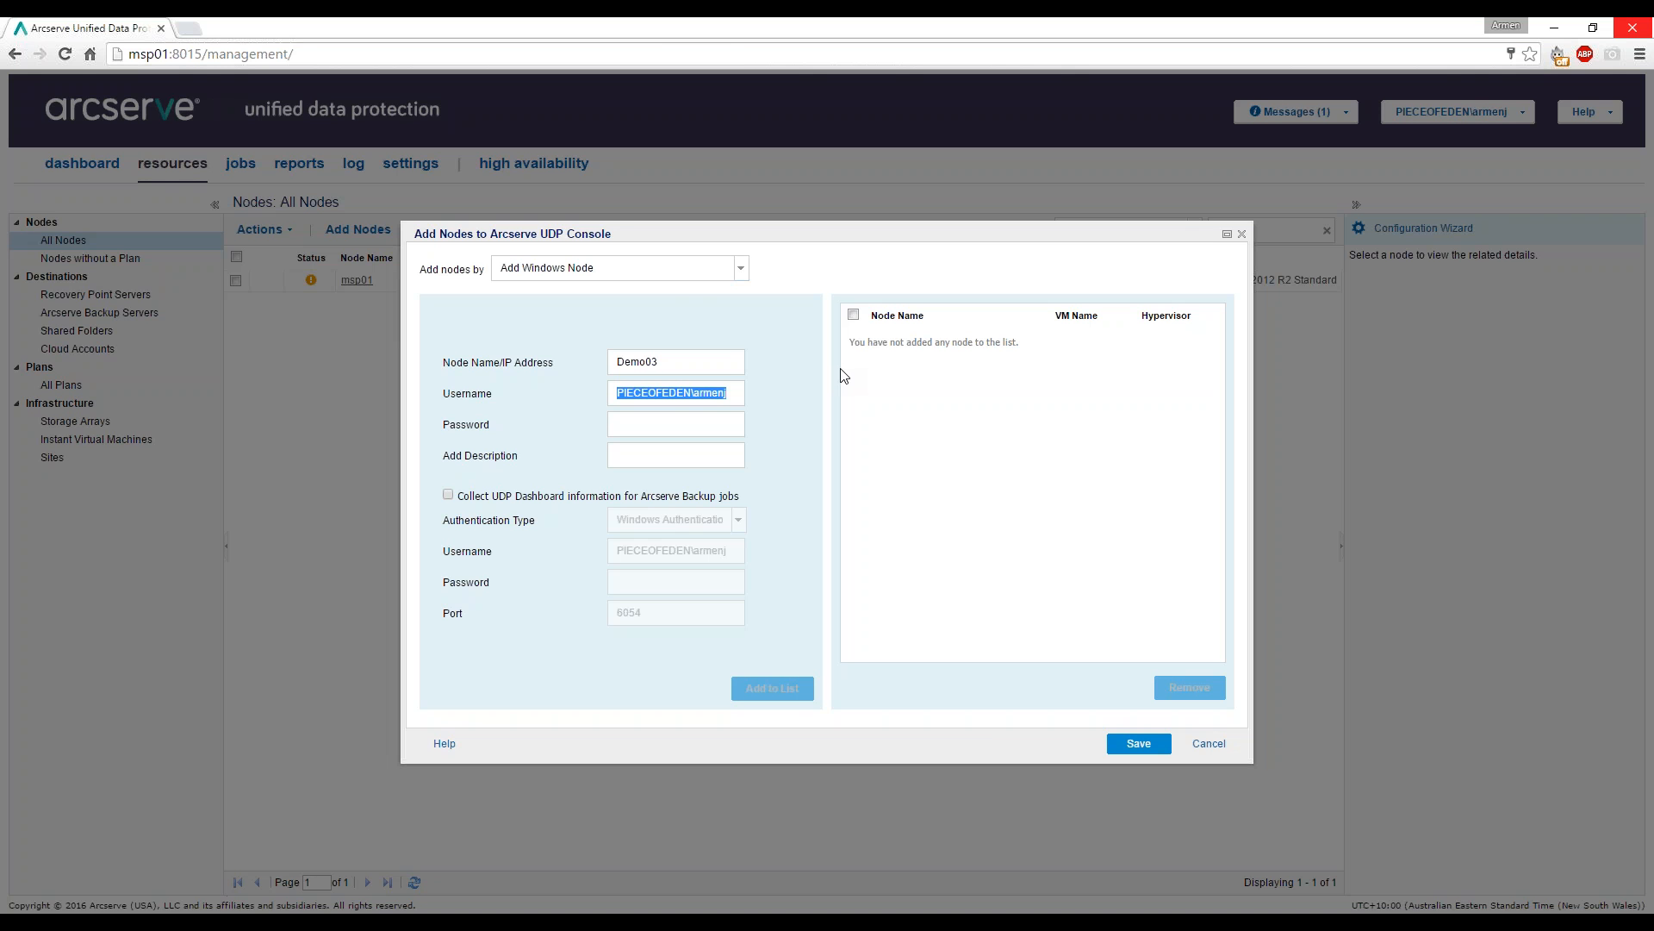
key(Tab)
text(*******)
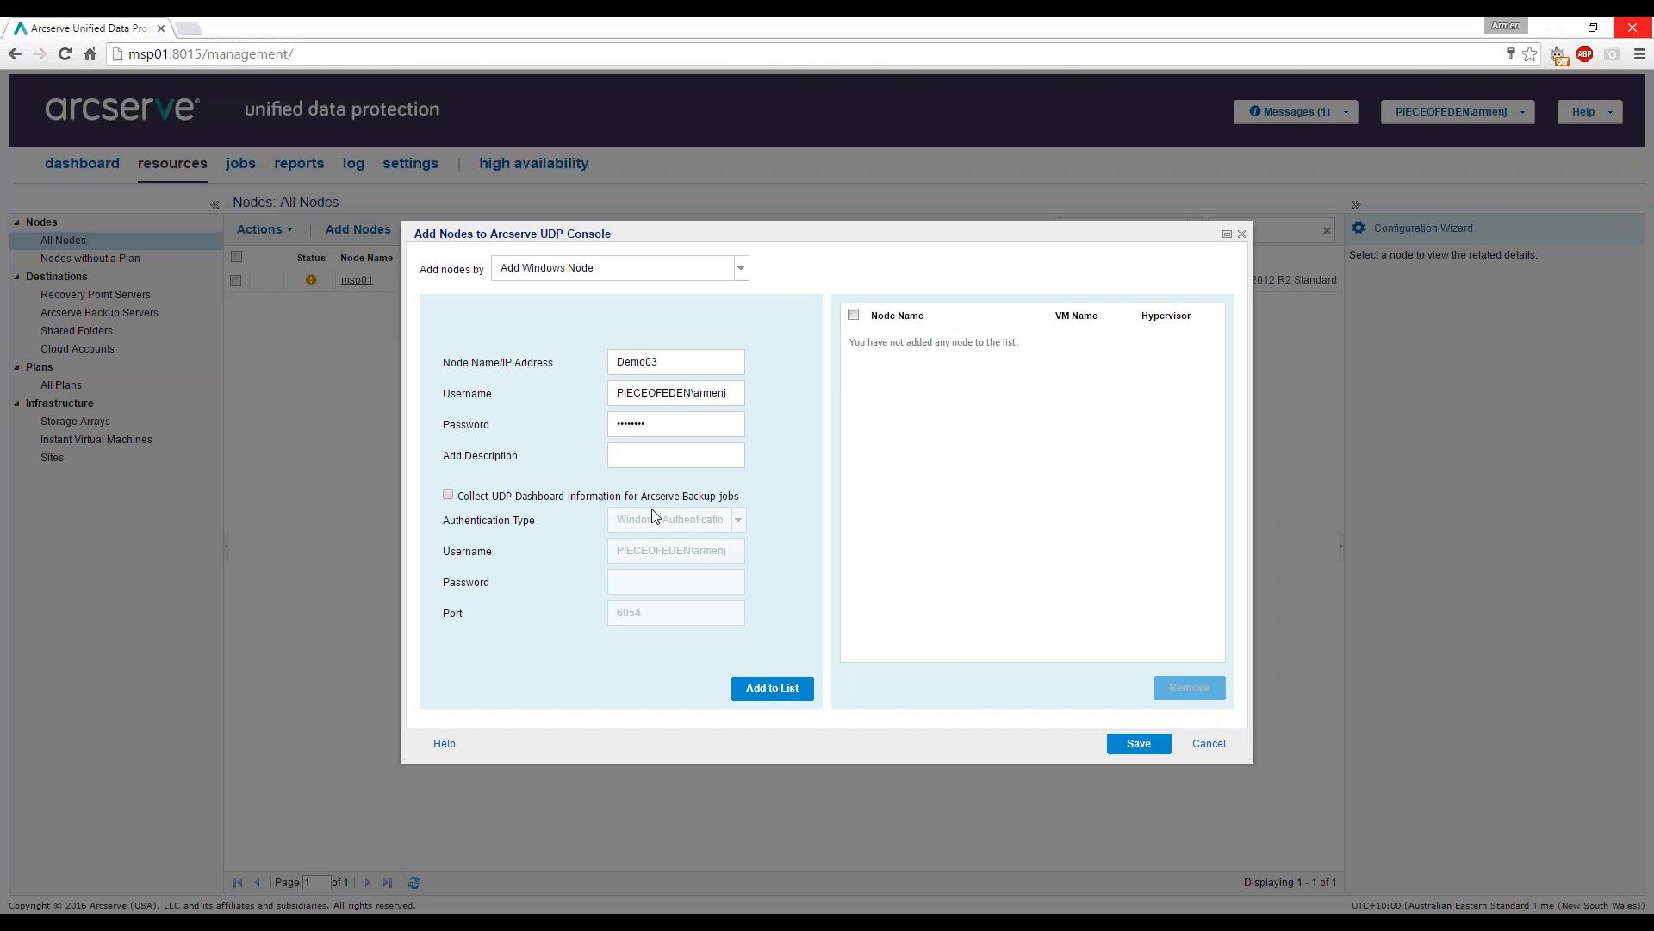
Add Demo03 to the Add Nodes pending list, awaiting save.
click(766, 694)
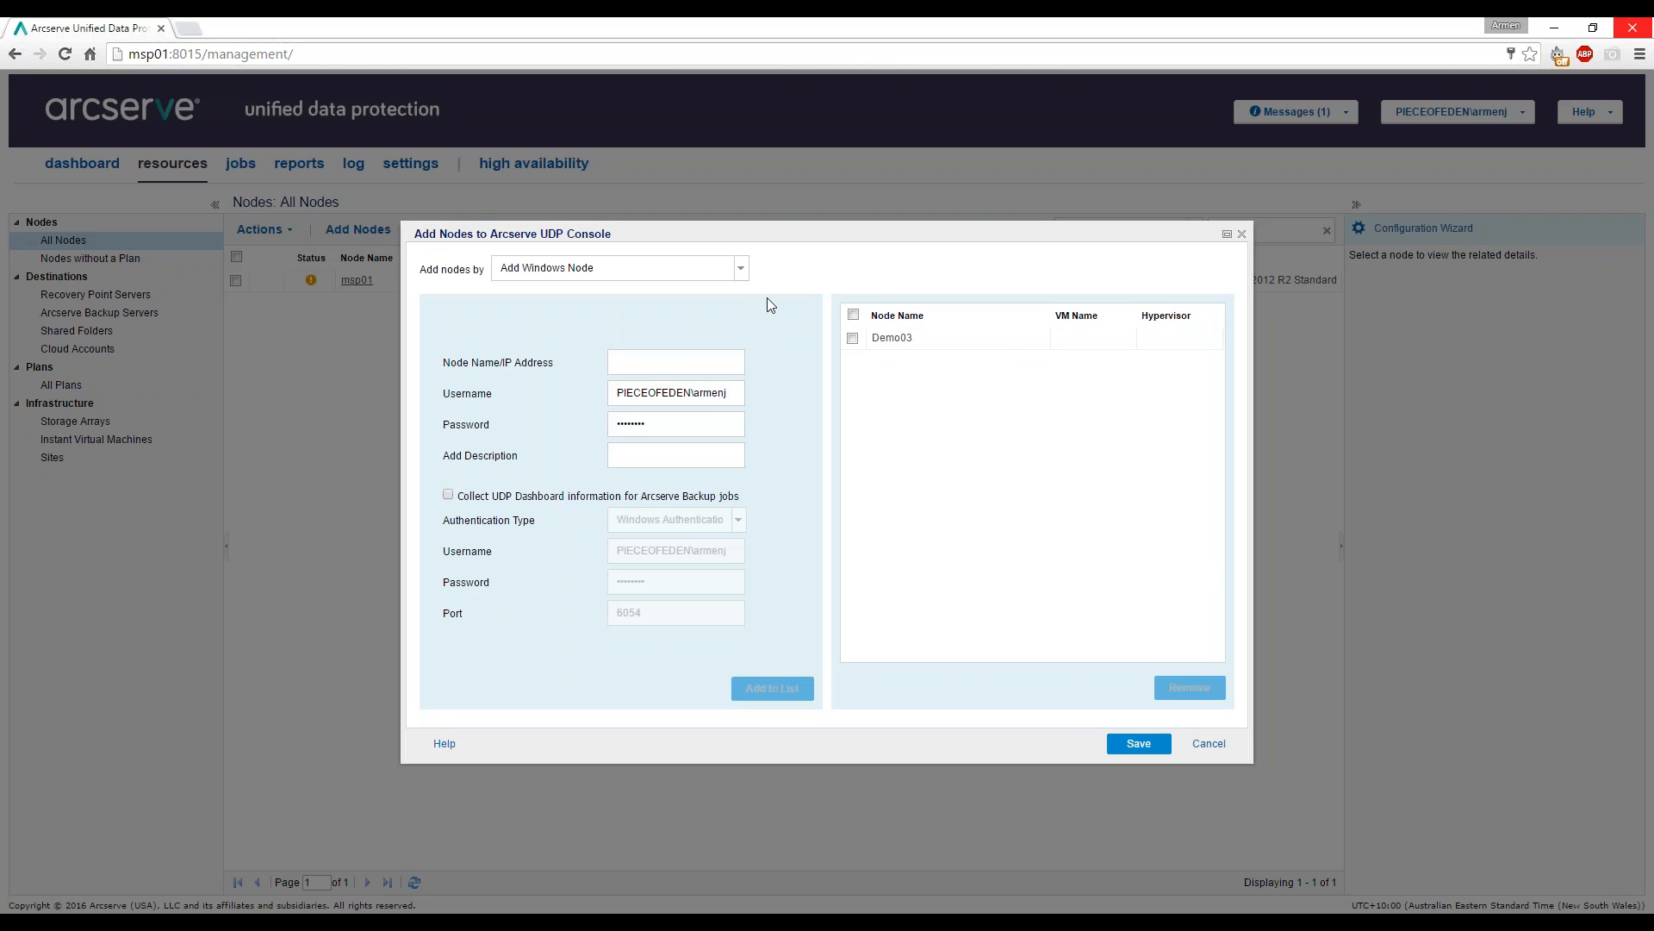
click(742, 272)
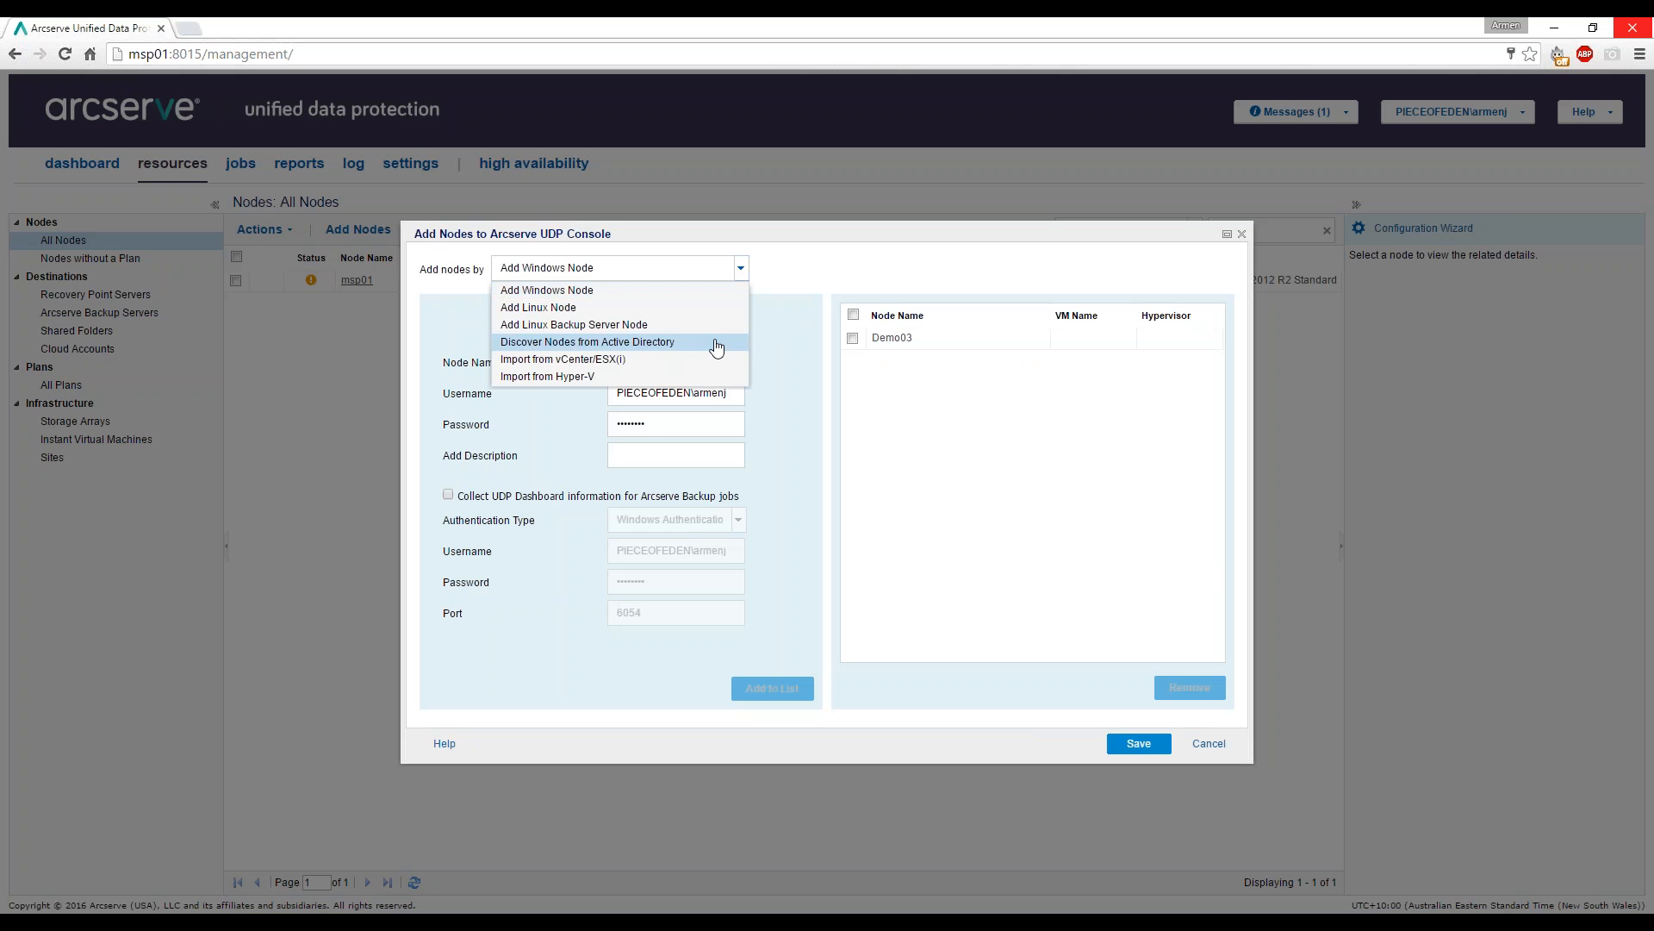
Switch to Discover Nodes from Active Directory and browse domain controller DC01 for machines.
click(632, 345)
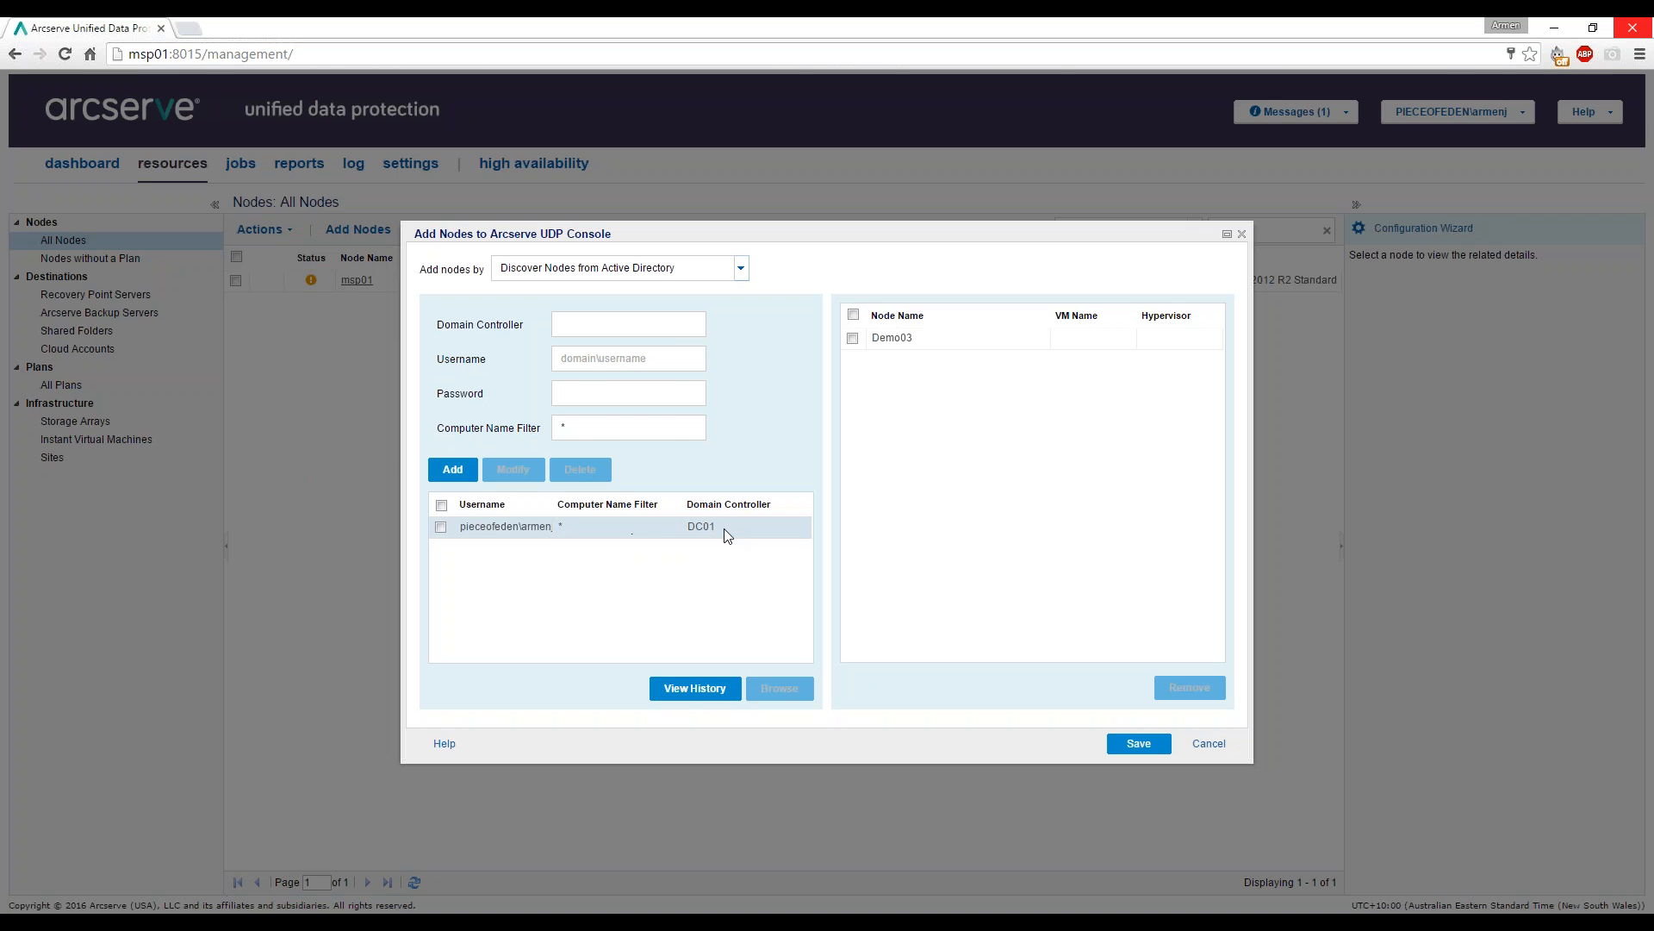
click(708, 689)
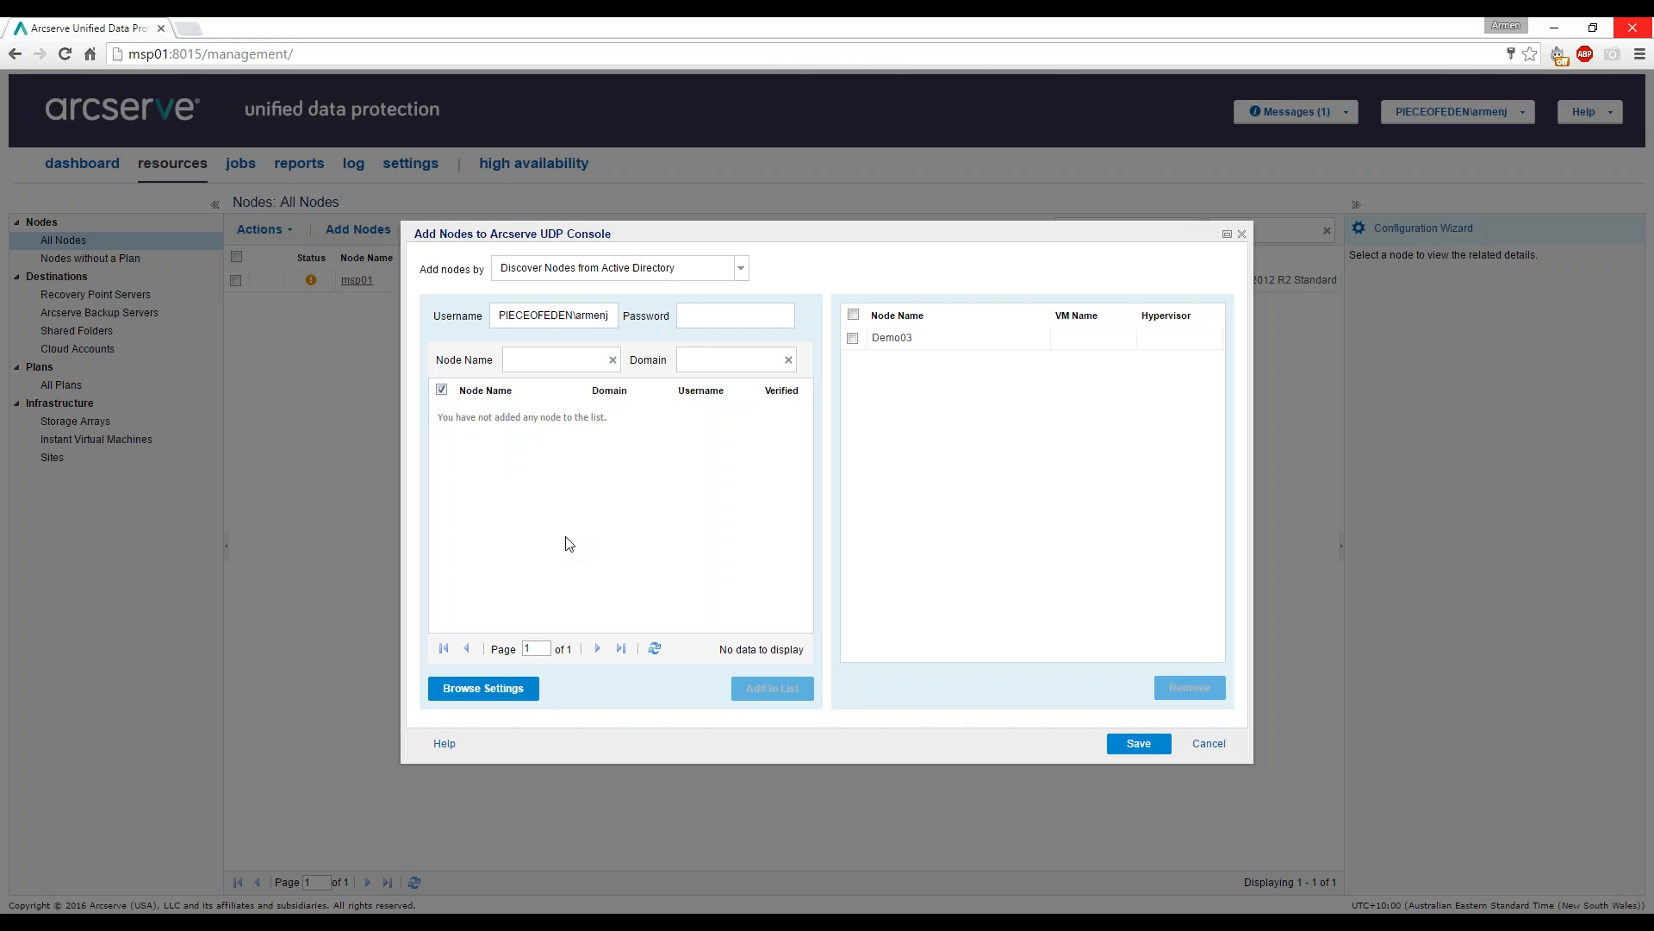
click(741, 269)
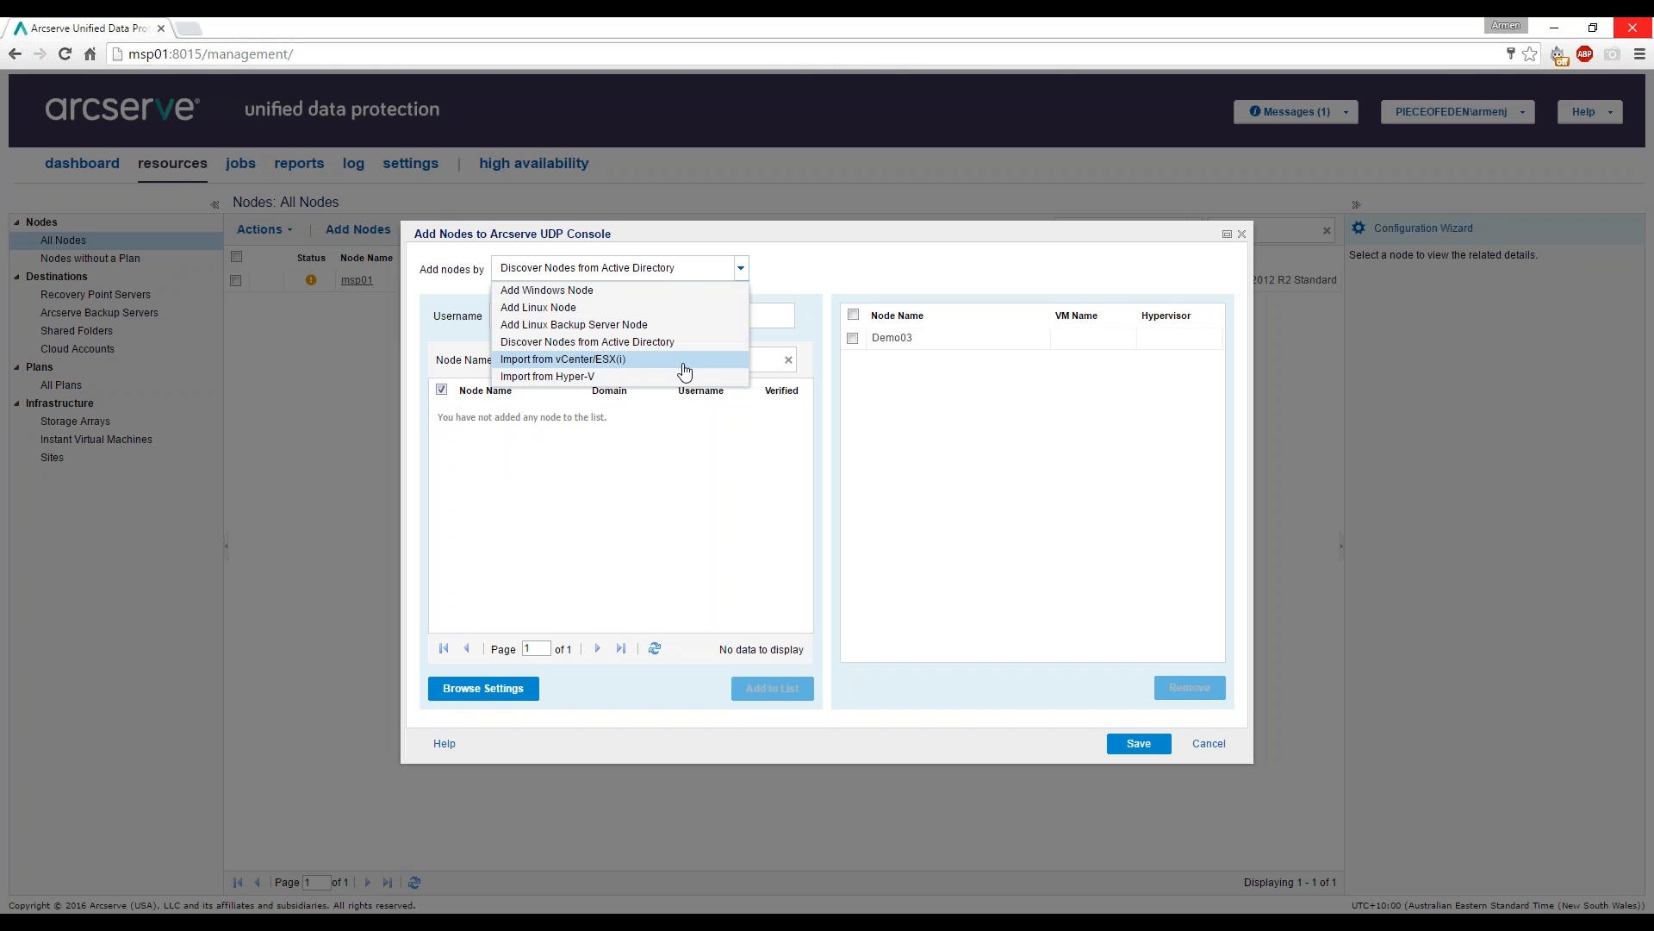
Import from vCenter/ESX(i): connect to host ESX01 with its password.
click(617, 362)
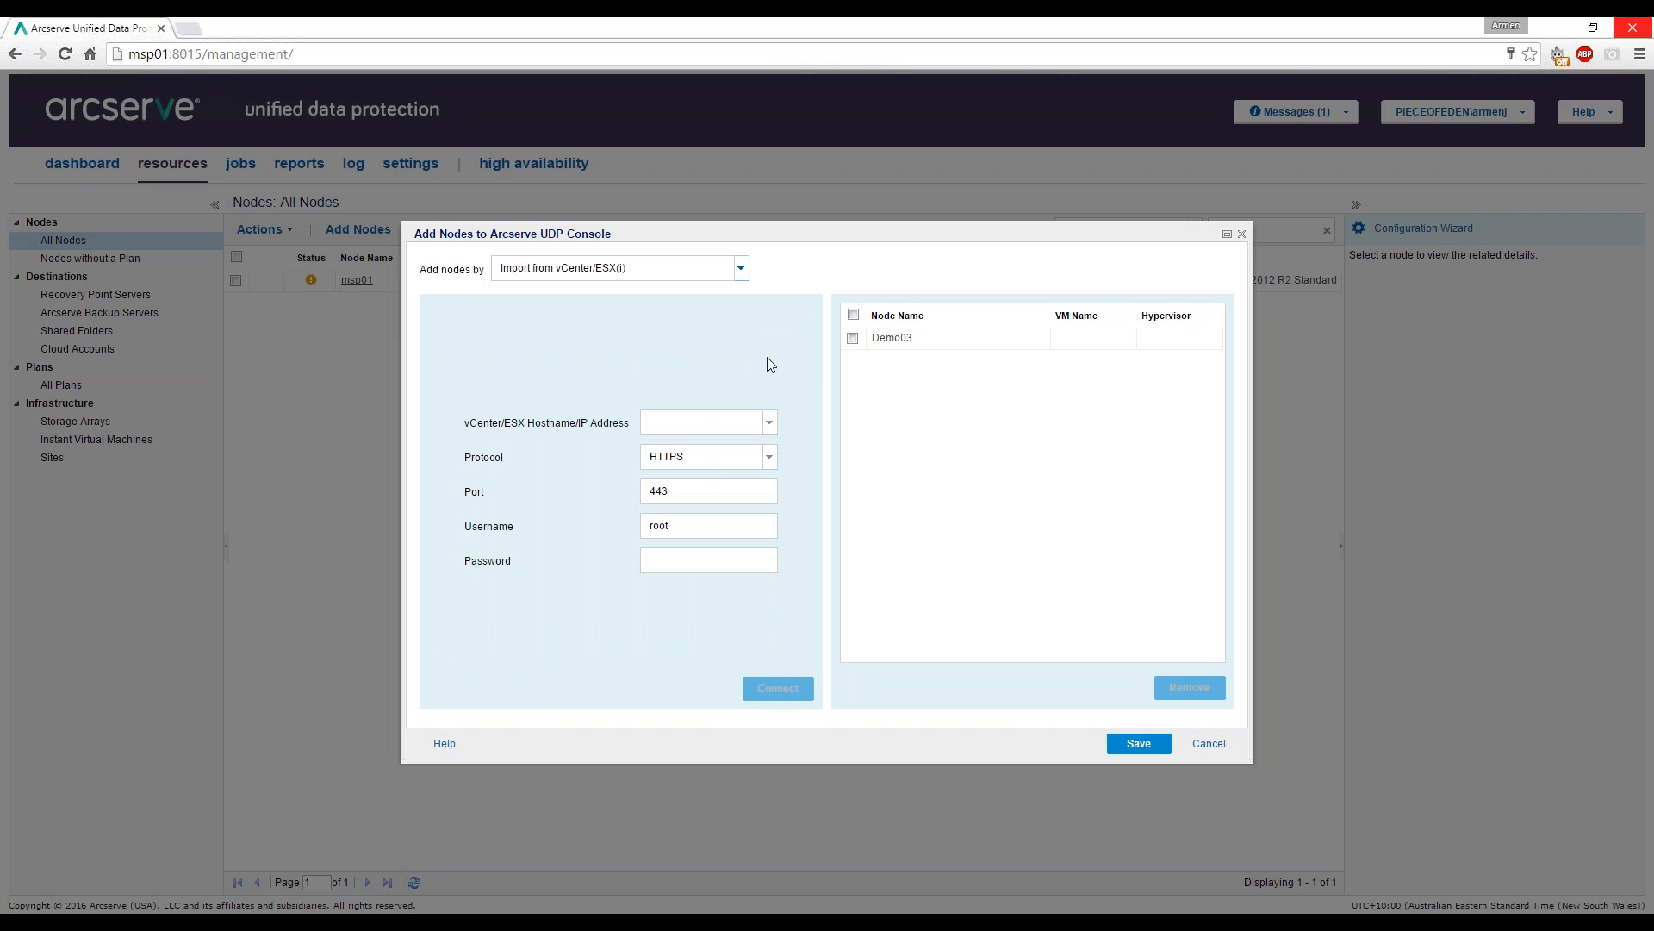
click(718, 420)
text(ESX01)
key(Tab)
key(Tab)
key(Tab)
key(Tab)
text(••••••••)
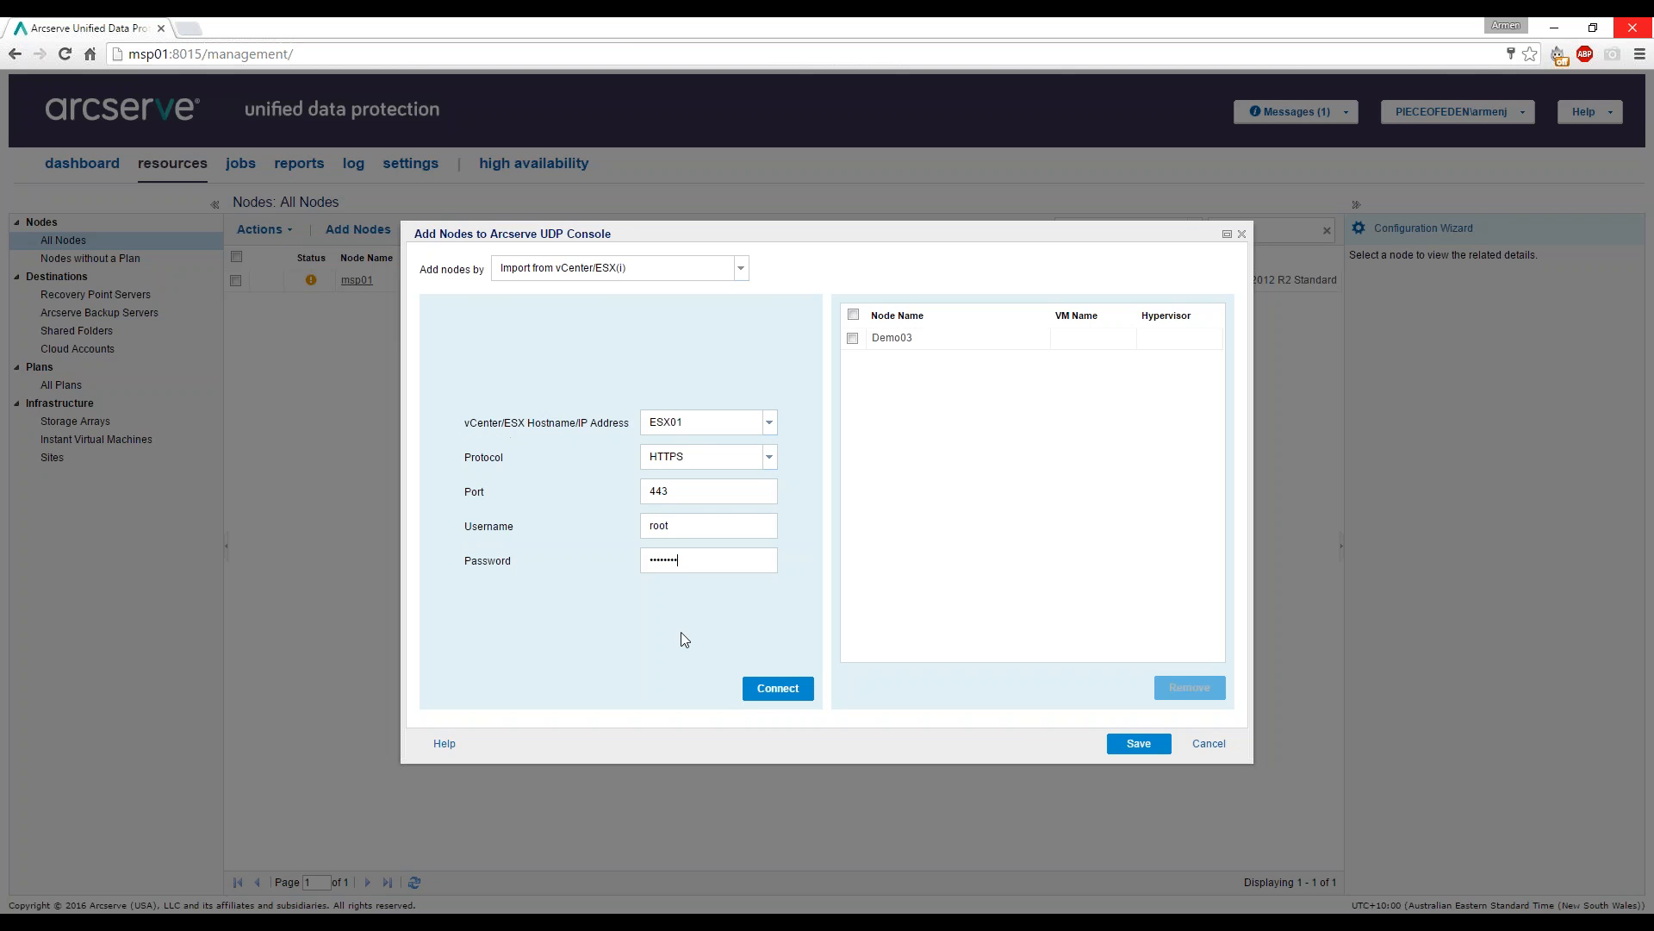
click(750, 687)
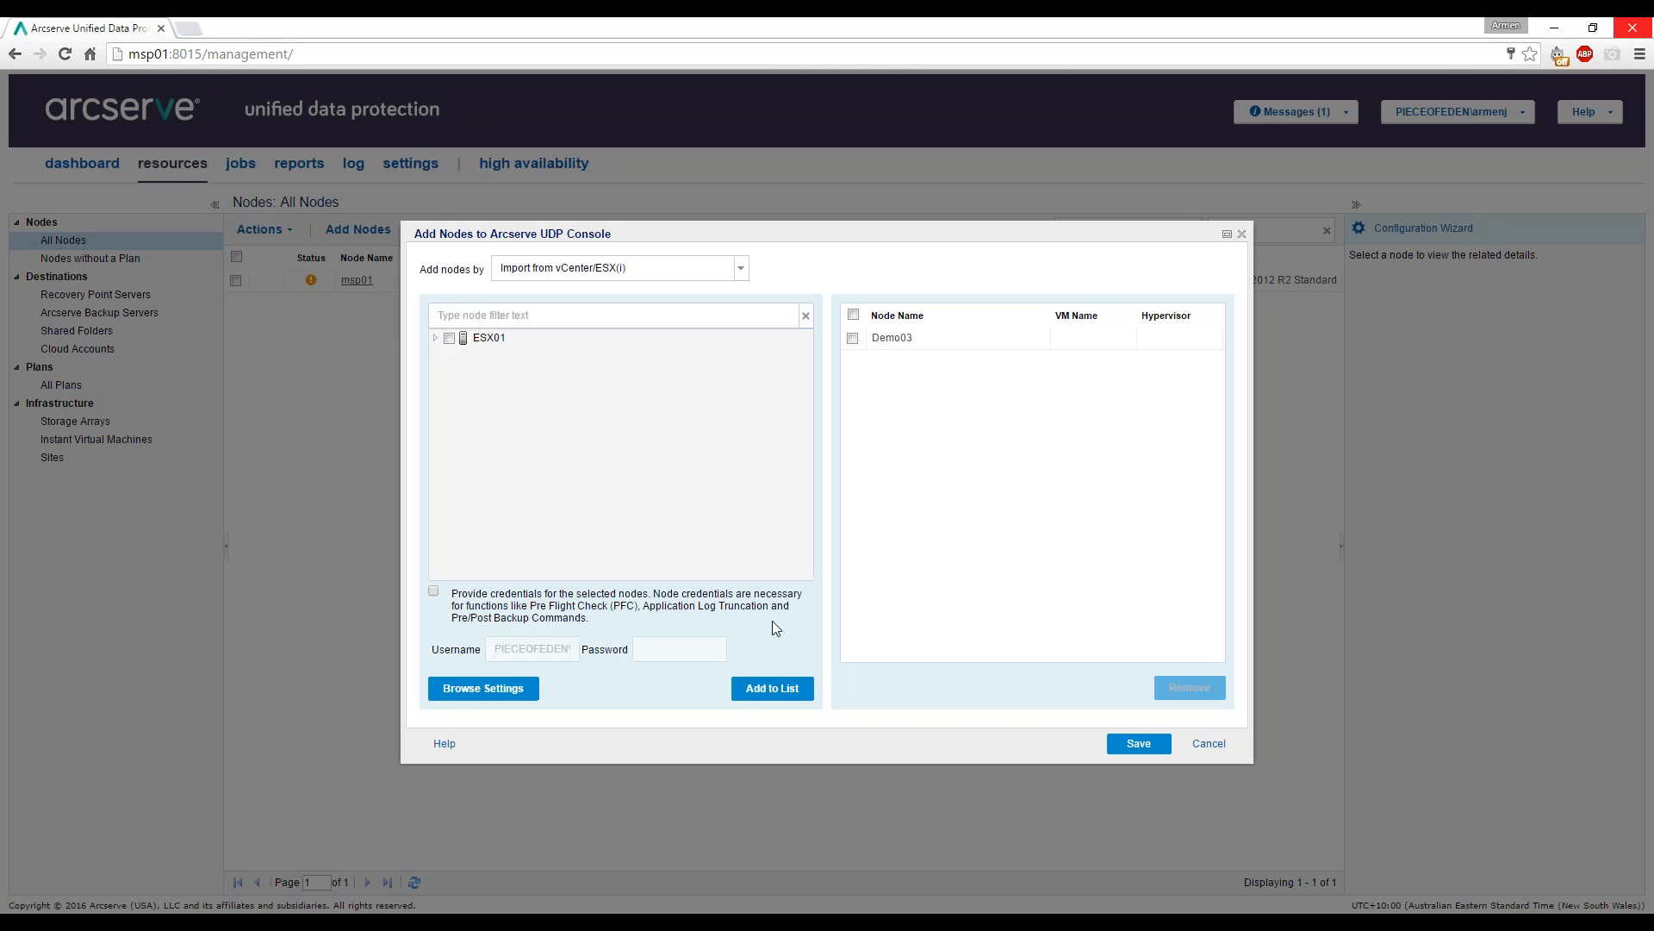
Select only the Ubuntu VM on ESX01 and add it to the pending nodes.
click(435, 338)
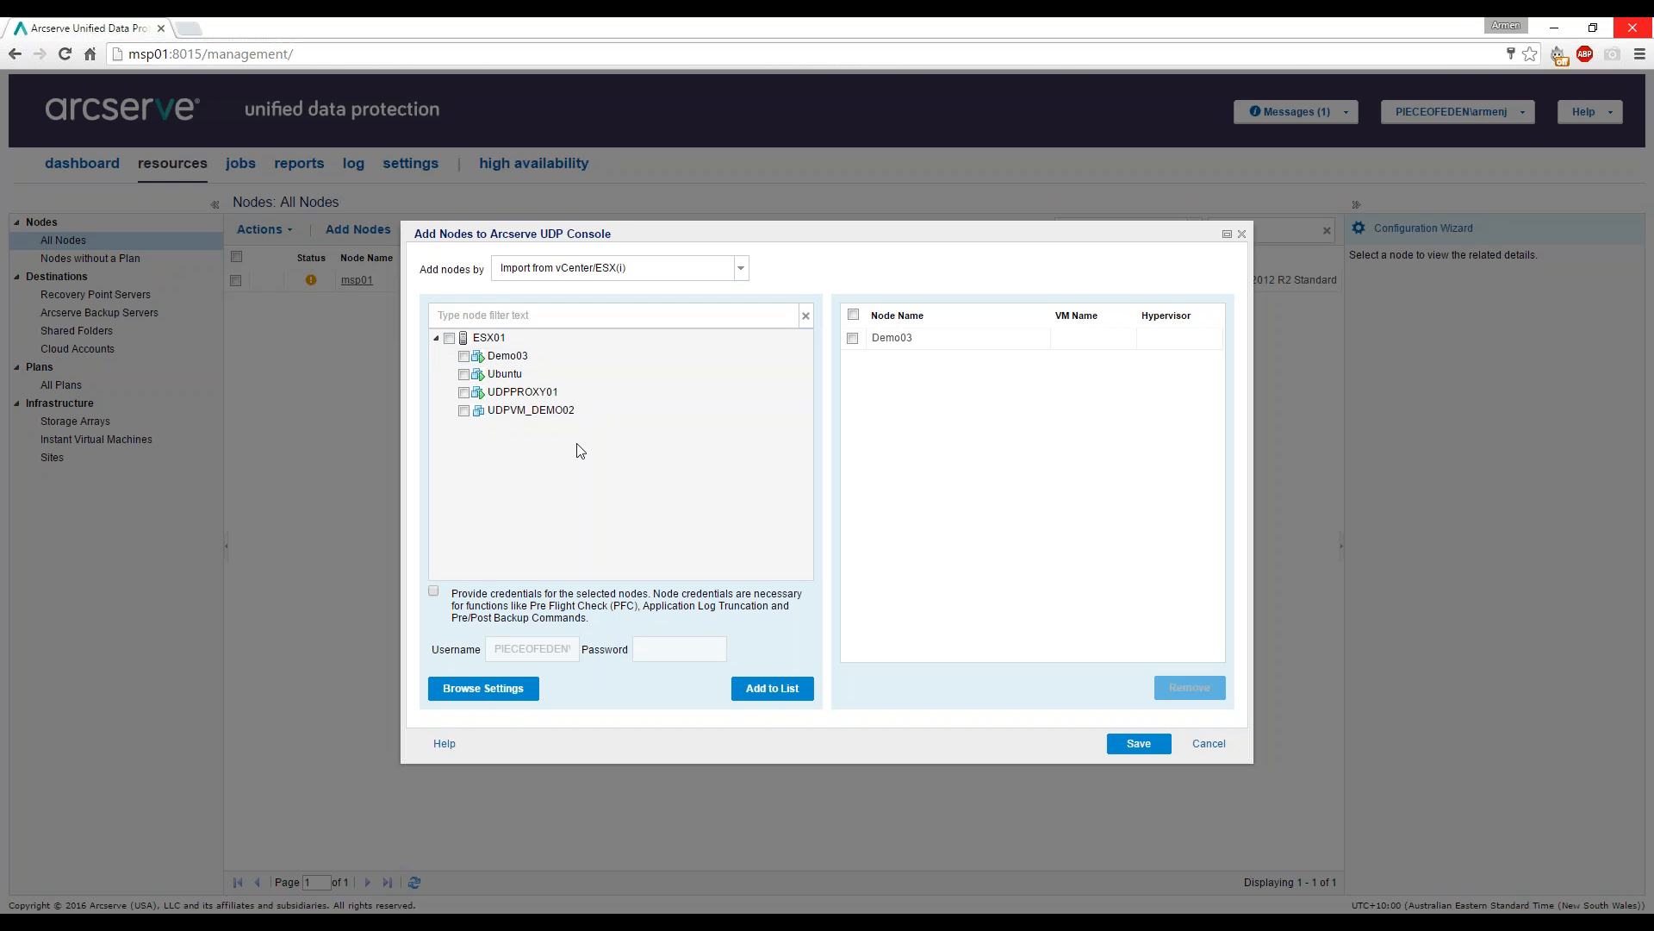
click(464, 374)
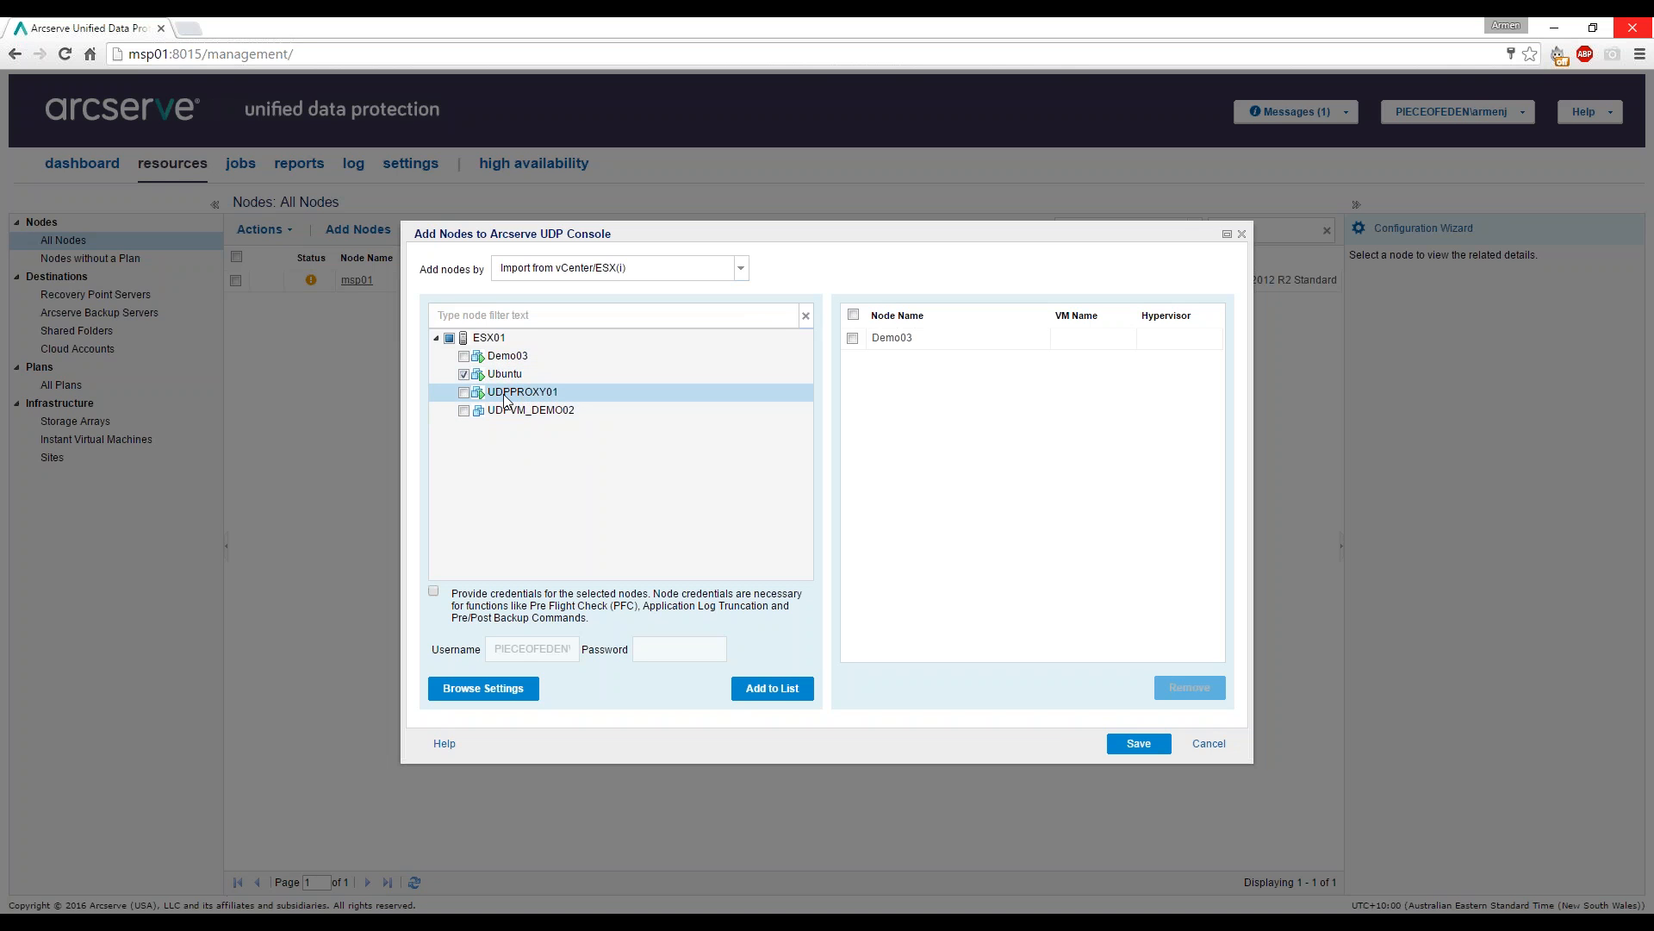
click(464, 393)
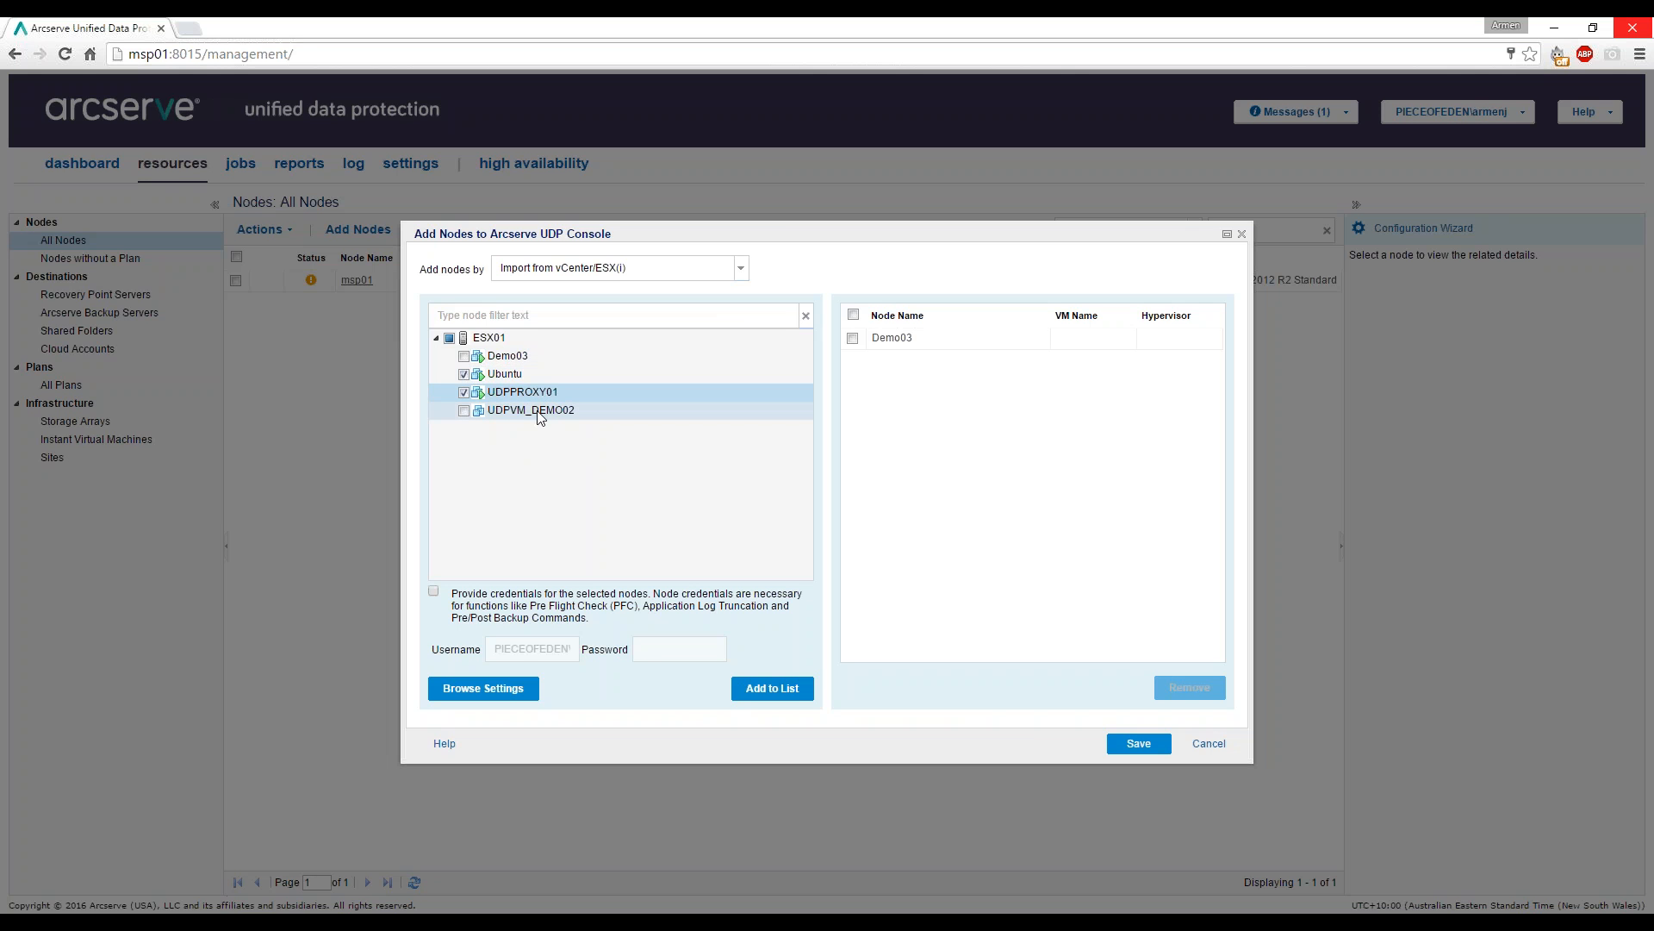
click(463, 392)
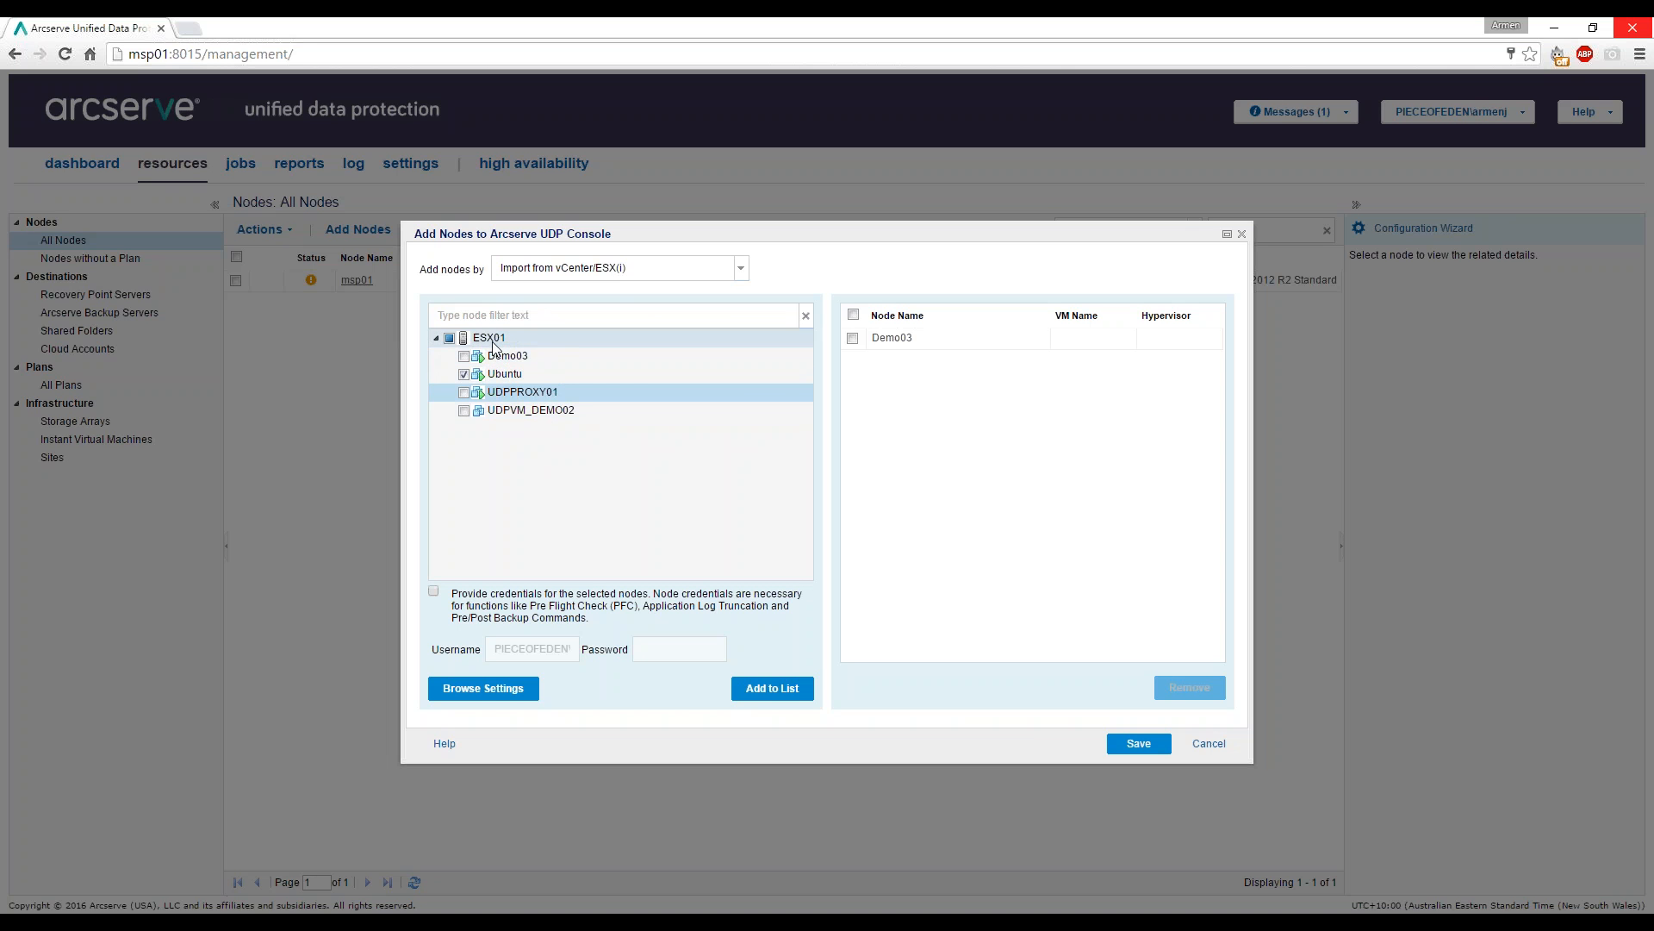
click(593, 317)
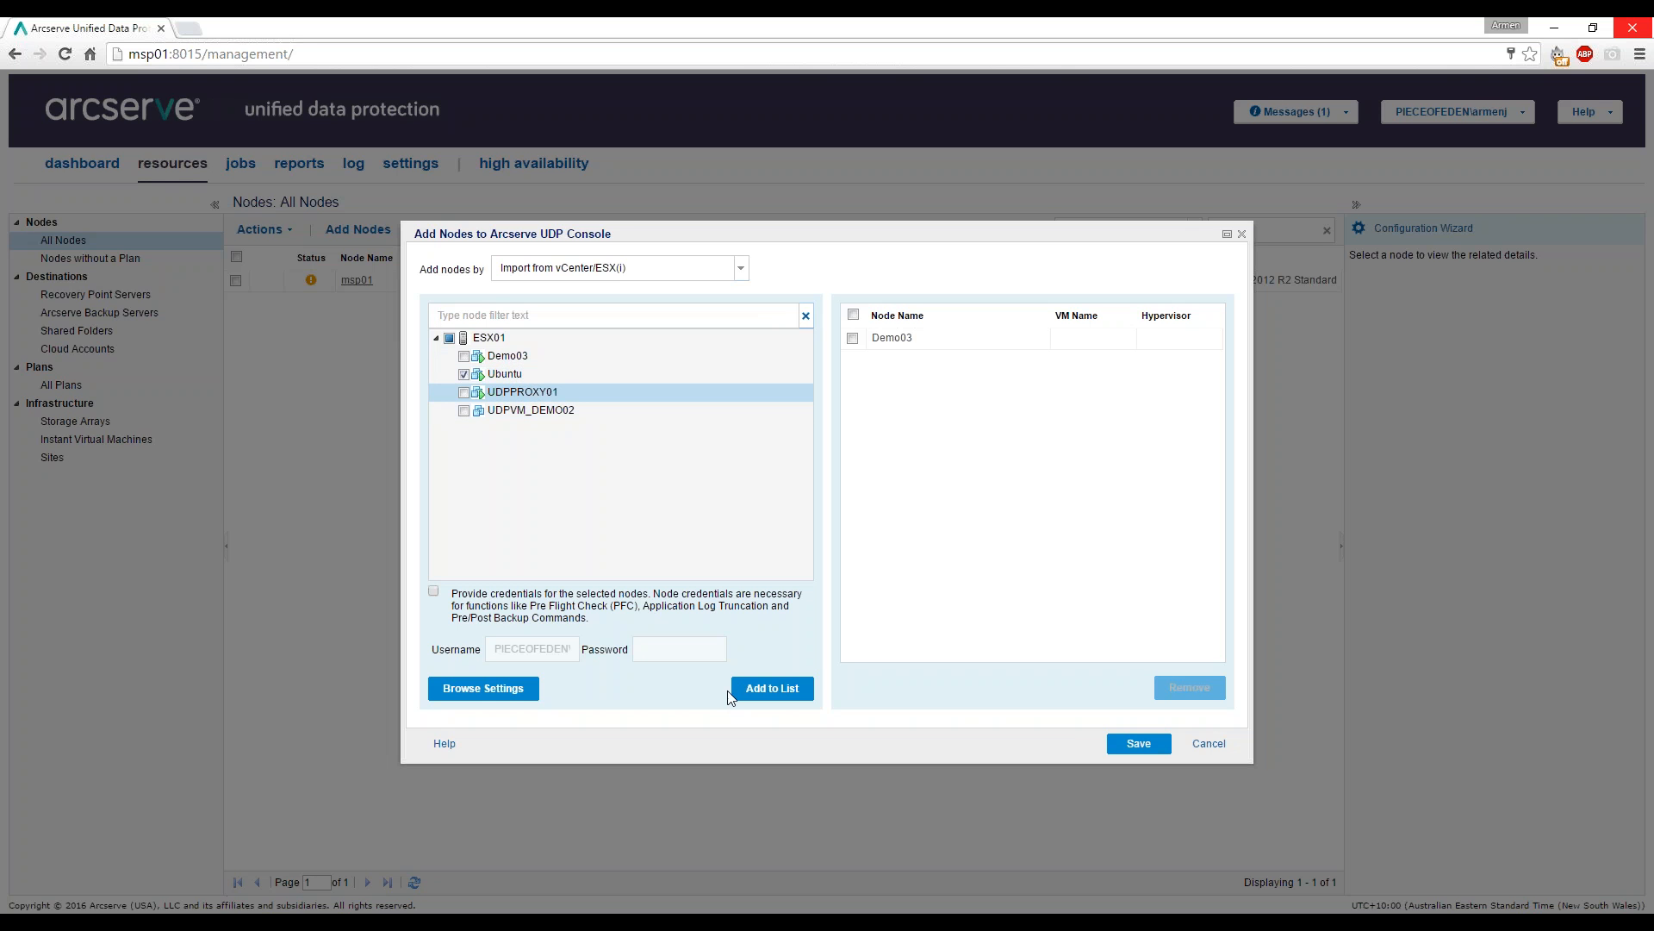
click(773, 689)
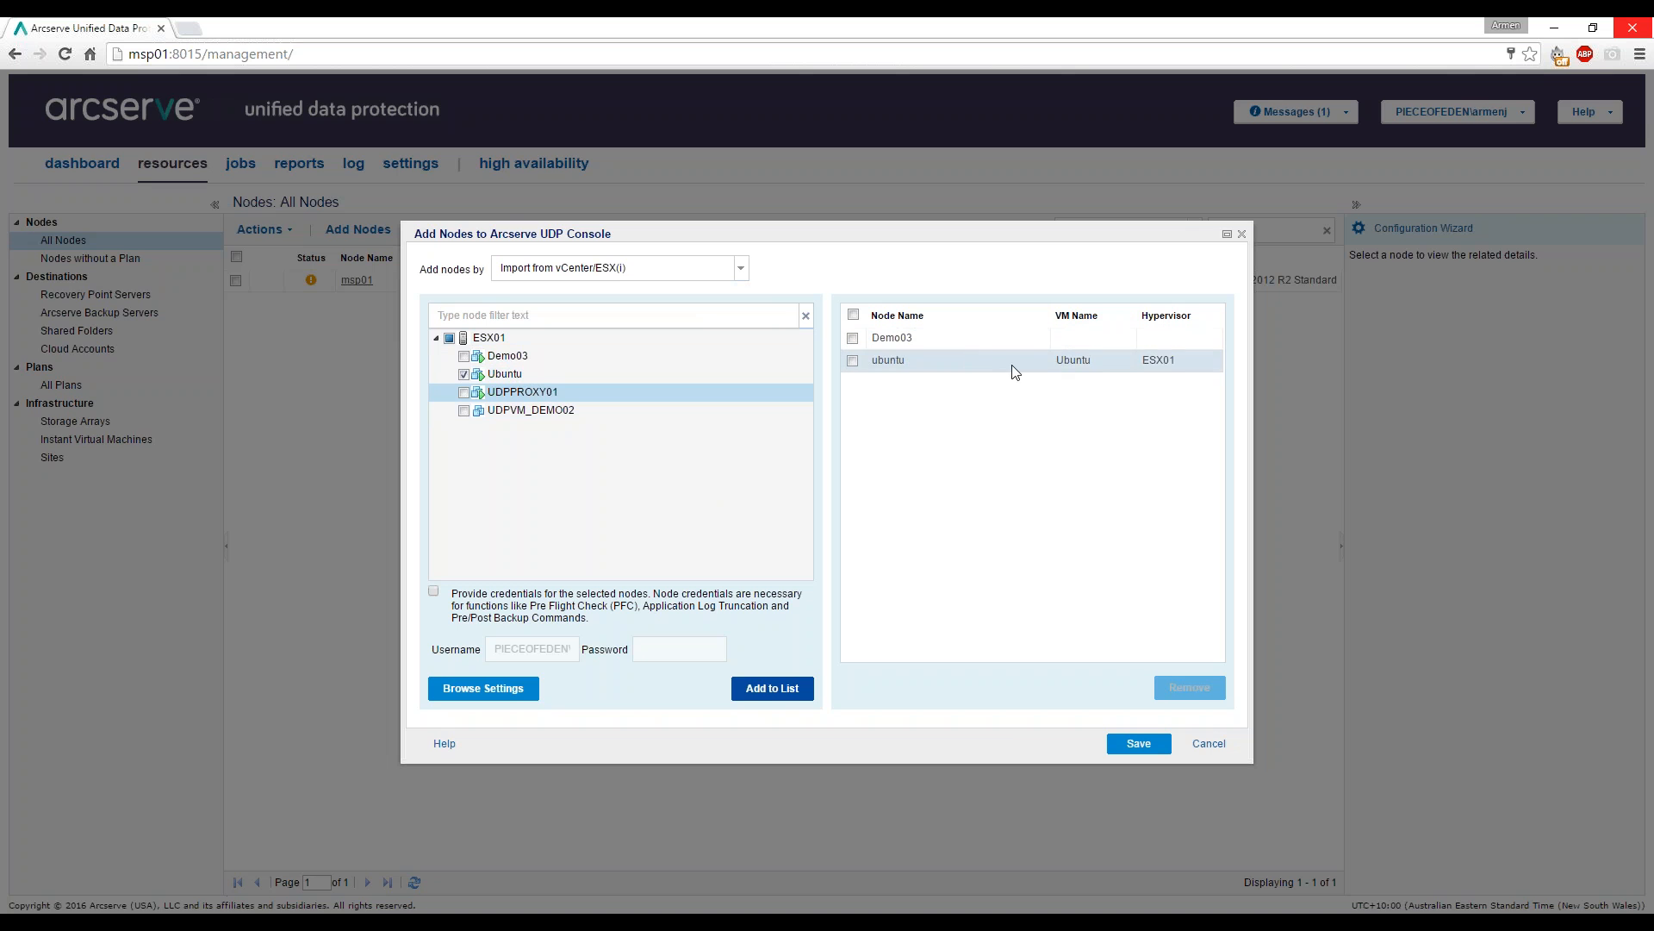
click(740, 268)
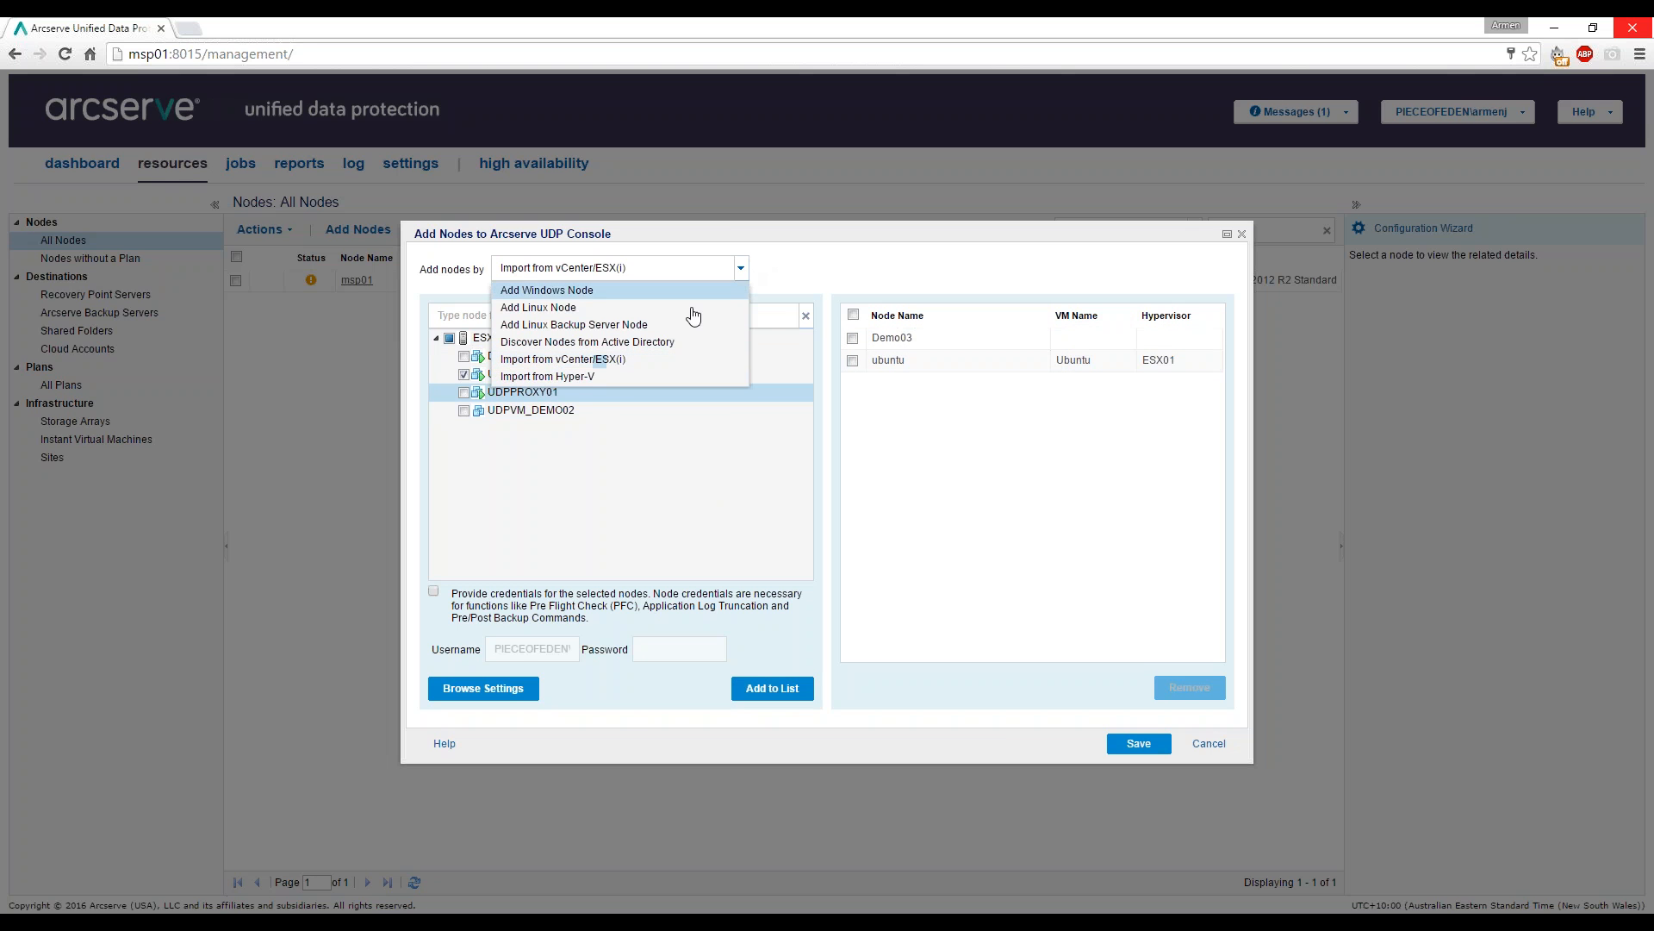
Import from Hyper-V: connect to host hyperv01 with its credentials.
click(603, 377)
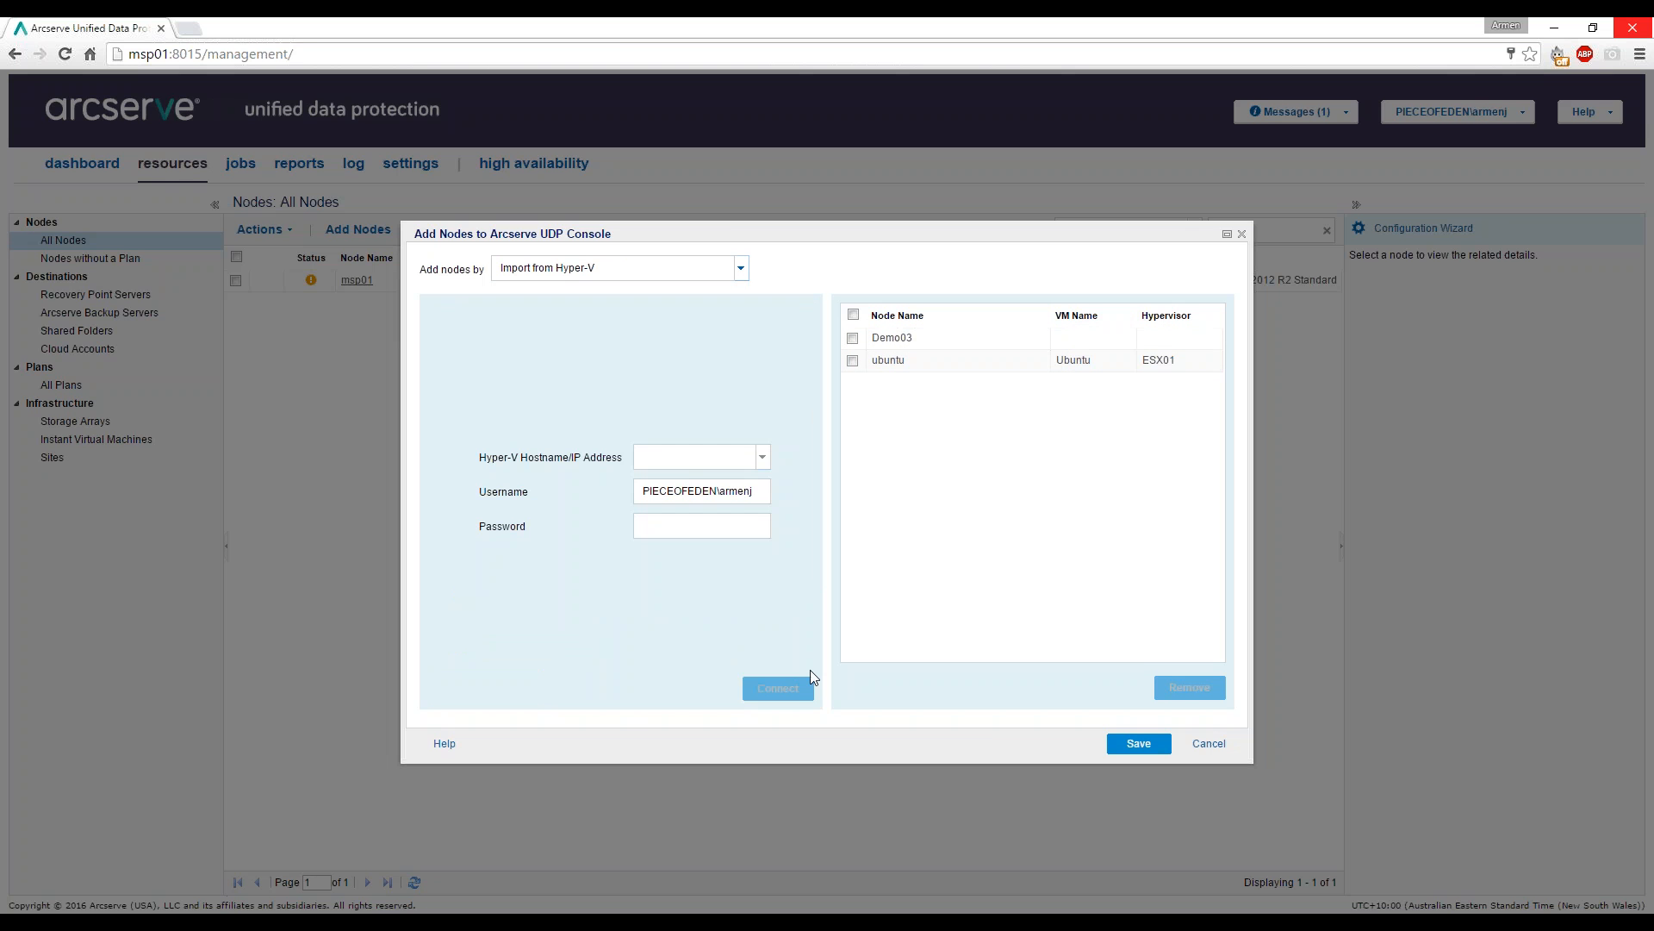
text(hperv01)
key(BackSpace)
key(BackSpace)
key(BackSpace)
key(BackSpace)
text(yperv01)
key(Tab)
key(Tab)
text(*******)
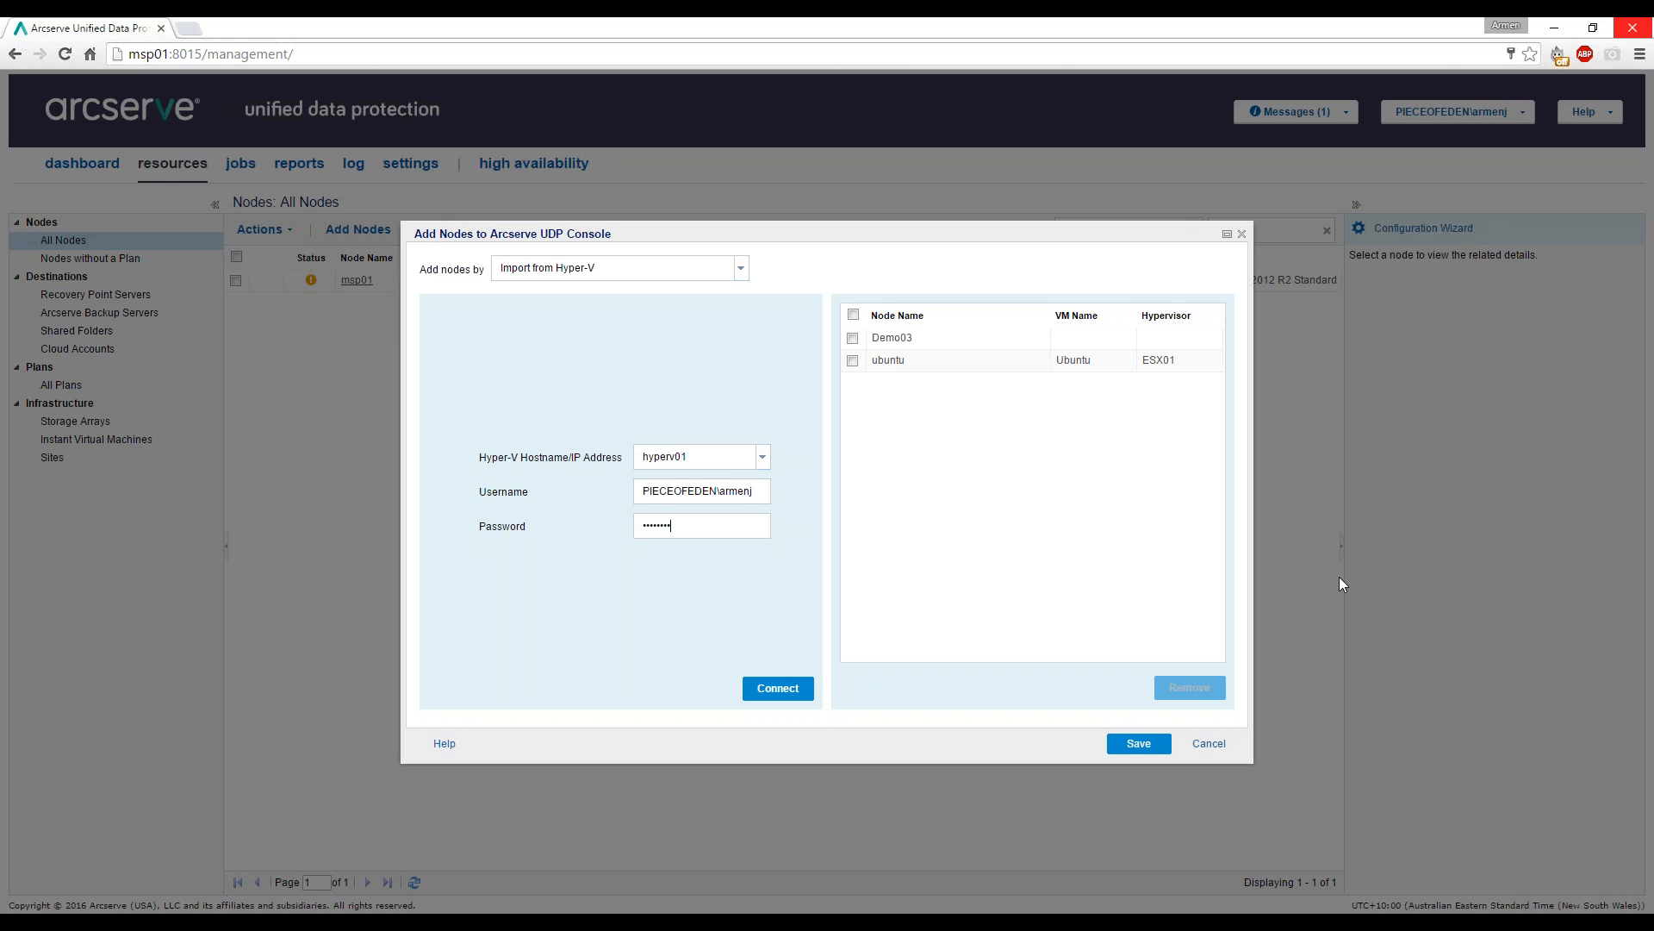
click(778, 687)
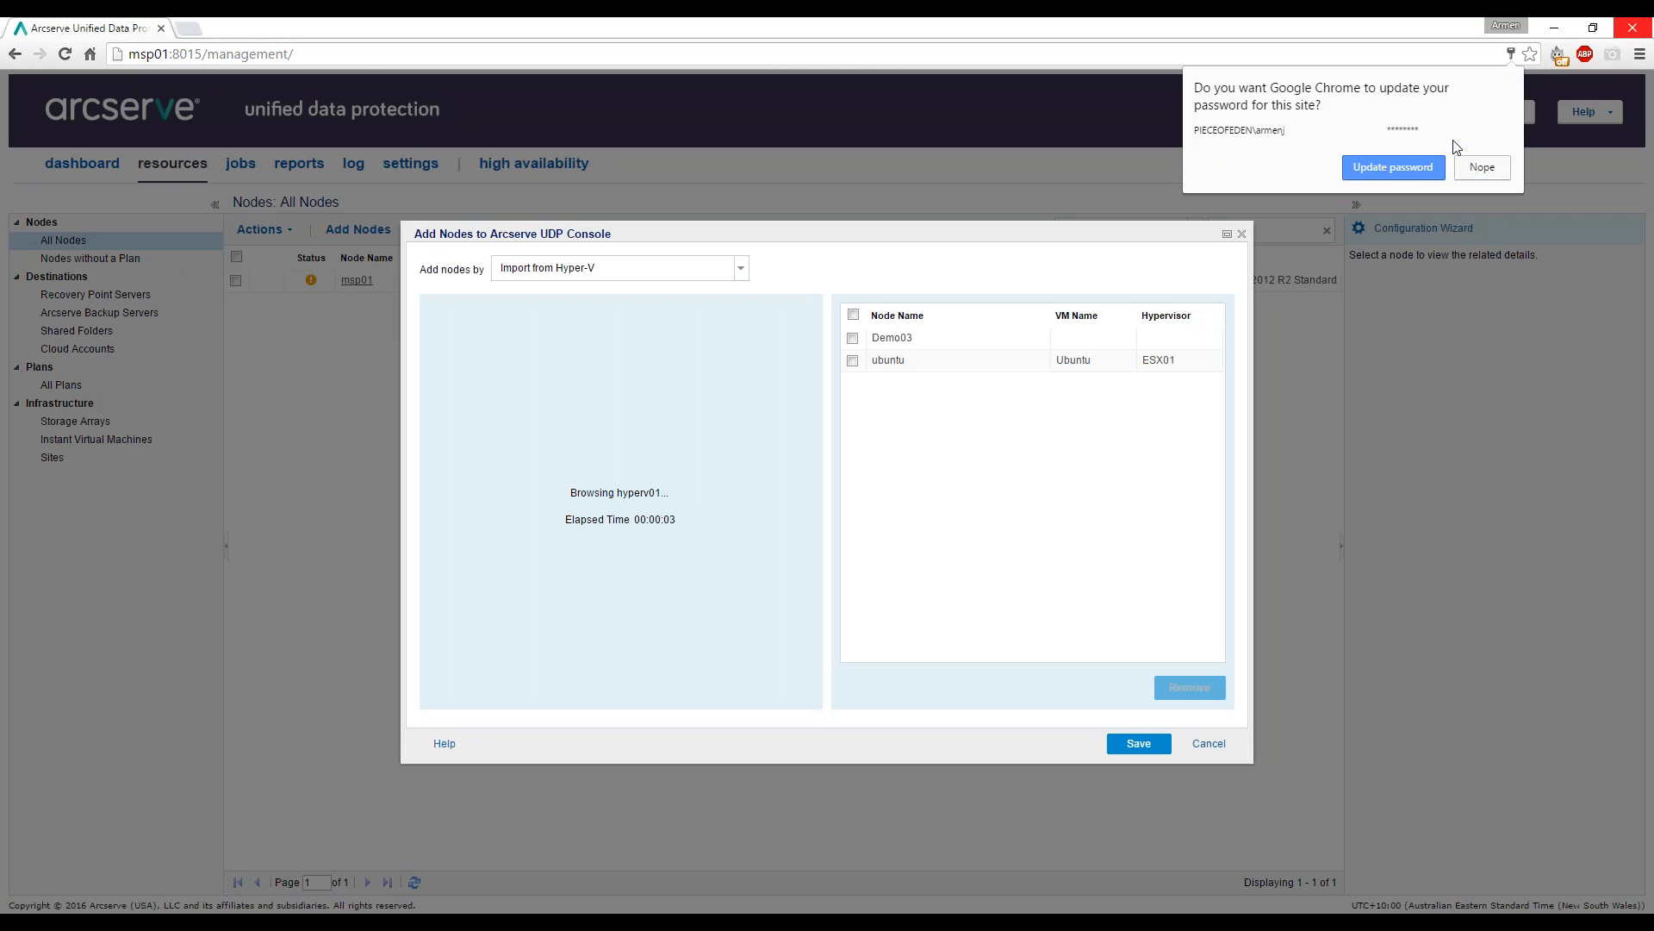
click(1414, 165)
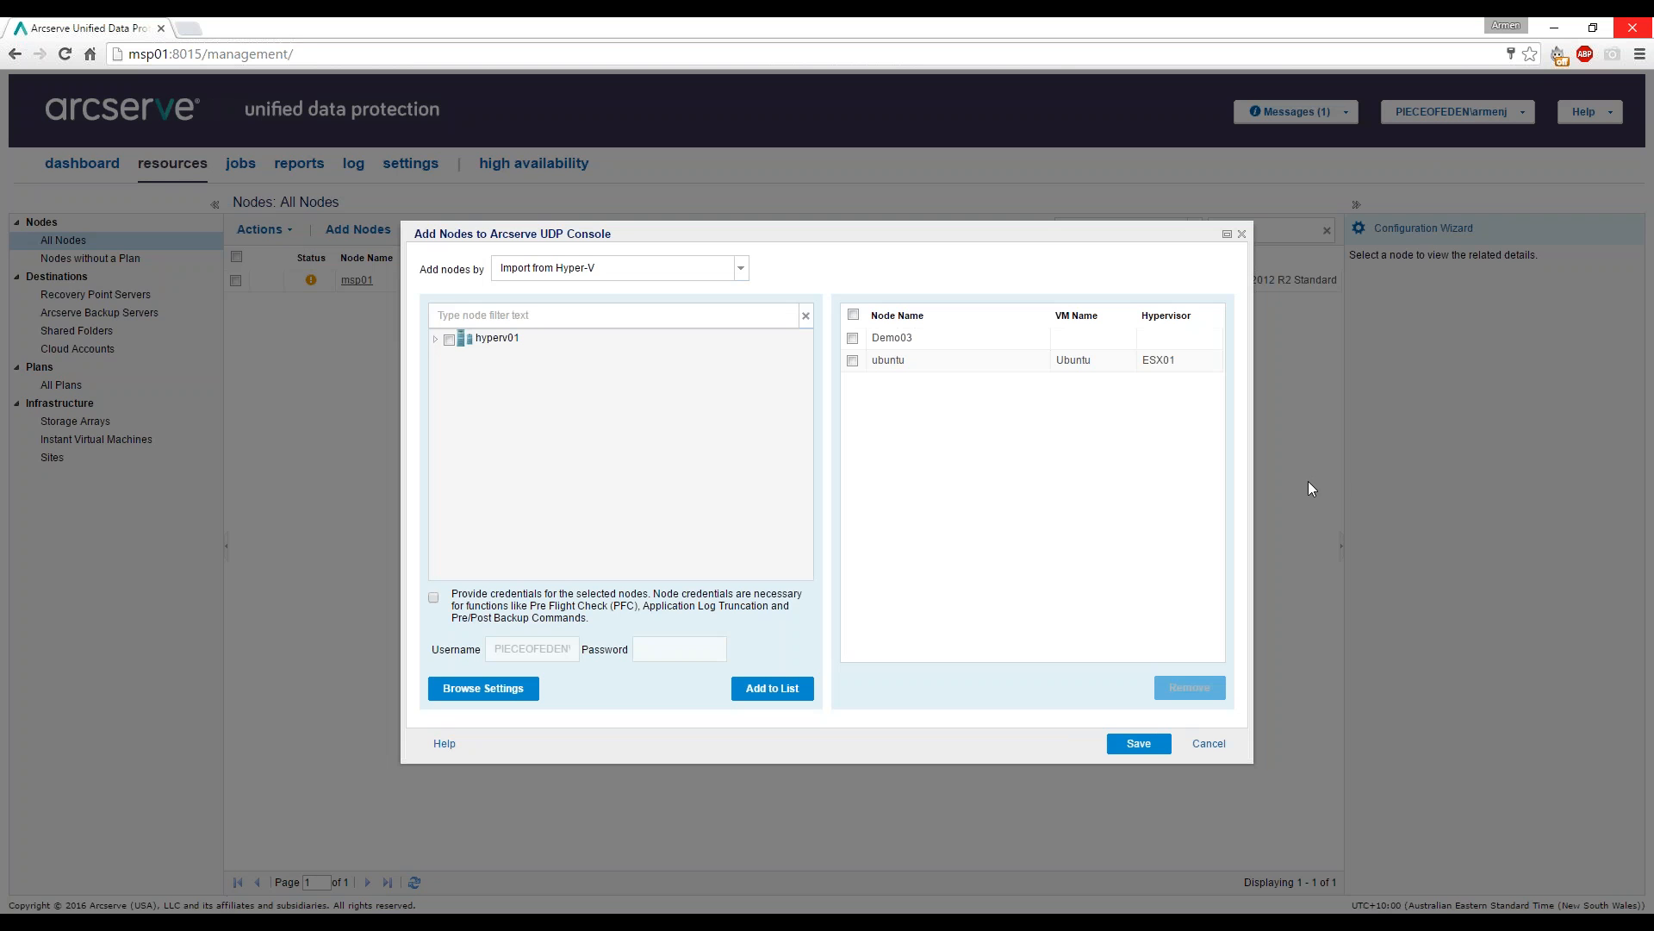
Select RAS01 under hyperv01, supply its login username and password, and add it to the list.
click(436, 339)
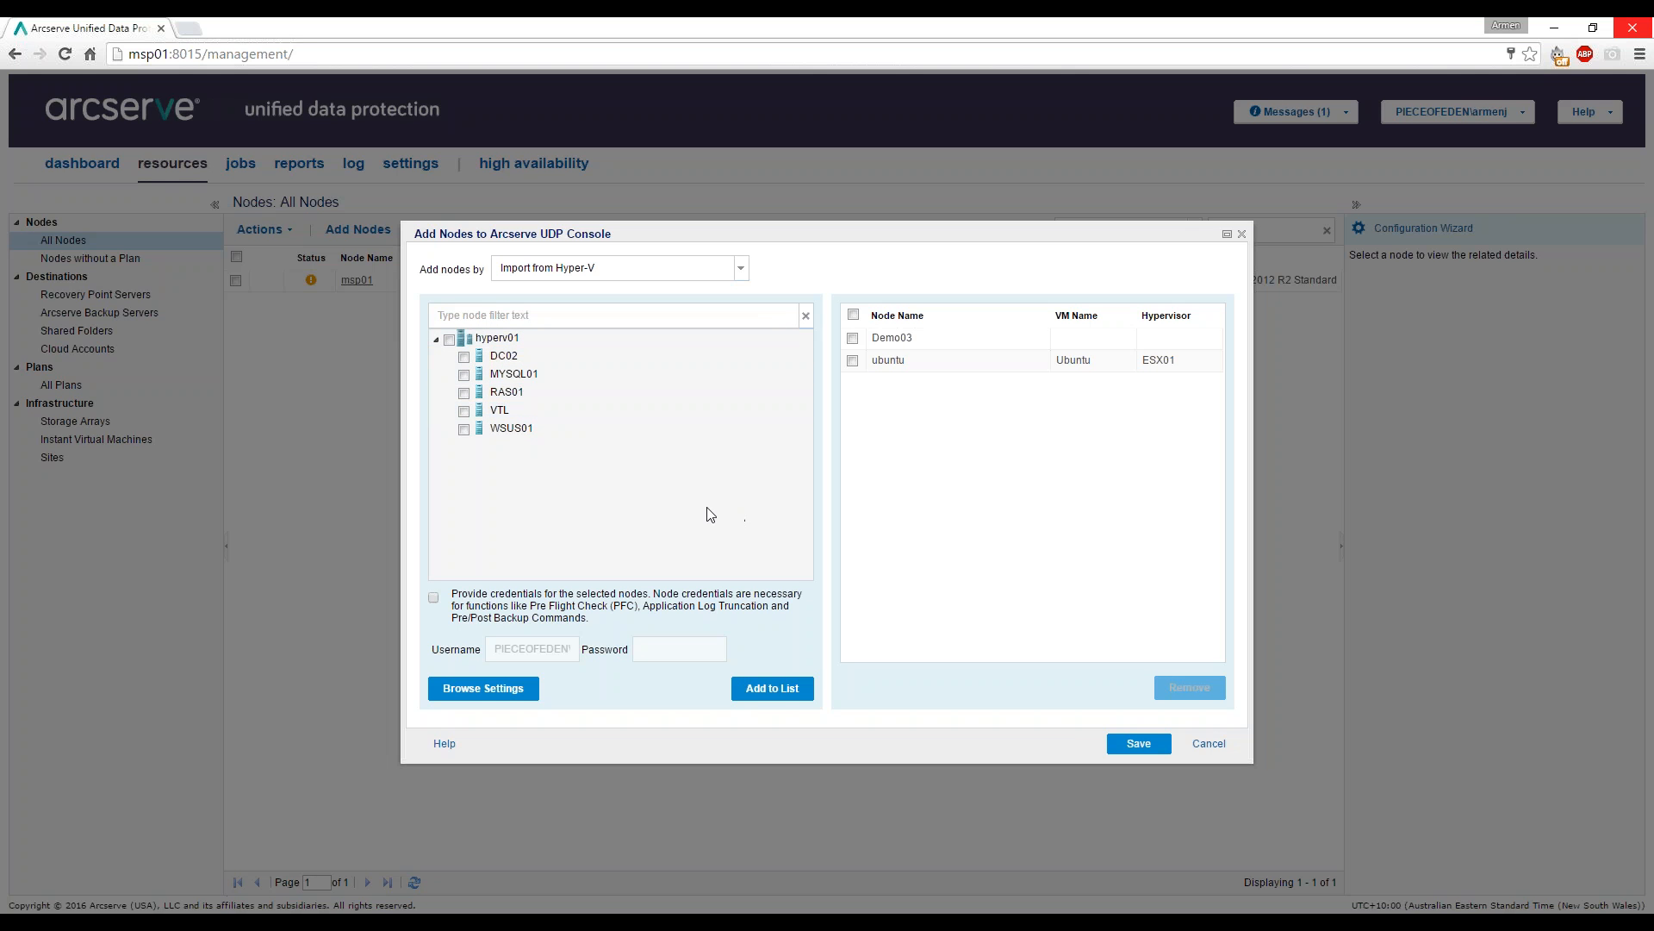
click(464, 394)
click(434, 598)
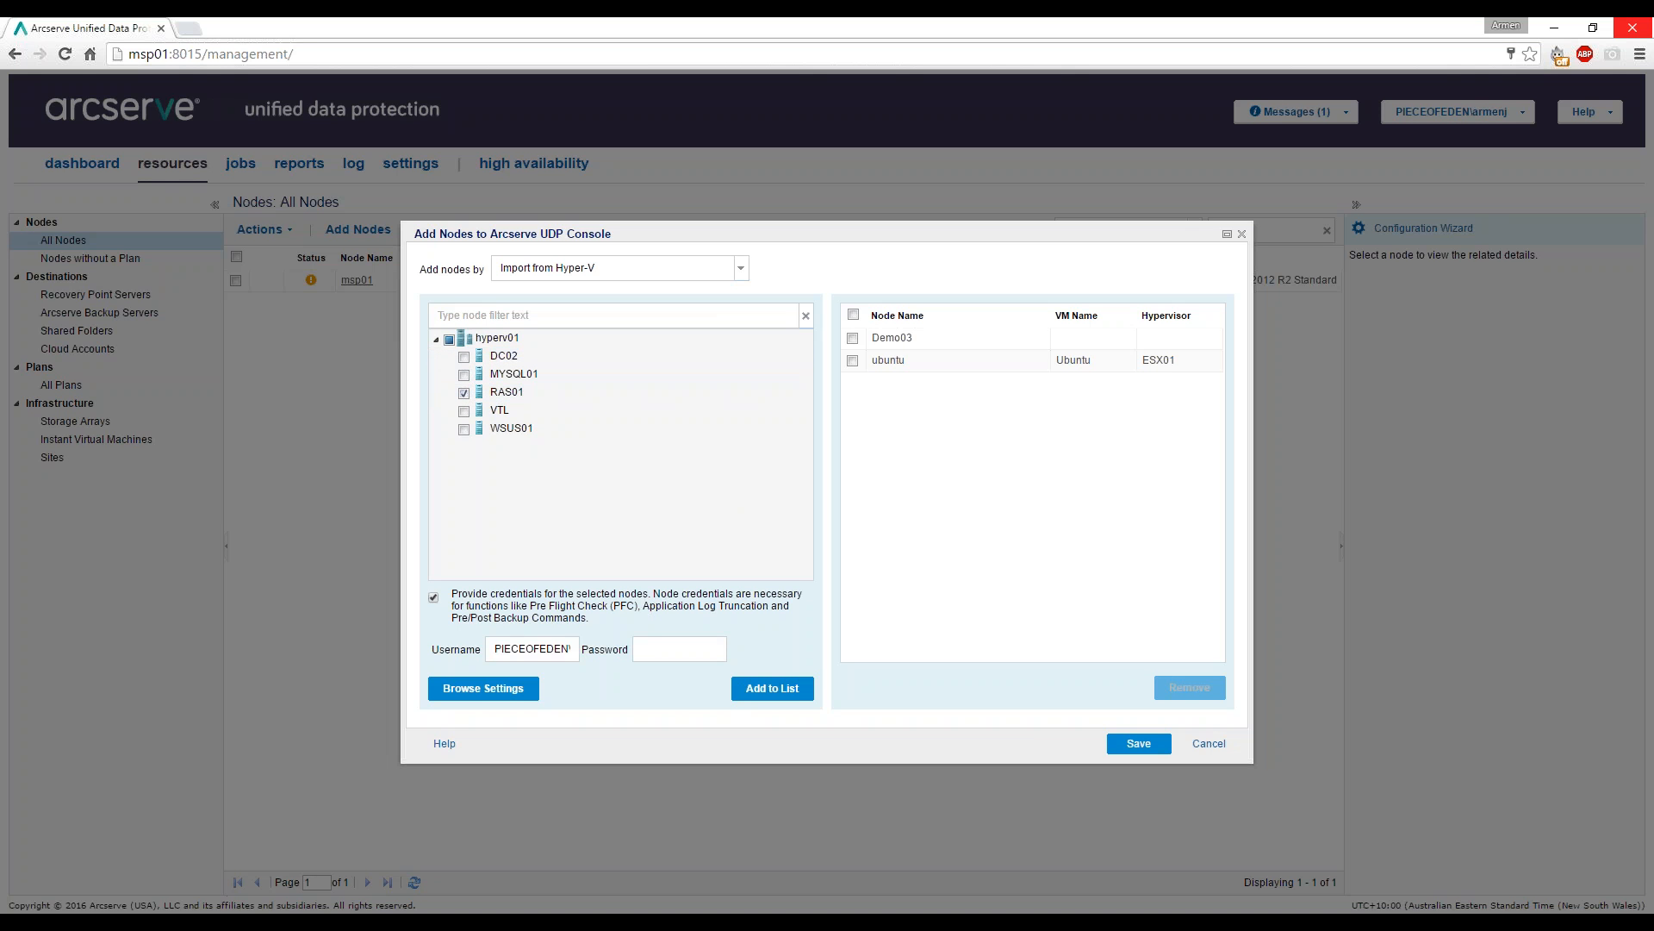
text(armenj)
key(Tab)
text(••••••••)
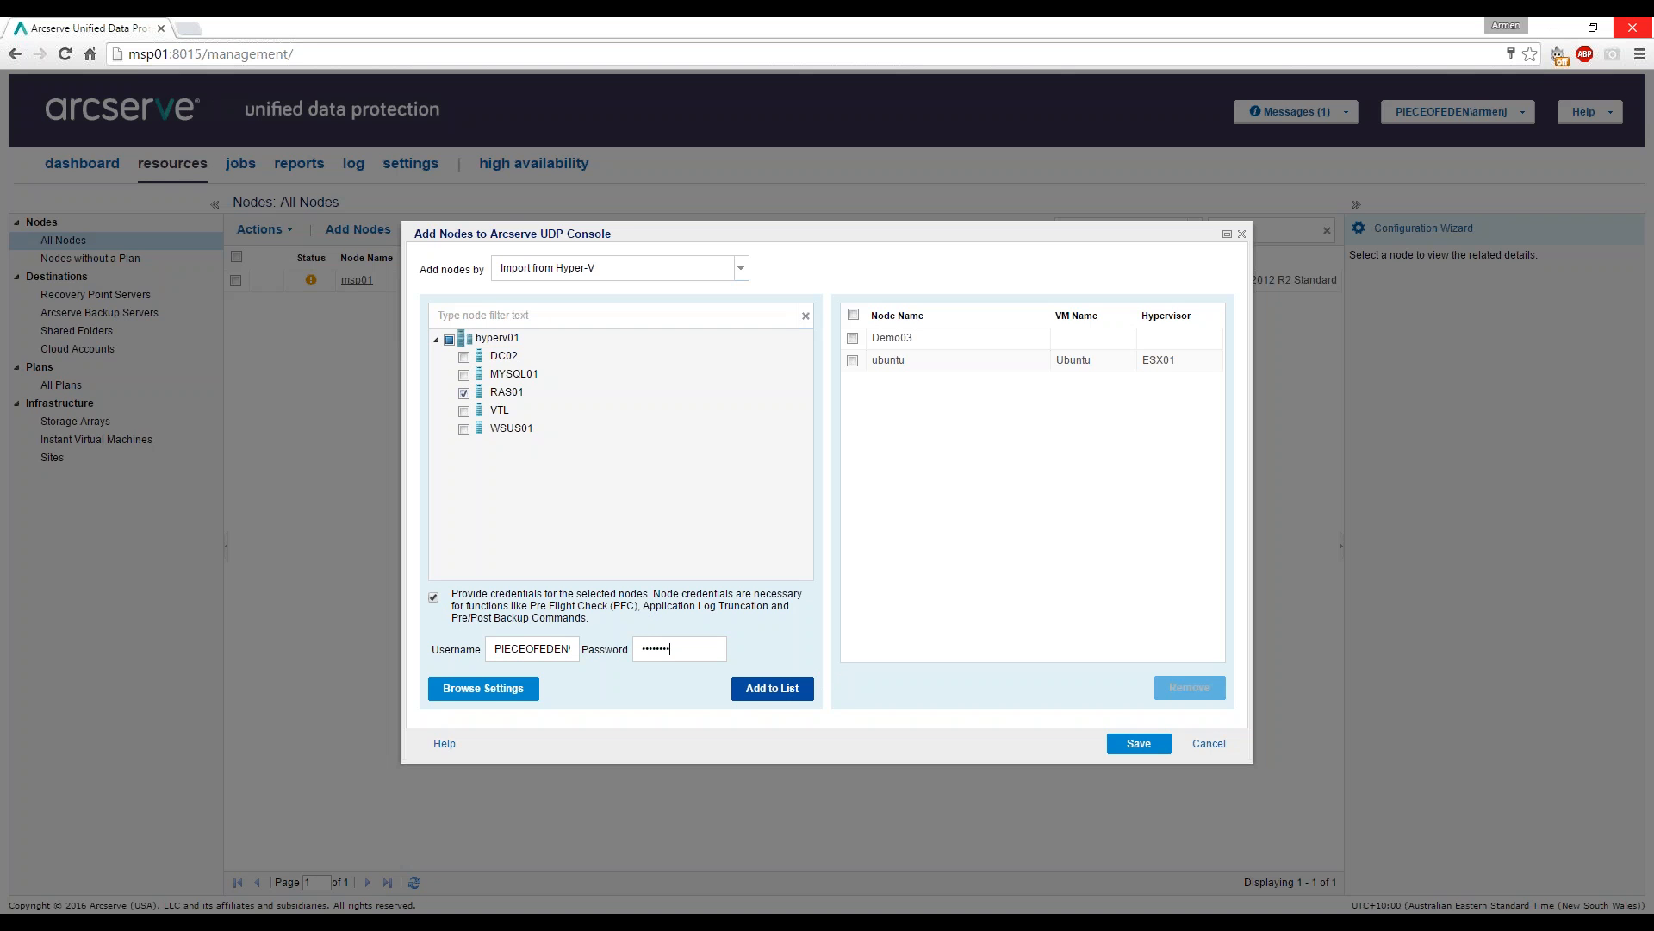
click(772, 689)
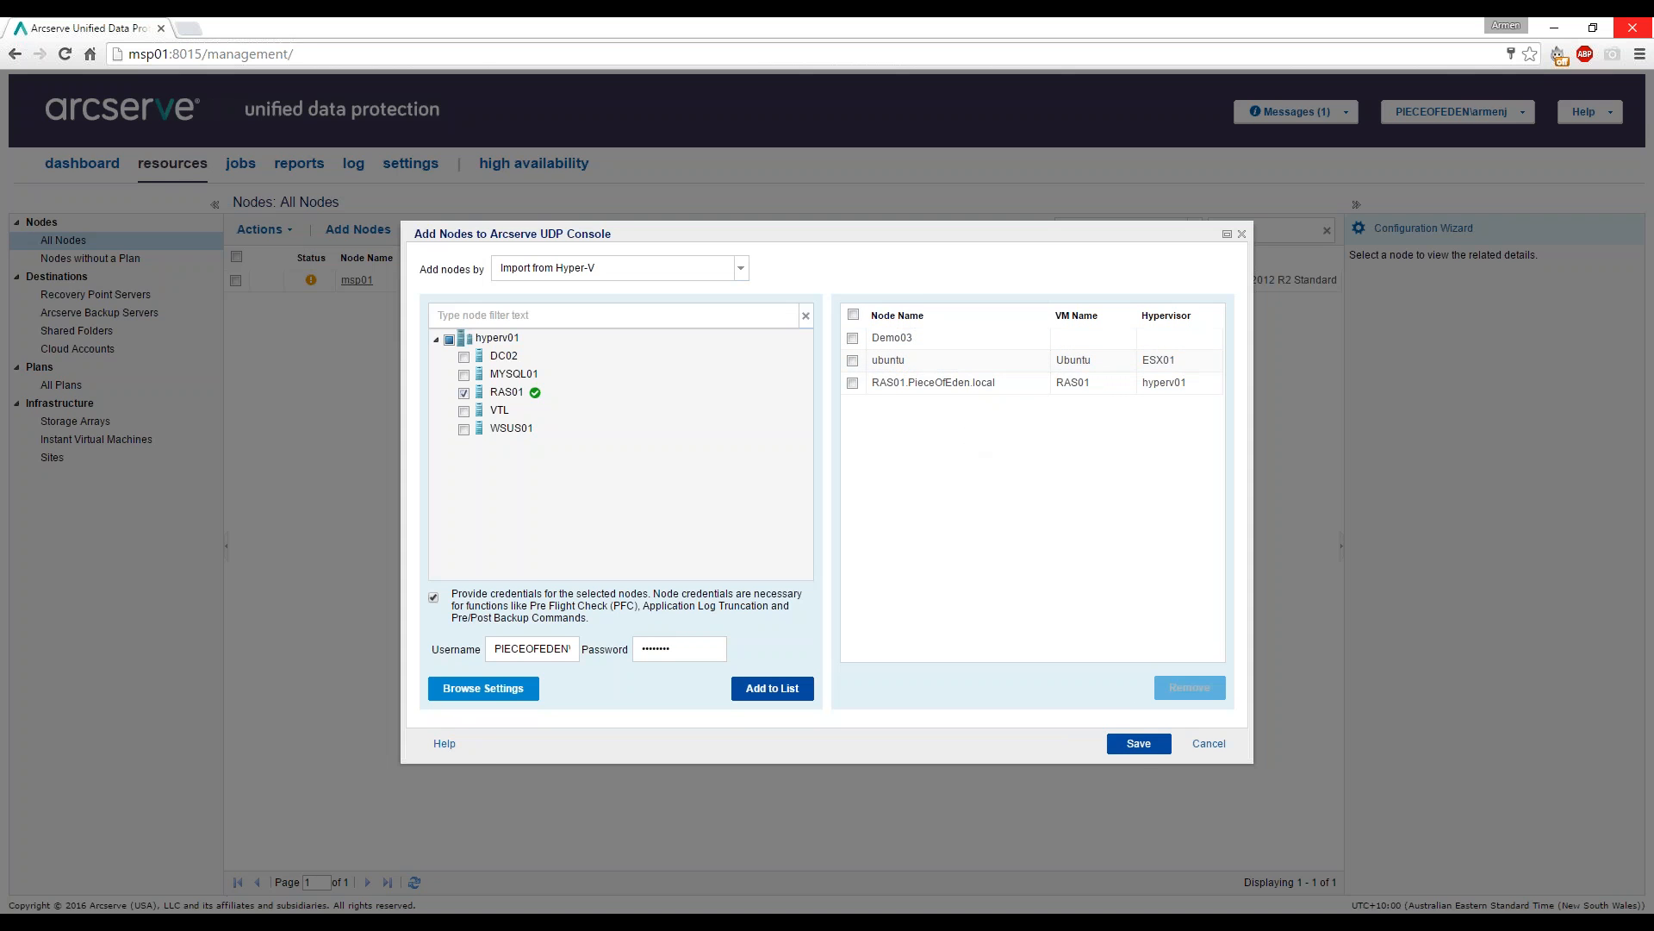
Save the queued nodes so demo03, ras01 and ubuntu join msp01 in All Nodes.
click(1138, 743)
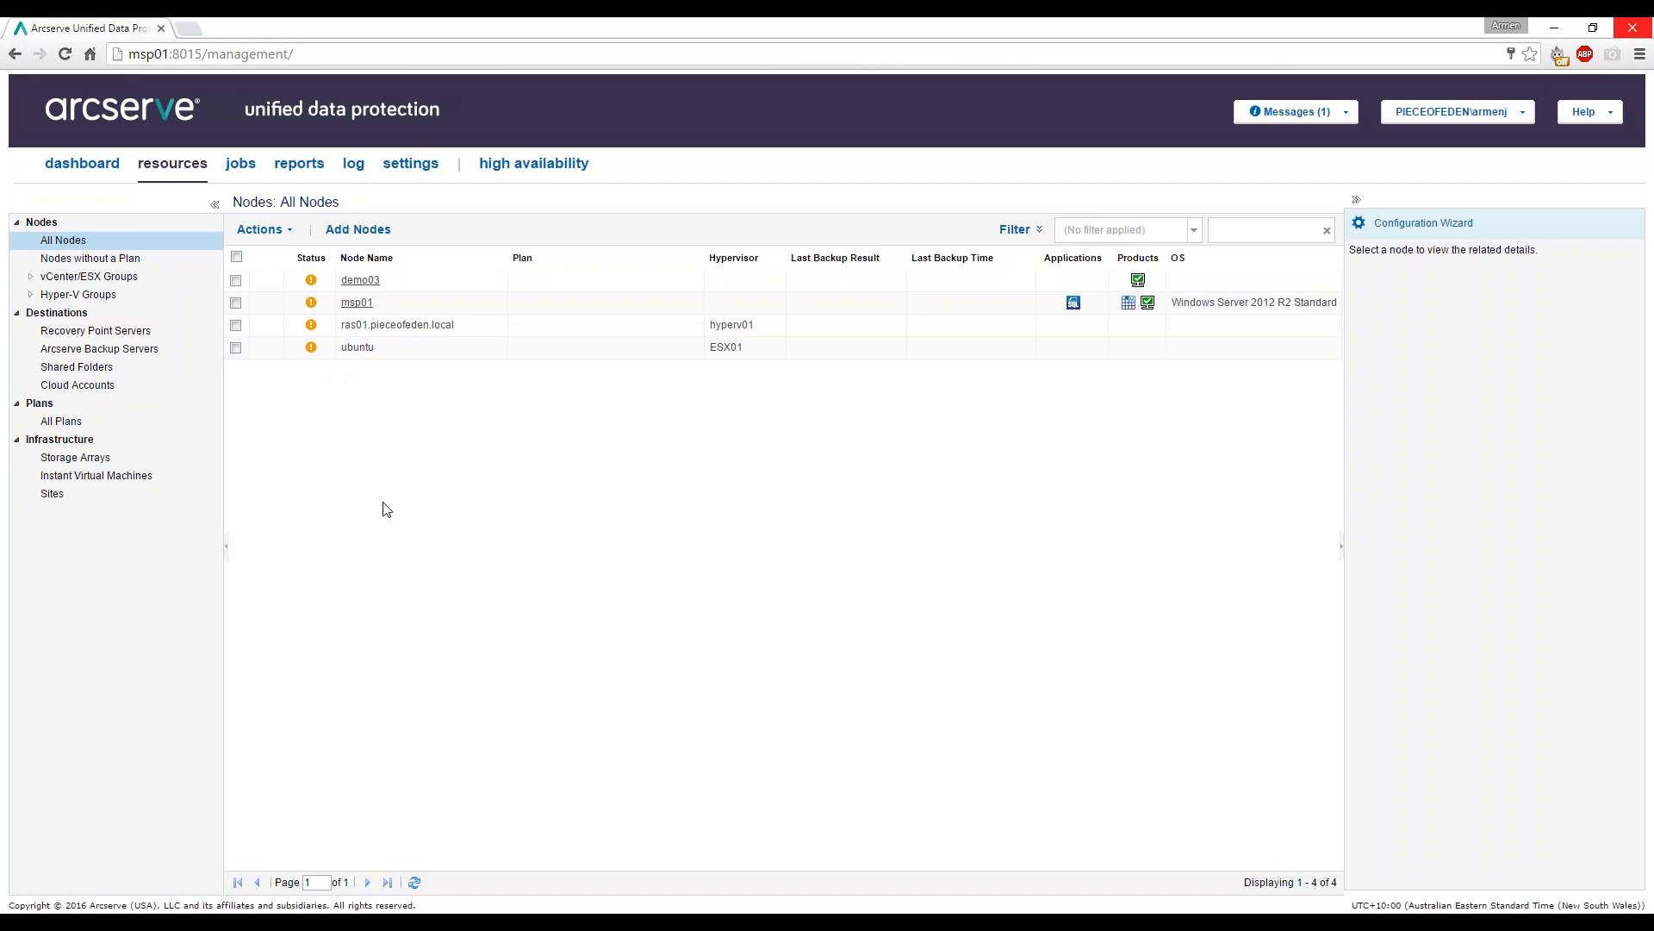
mouse_move(313, 303)
Check demo03's status shows no plan, then view the empty Plans: All Plans page.
click(585, 283)
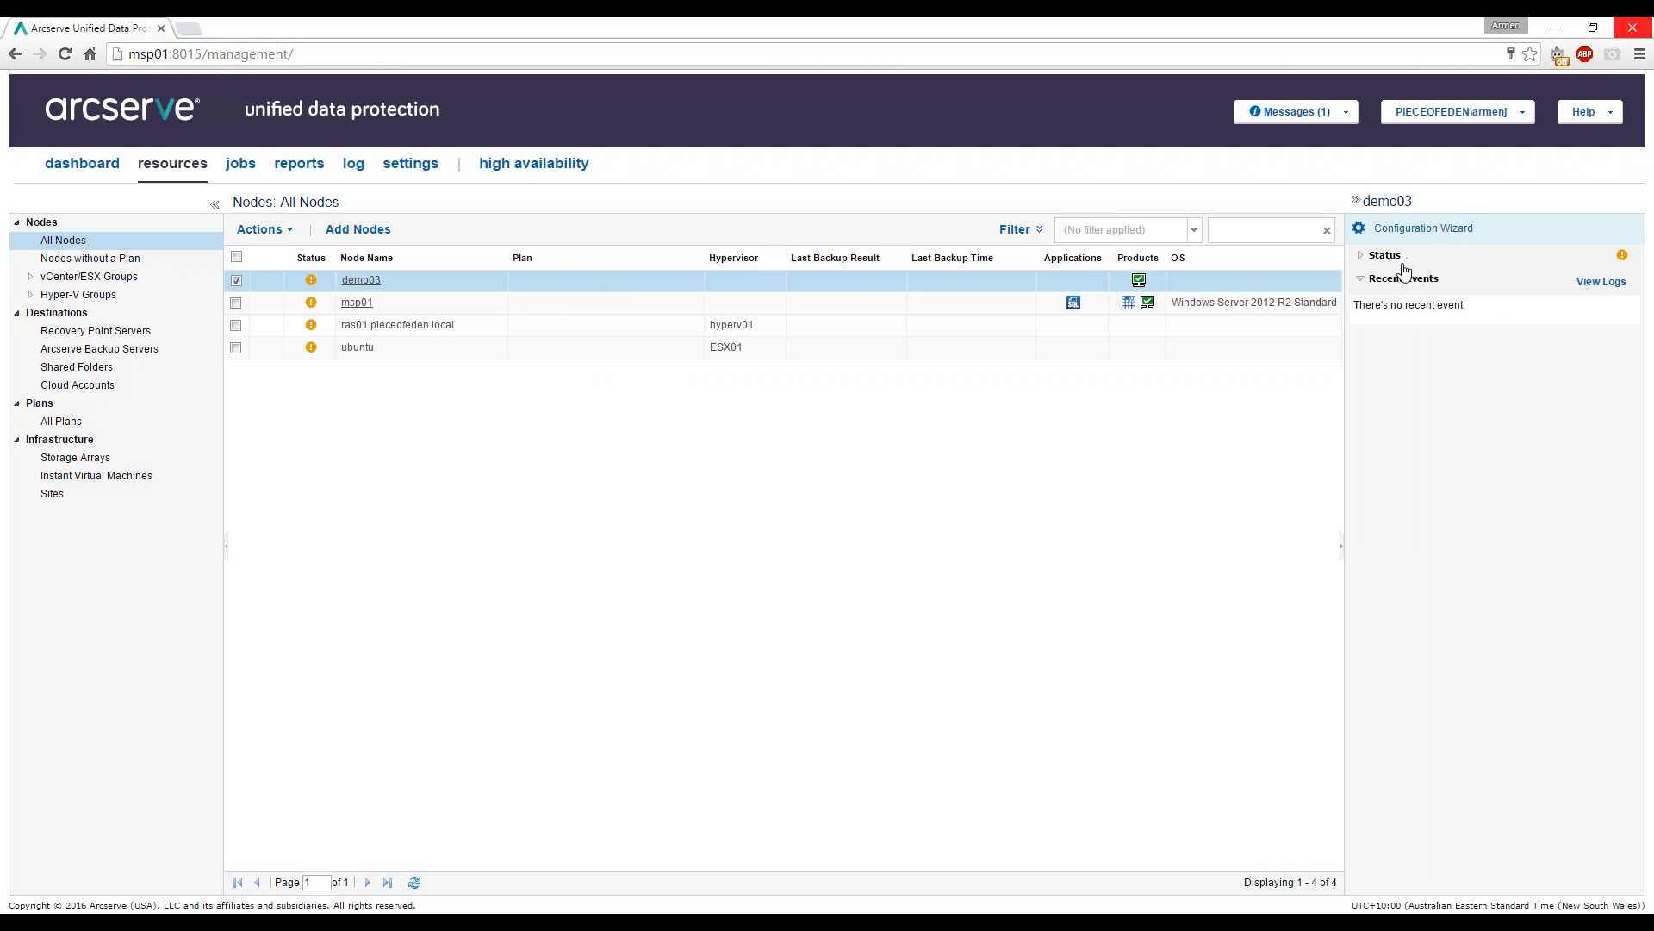
click(1359, 257)
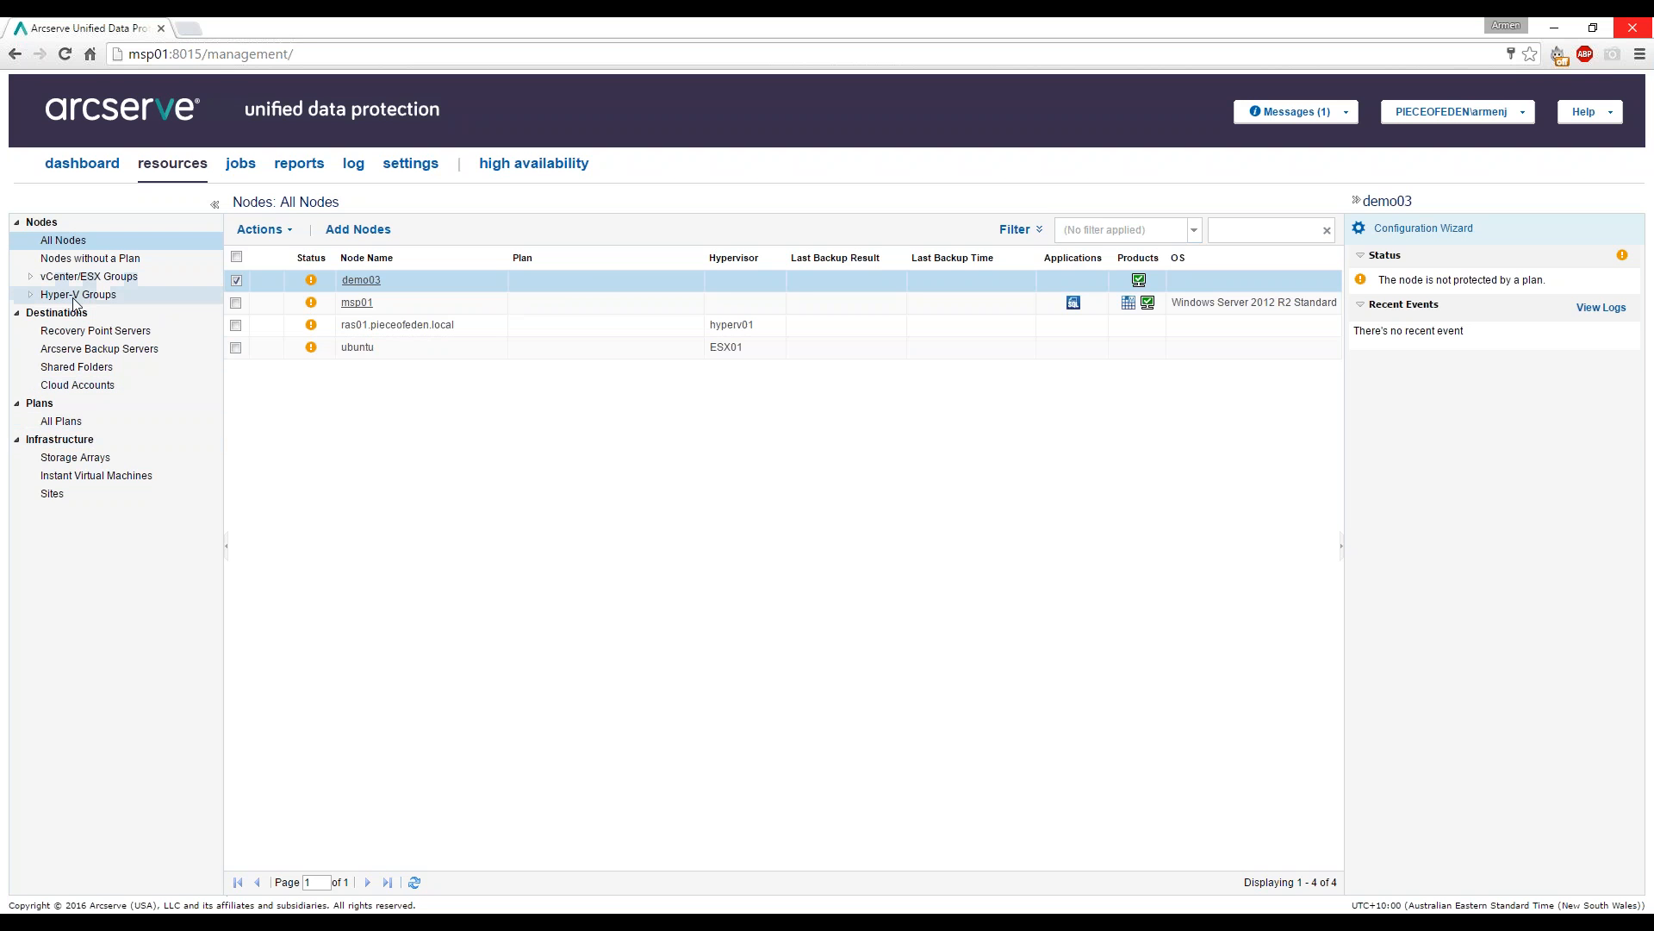
click(62, 424)
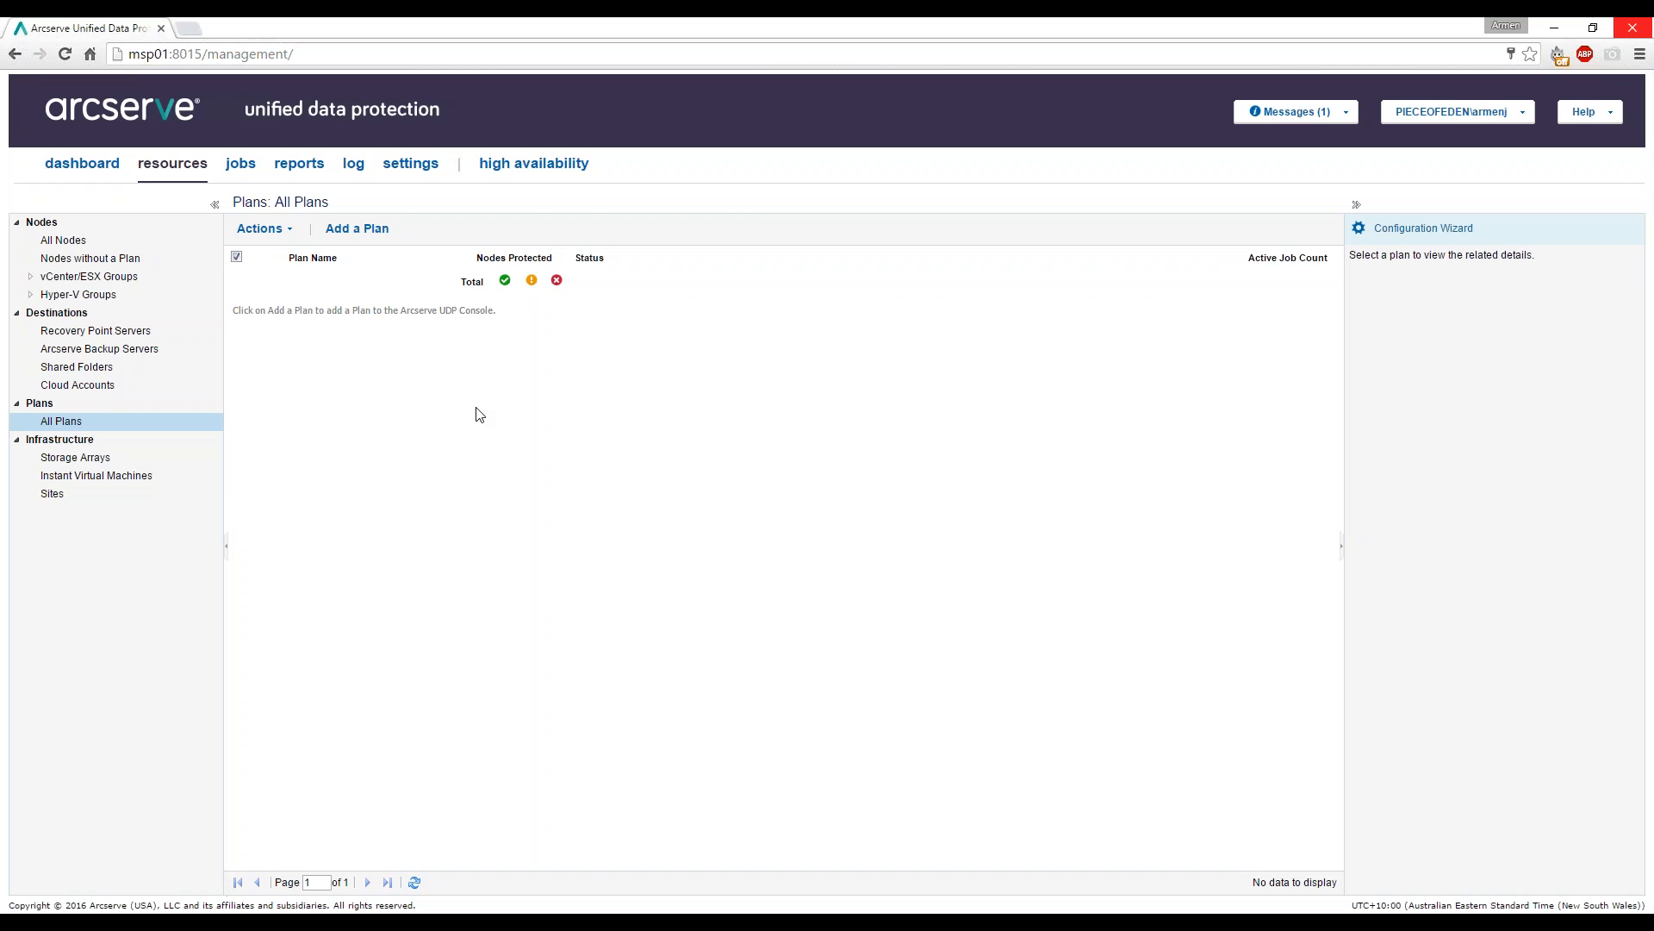
Create a new plan named 'Demo Plan' and list Task1's task type options.
click(355, 229)
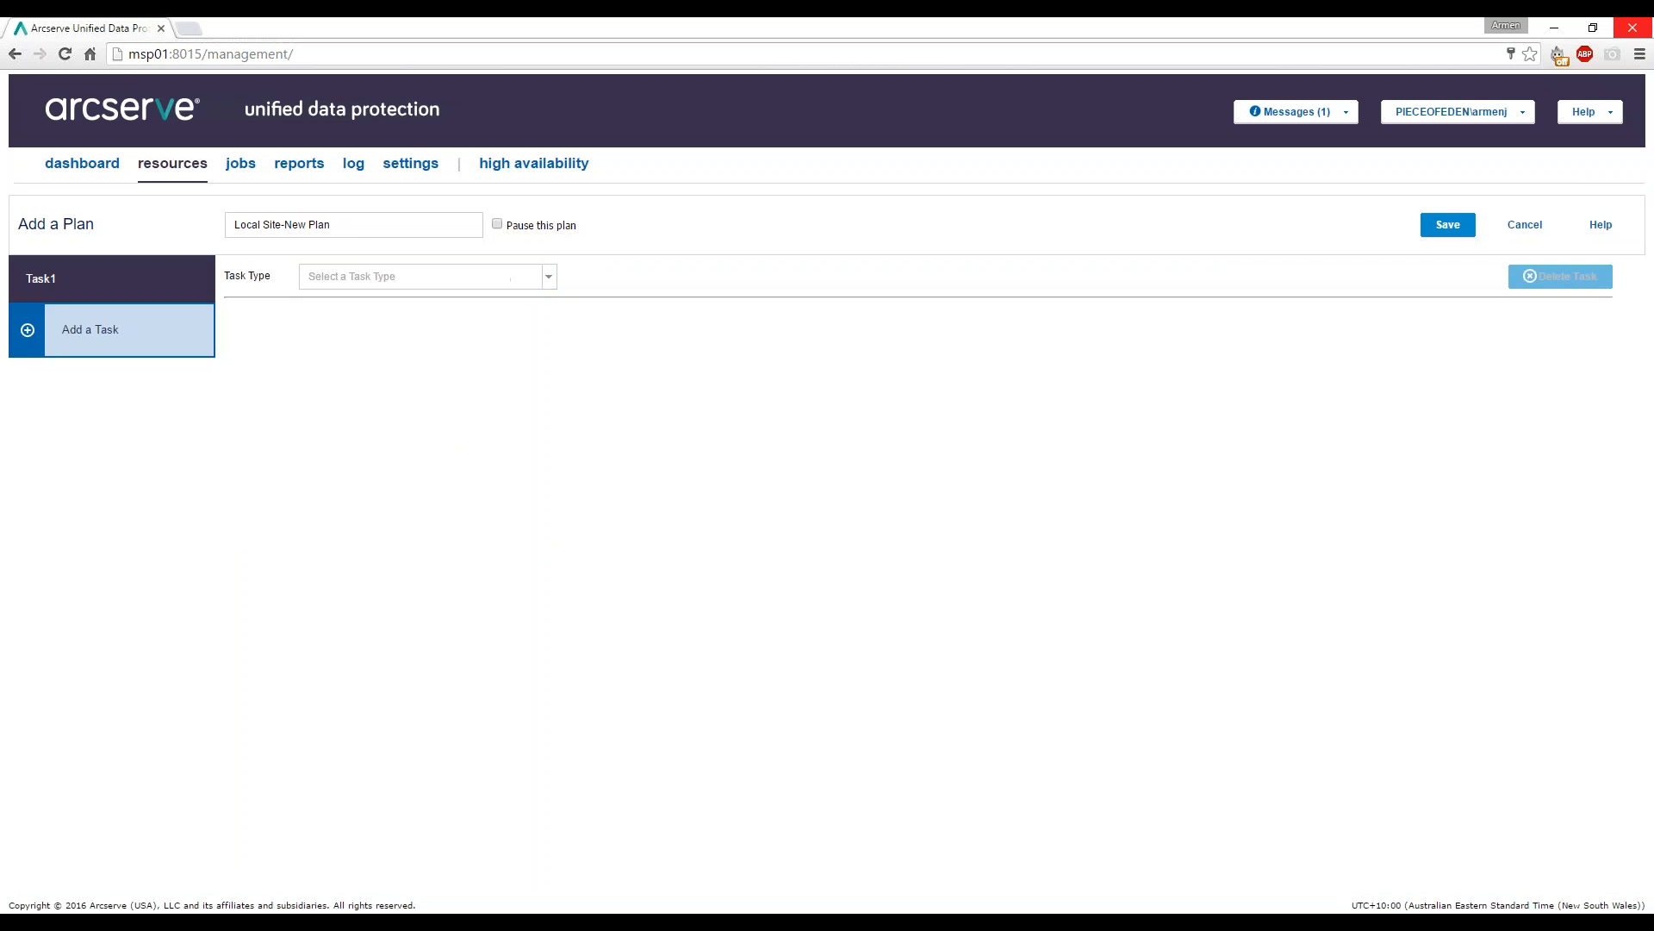
click(370, 227)
text(emo Plan)
click(549, 281)
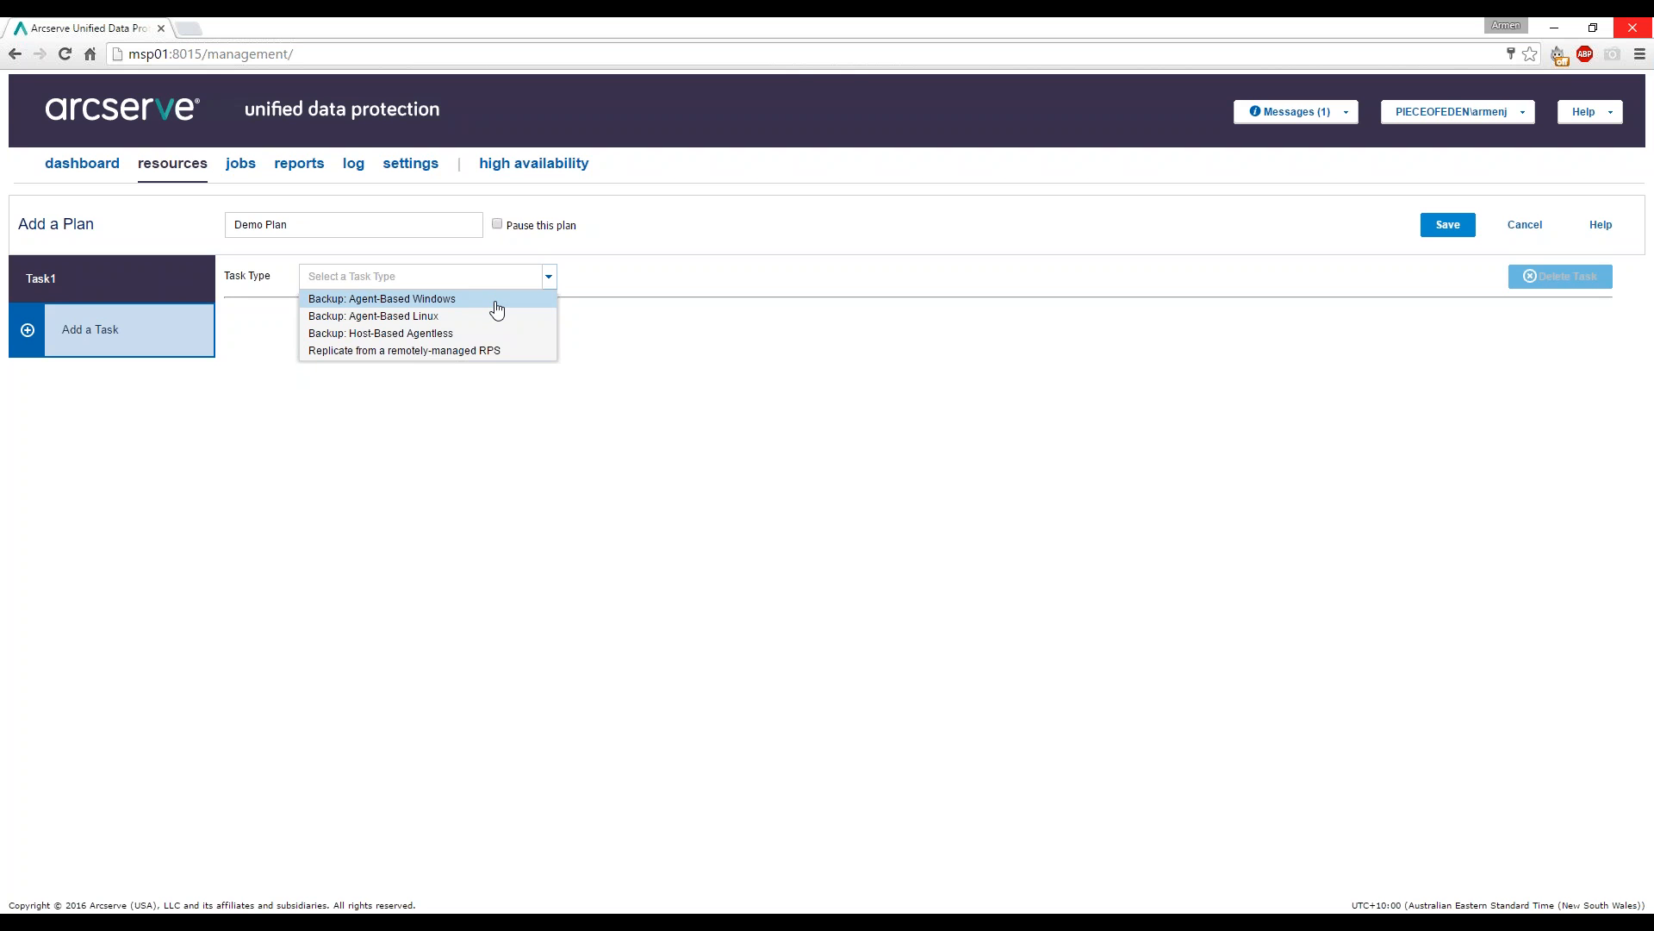
Set Task1's type to Backup: Agent-Based Windows and bring up the Add Nodes choices.
click(372, 302)
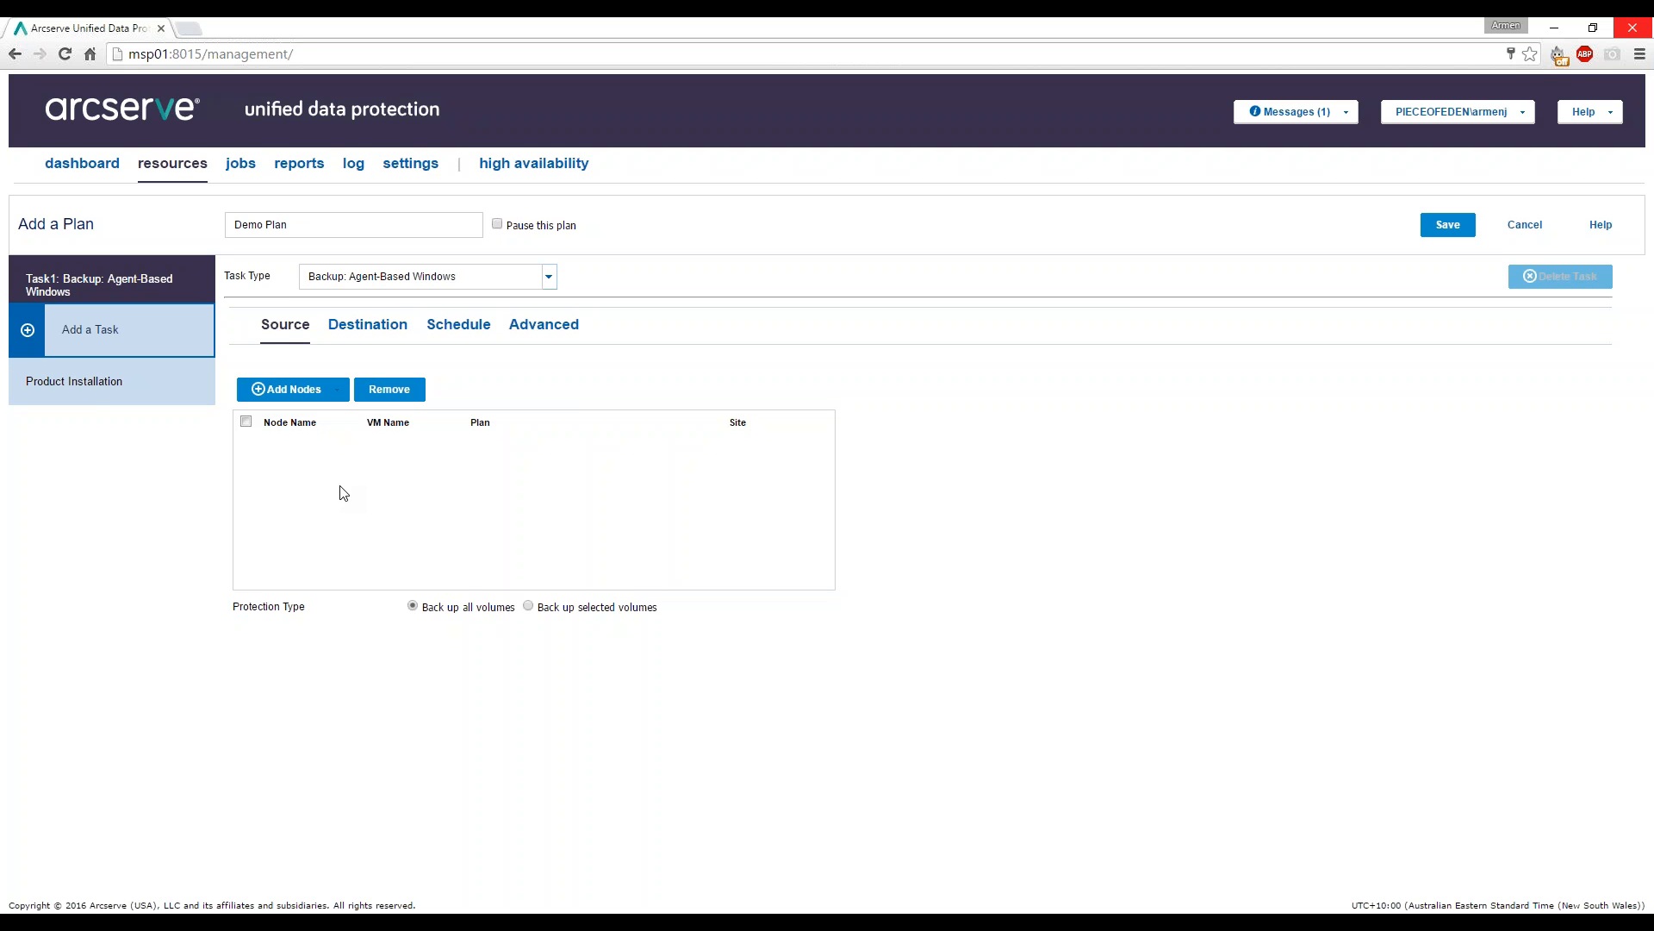
click(324, 394)
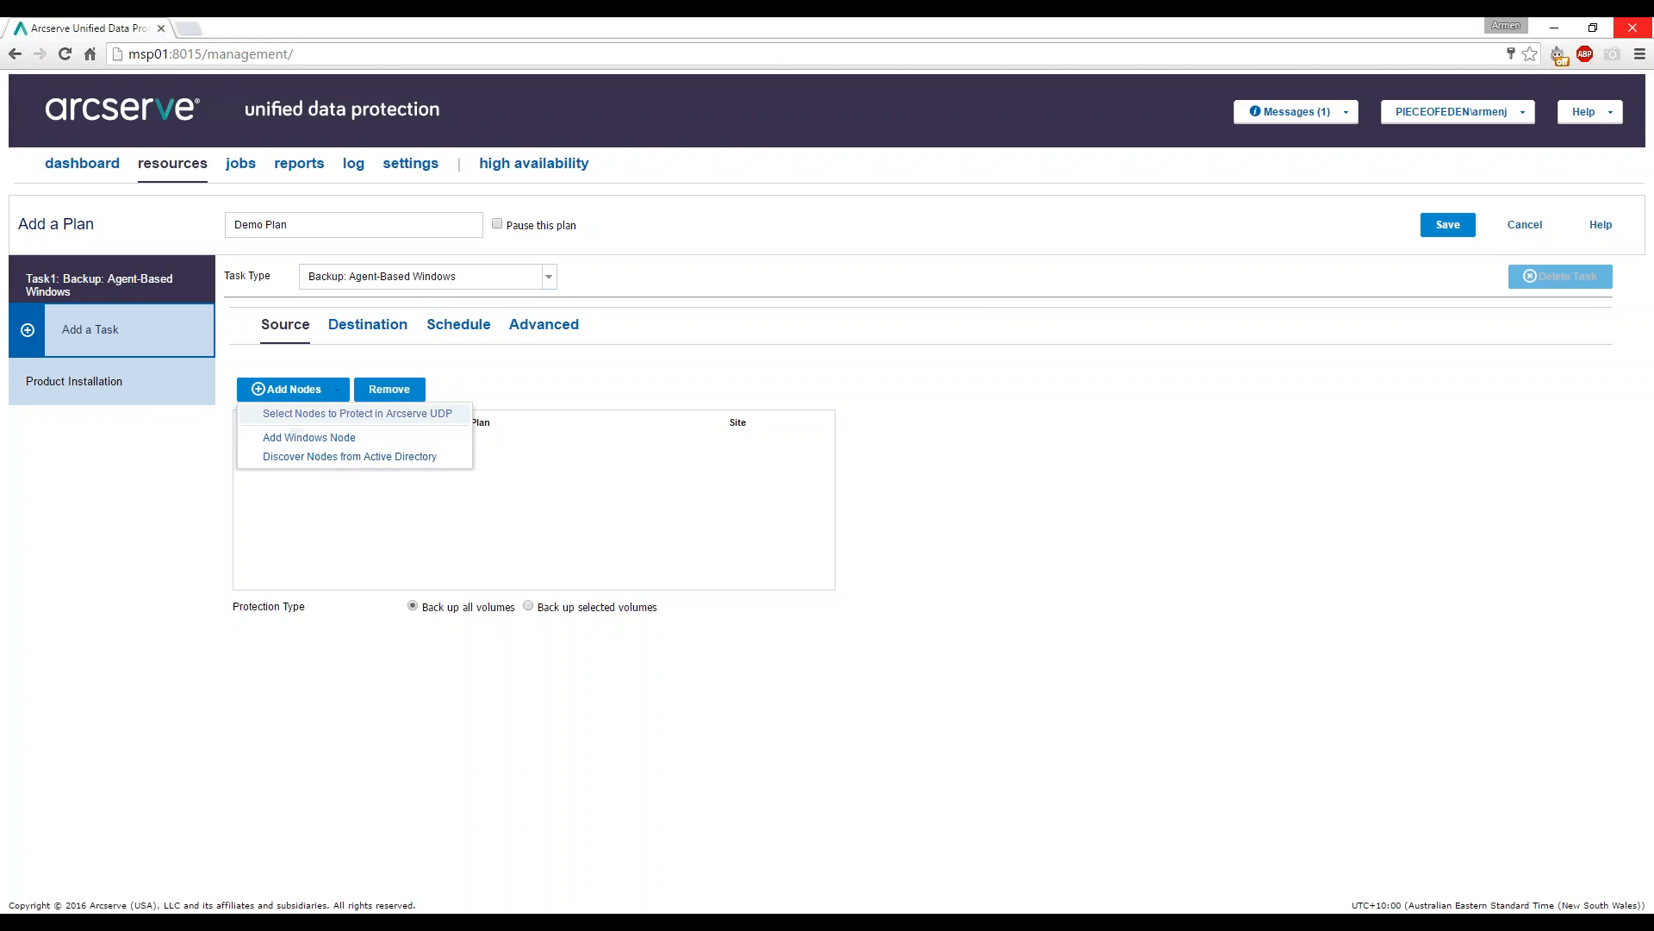
Pick demo03 from the console's All Nodes list as Task1's source node.
click(422, 415)
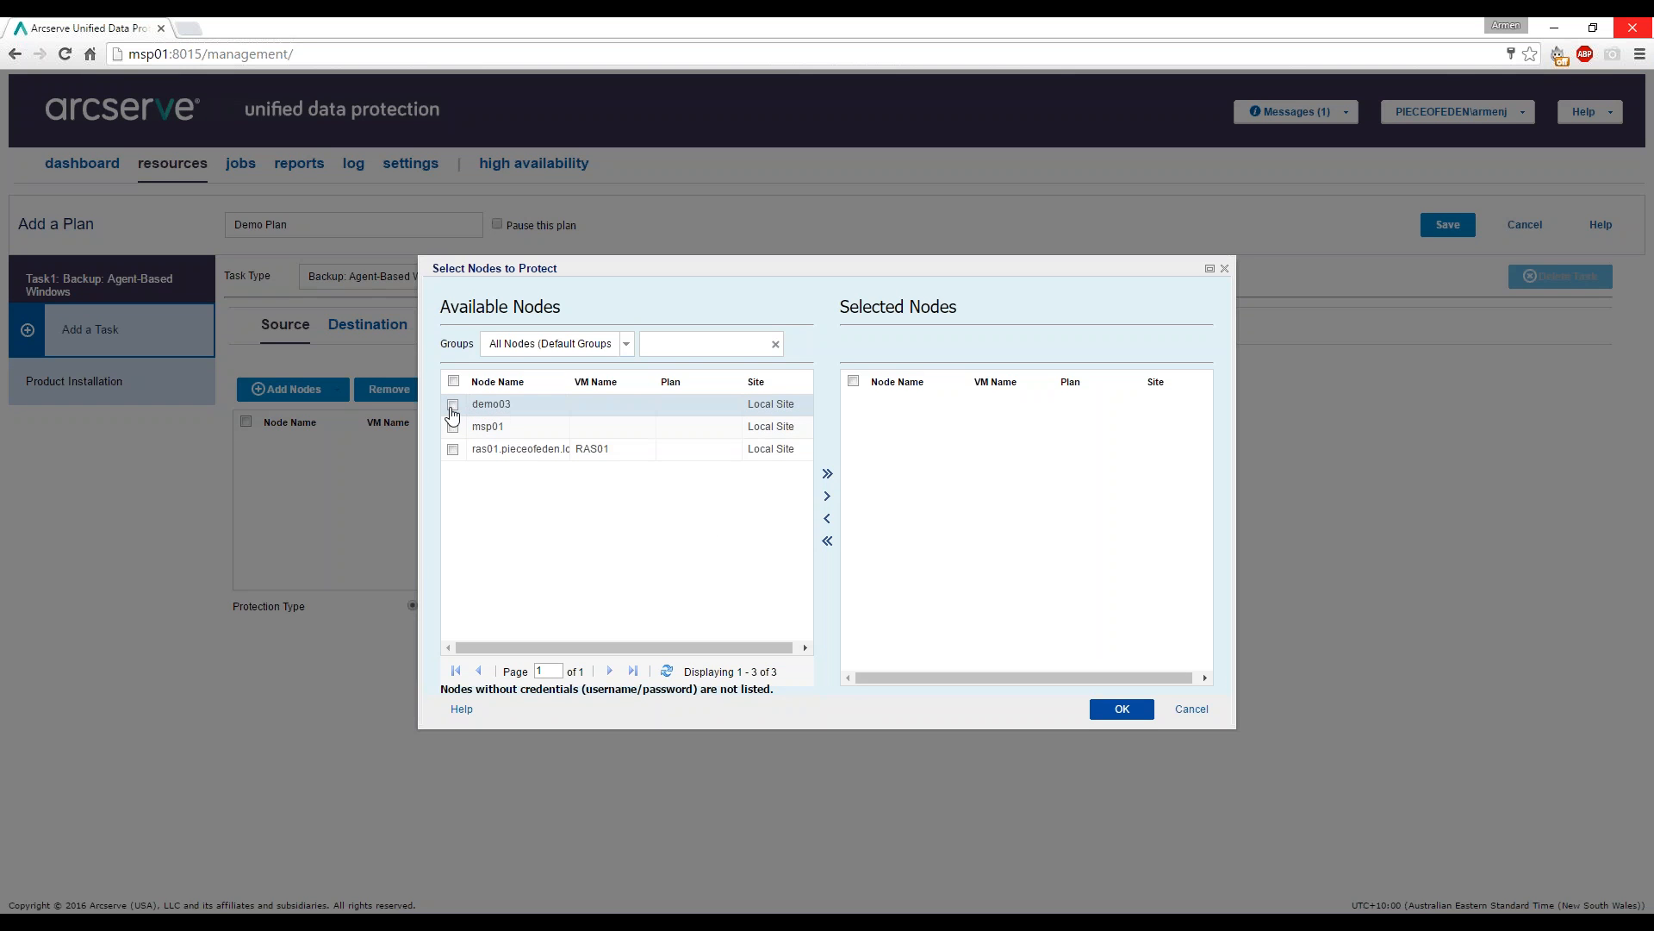
click(479, 407)
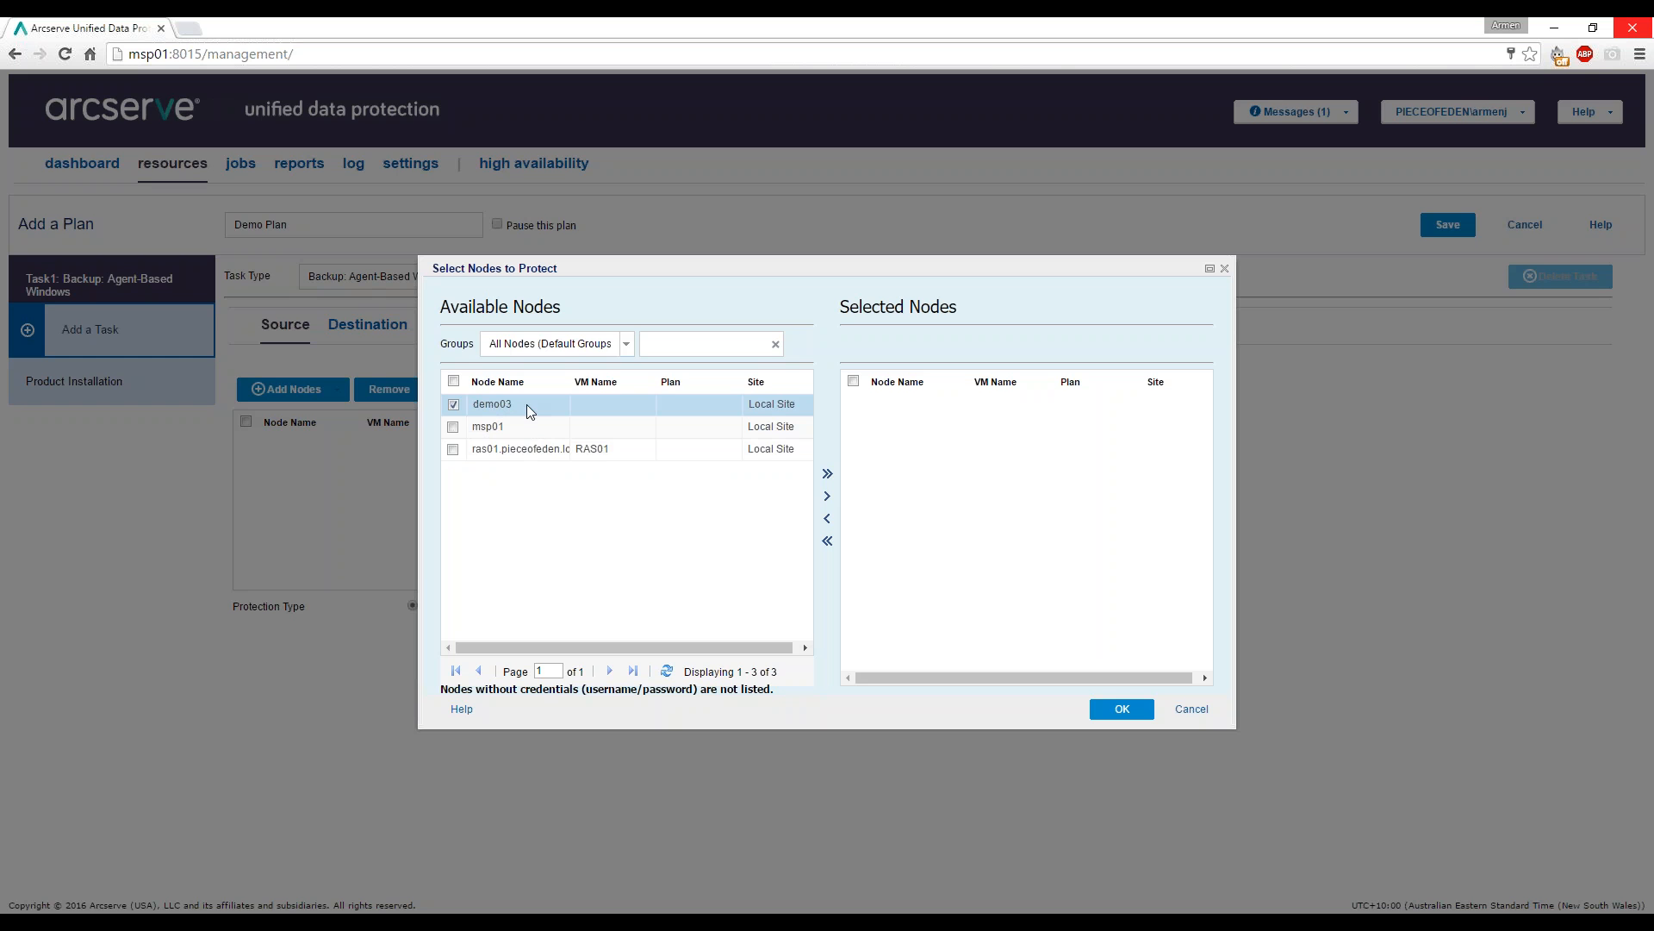
click(827, 497)
click(626, 345)
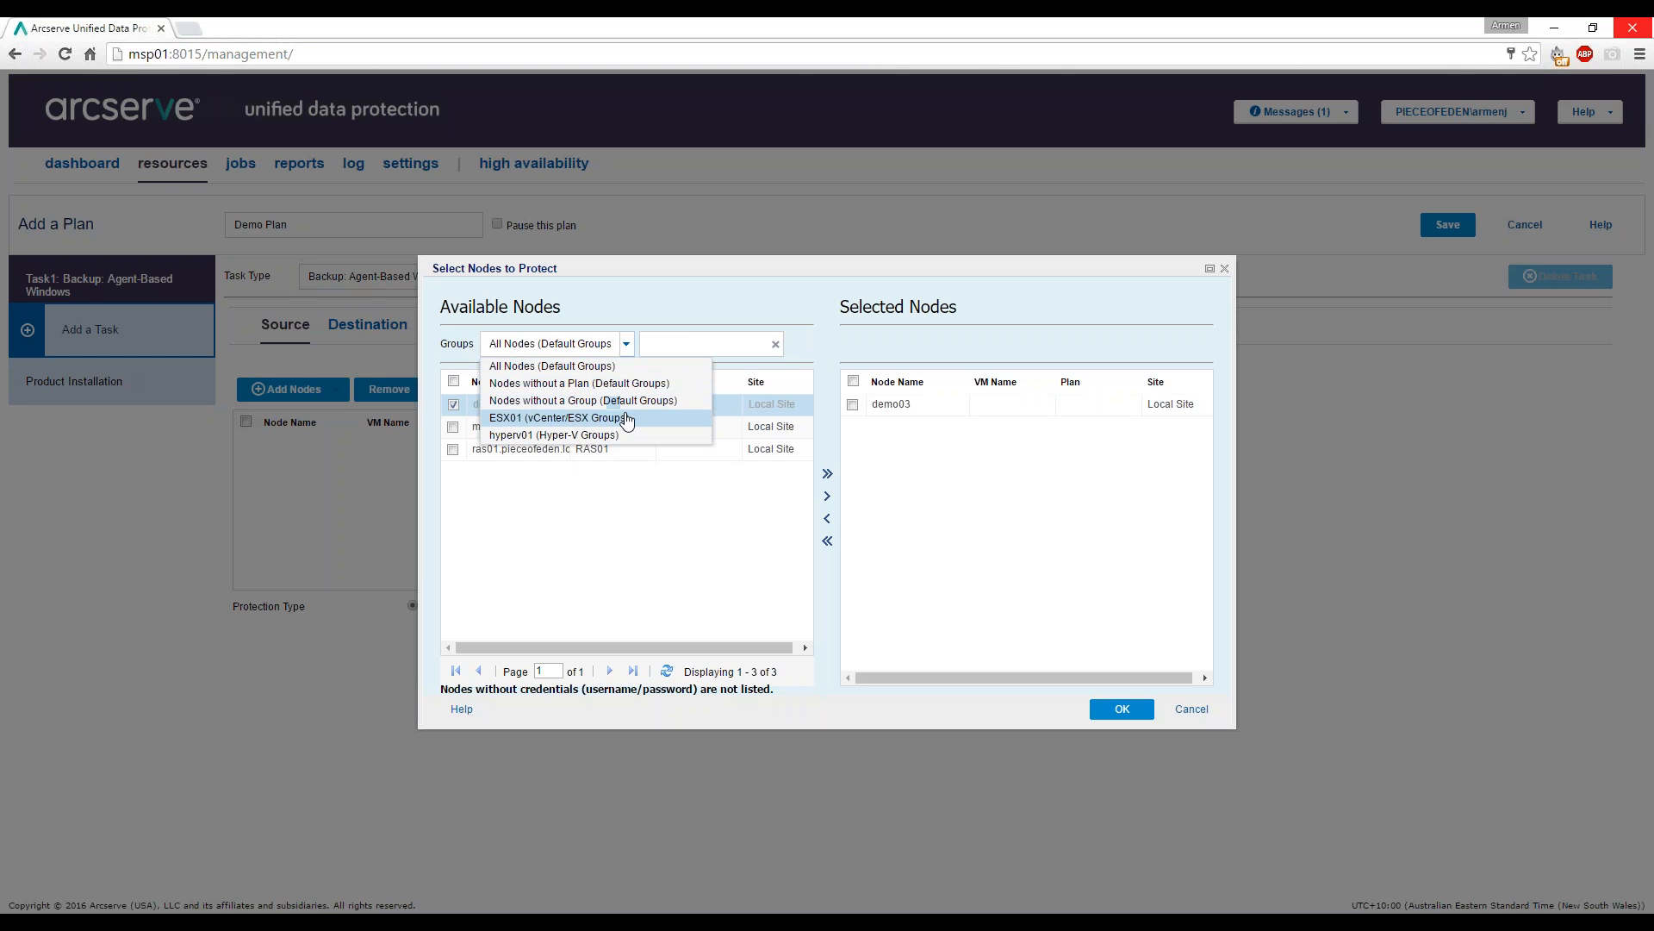
click(685, 343)
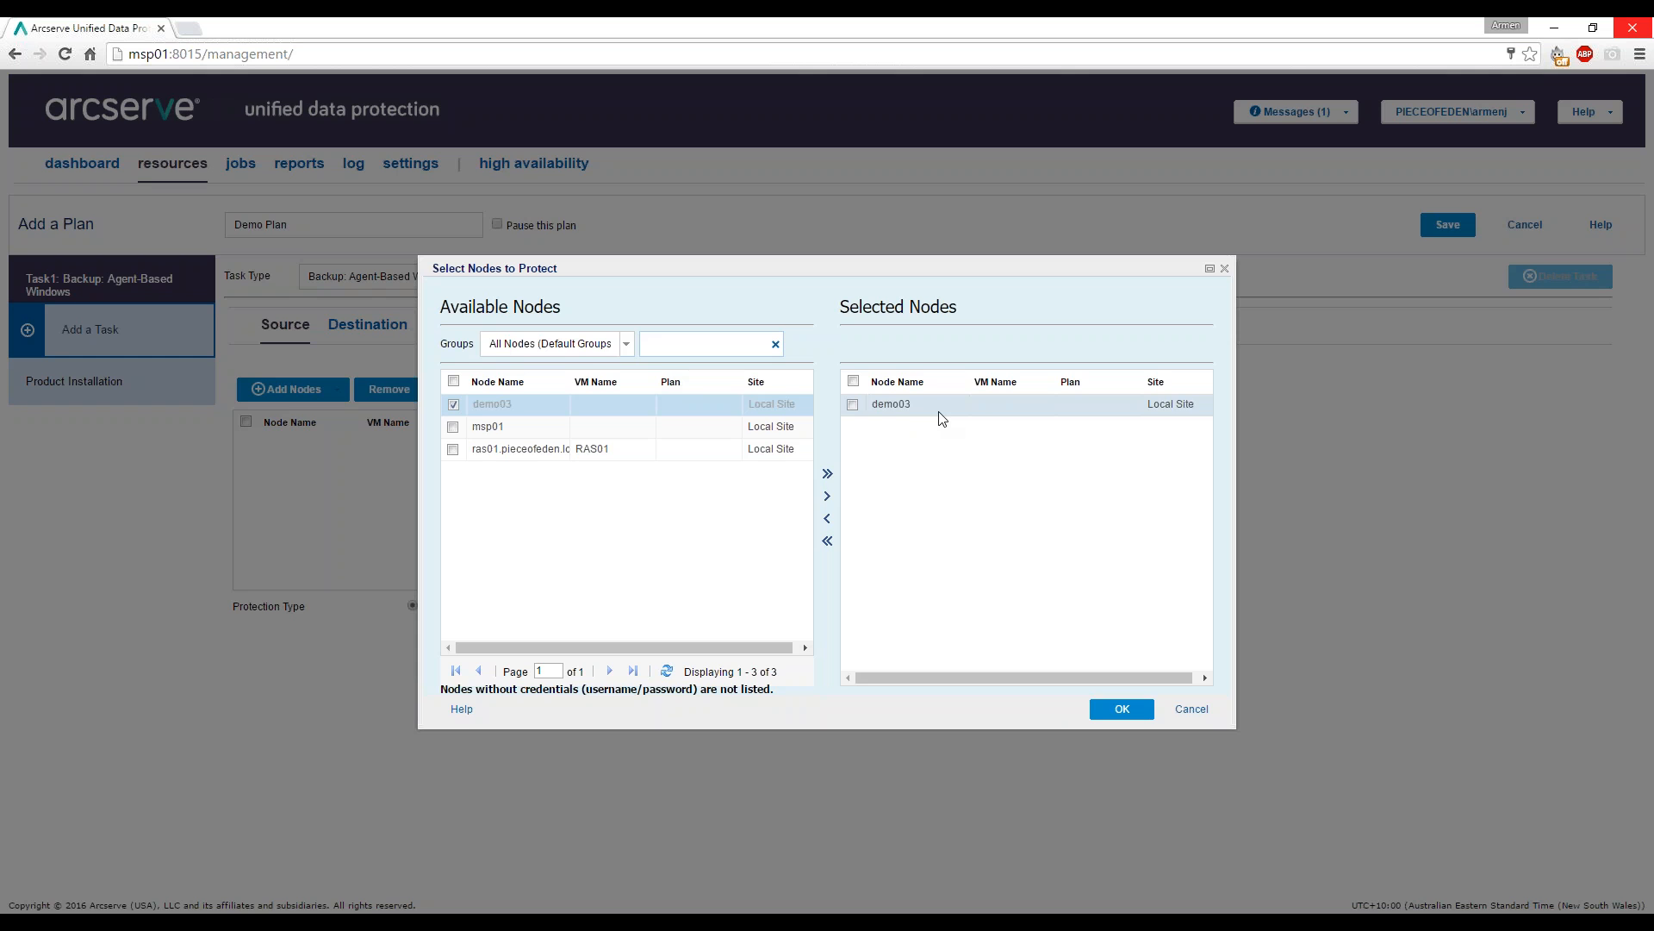
click(1119, 708)
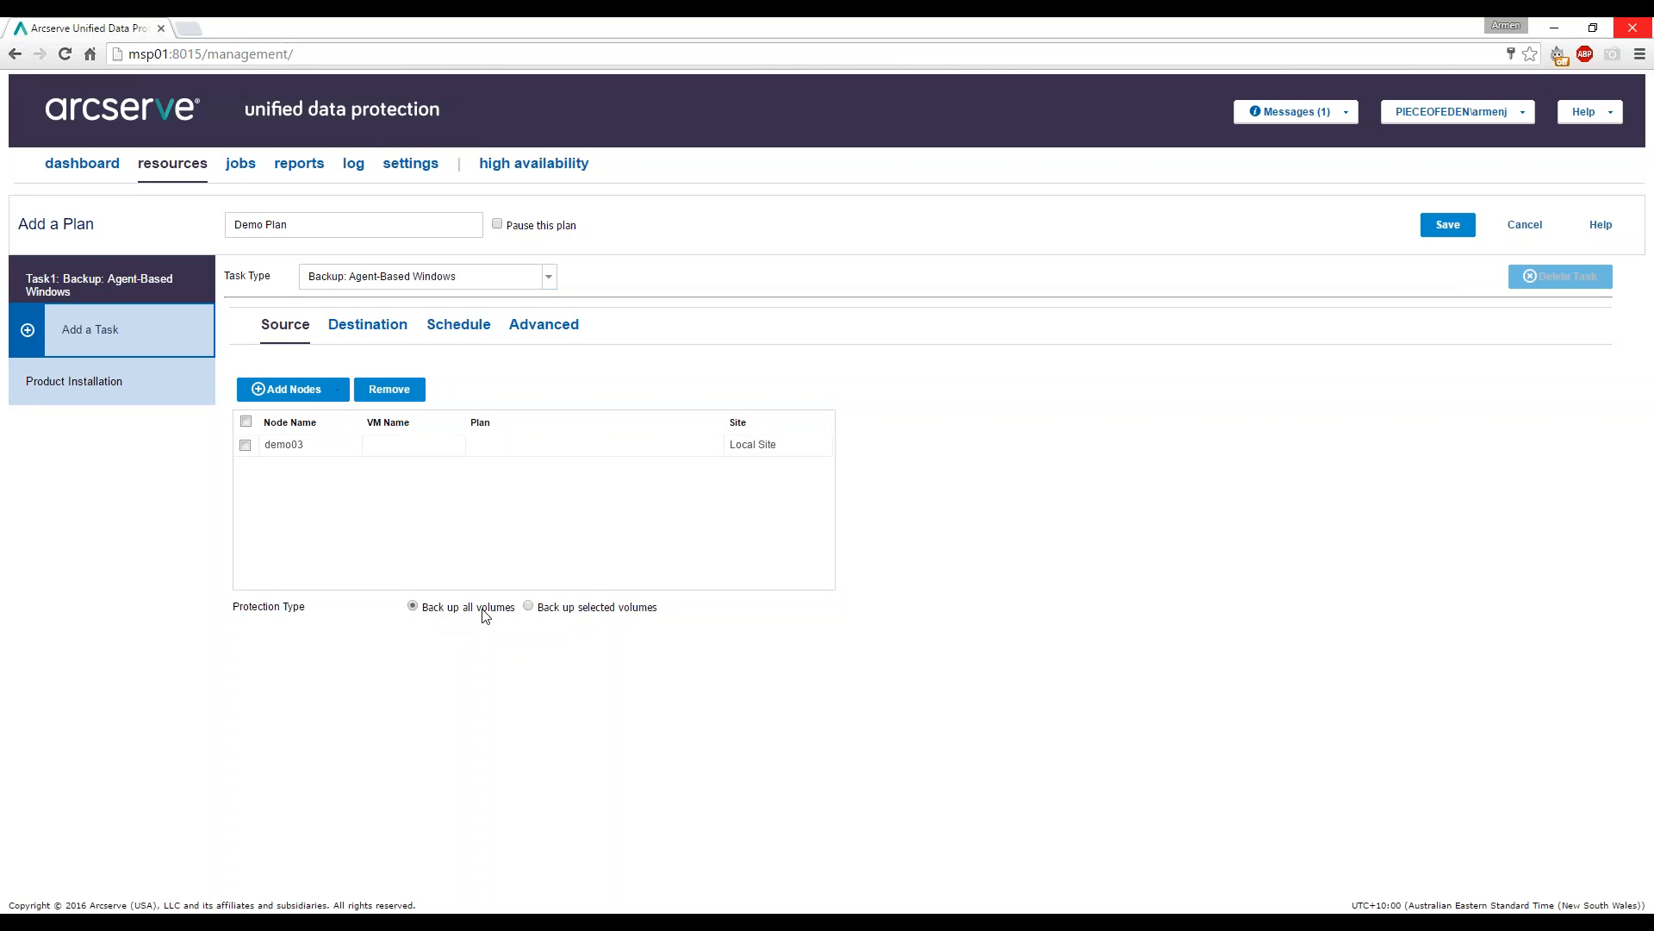
click(596, 607)
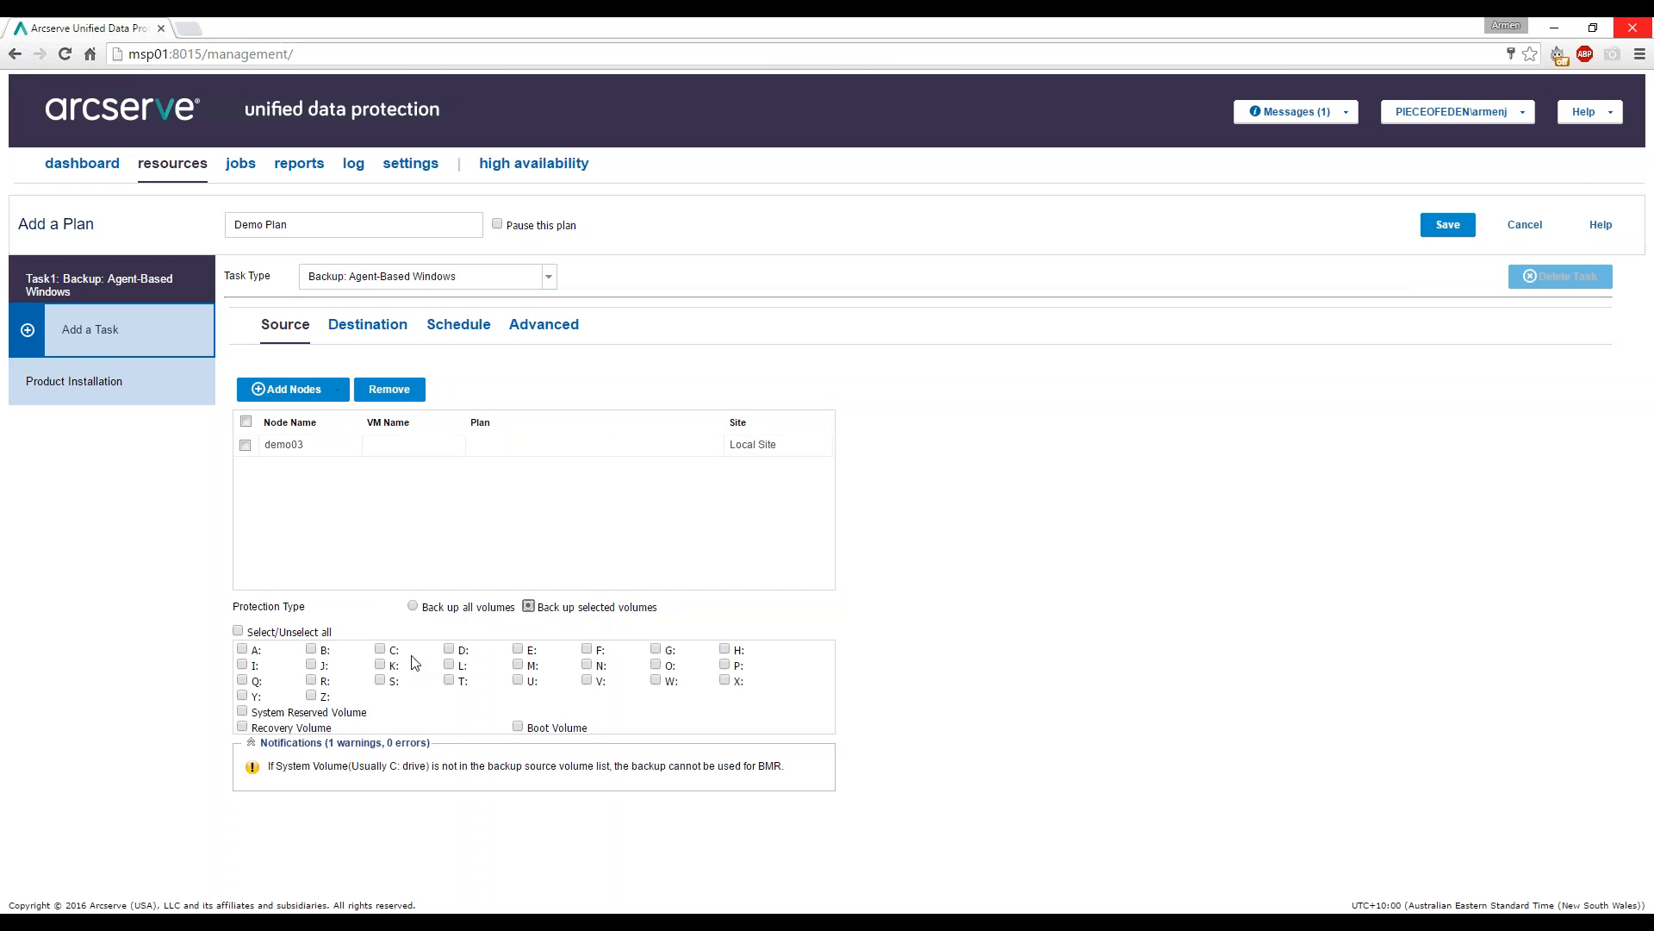
click(381, 650)
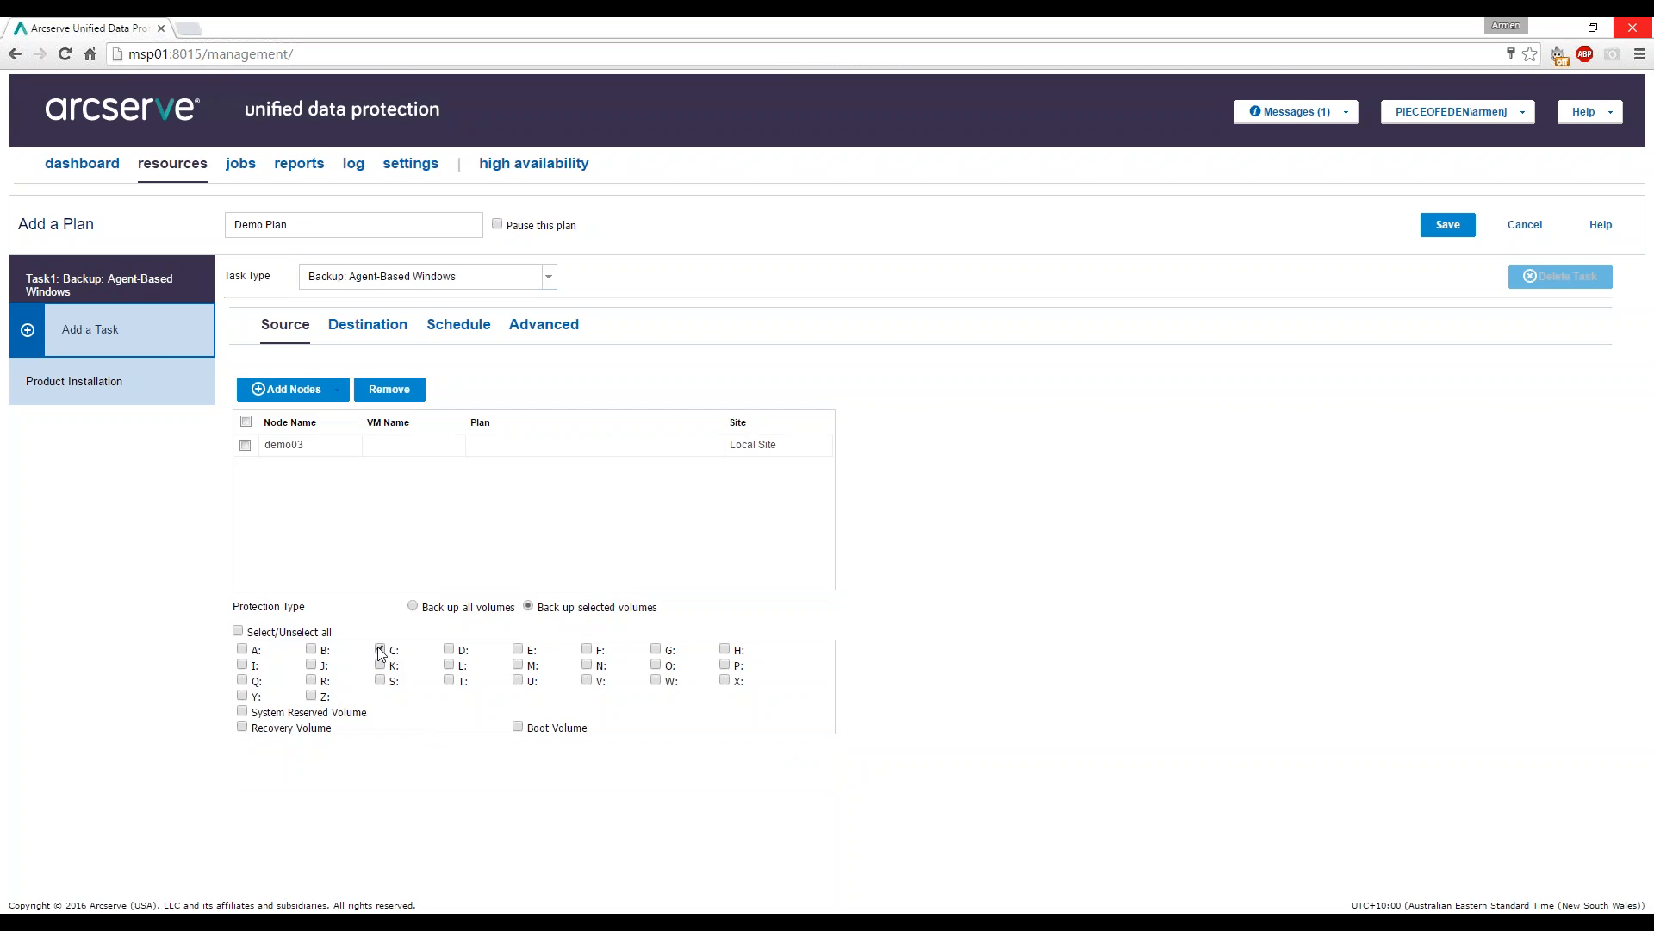
click(449, 650)
click(344, 713)
click(449, 649)
click(436, 610)
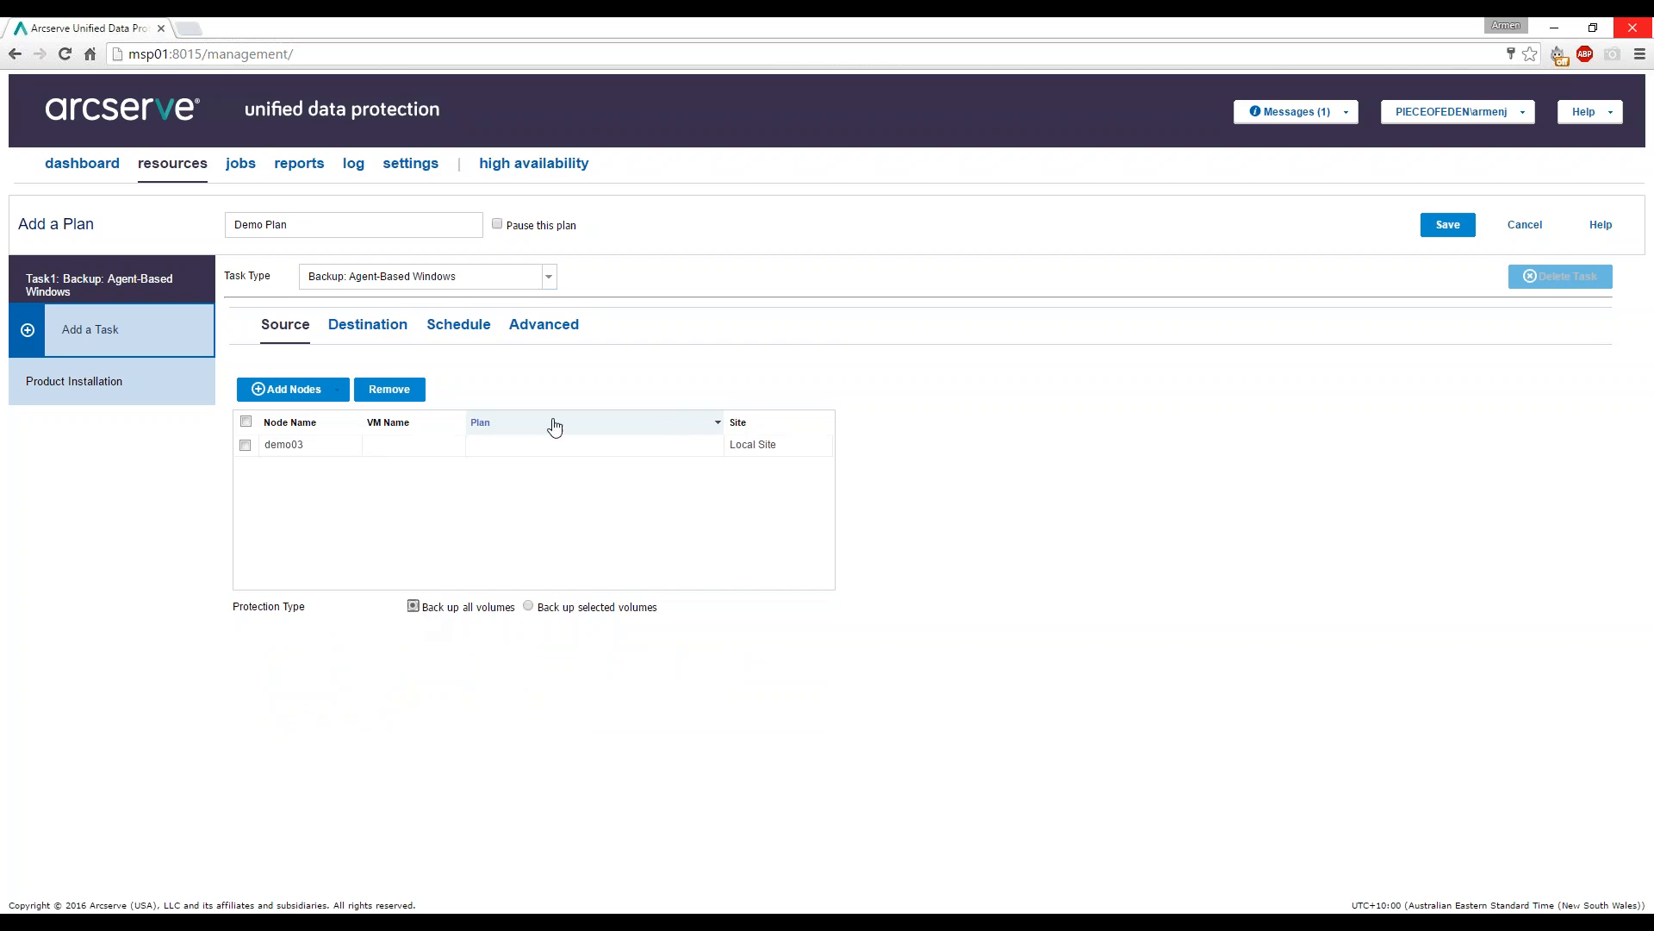
Set the backup destination to Local disk or shared folder, then start a new browser tab.
click(369, 332)
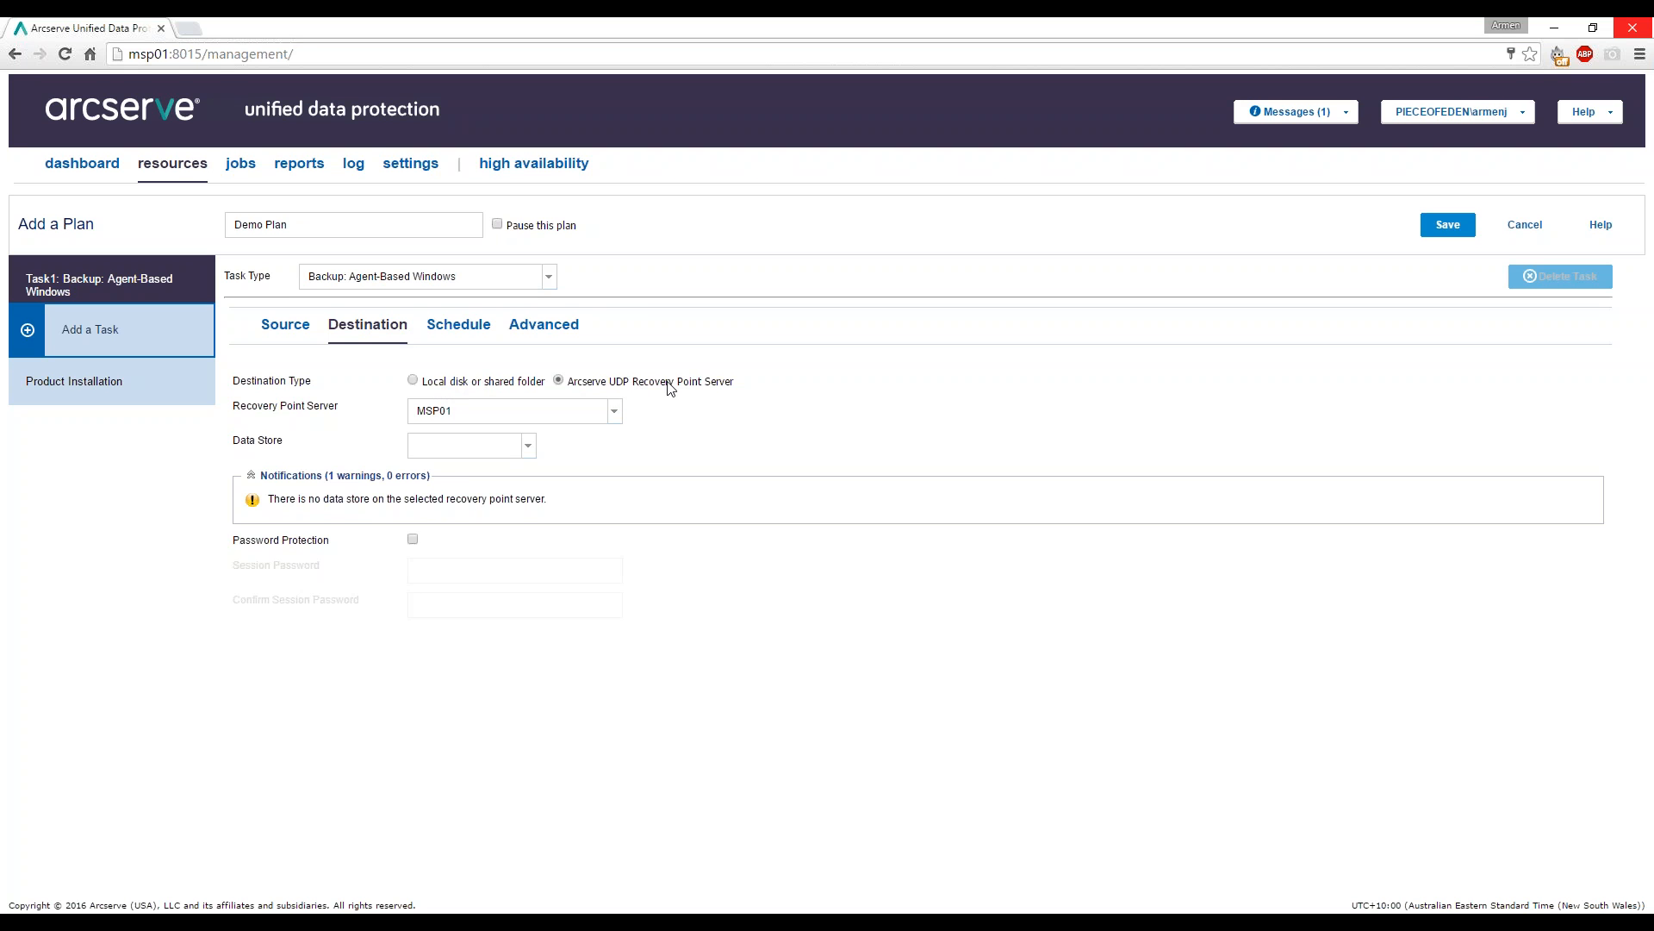
click(465, 384)
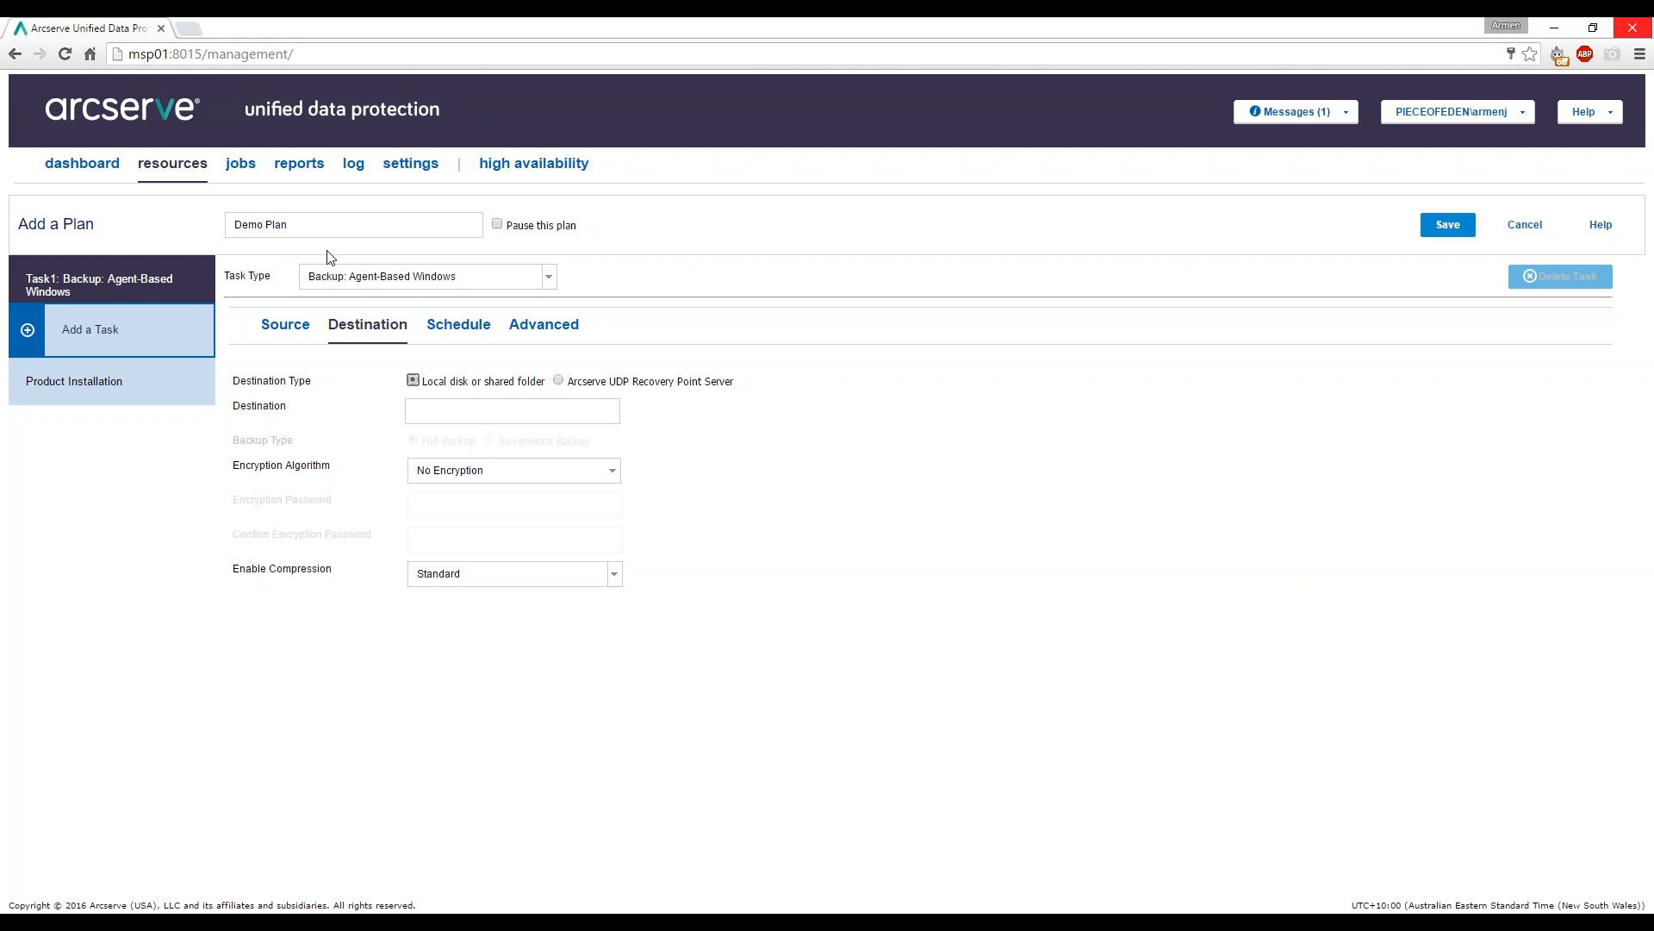
click(189, 28)
Load the demo03:8014 Arcserve UDP Agent page and log in with the account password.
text(demo03:8014)
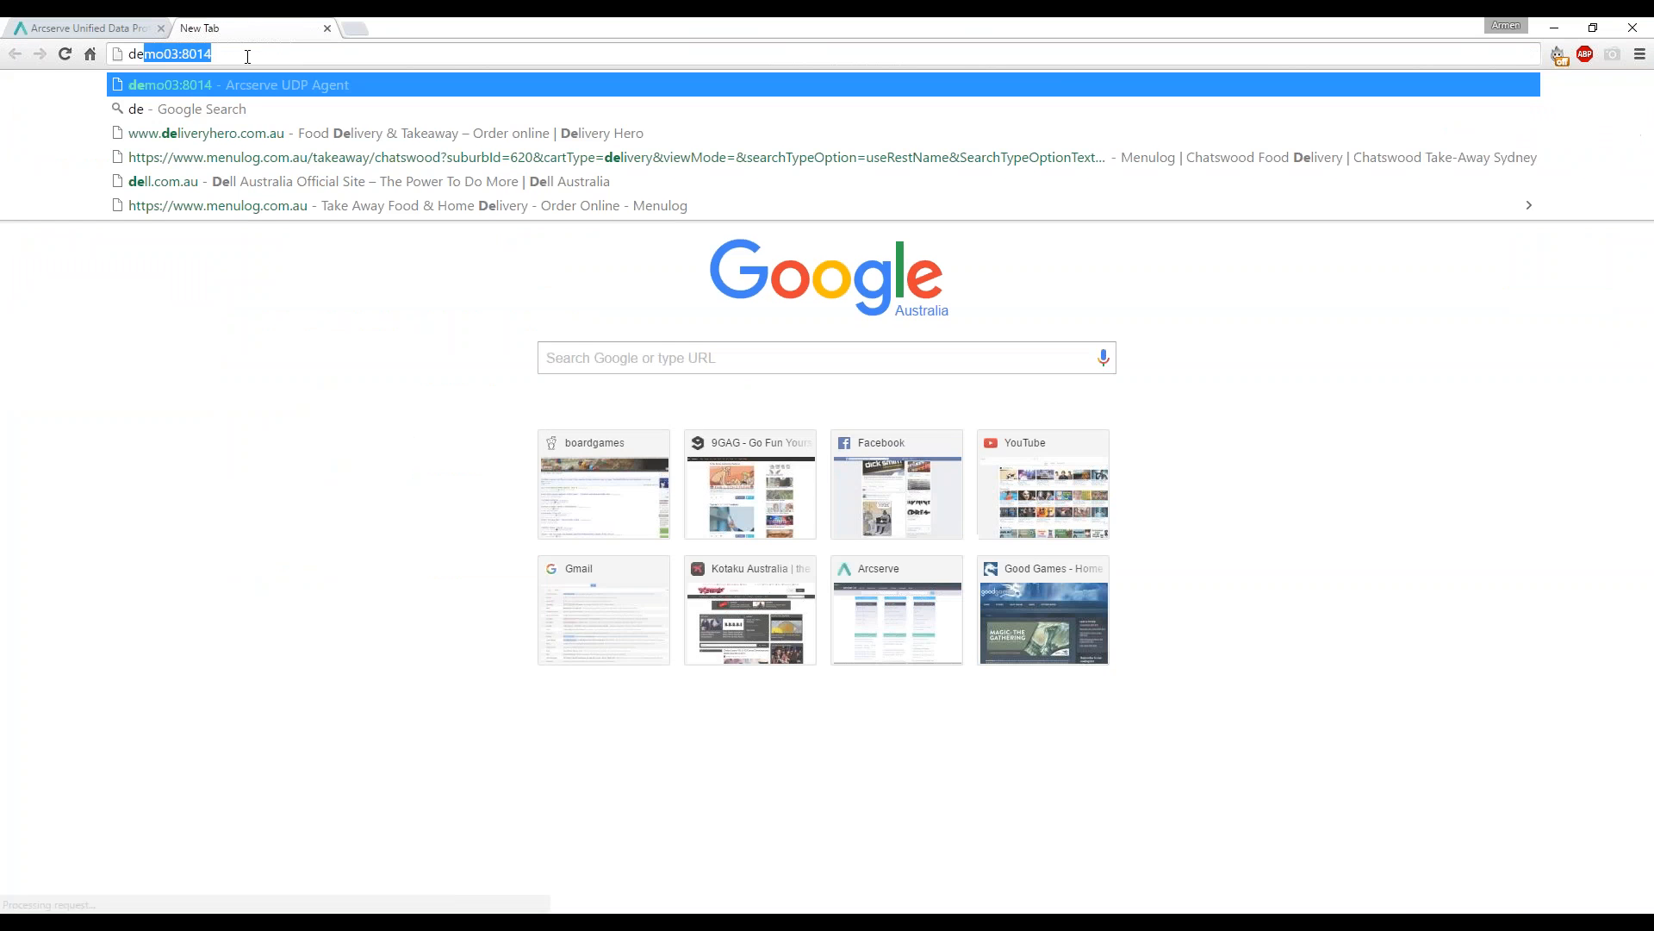
key(Return)
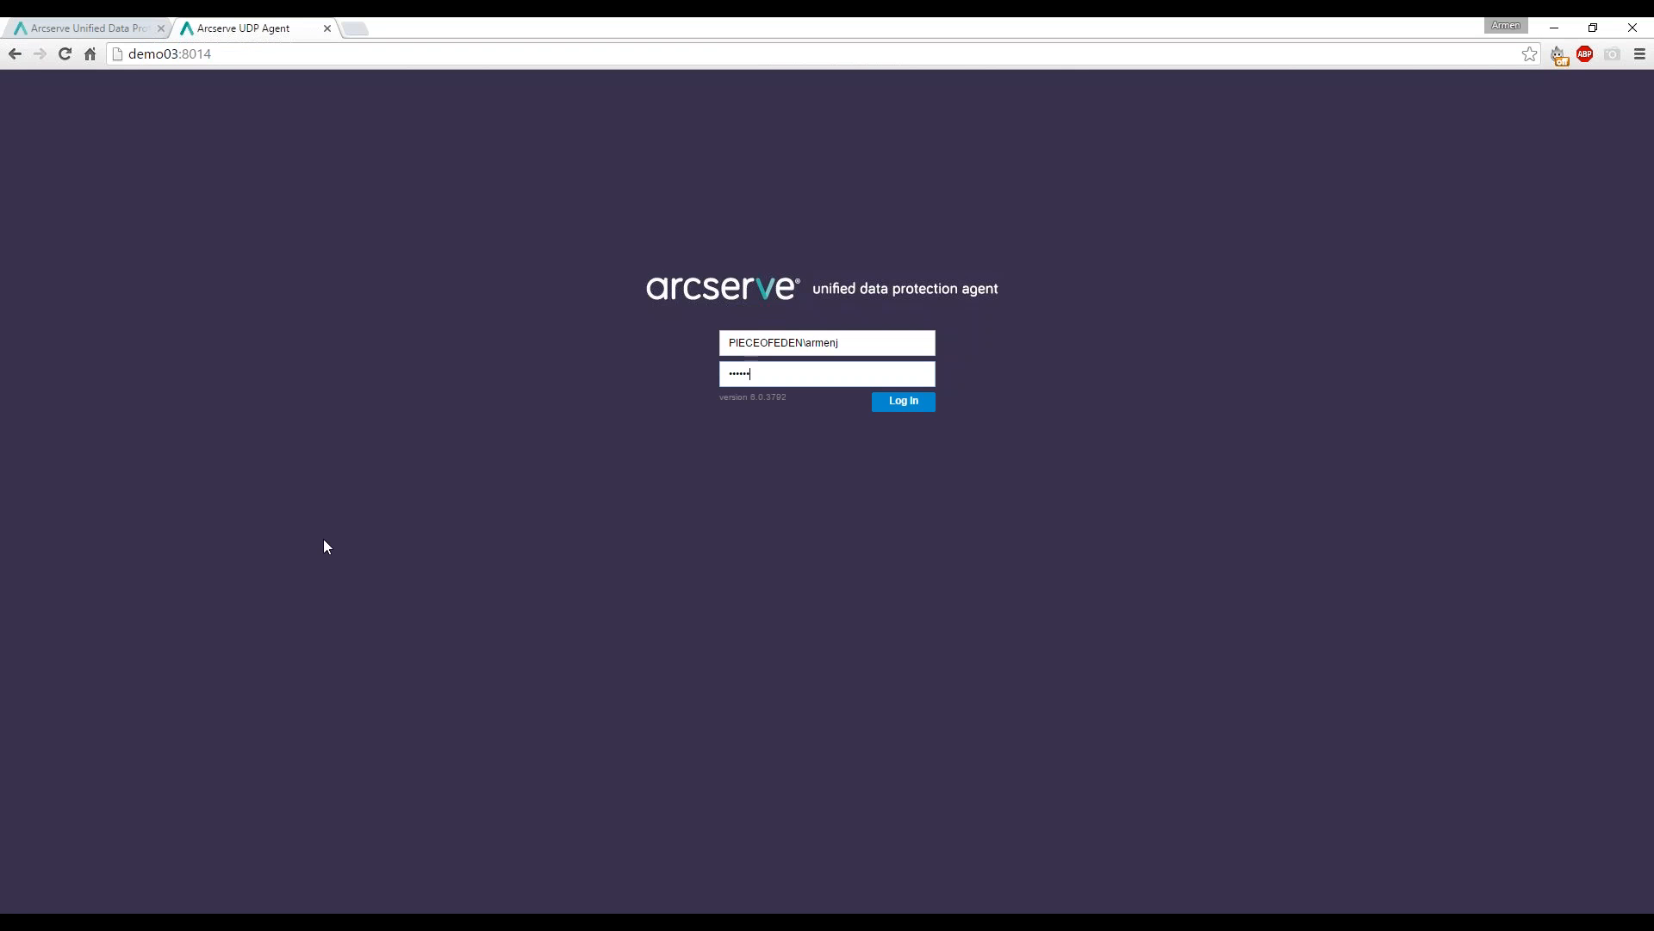
text(••)
key(Return)
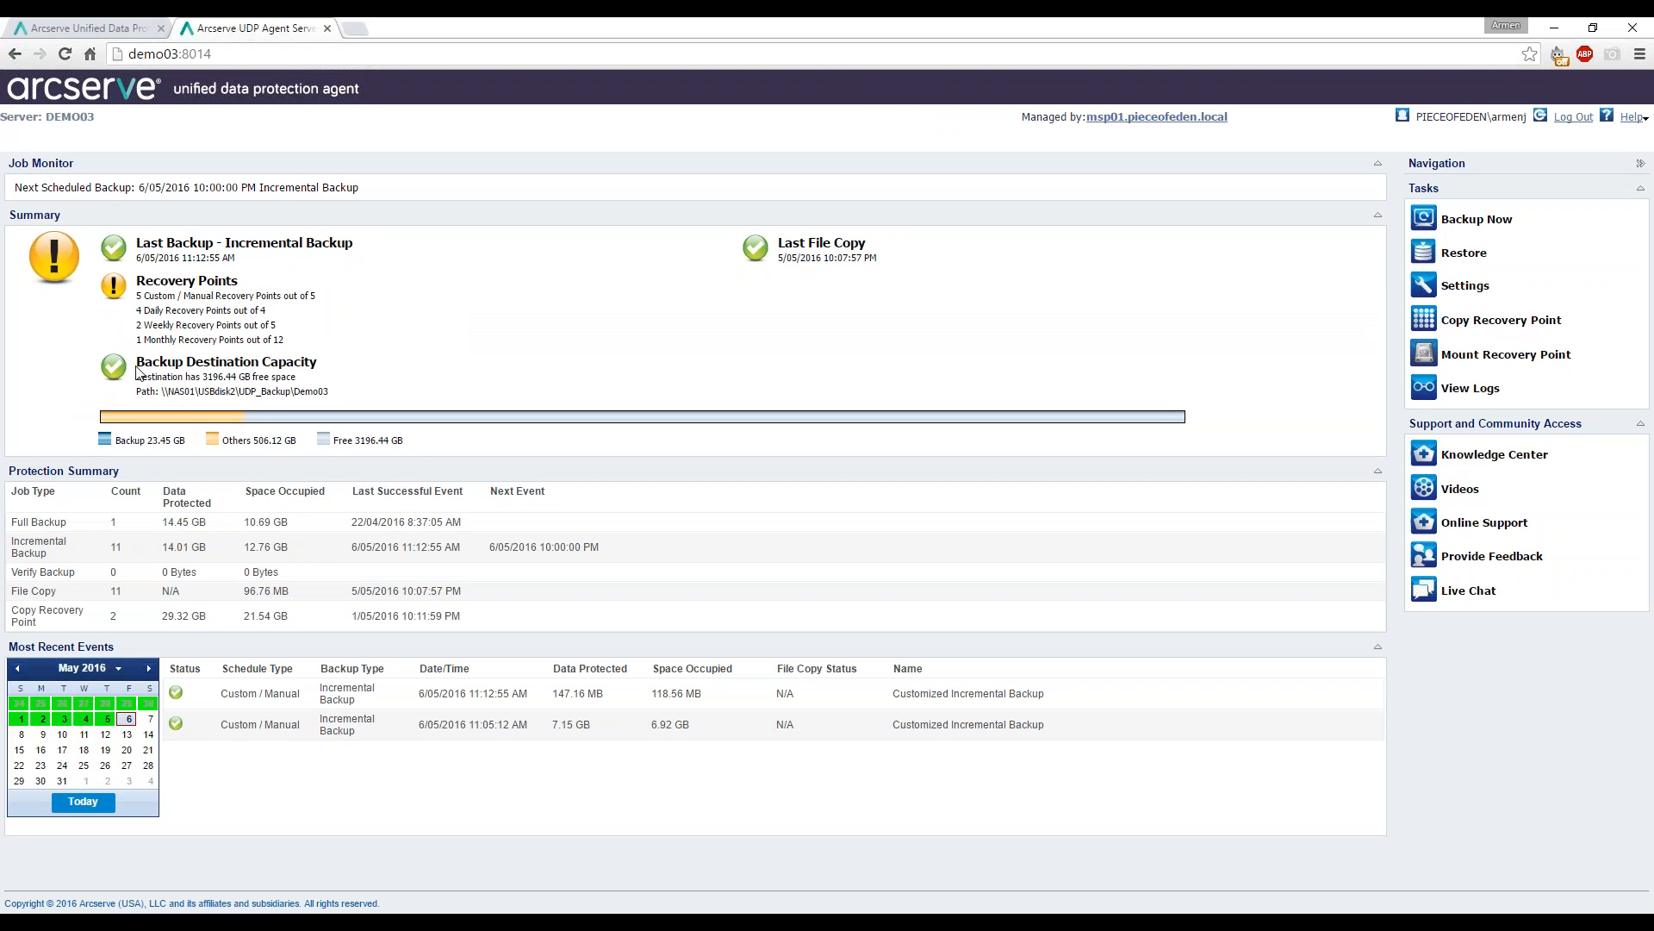
Copy the agent's backup destination path \\NAS01\USBdisk2\UDP_Backup\Demo03 and return to the Console.
drag(330, 392, 161, 399)
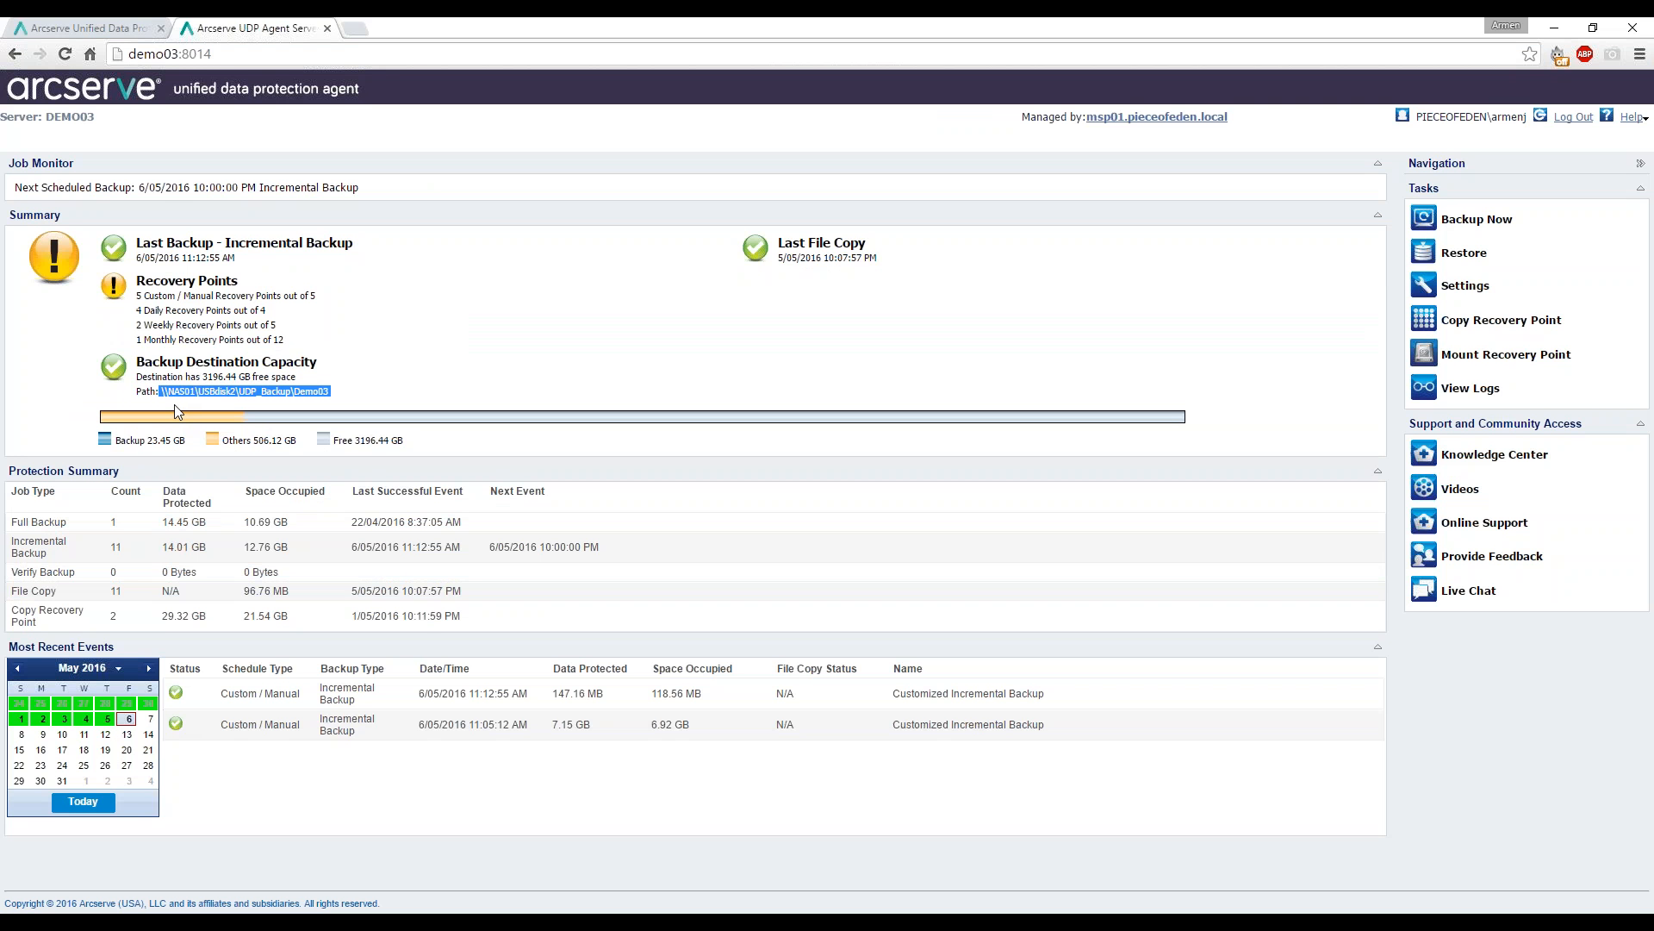
right_click(302, 393)
click(343, 401)
click(121, 26)
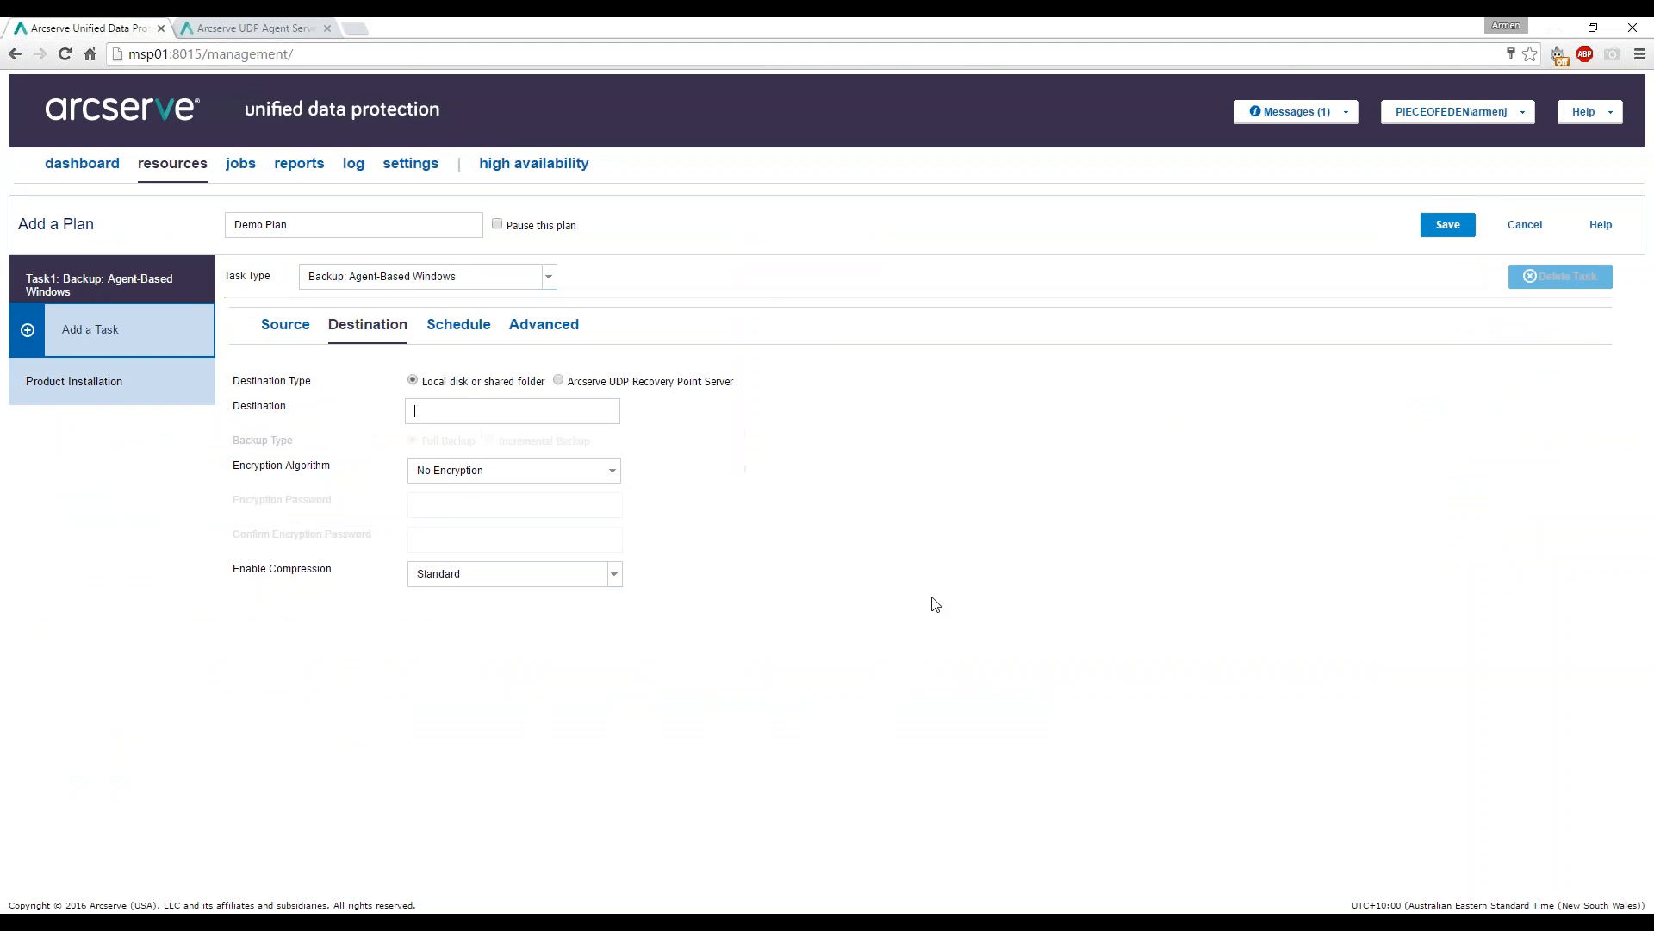
Paste the copied path into Destination and trim it to \\NAS01\USBdisk2\UDP_Backup\.
key(ctrl+v)
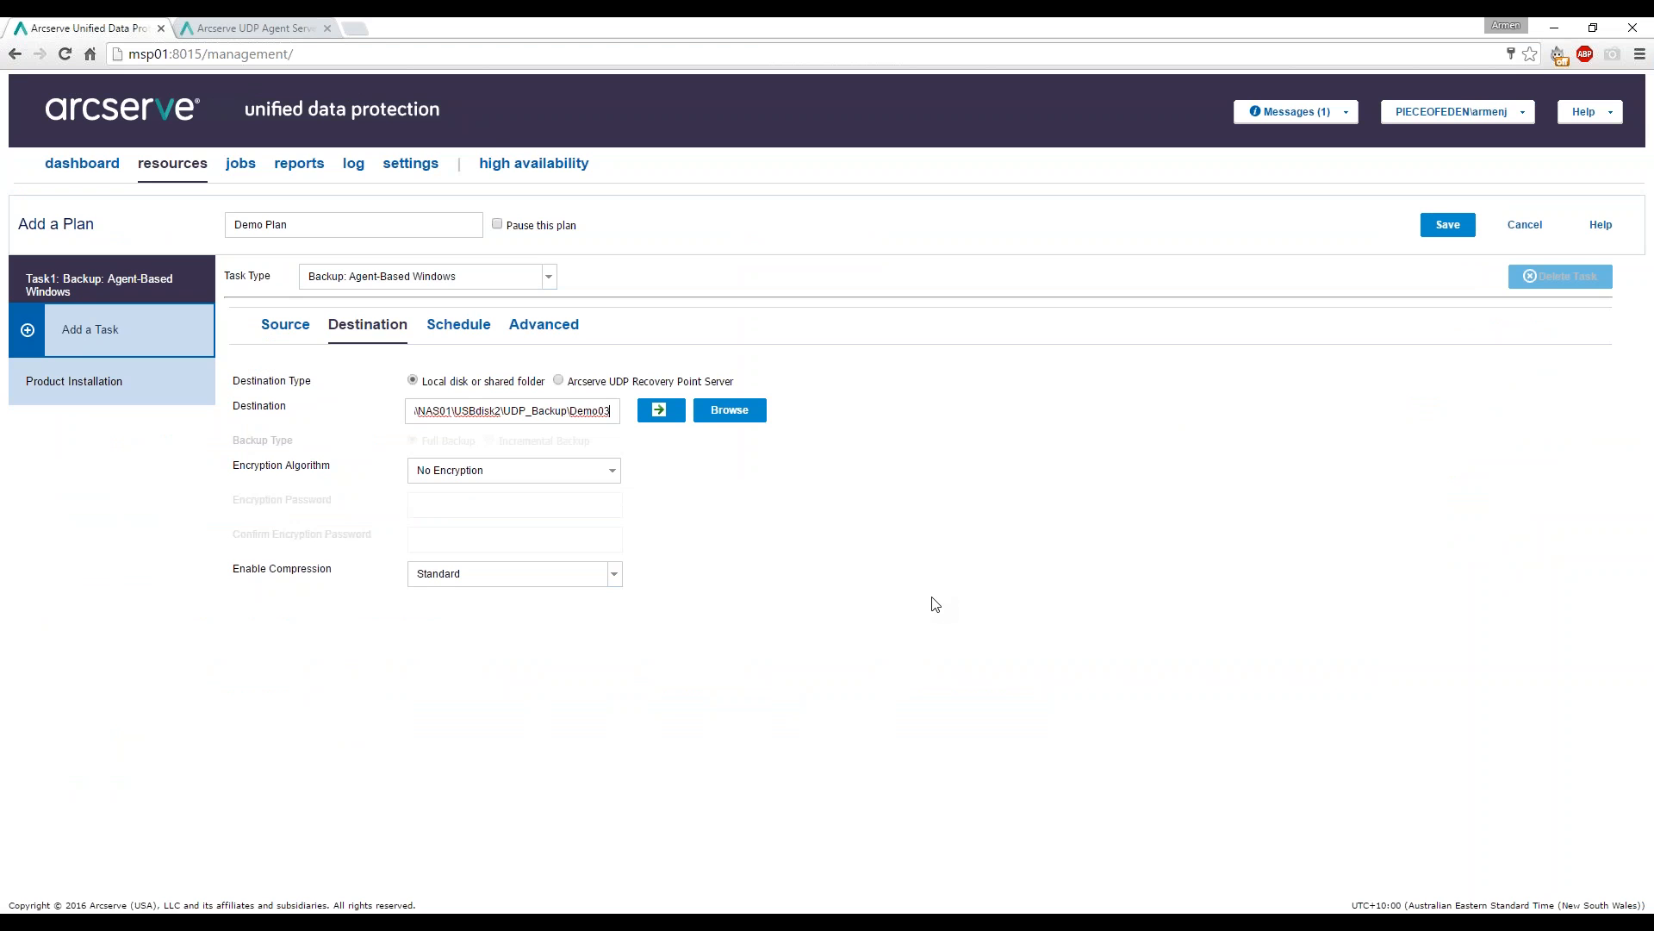
key(ctrl+shift+Left)
key(BackSpace)
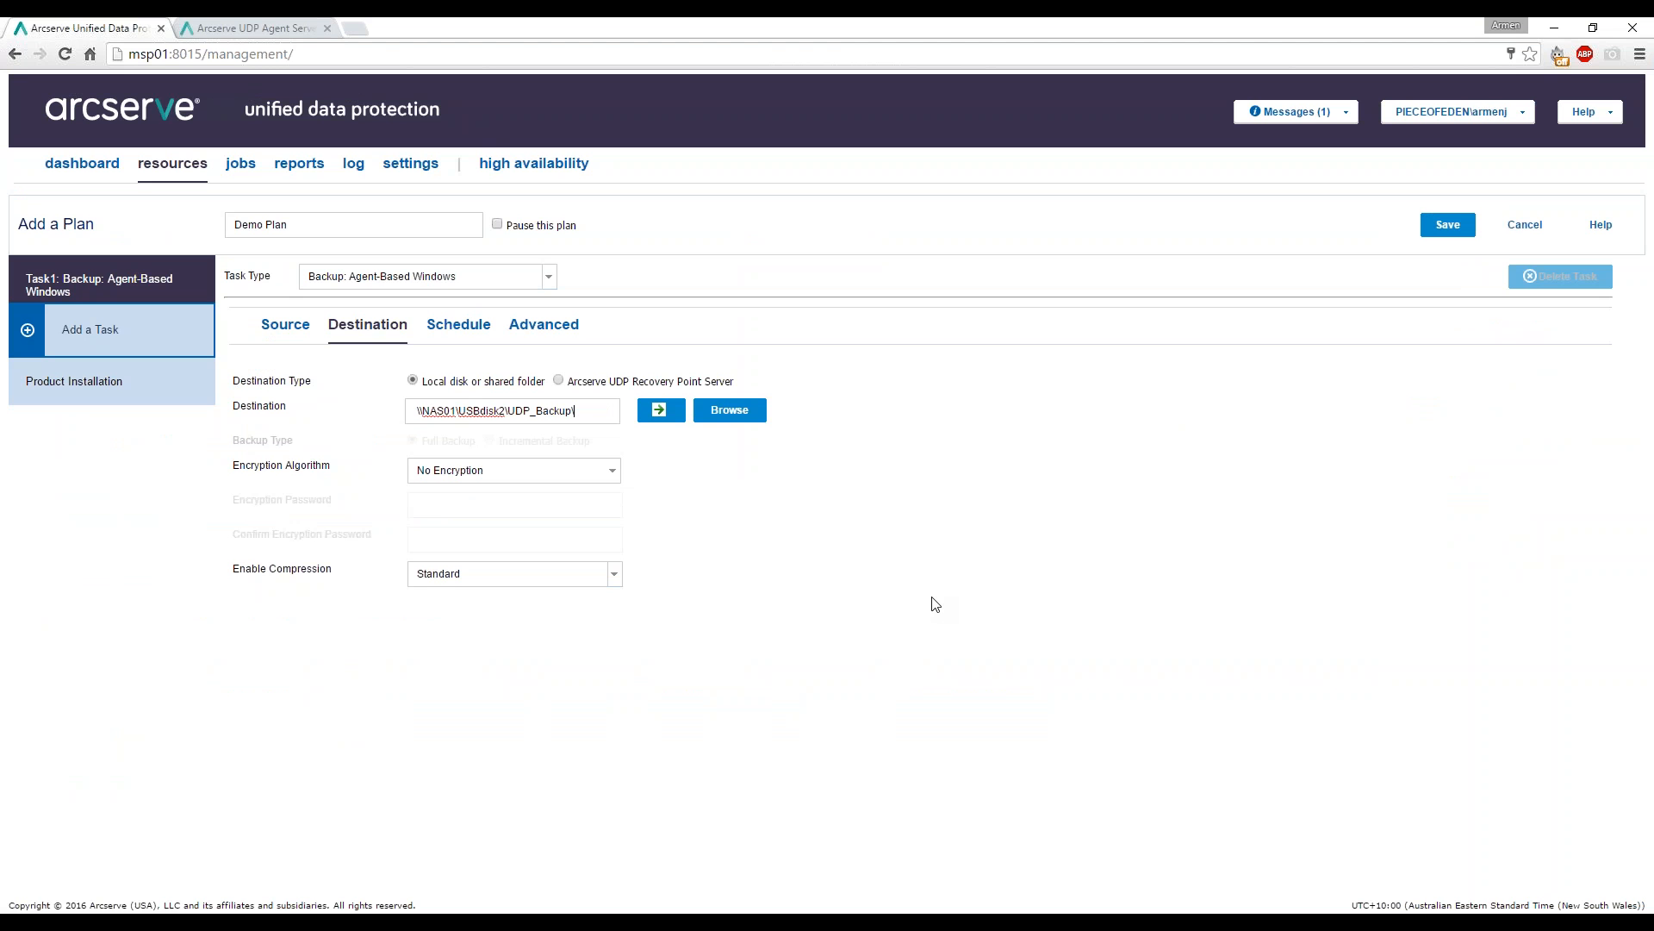
key(Delete)
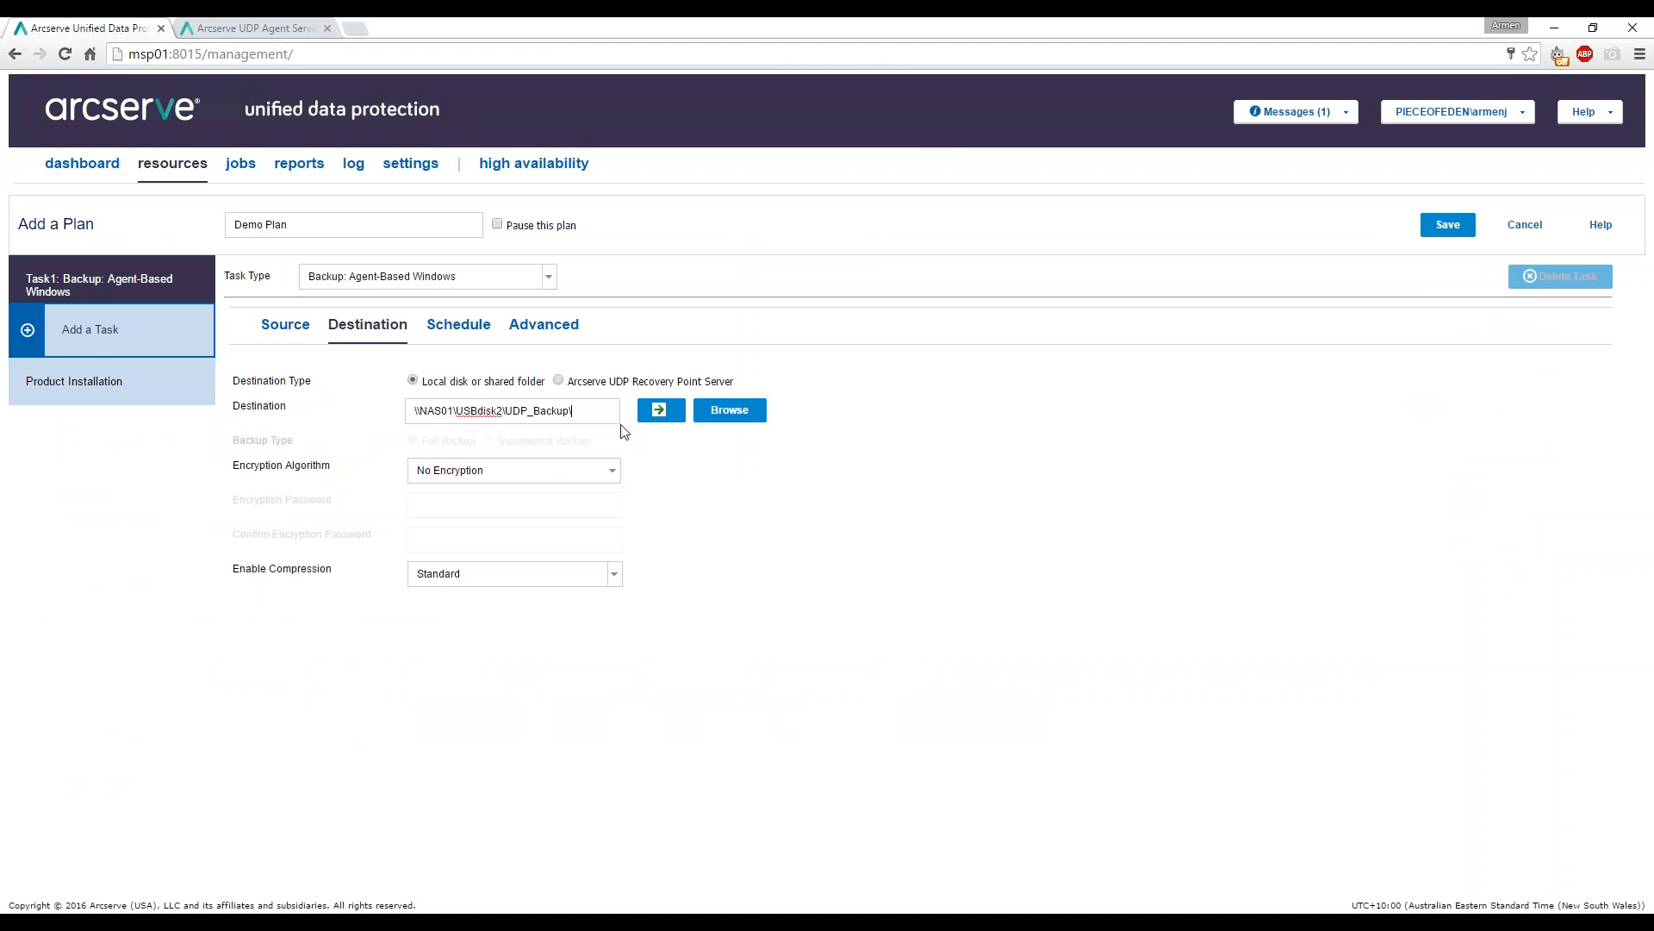
Connect to the share with the username domain changed to NAS01, then browse its folders.
click(659, 411)
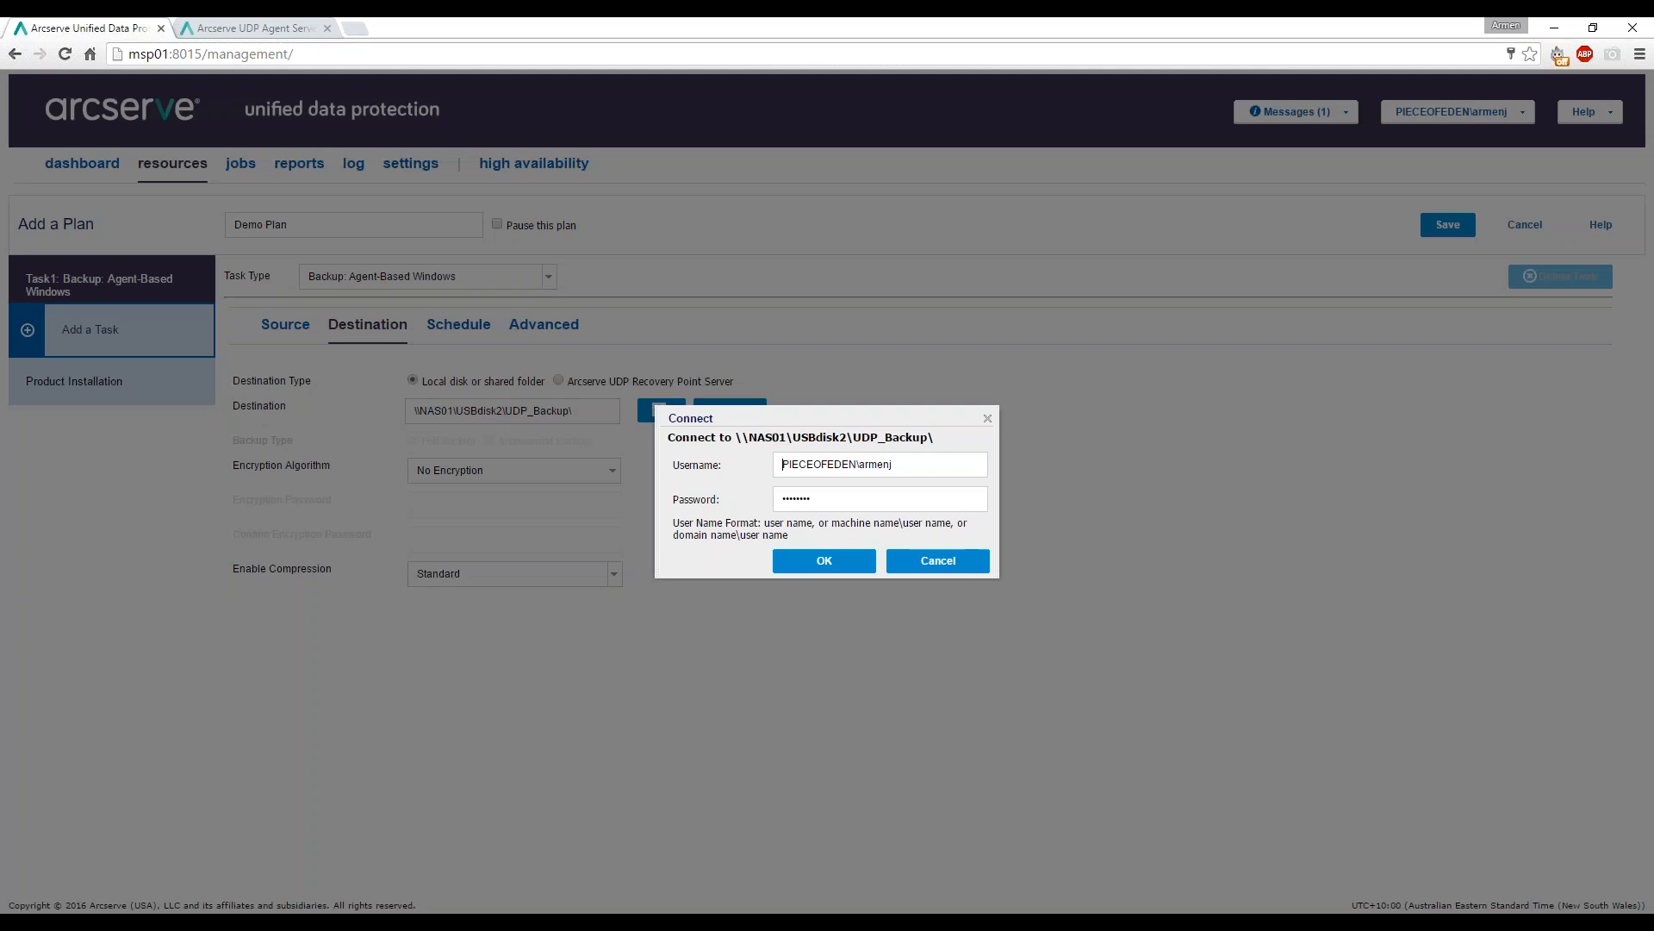
double_click(815, 465)
text(NAS01)
click(824, 561)
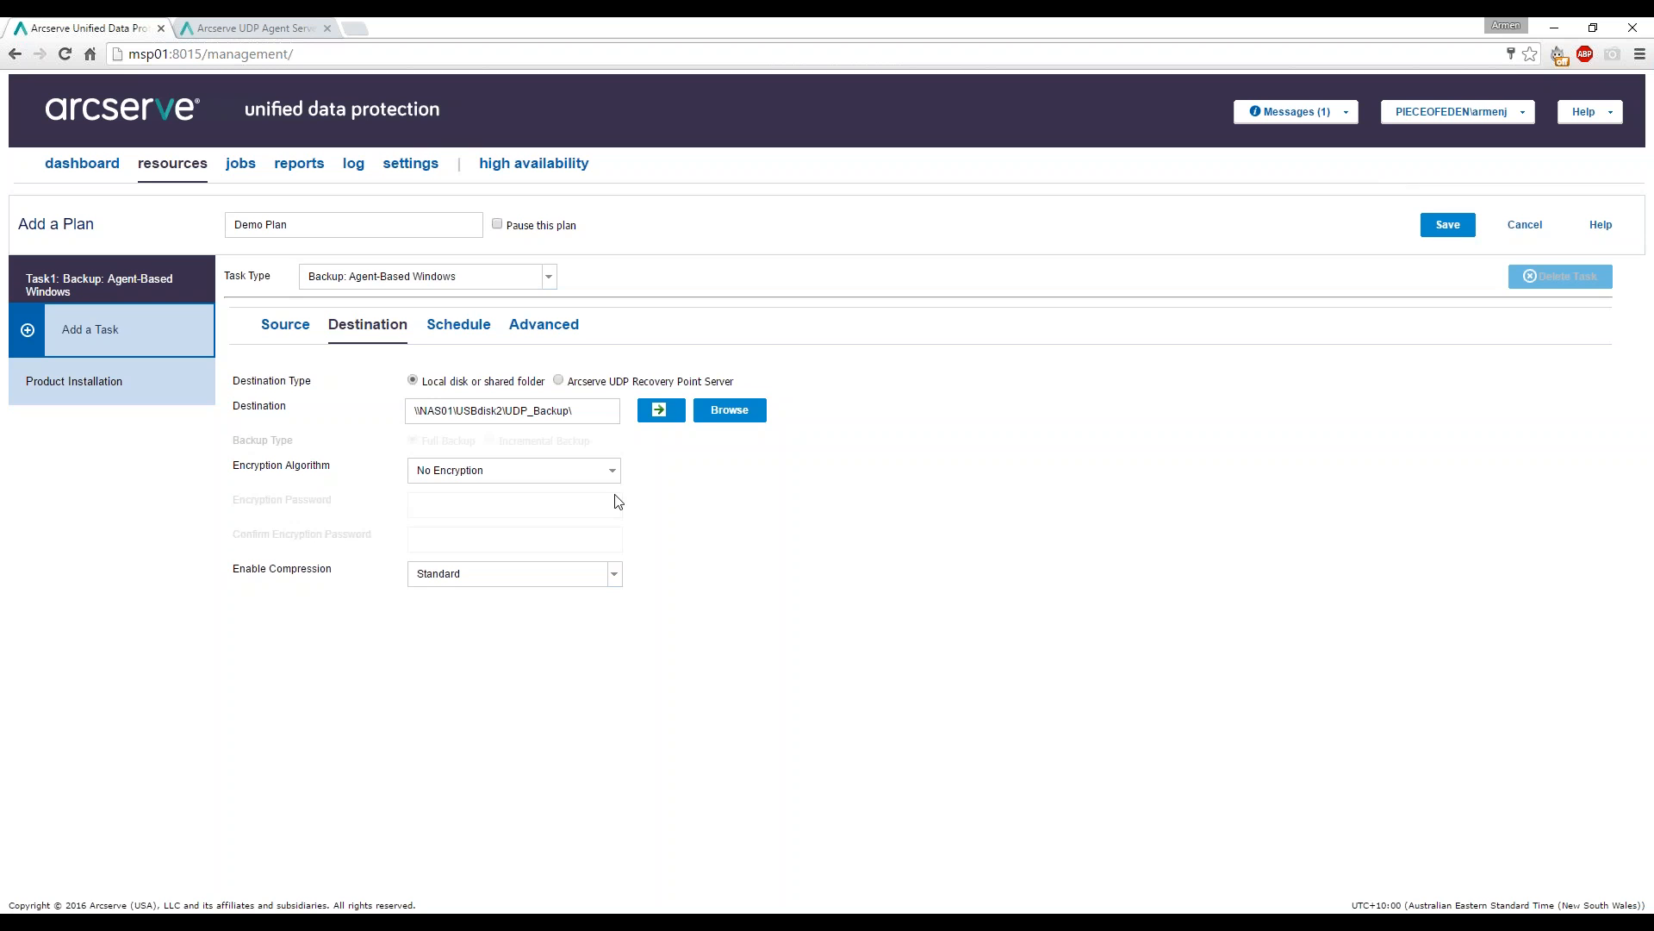
click(731, 422)
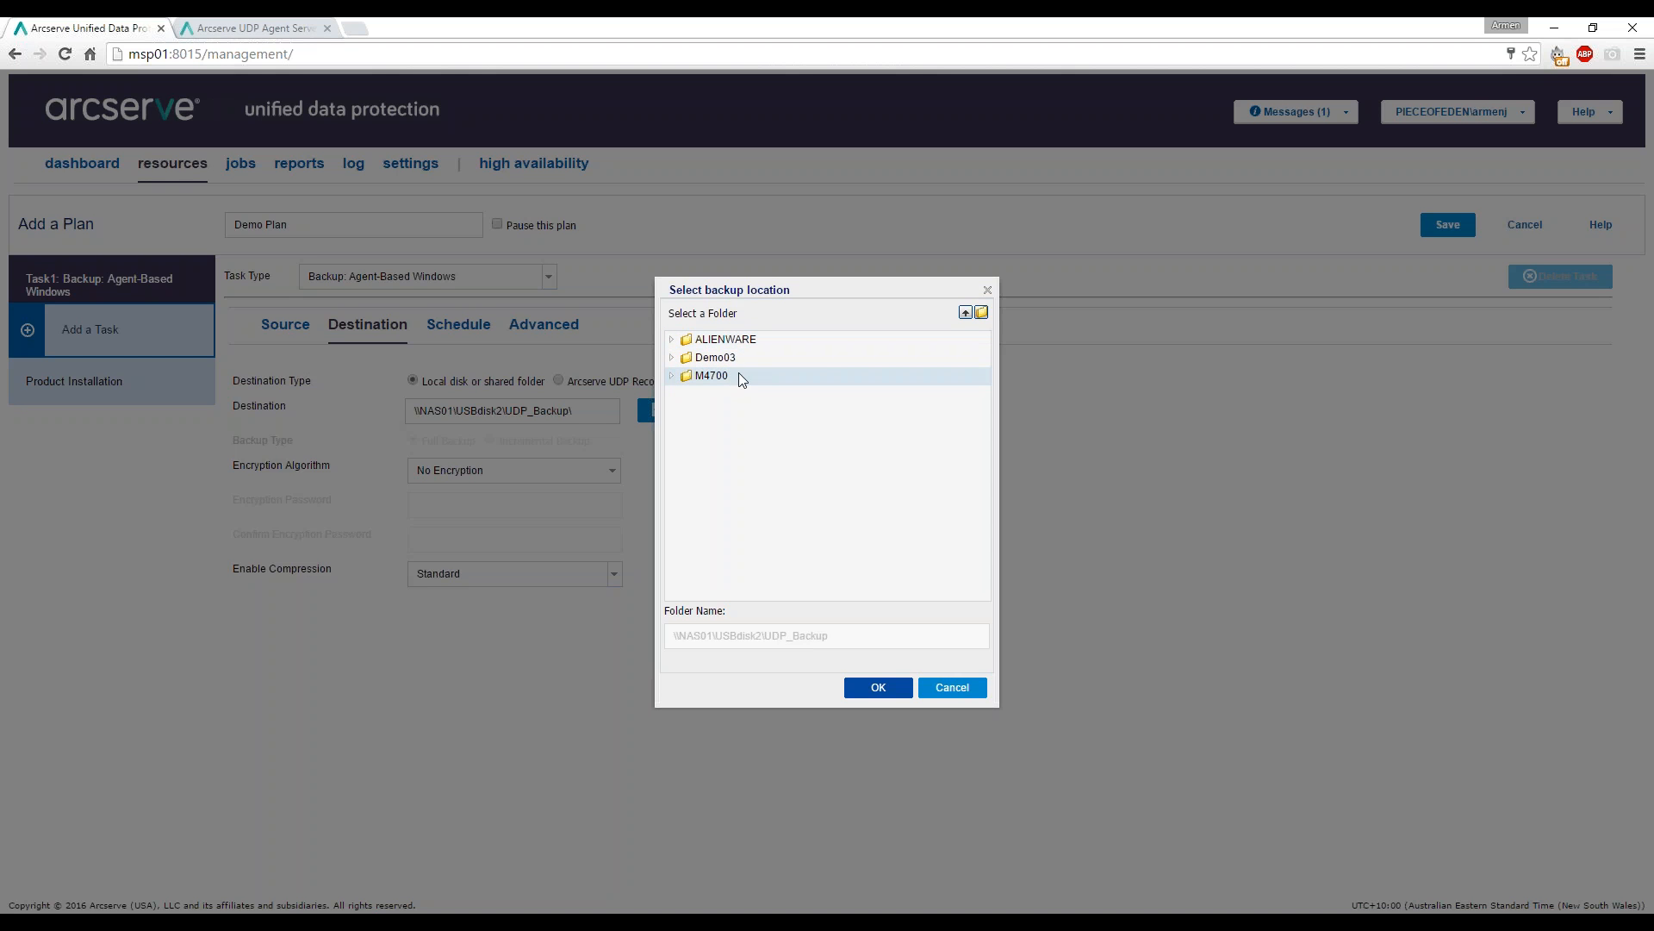
Accept \\NAS01\USBdisk2\UDP_Backup as the backup location and switch to the demo03 agent page.
click(894, 689)
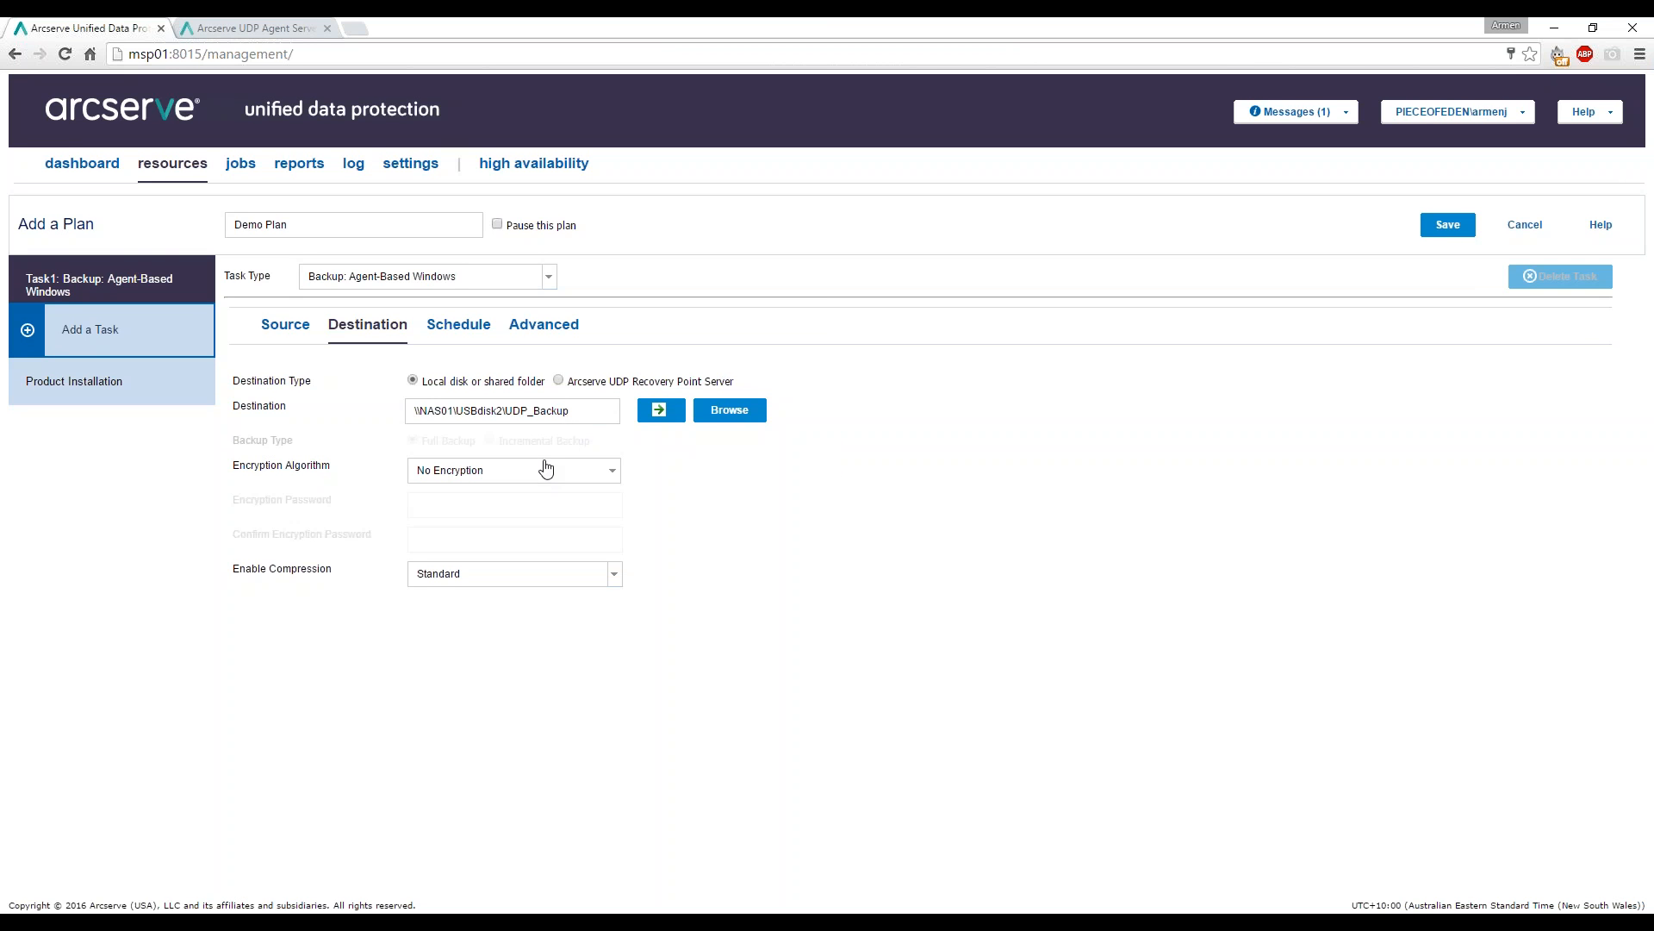
mouse_move(574, 589)
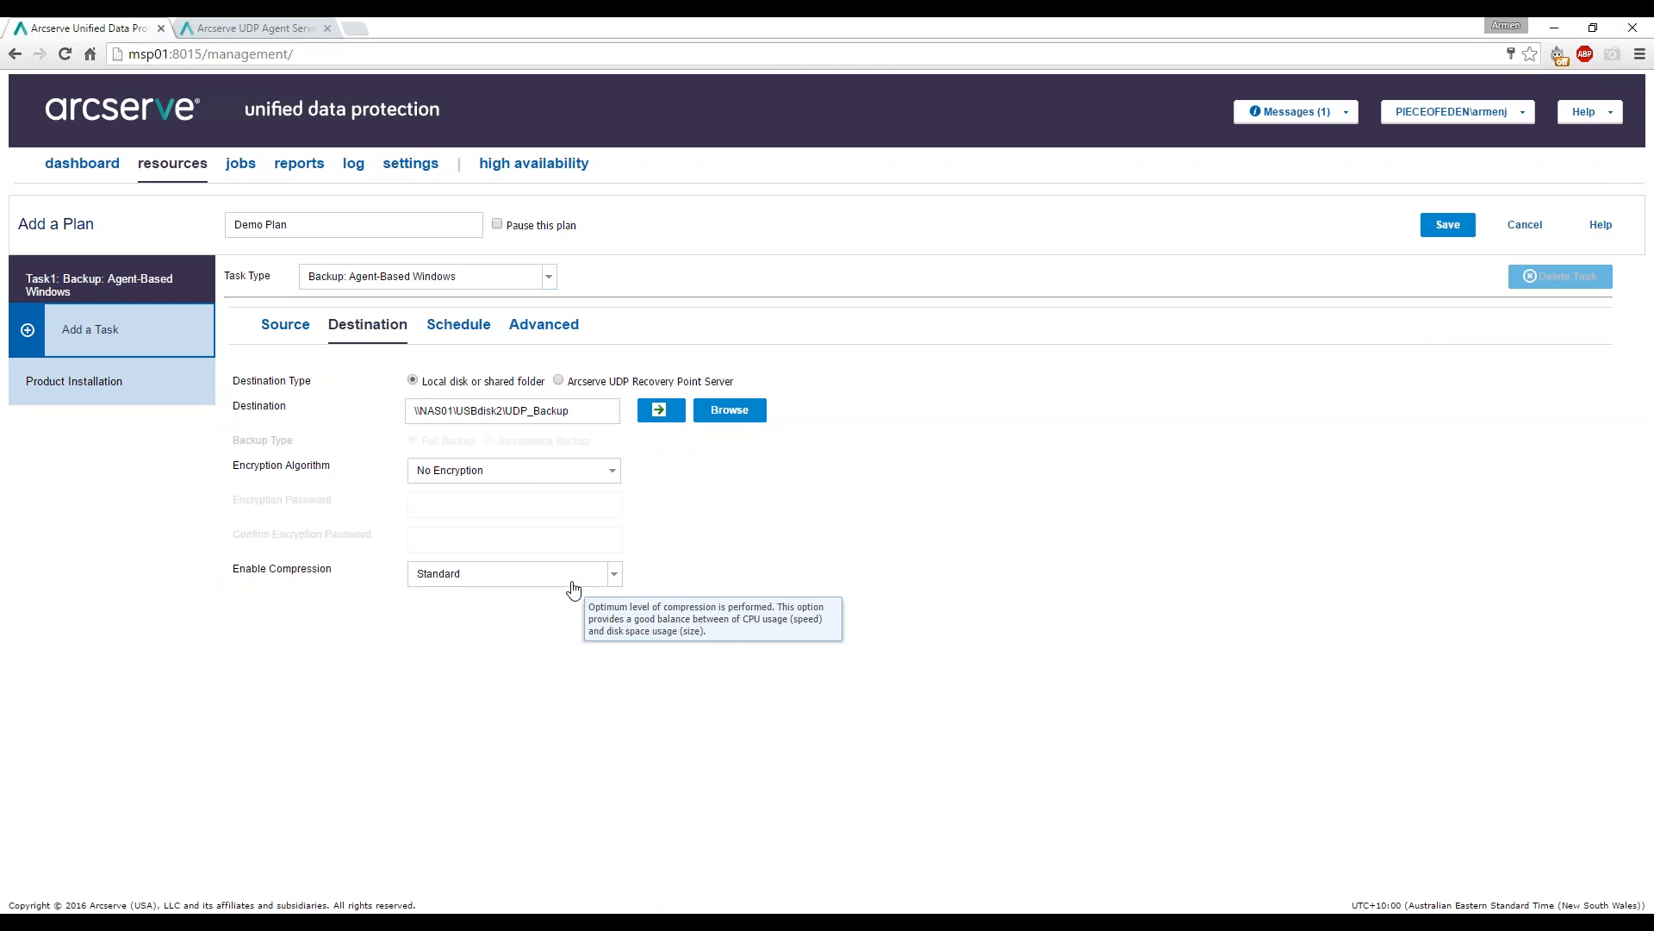
click(254, 27)
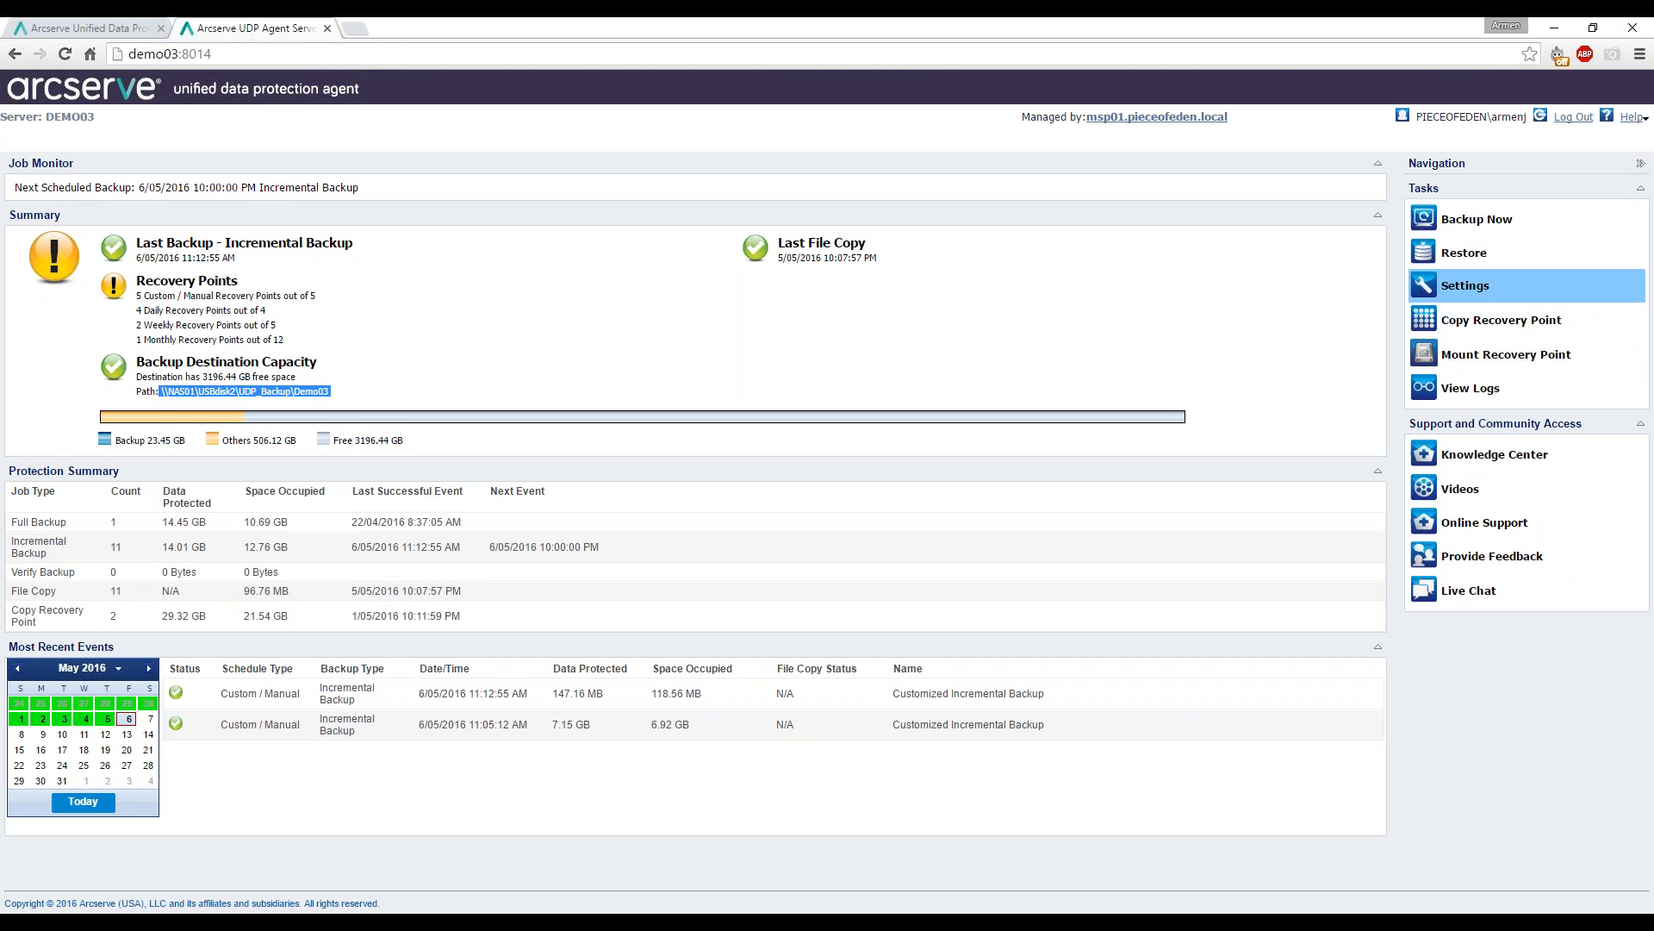
click(1467, 290)
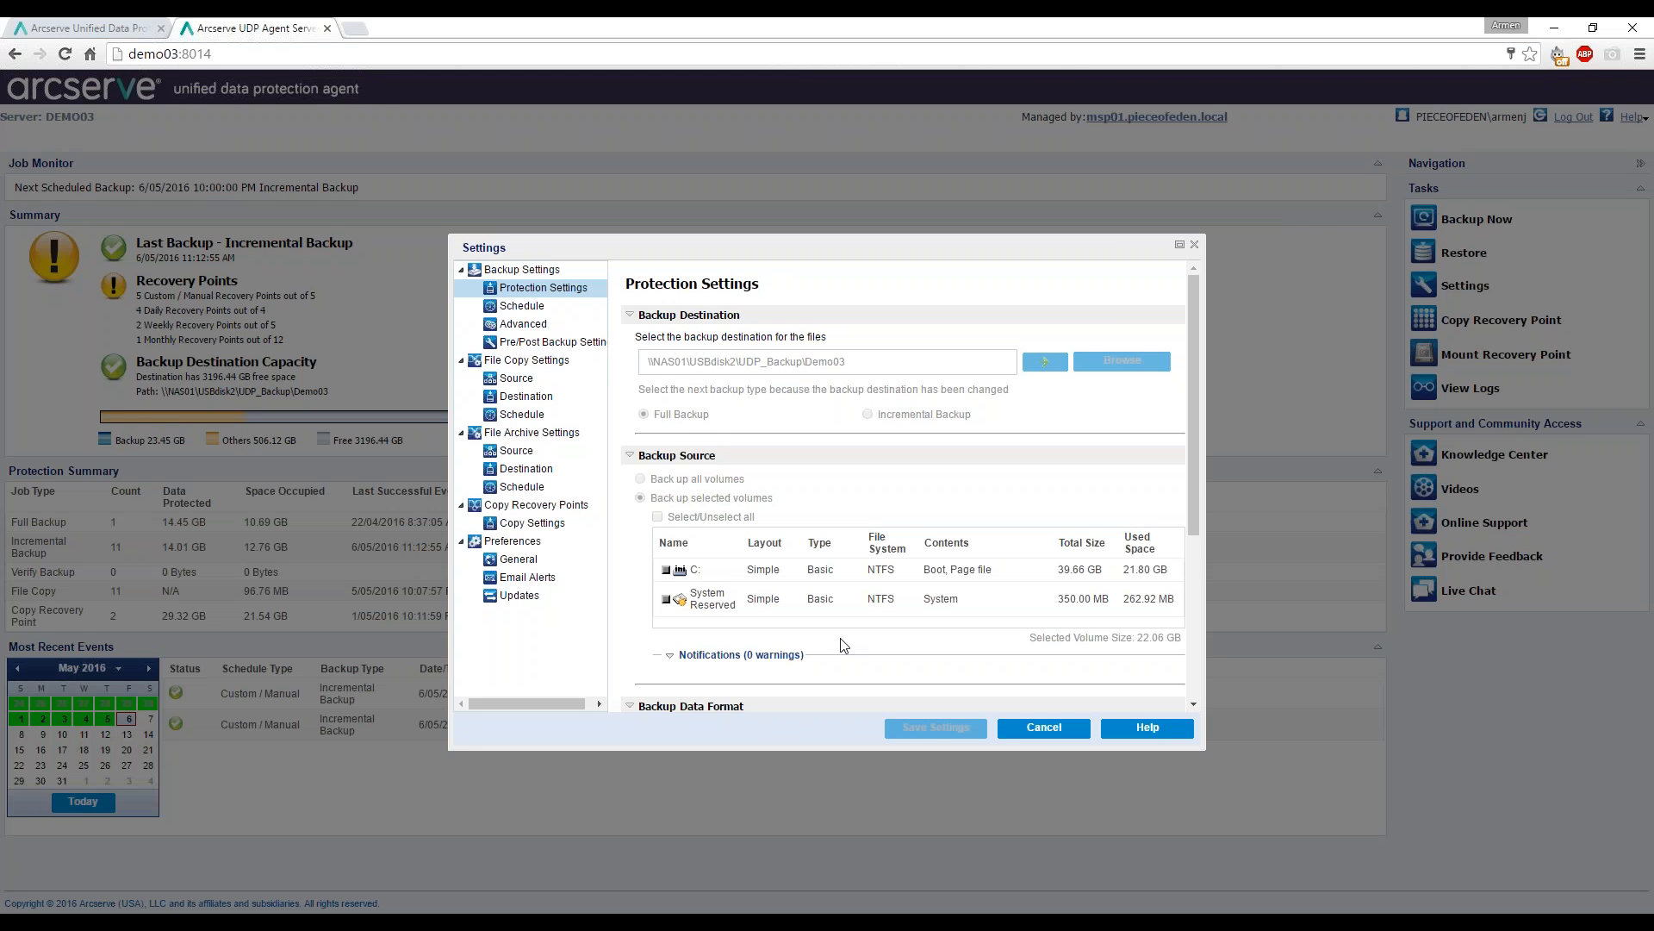
drag(1191, 402, 1108, 545)
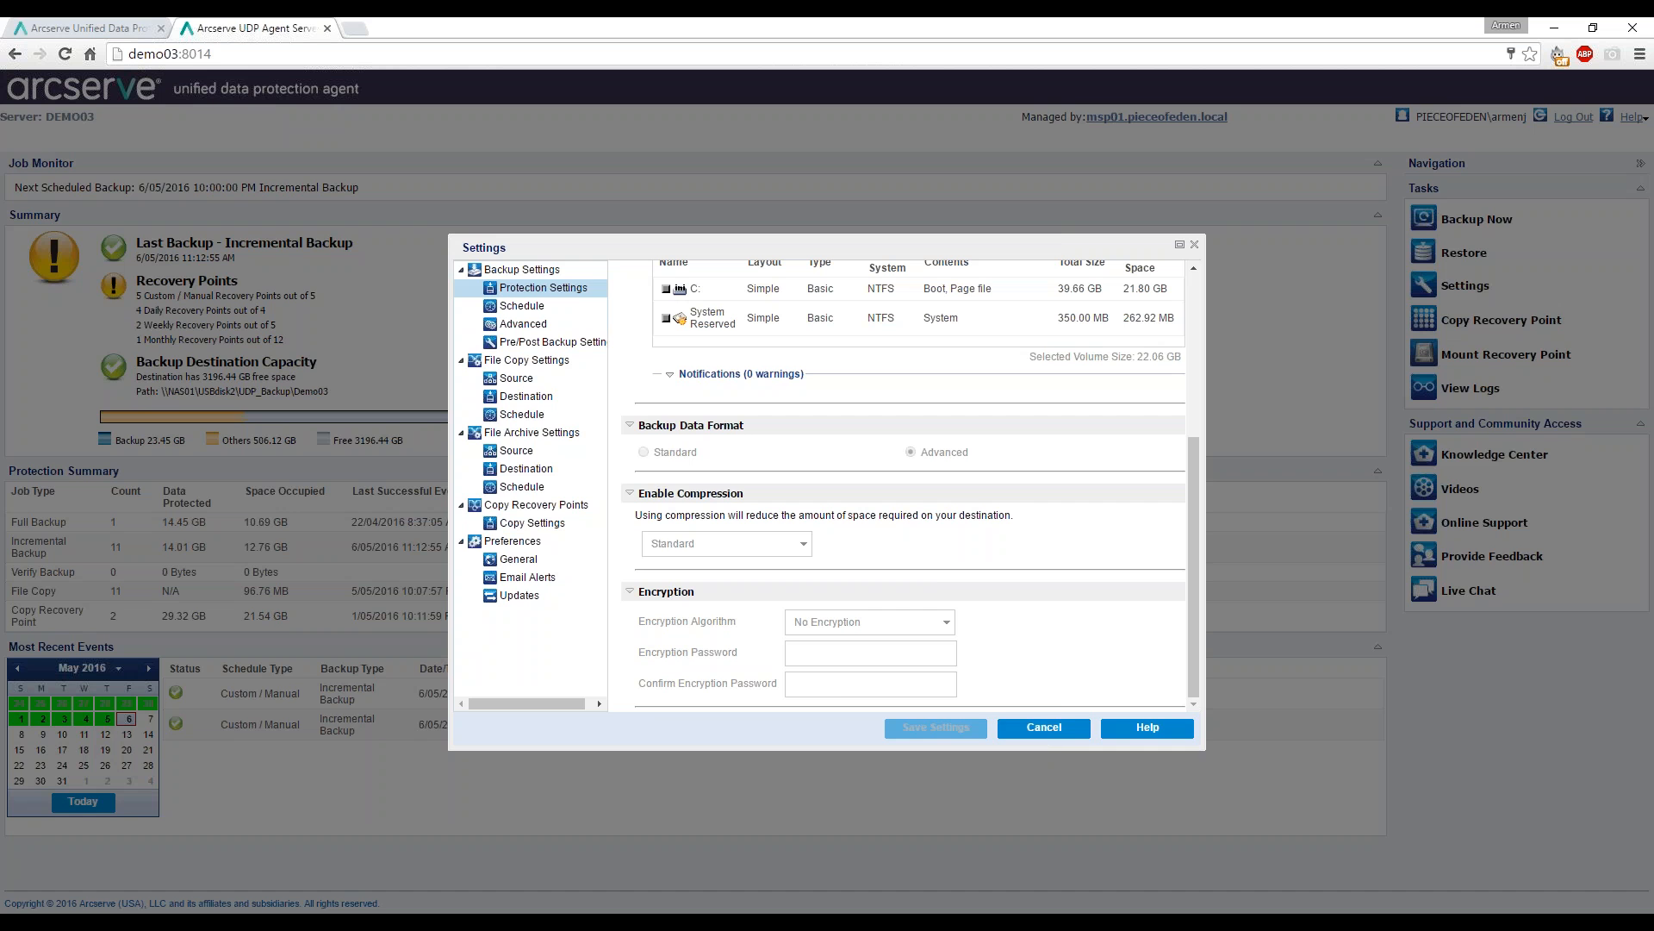
click(1046, 729)
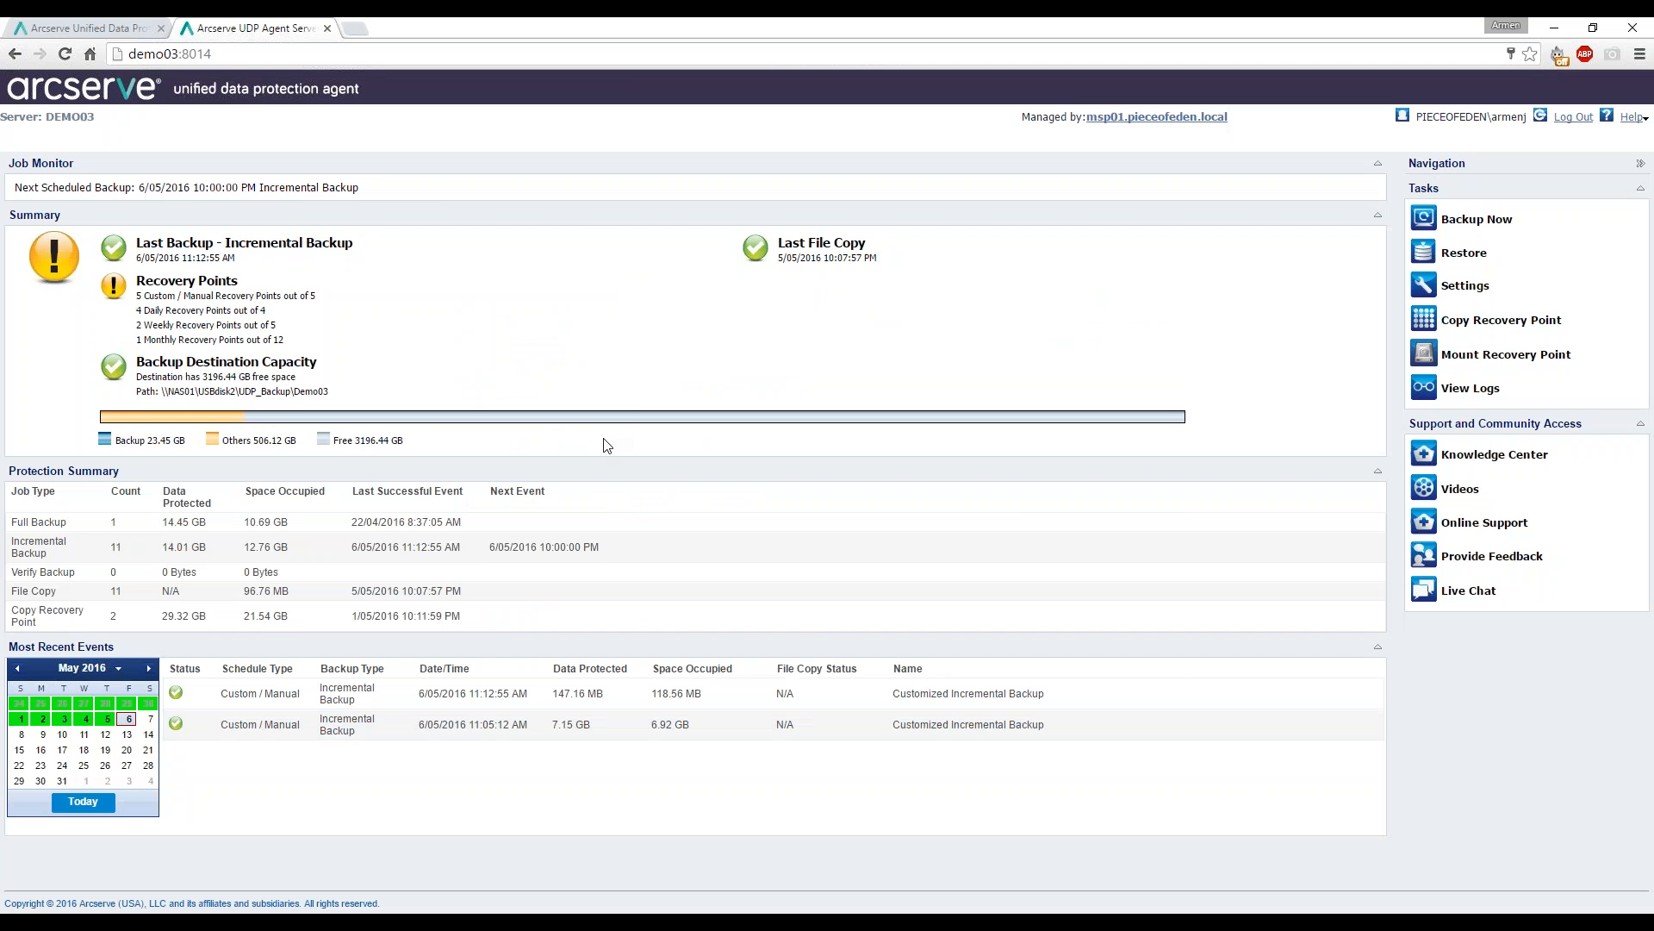
Show Demo Plan's Schedule settings, briefly checking the DEMO03 agent dashboard in between.
click(39, 28)
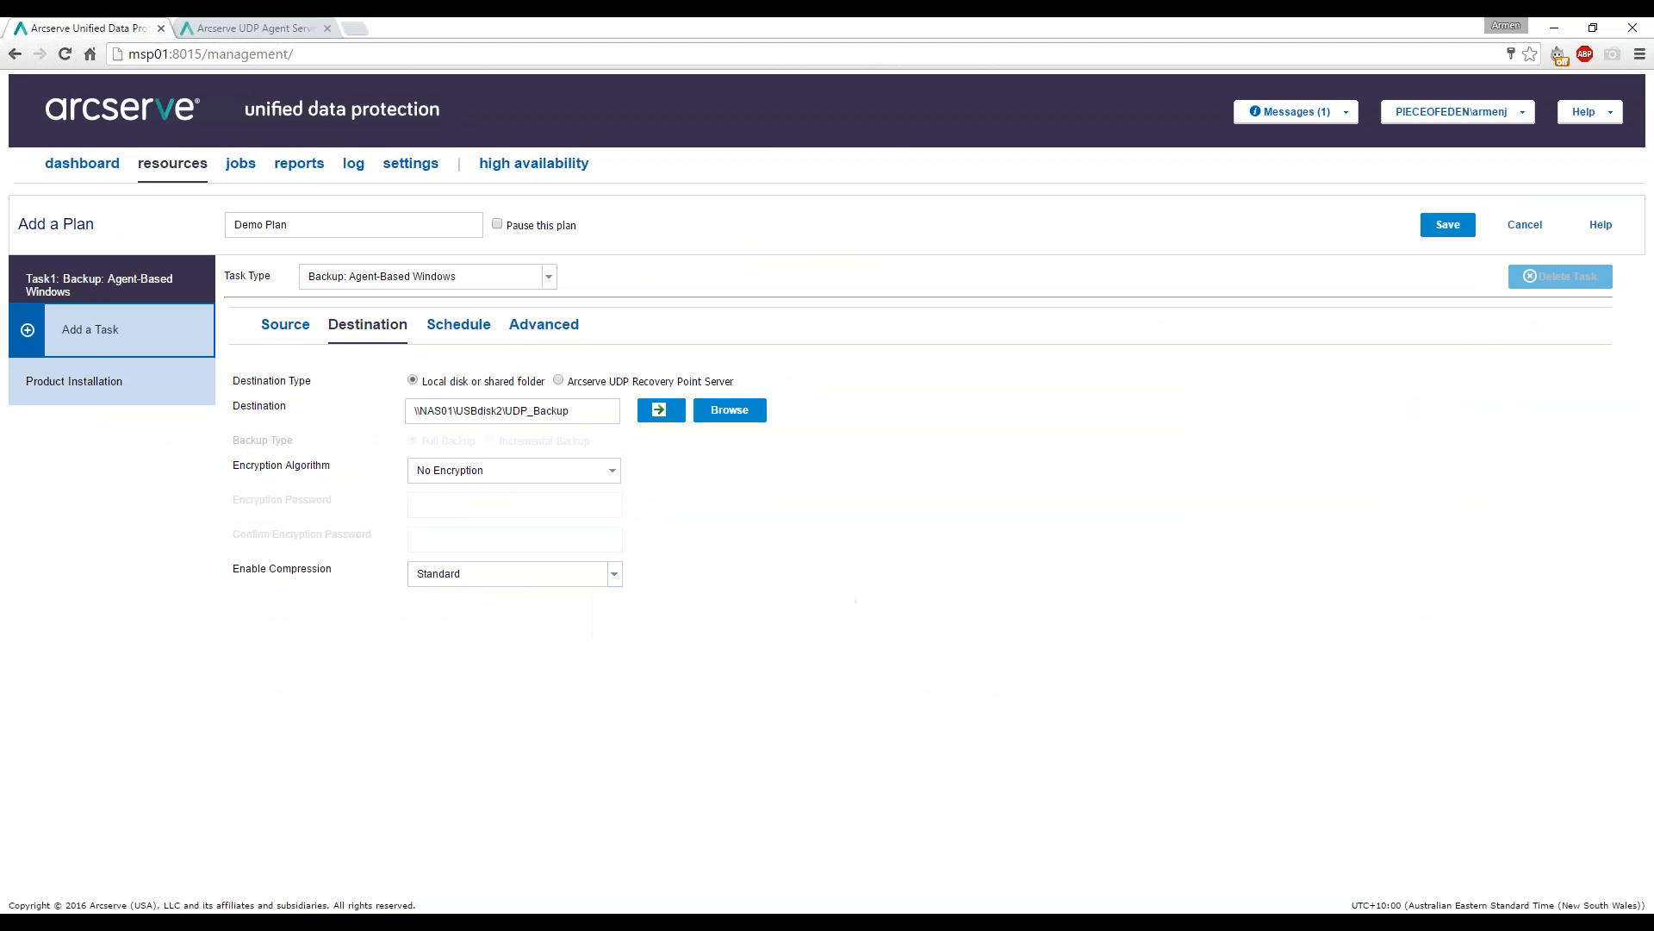
click(455, 325)
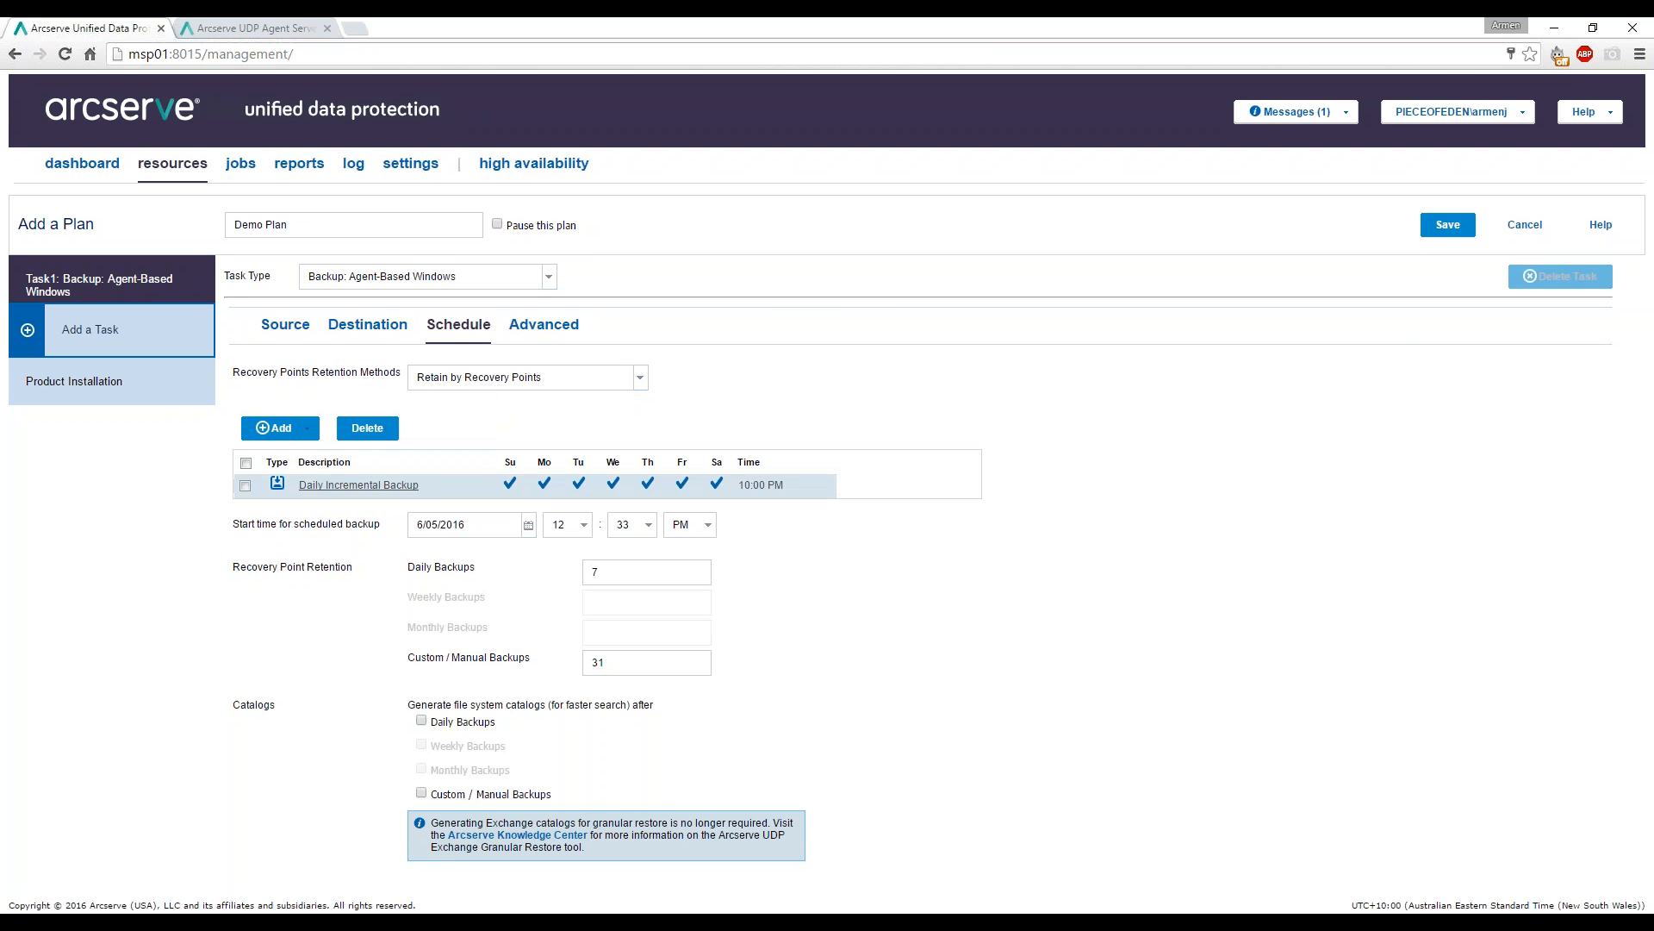
click(267, 22)
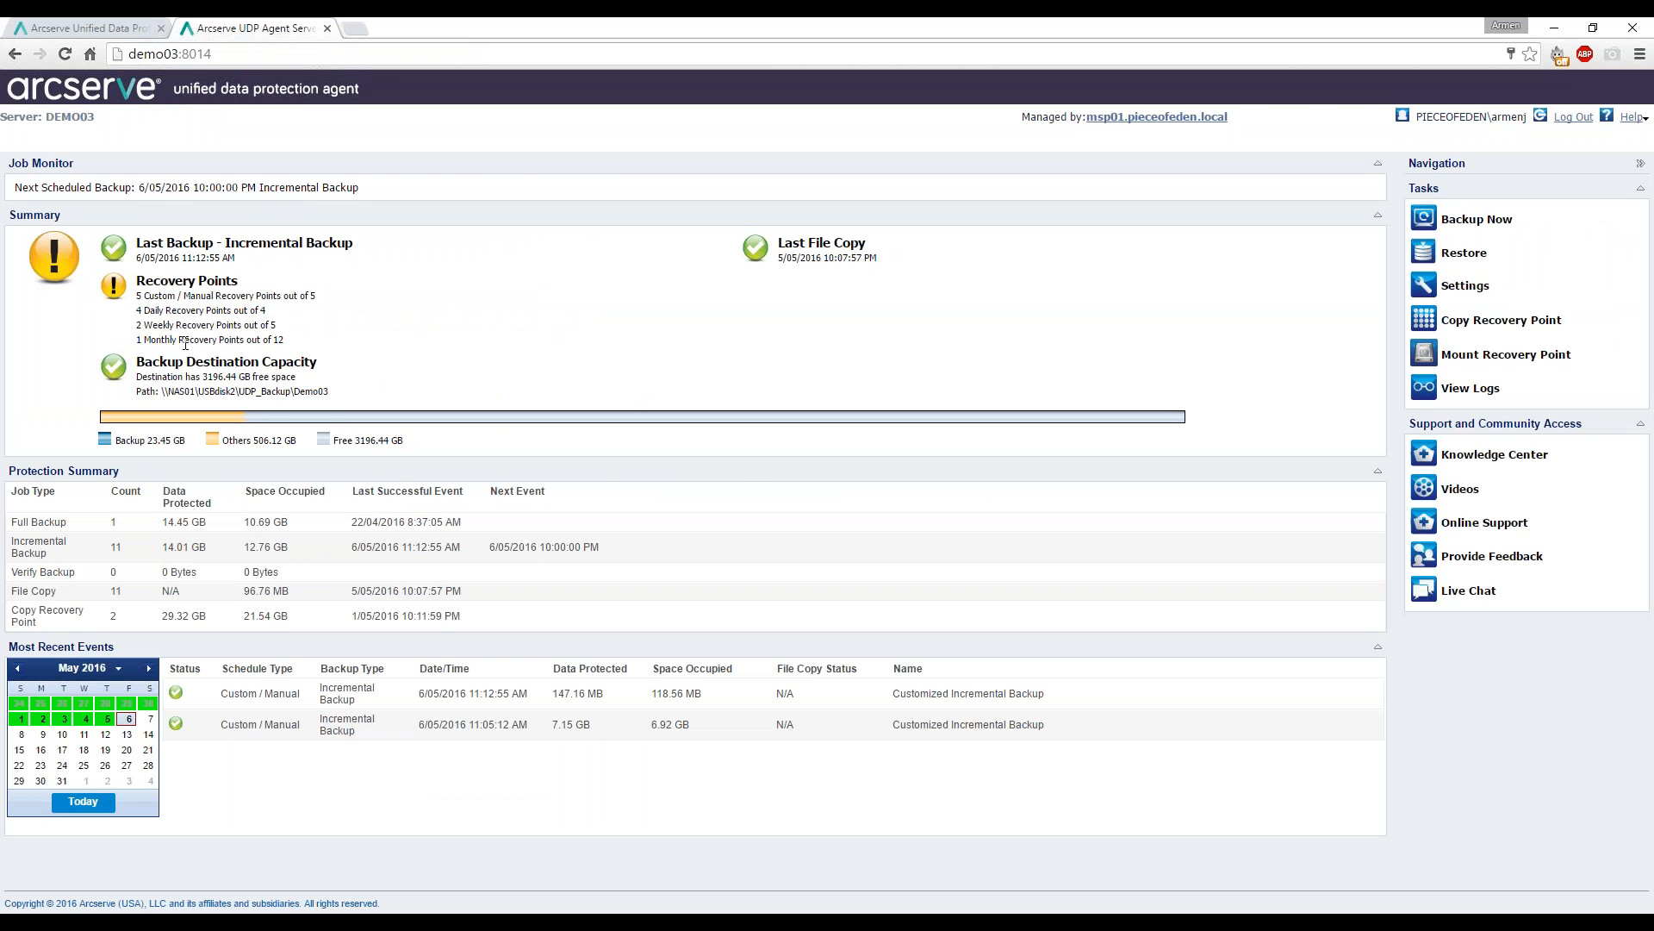
click(104, 28)
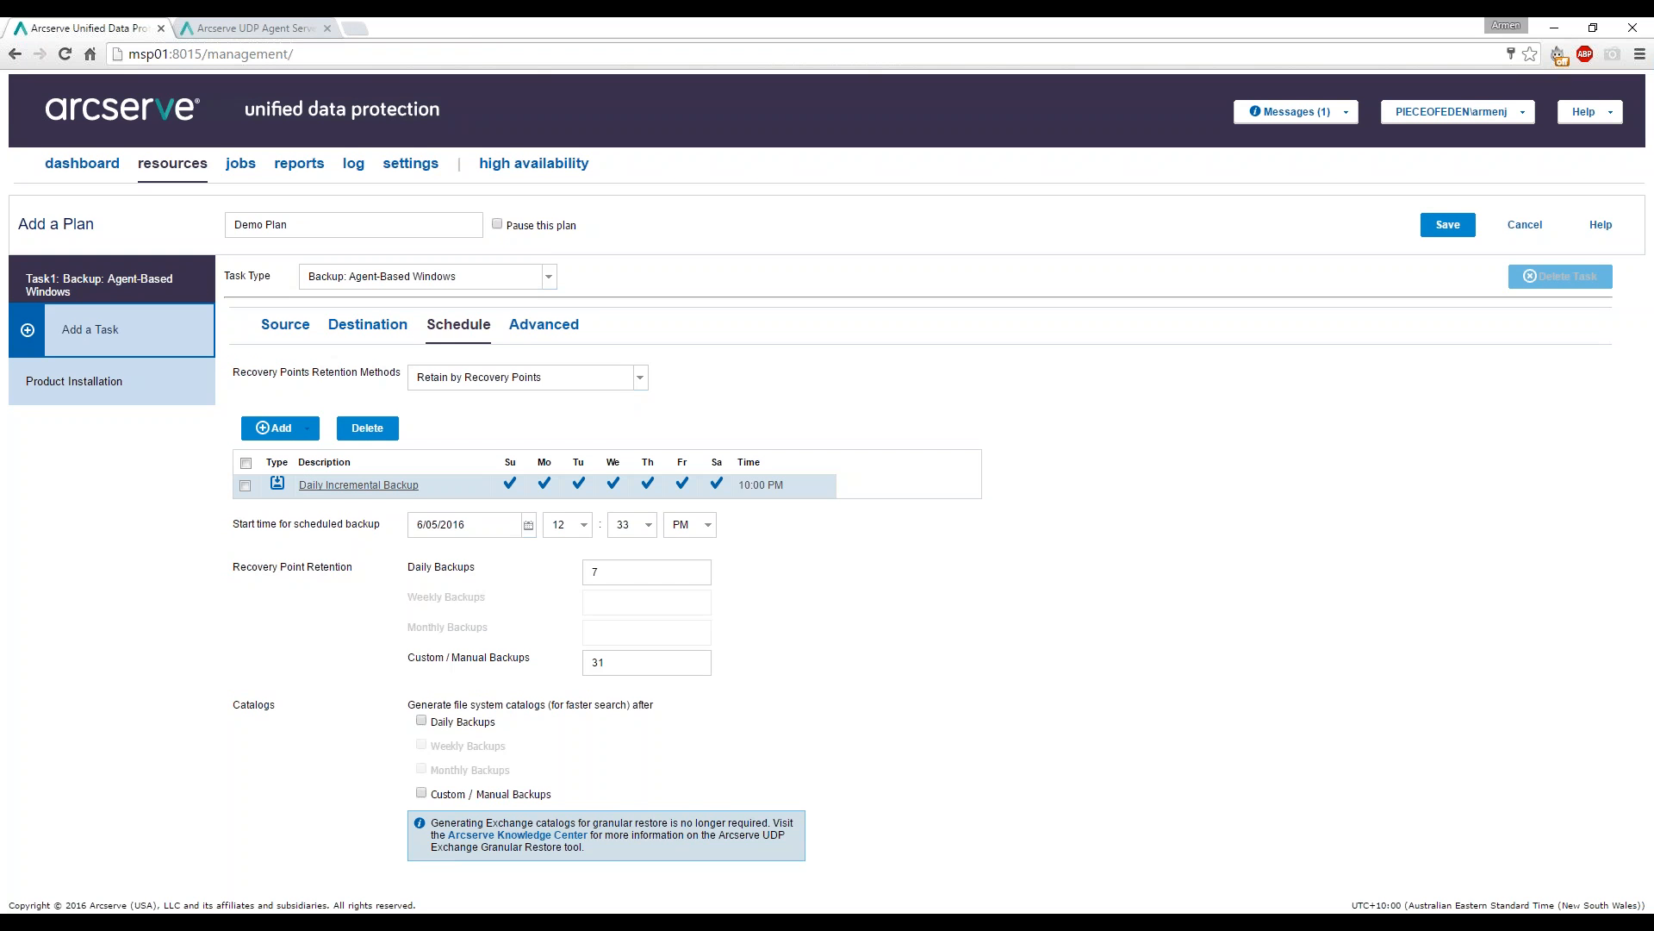
Limit the Daily Incremental Backup to weekdays without Saturday and Sunday, retaining 10.
click(349, 485)
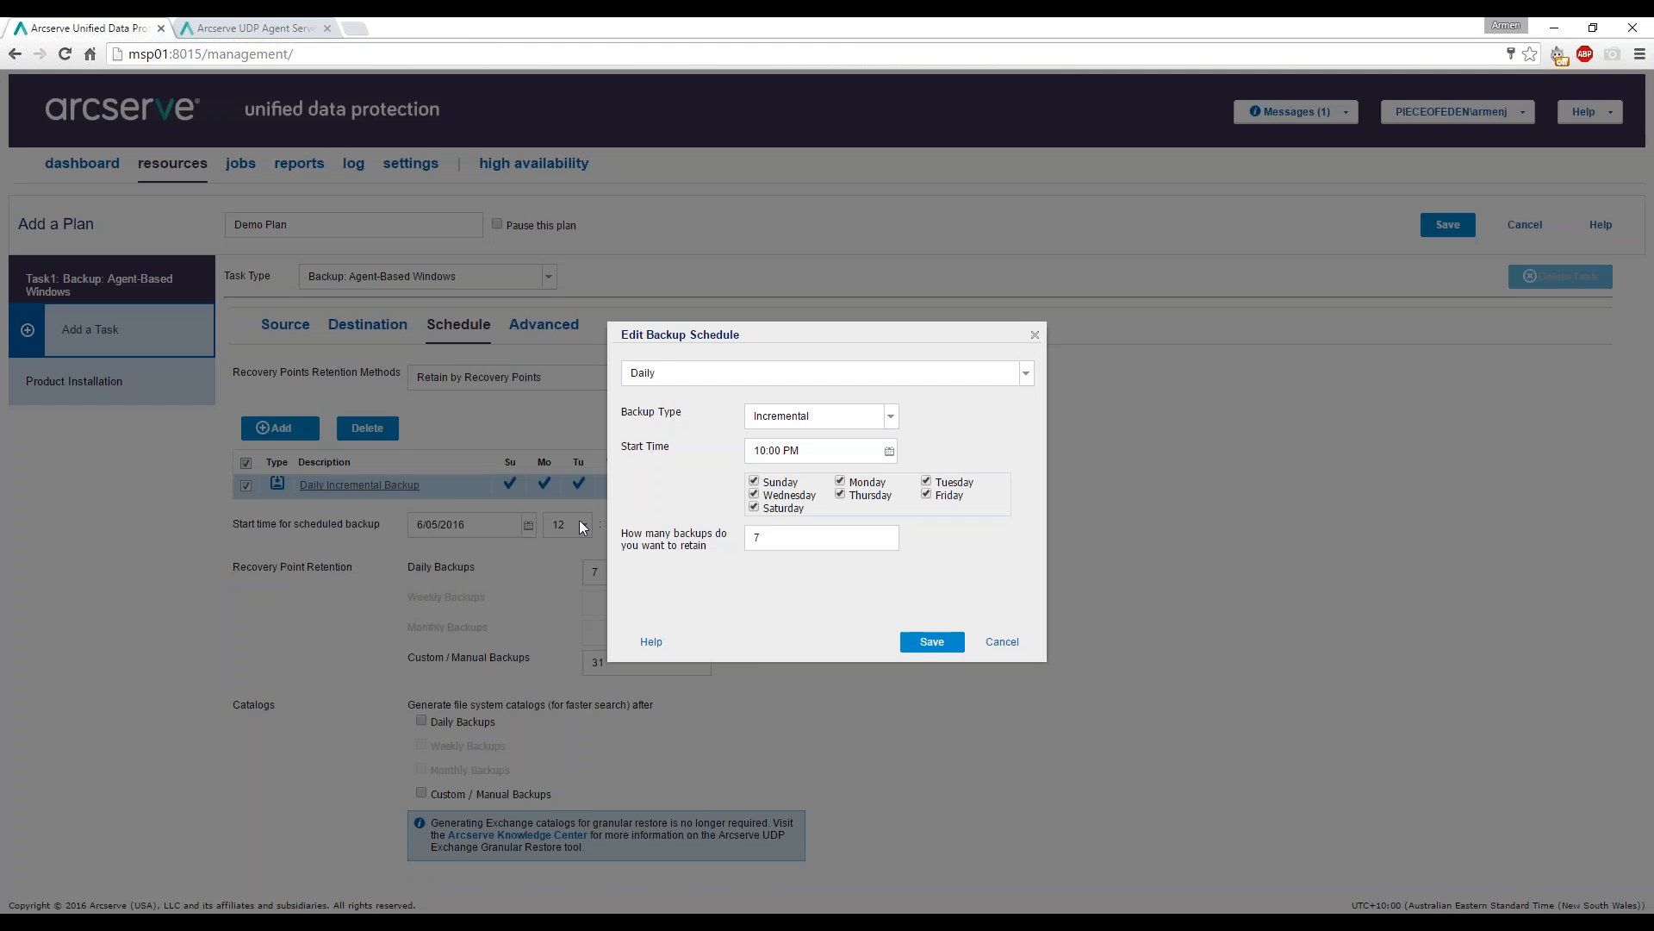
click(754, 481)
click(754, 507)
drag(831, 536, 688, 551)
text(10)
click(934, 648)
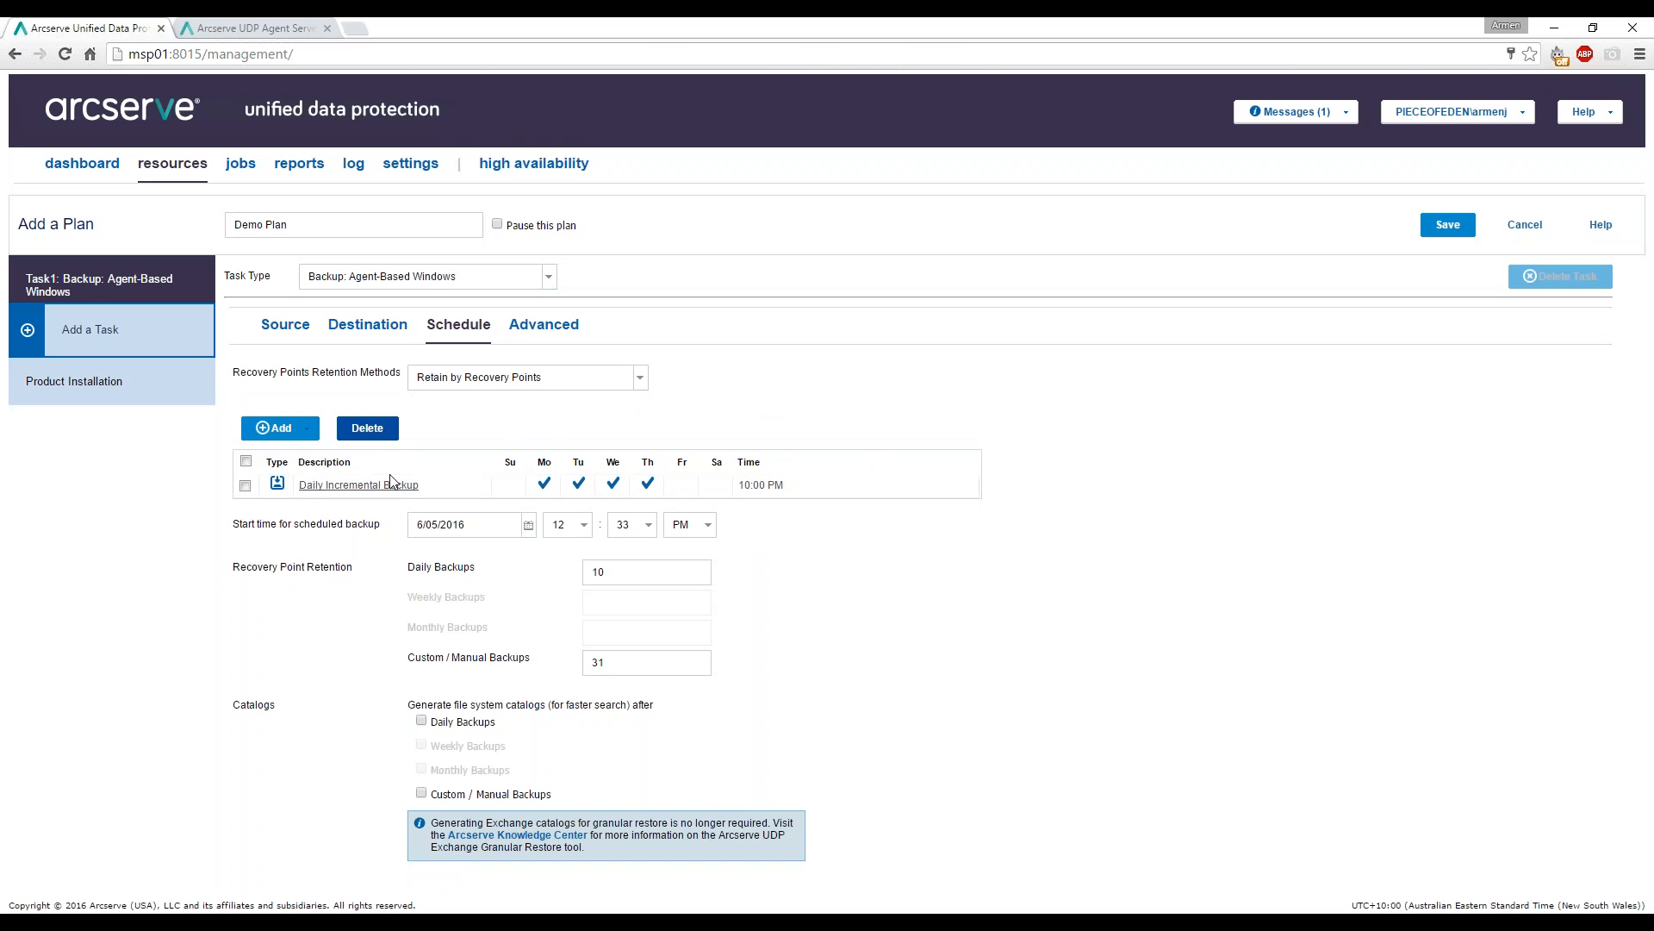
Add a weekly Friday backup schedule.
click(284, 433)
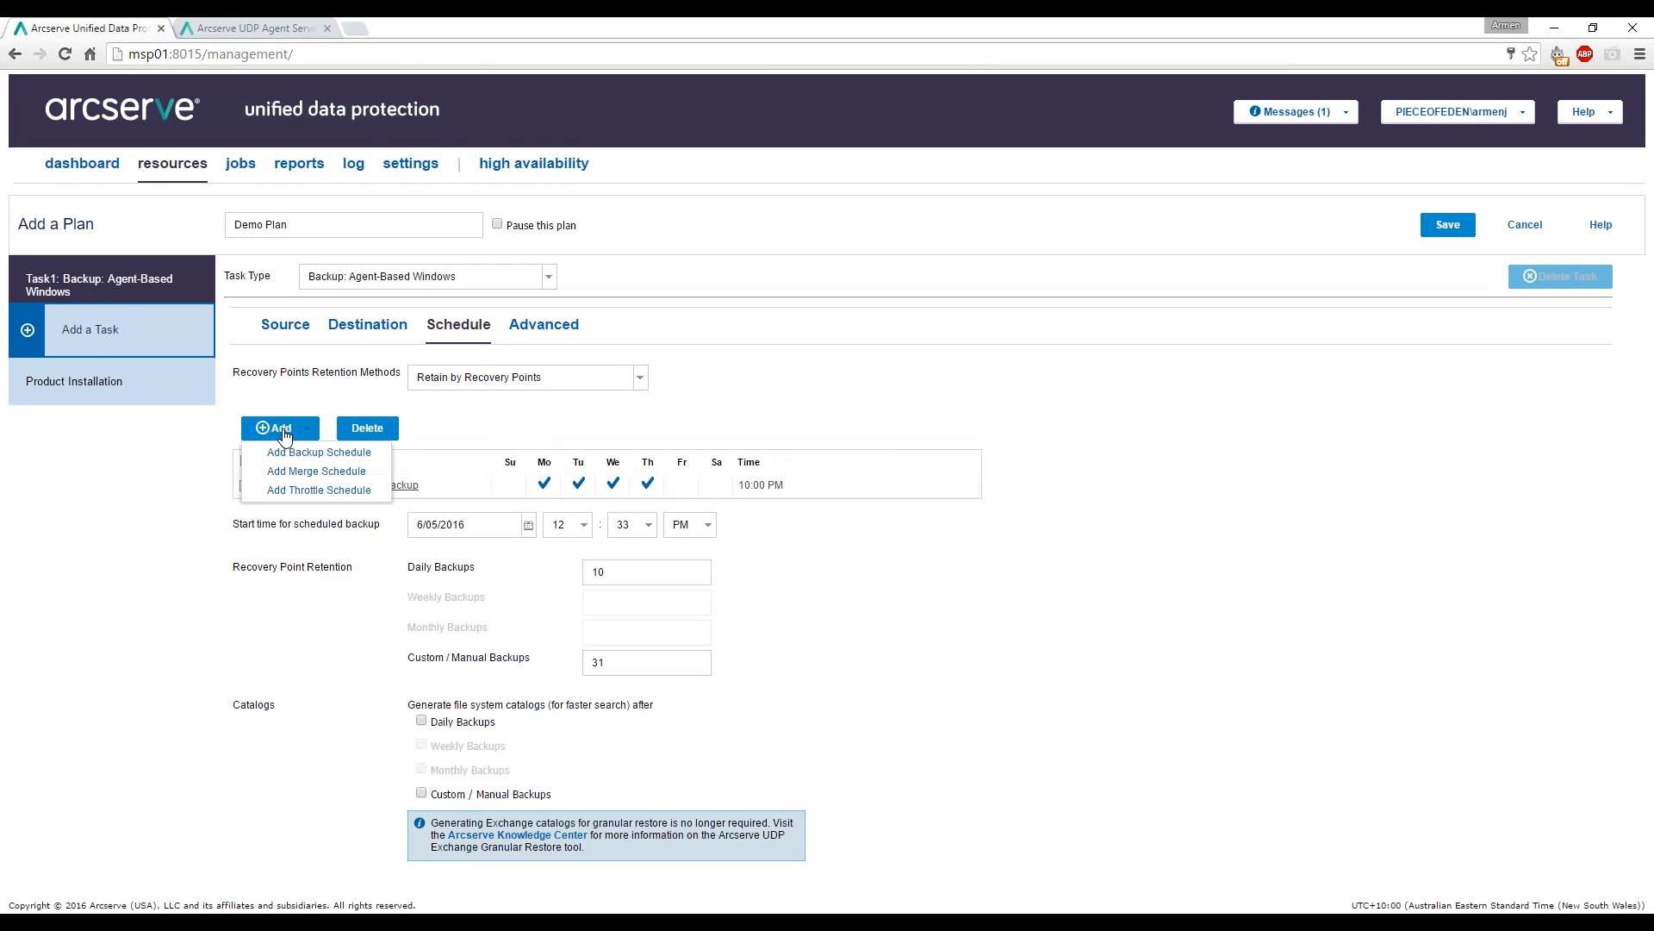
click(297, 454)
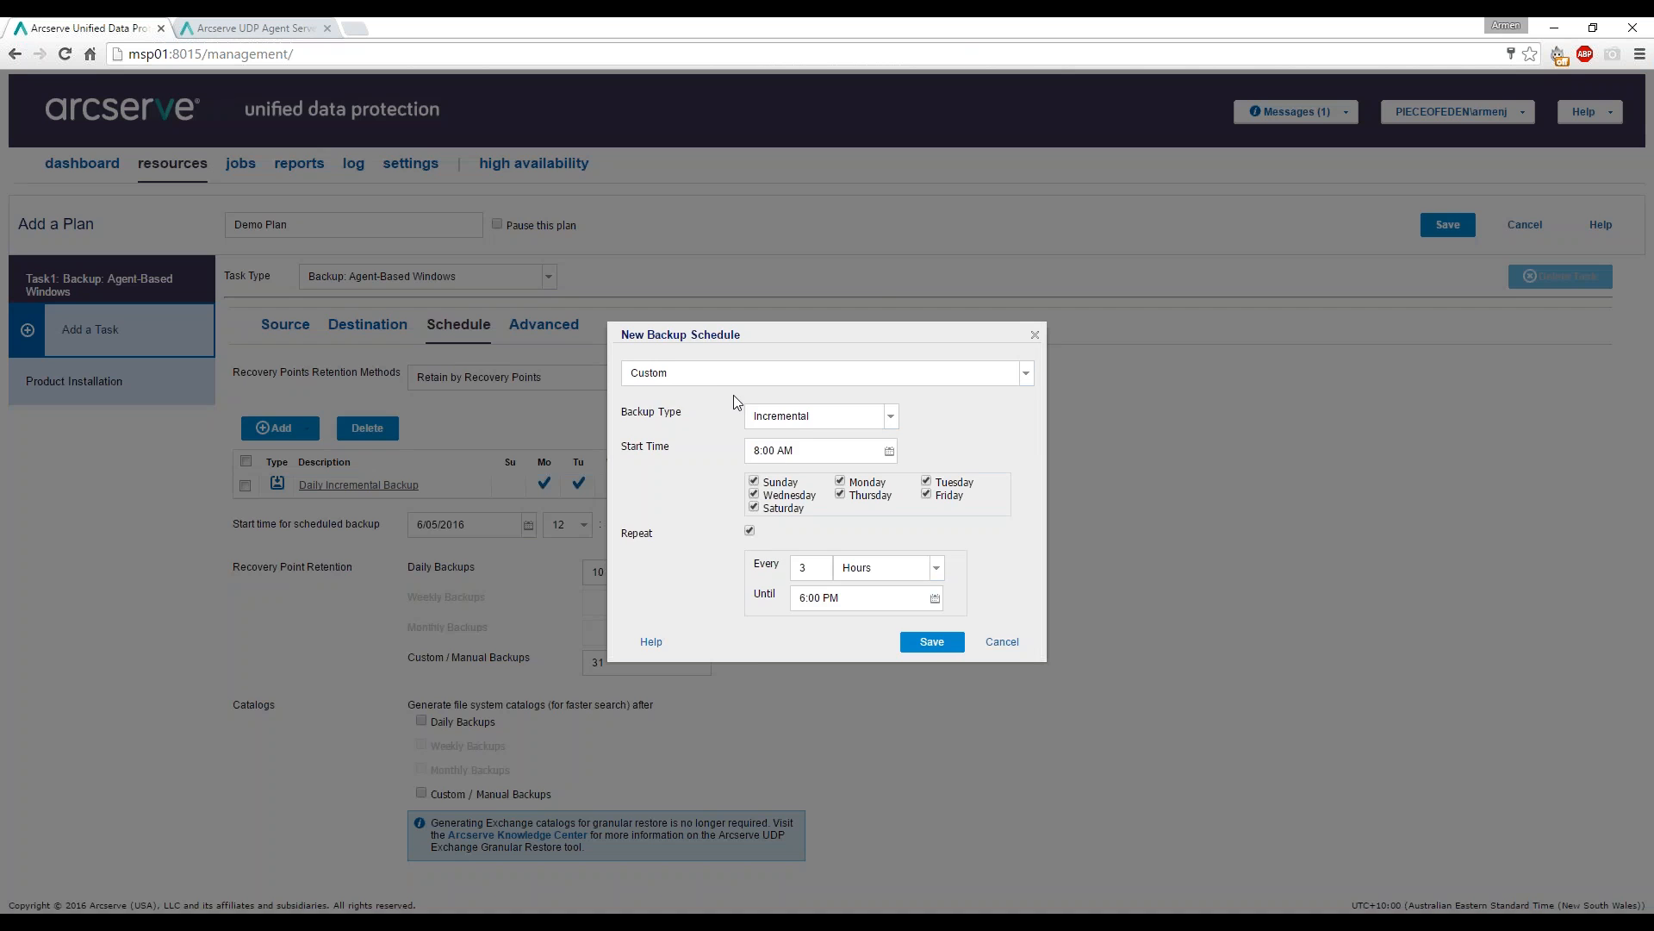
click(735, 373)
click(741, 428)
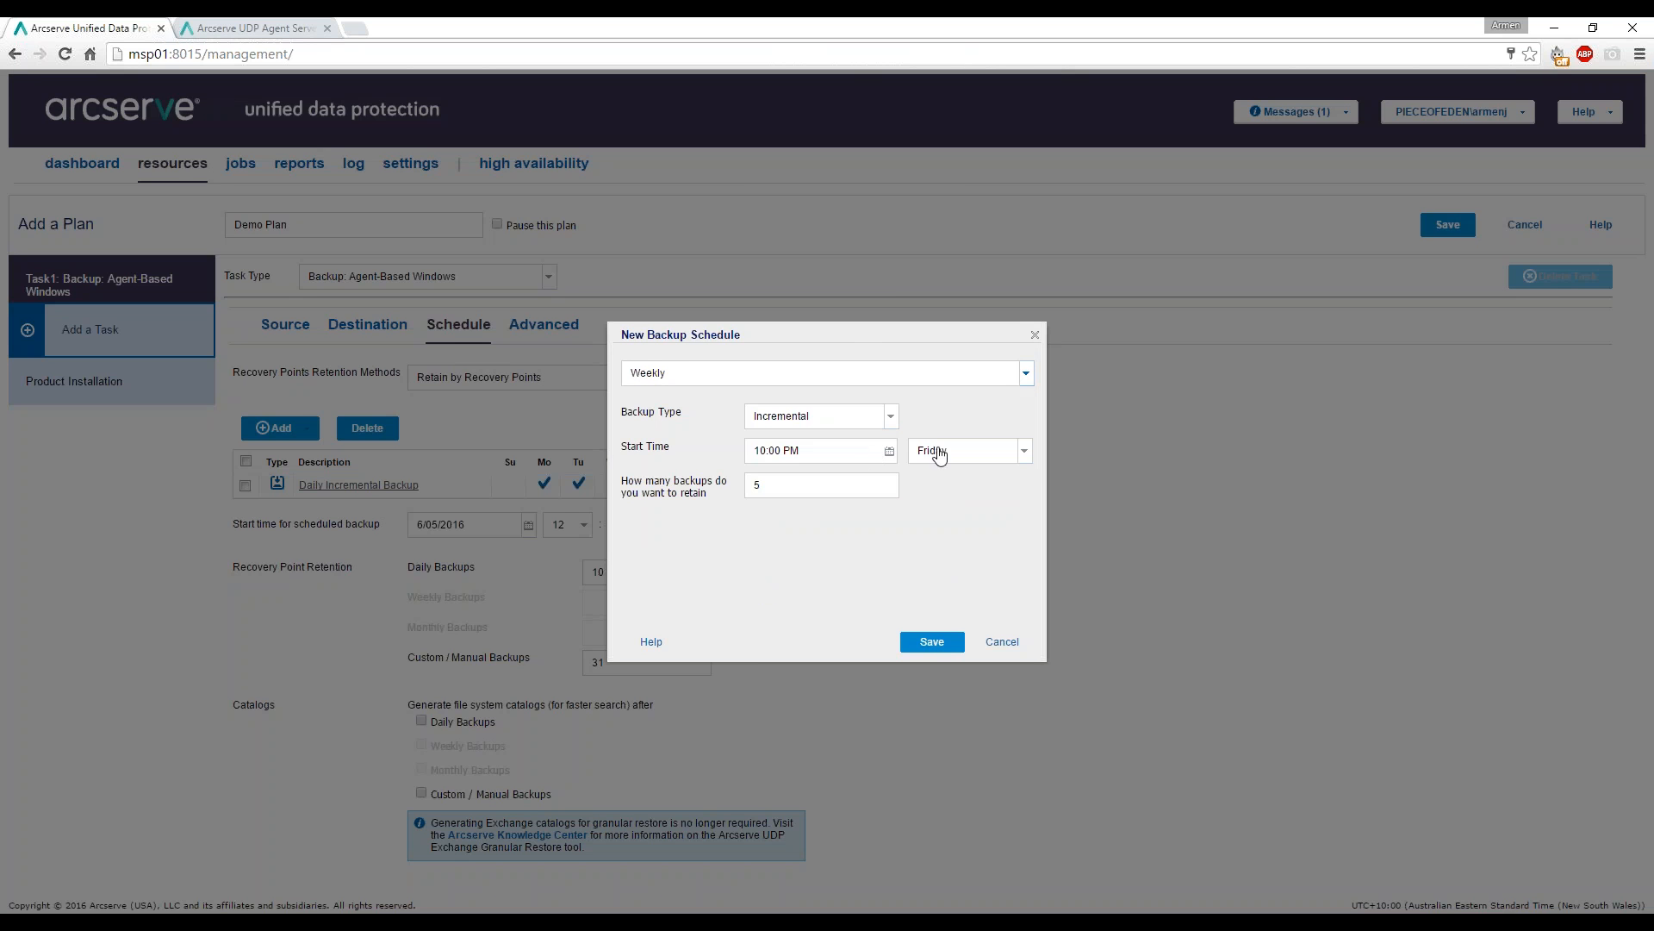
click(936, 642)
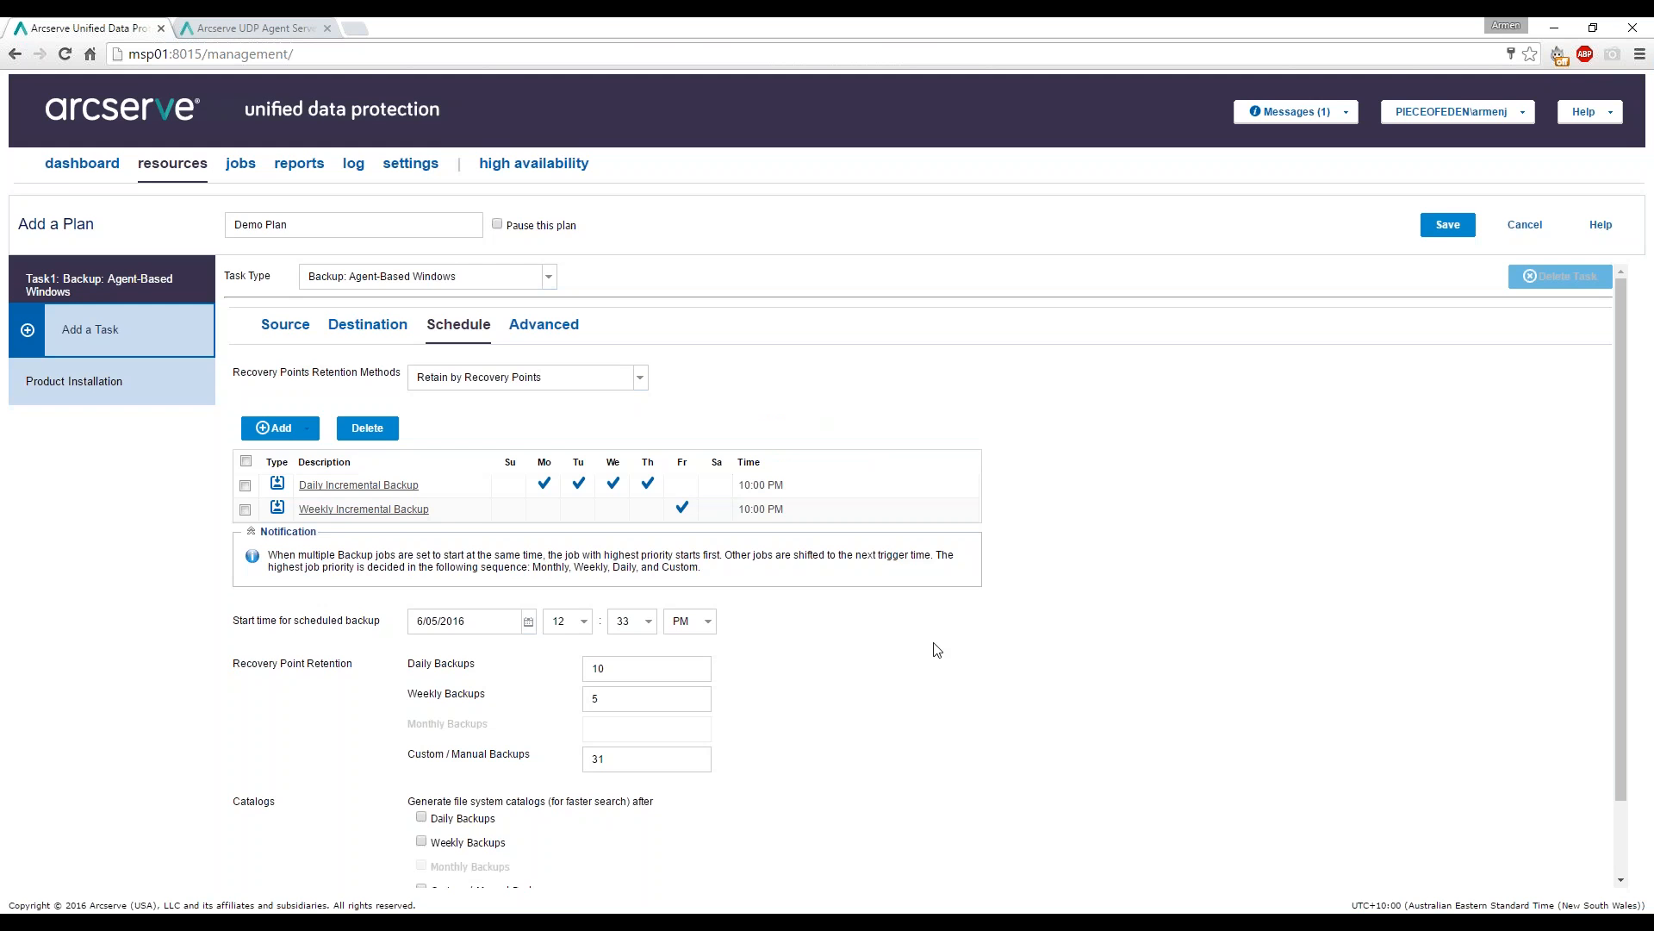
Add a monthly backup schedule and set Custom / Manual Backups retention to 5.
click(284, 429)
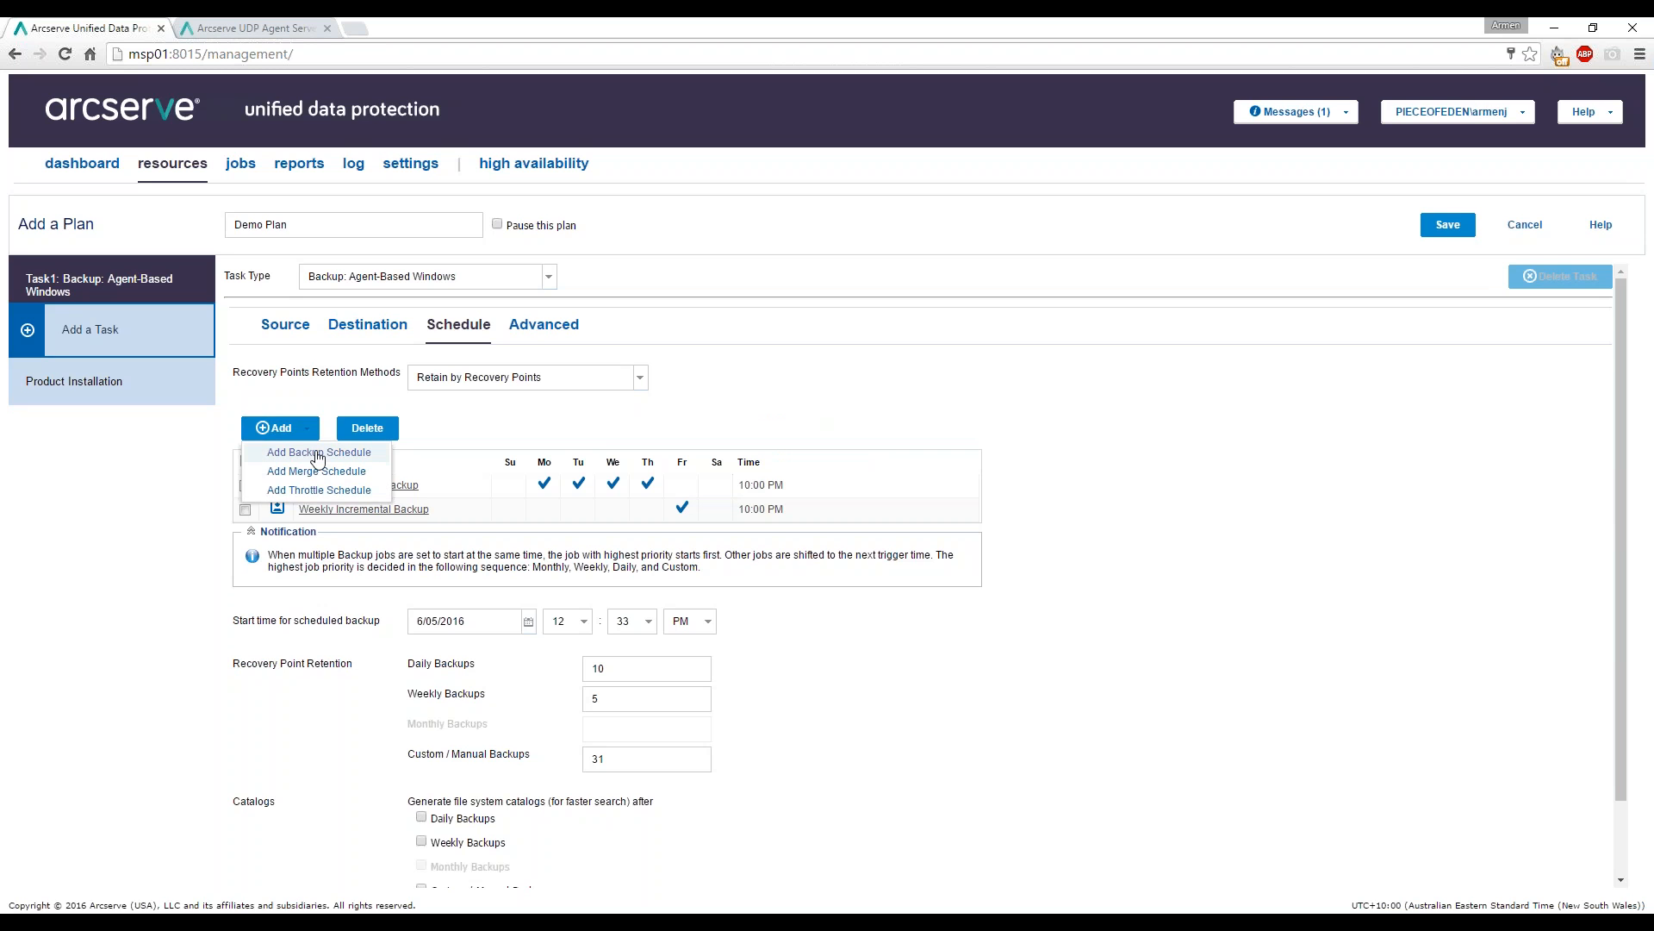
click(317, 454)
click(792, 381)
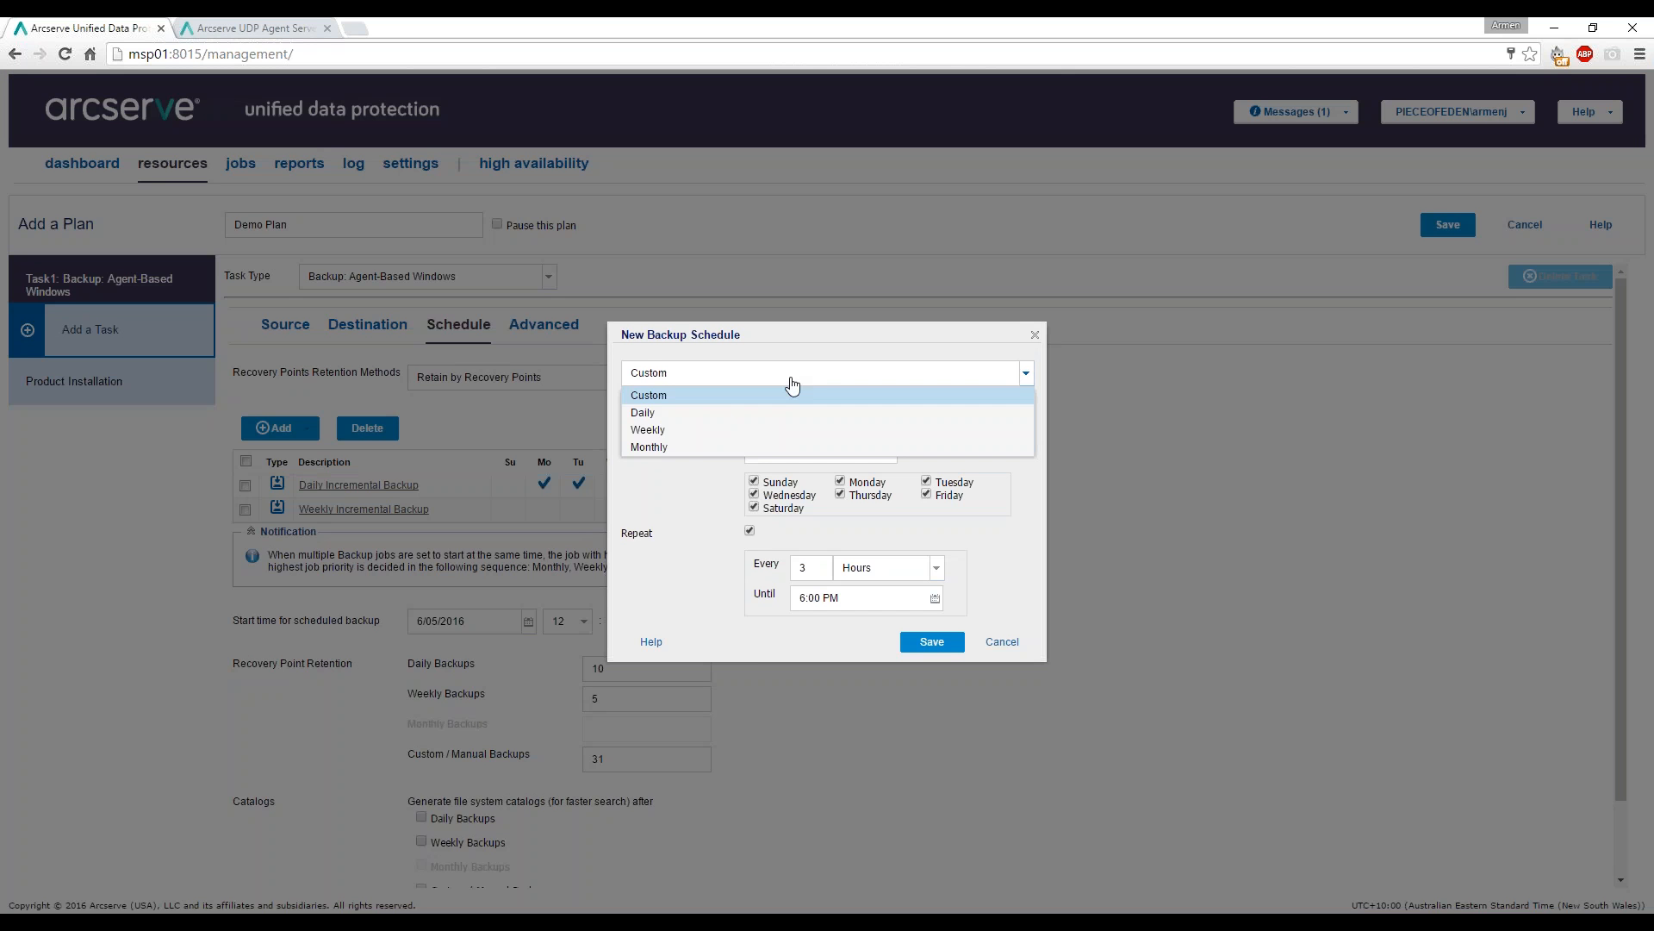
click(671, 447)
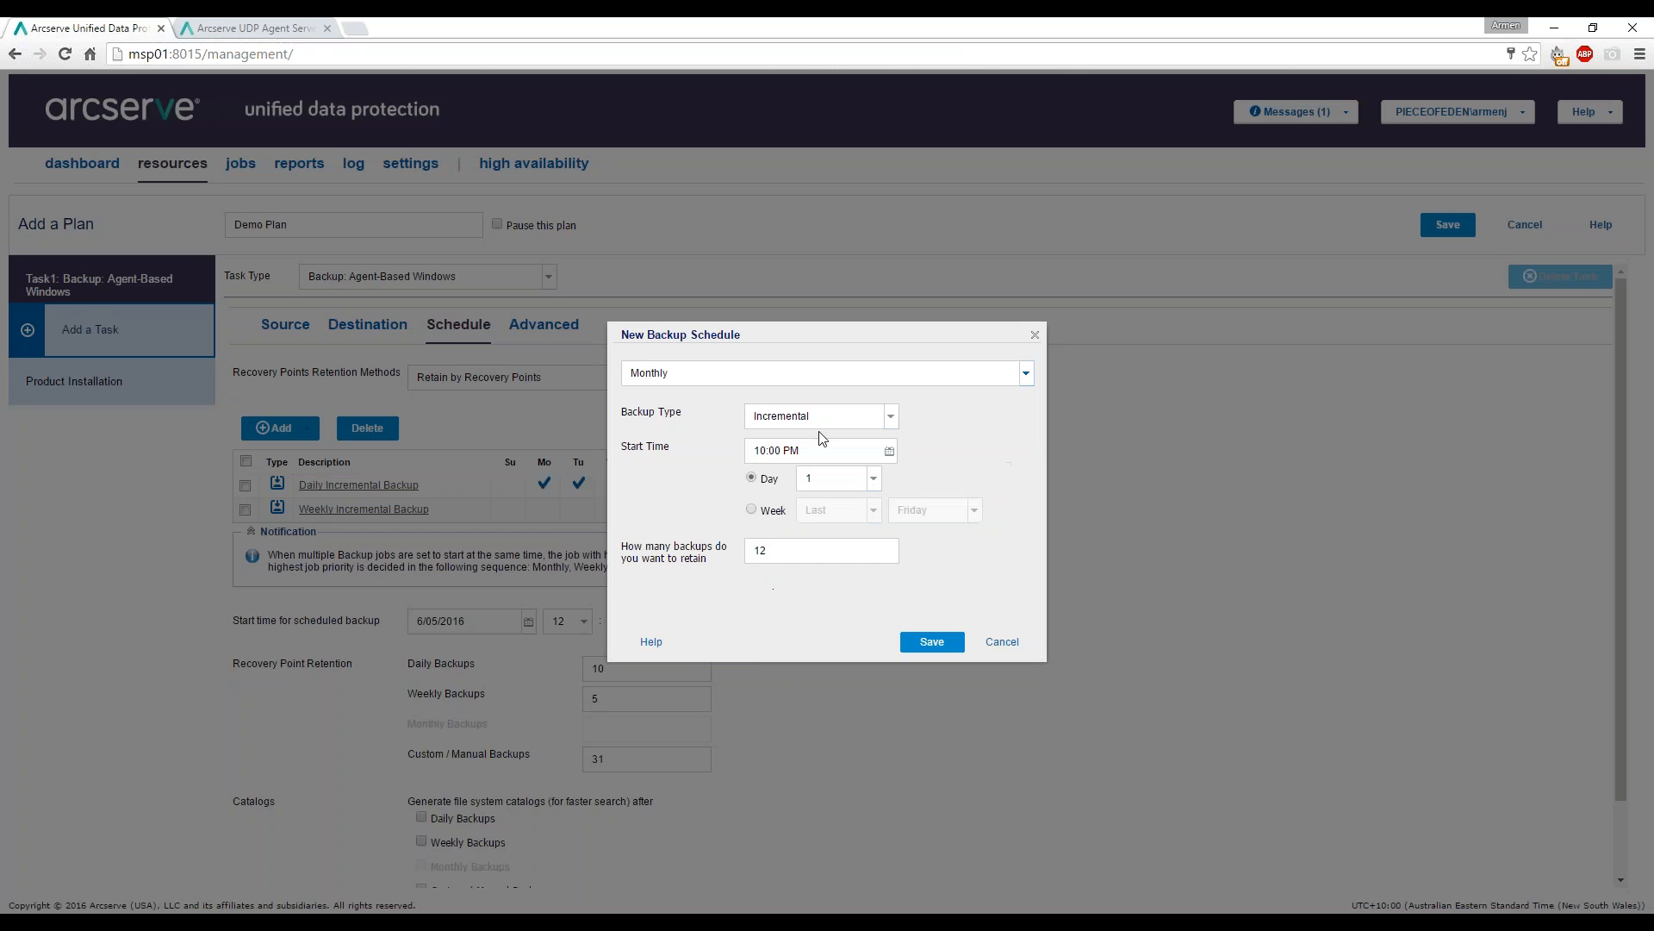
click(931, 643)
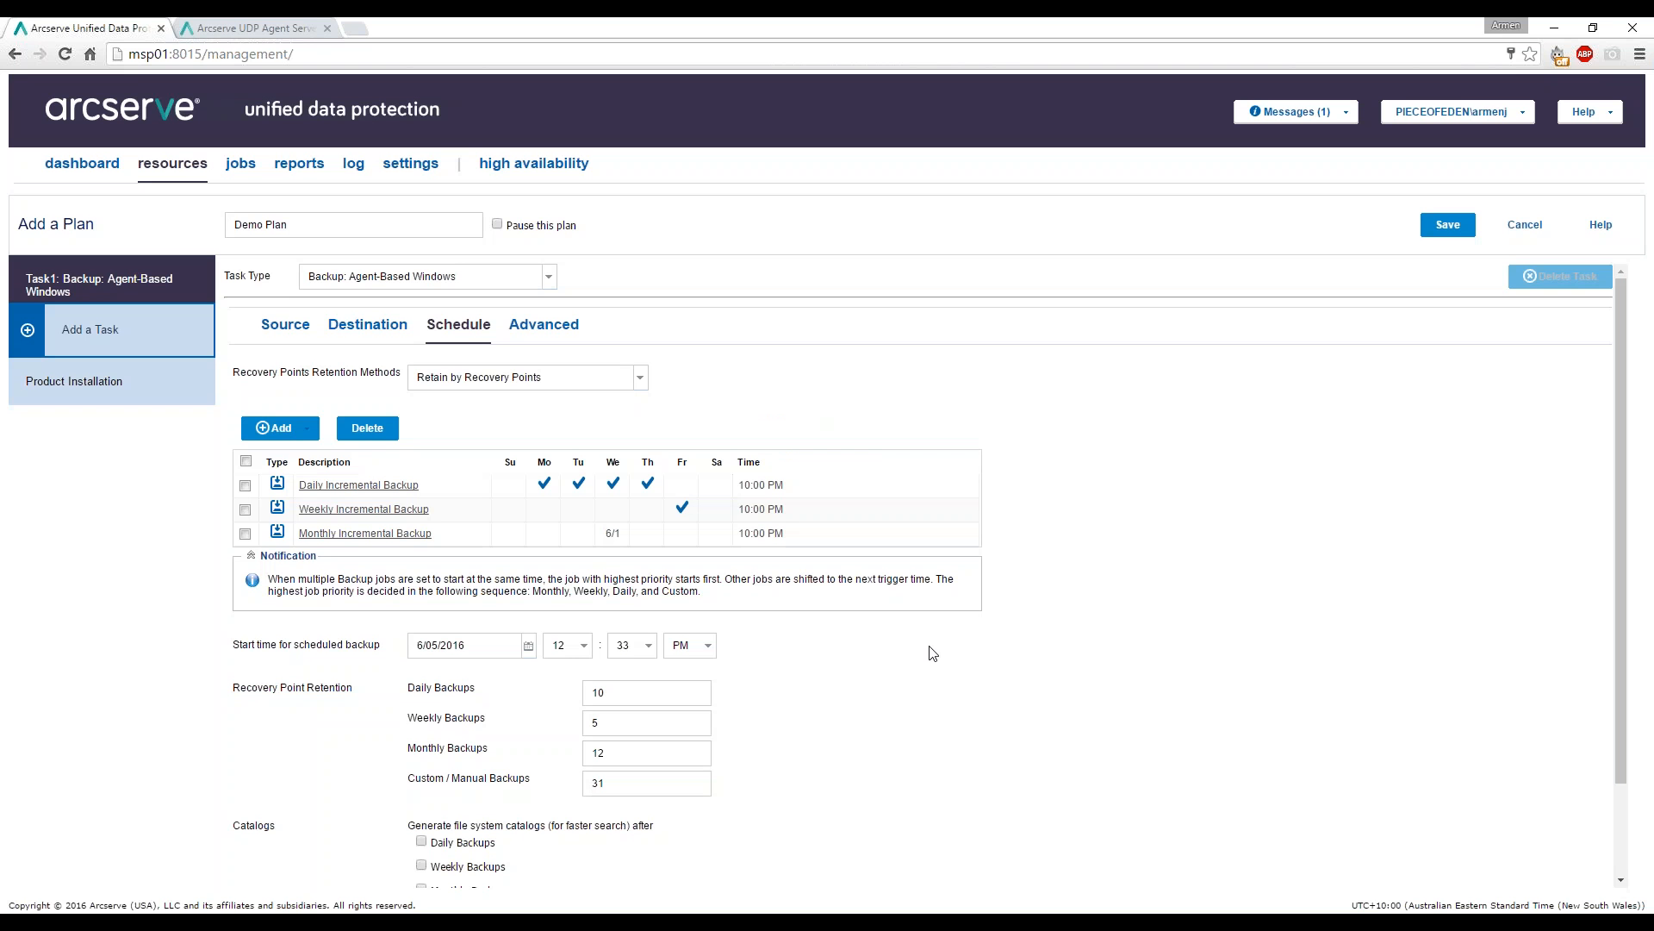
double_click(598, 782)
text(5)
Review the Catalogs settings, then bring up the plan's Advanced settings.
scroll(772, 686, down, 2)
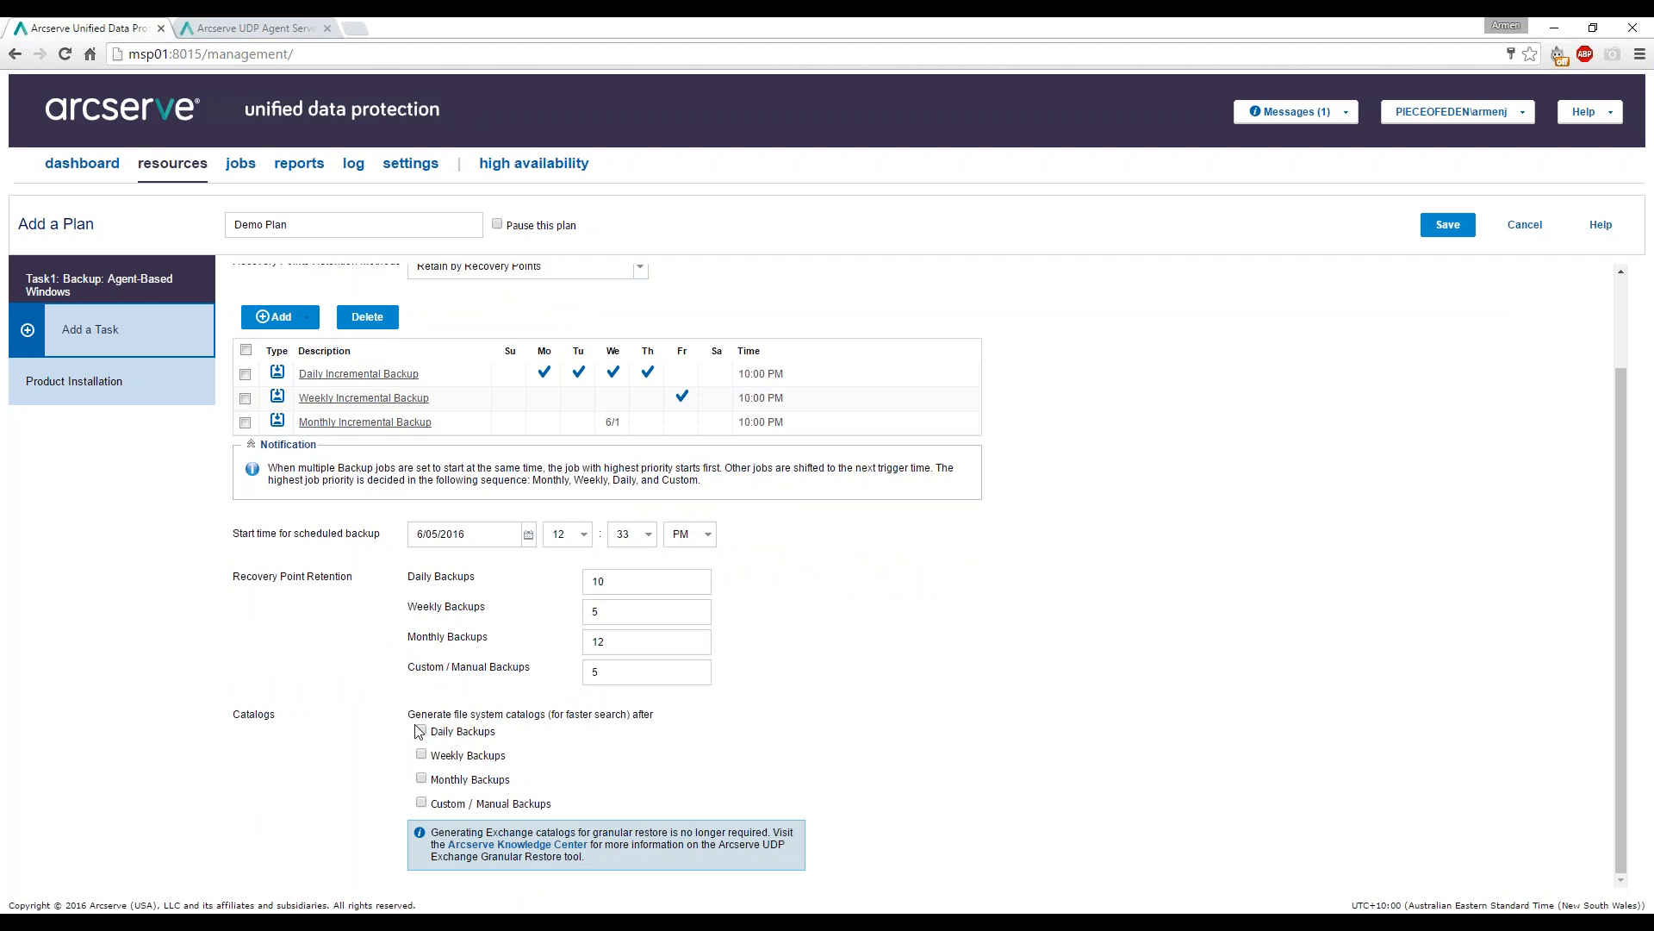
scroll(1007, 610, up, 2)
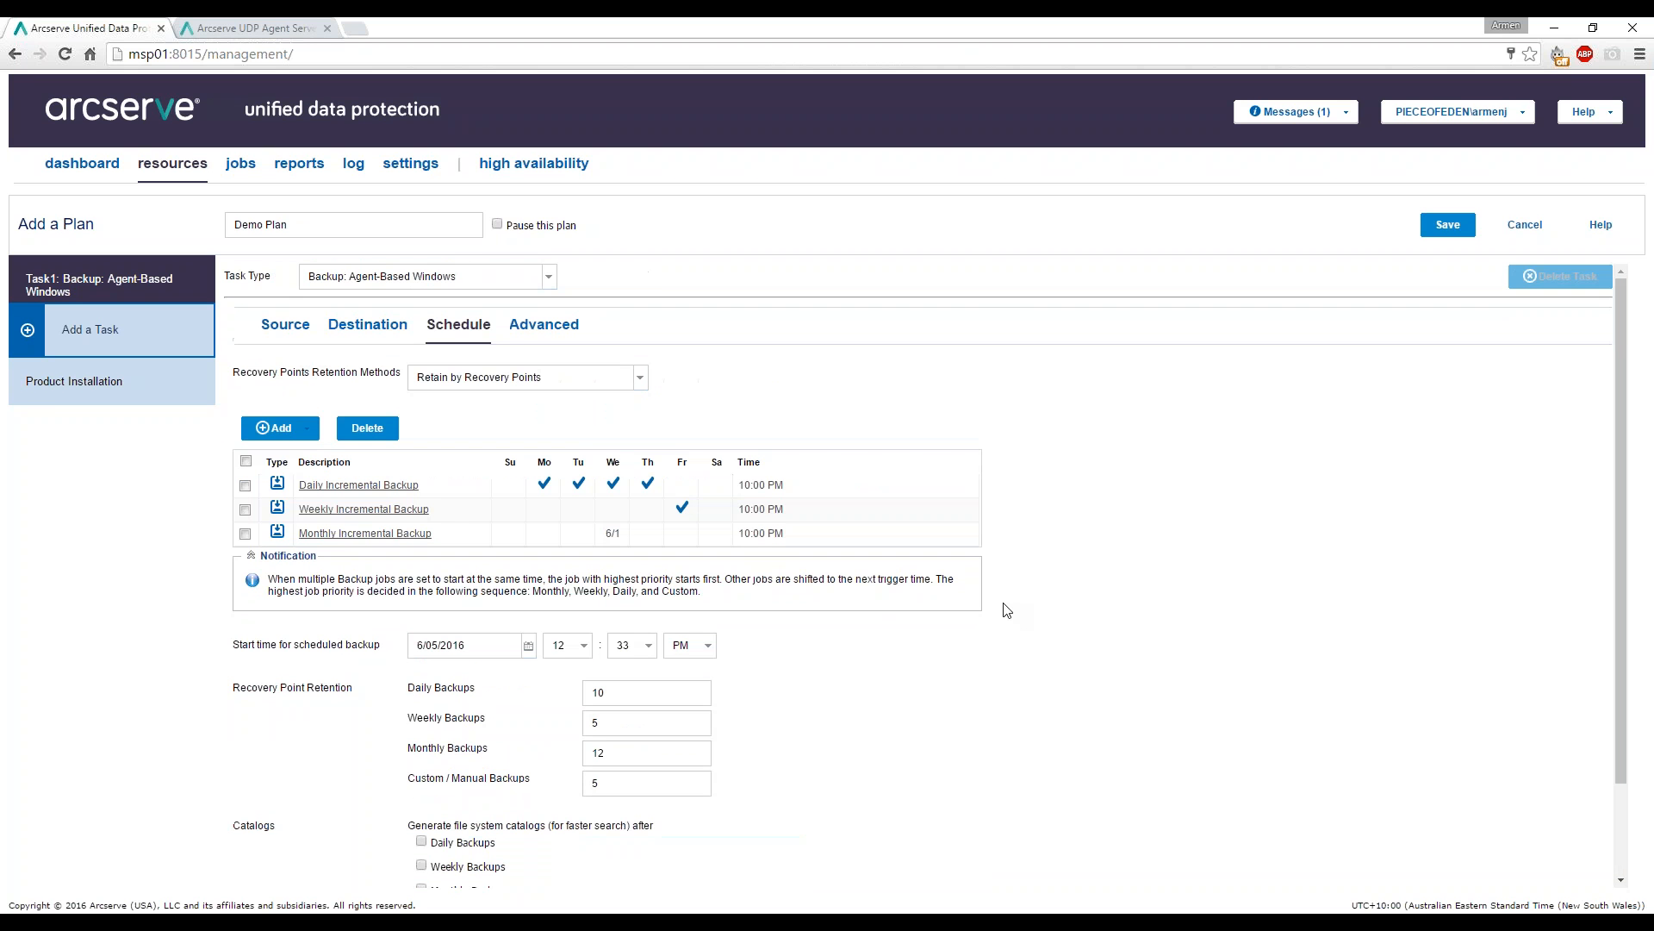
click(533, 331)
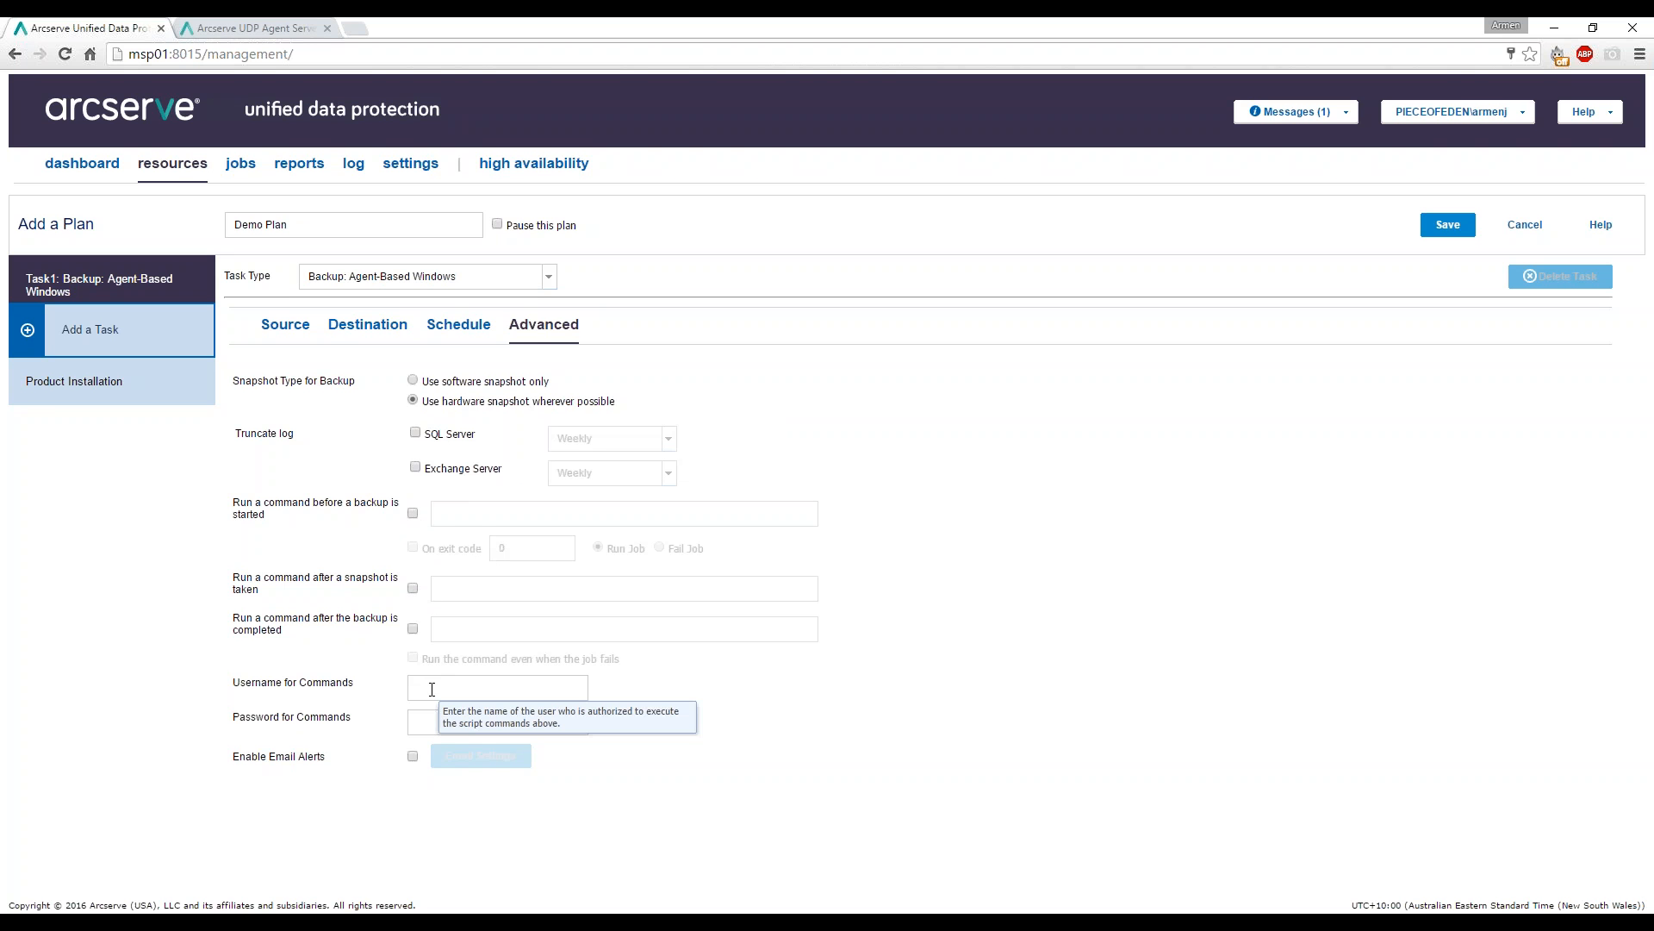
click(412, 756)
scroll(420, 759, down, 3)
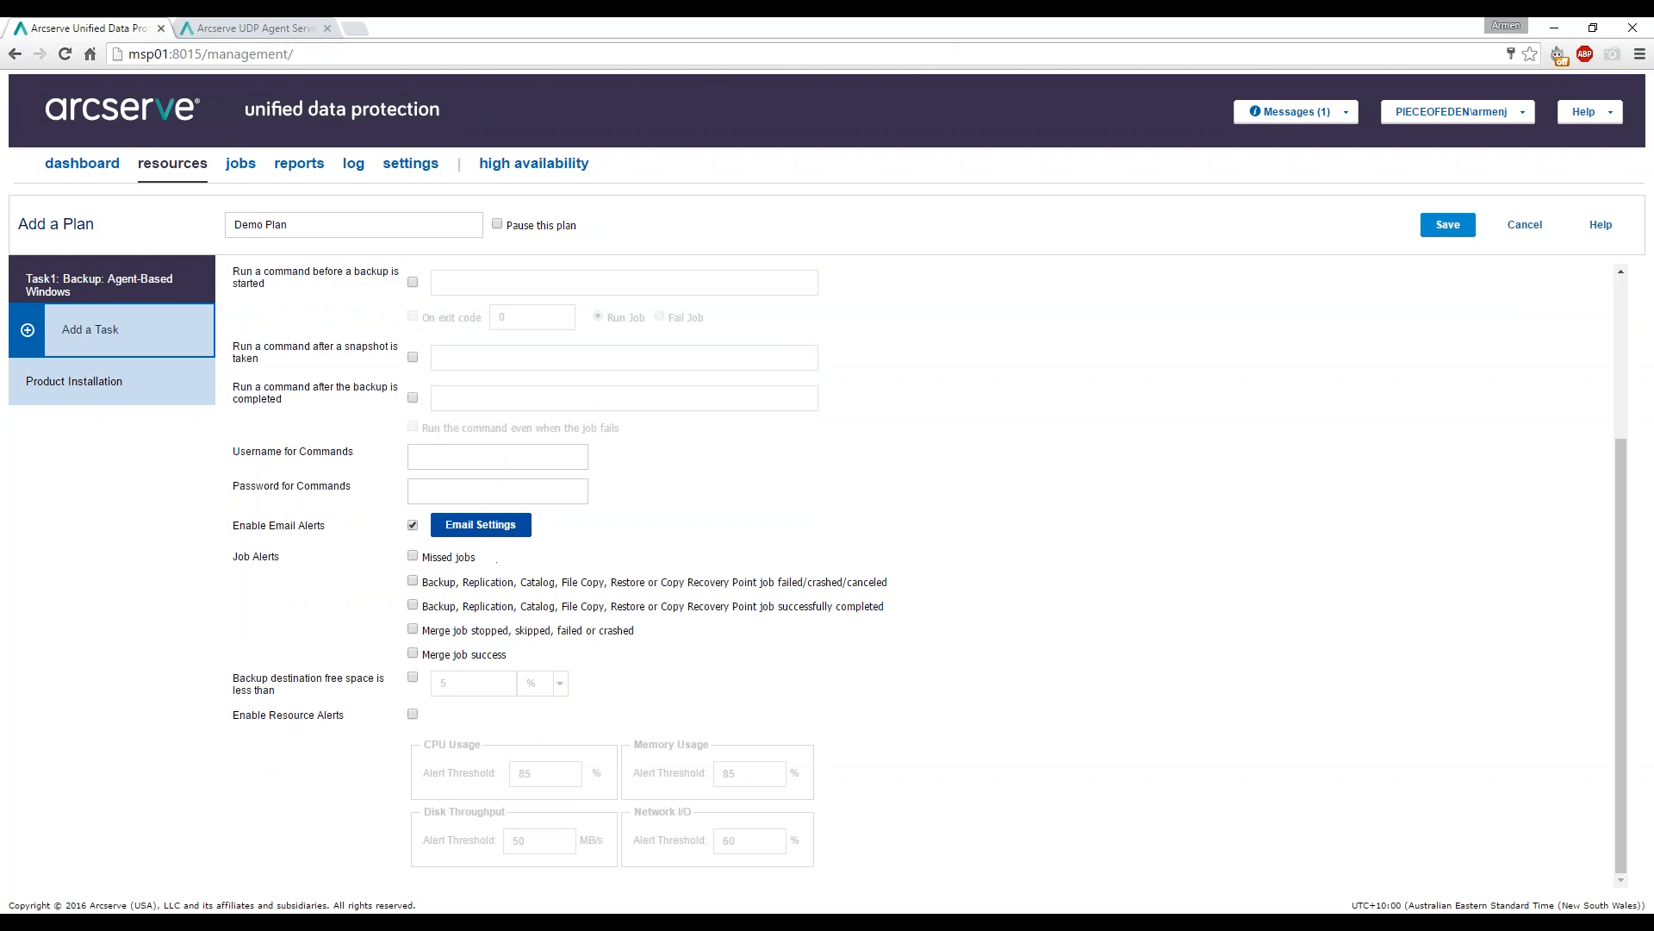
click(489, 536)
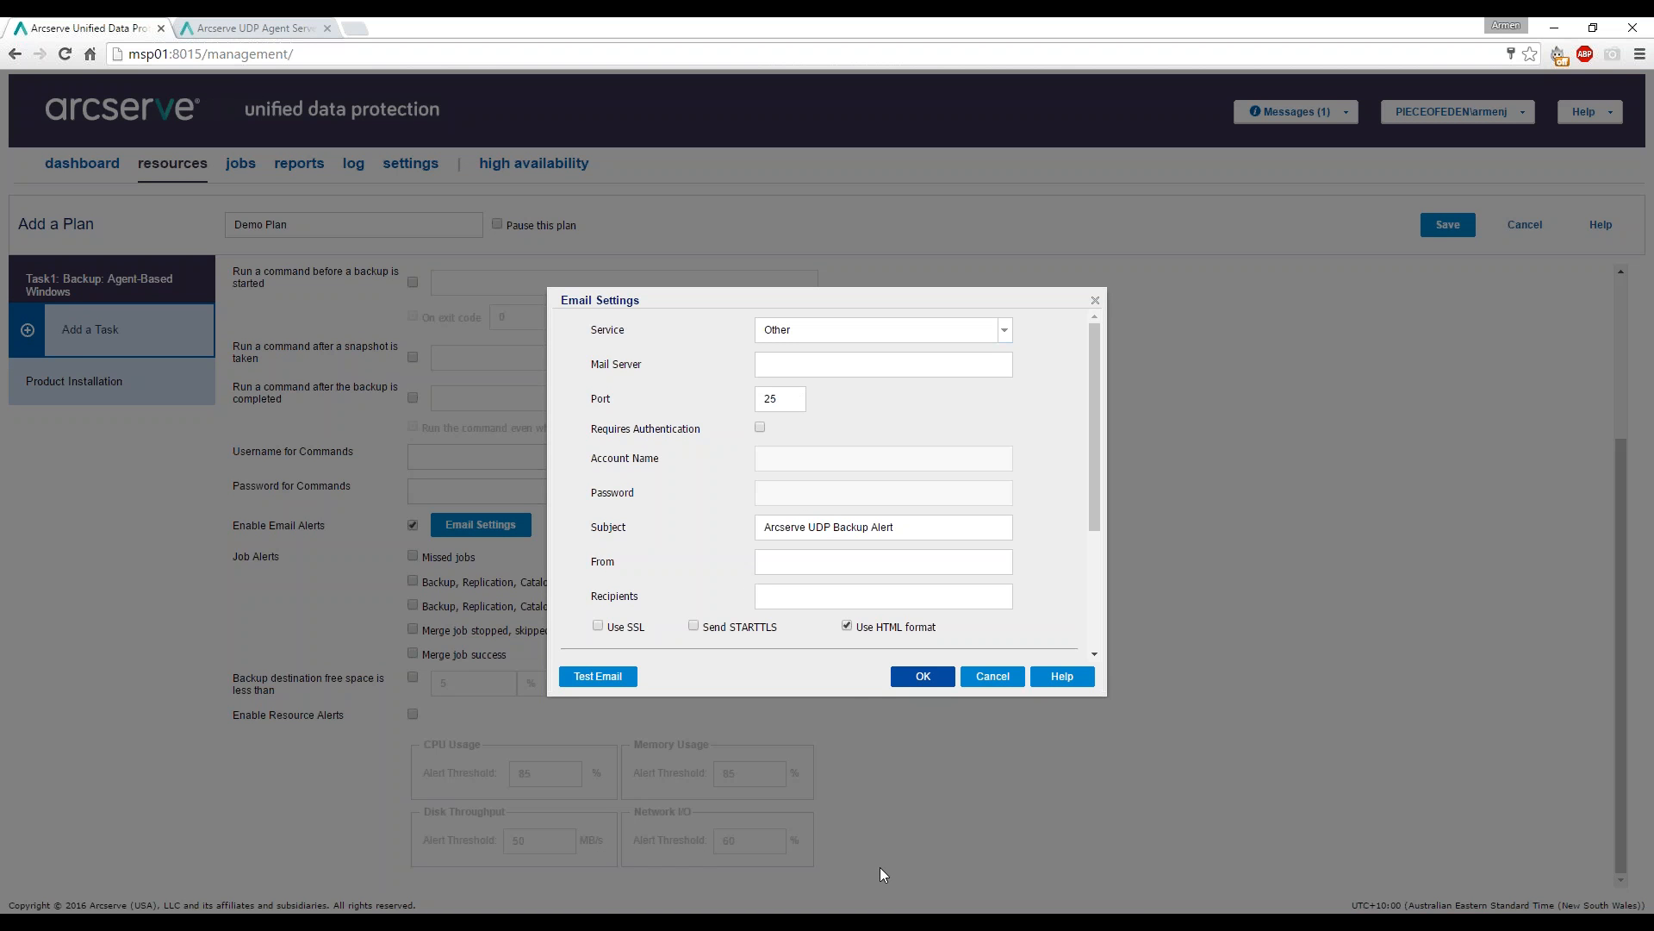
click(989, 678)
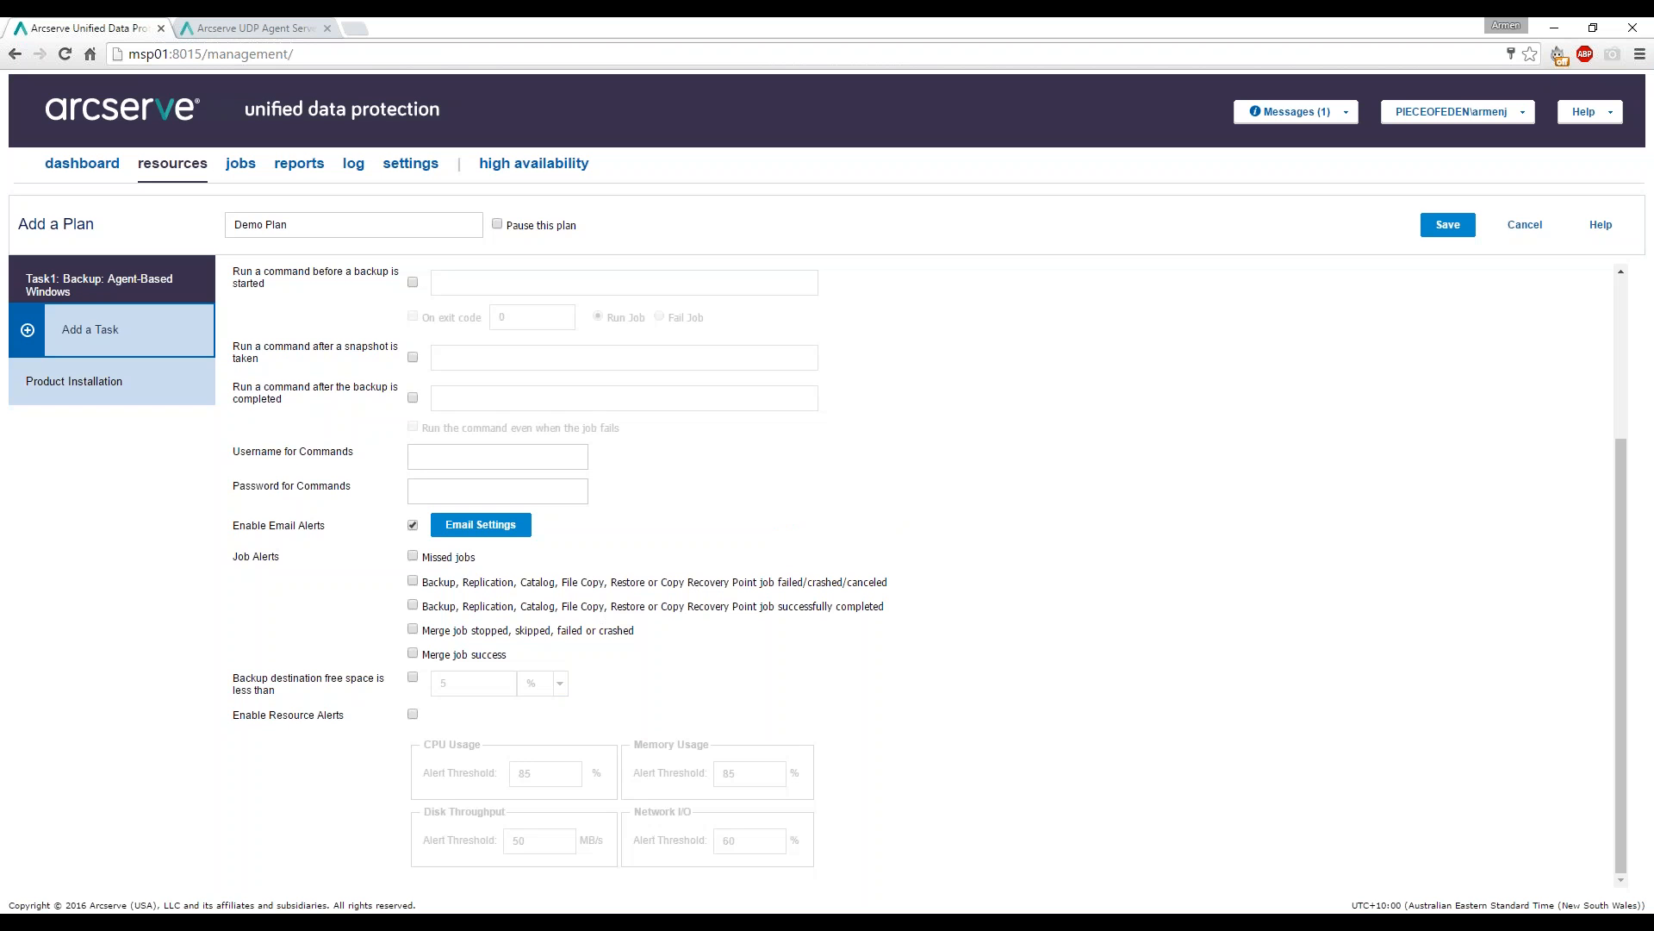
click(412, 524)
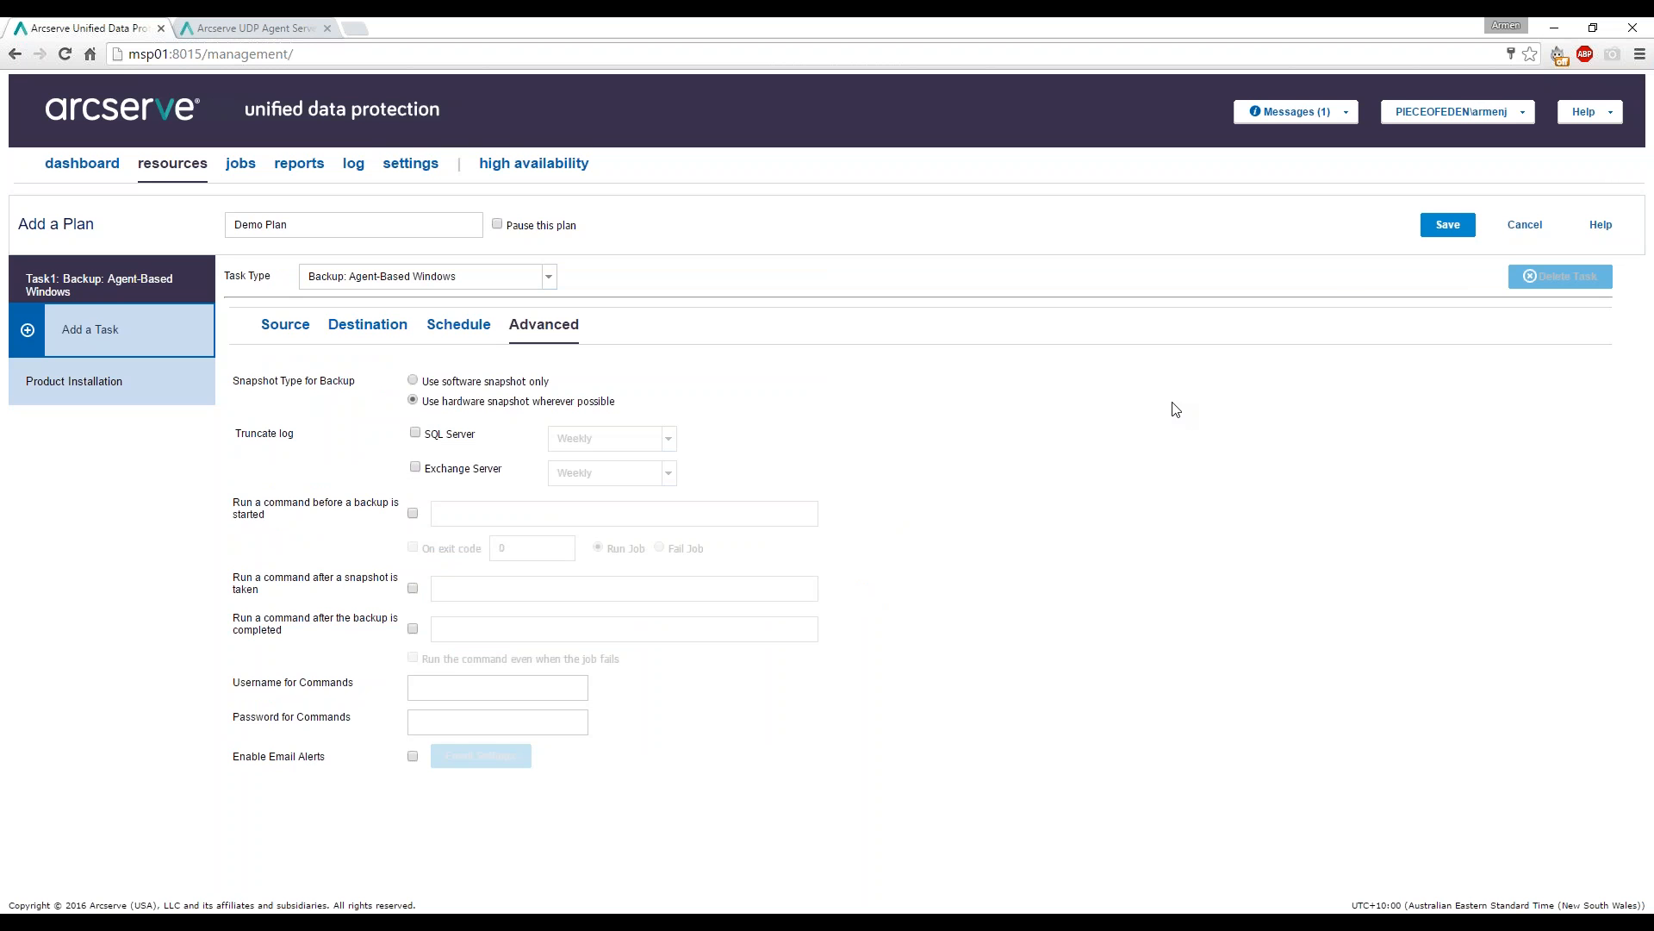
Save Demo Plan and show the All Nodes list with demo03 assigned.
click(1449, 226)
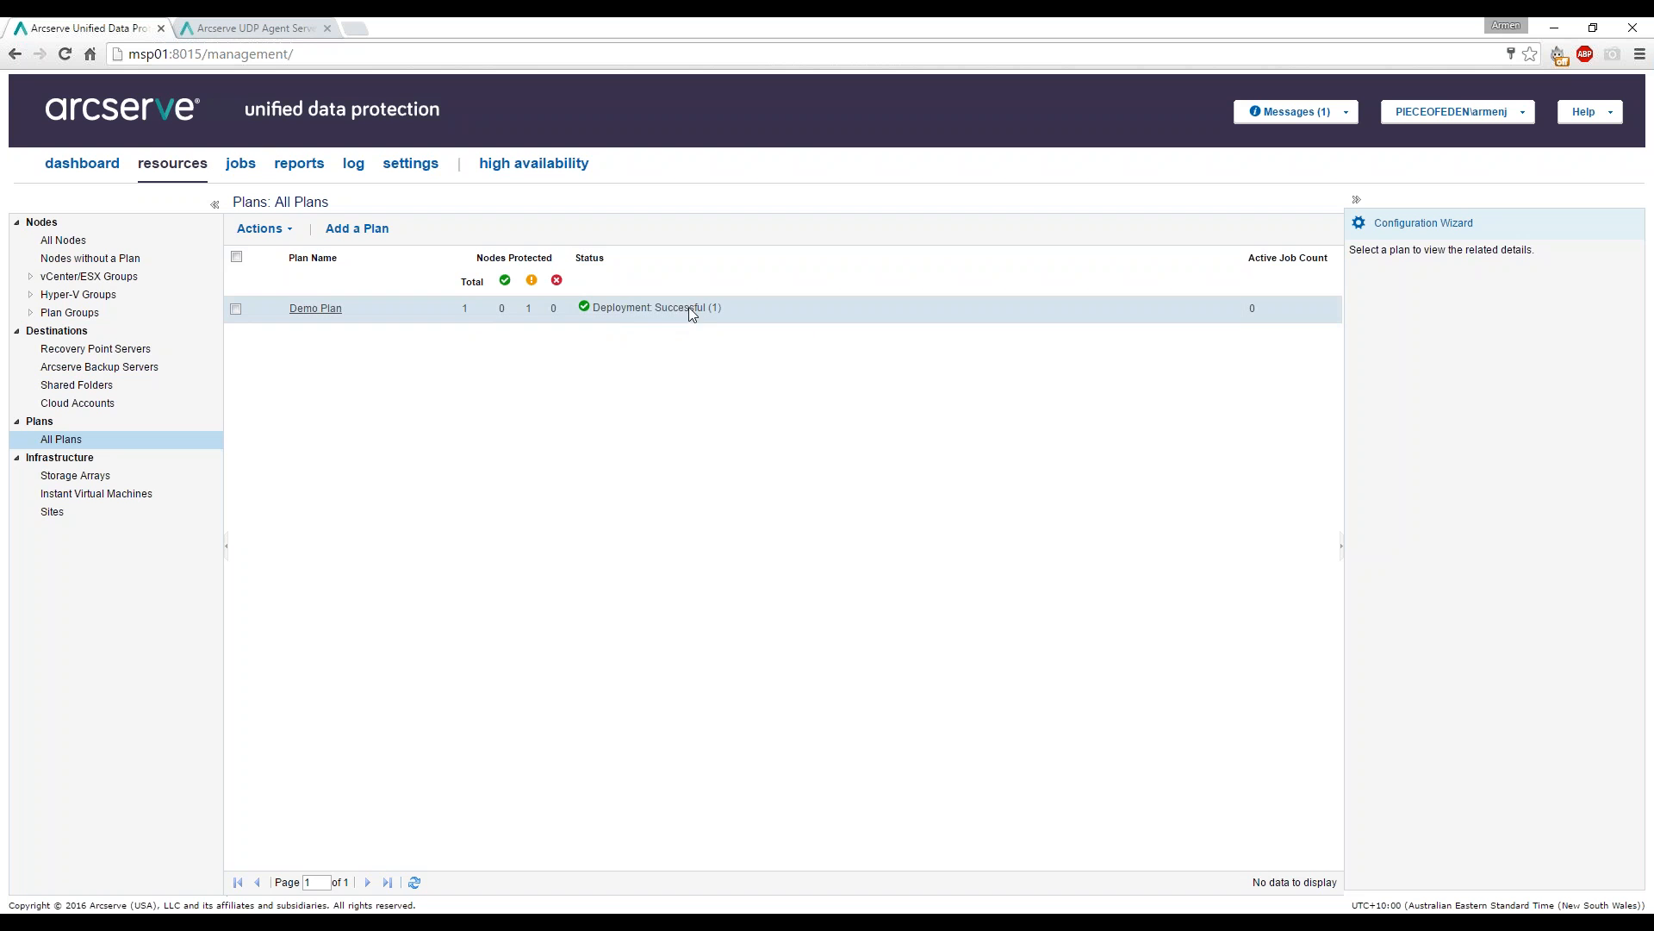
click(83, 247)
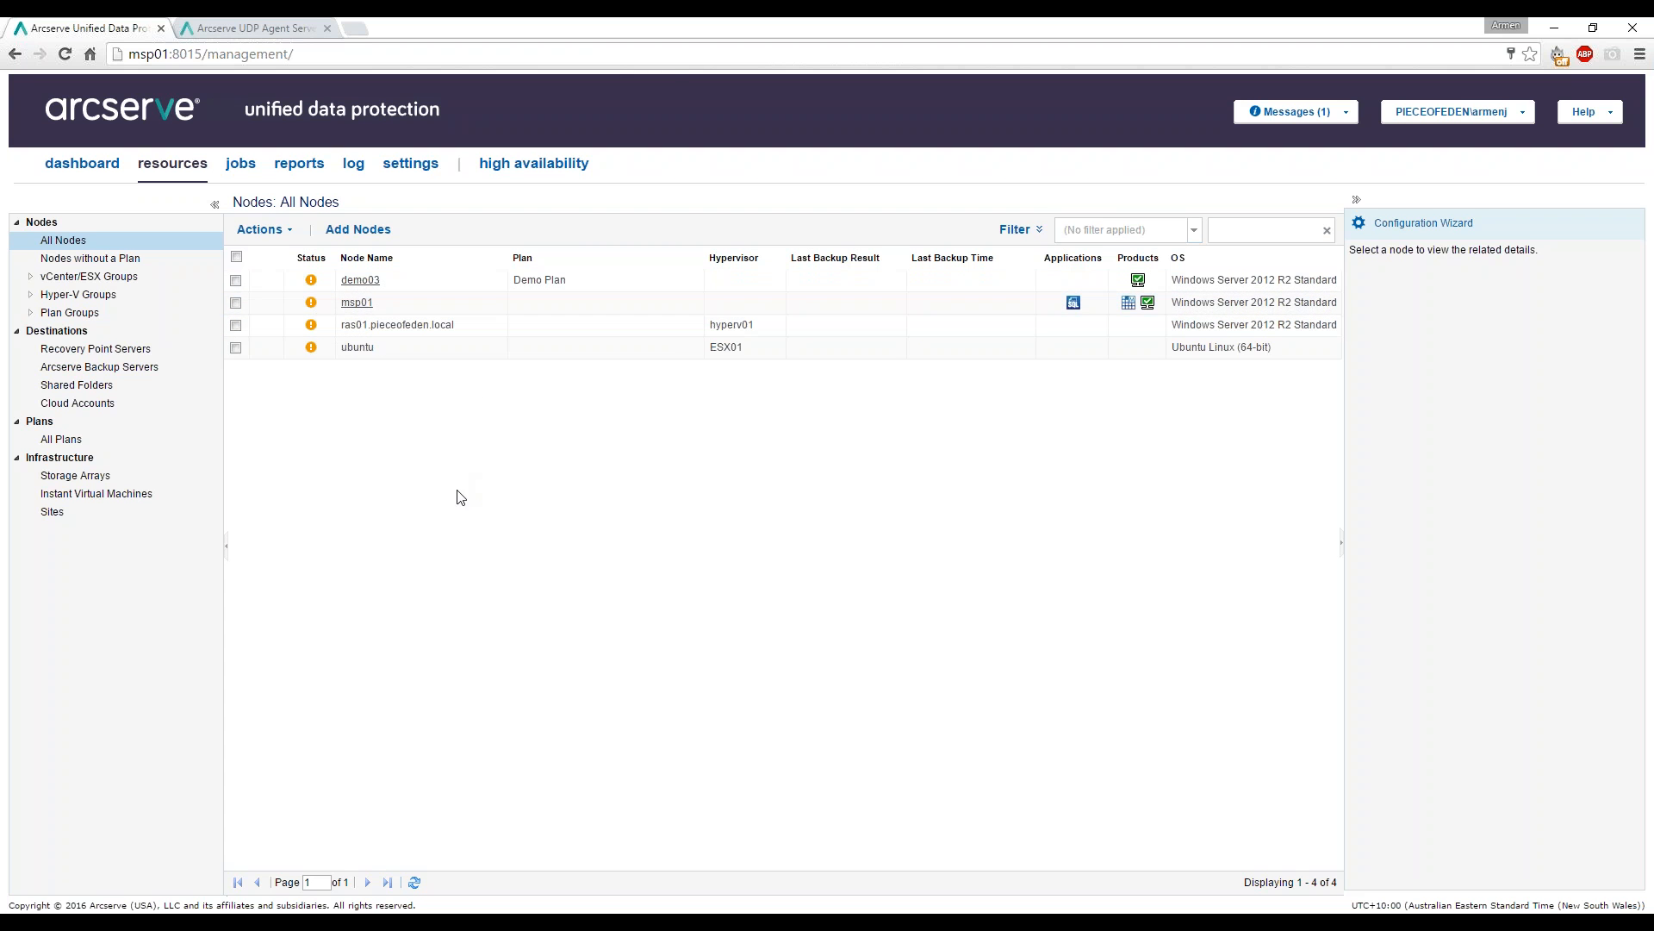
Start a Backup Now for node demo03, set to Customized Incremental Backup.
click(463, 281)
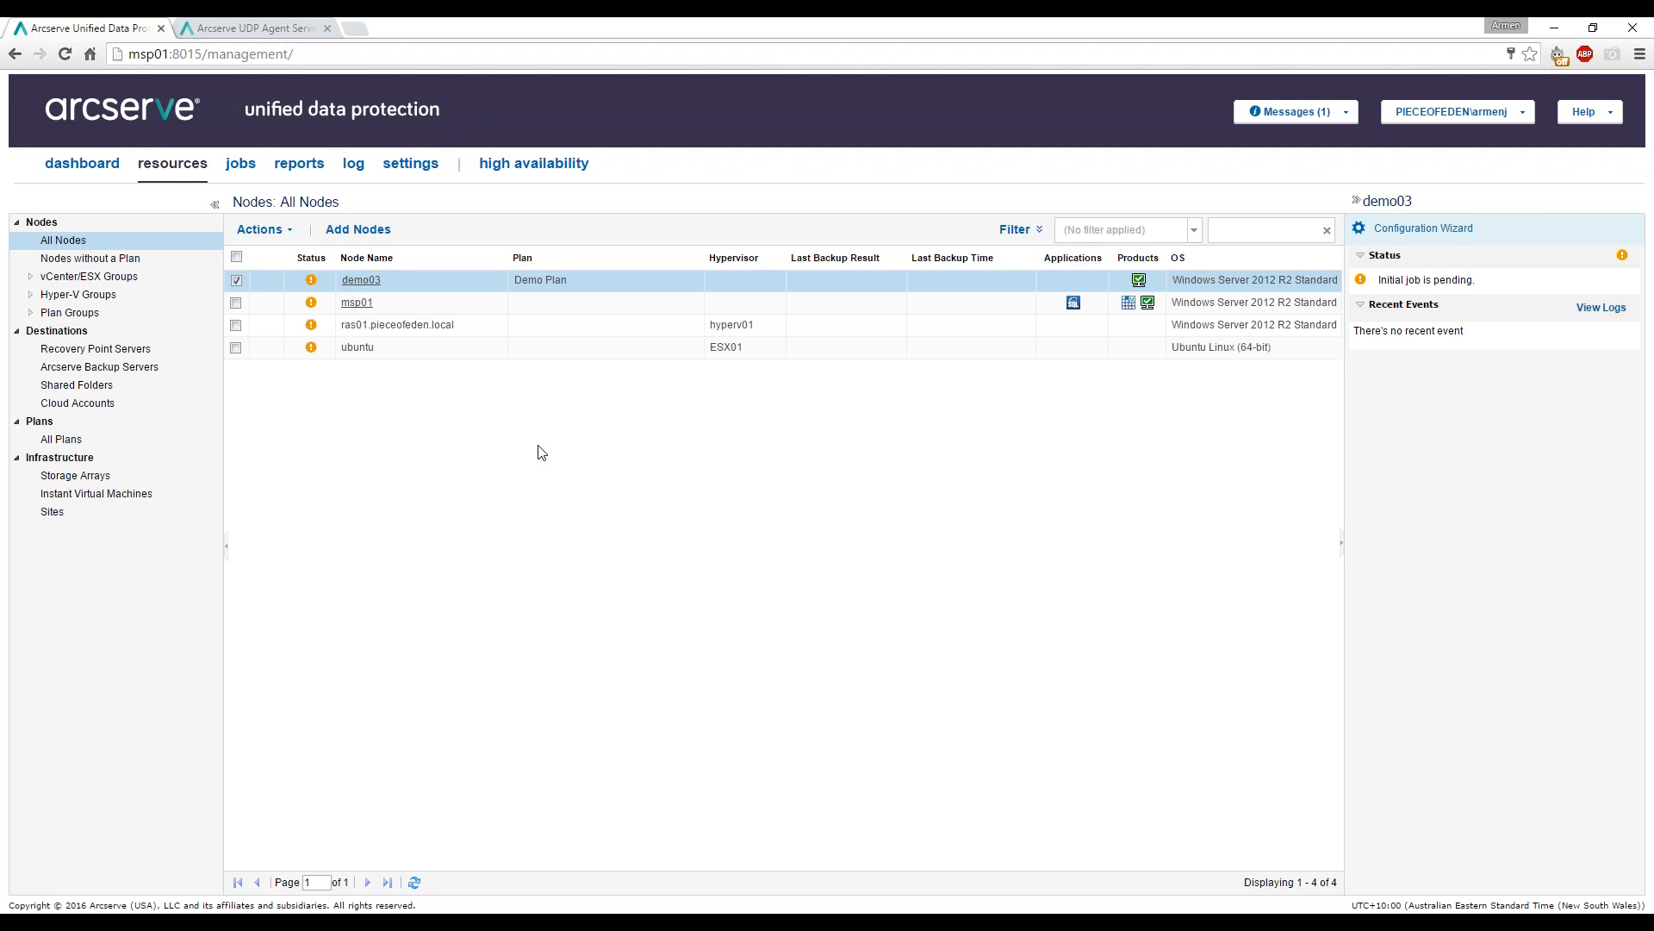
right_click(398, 280)
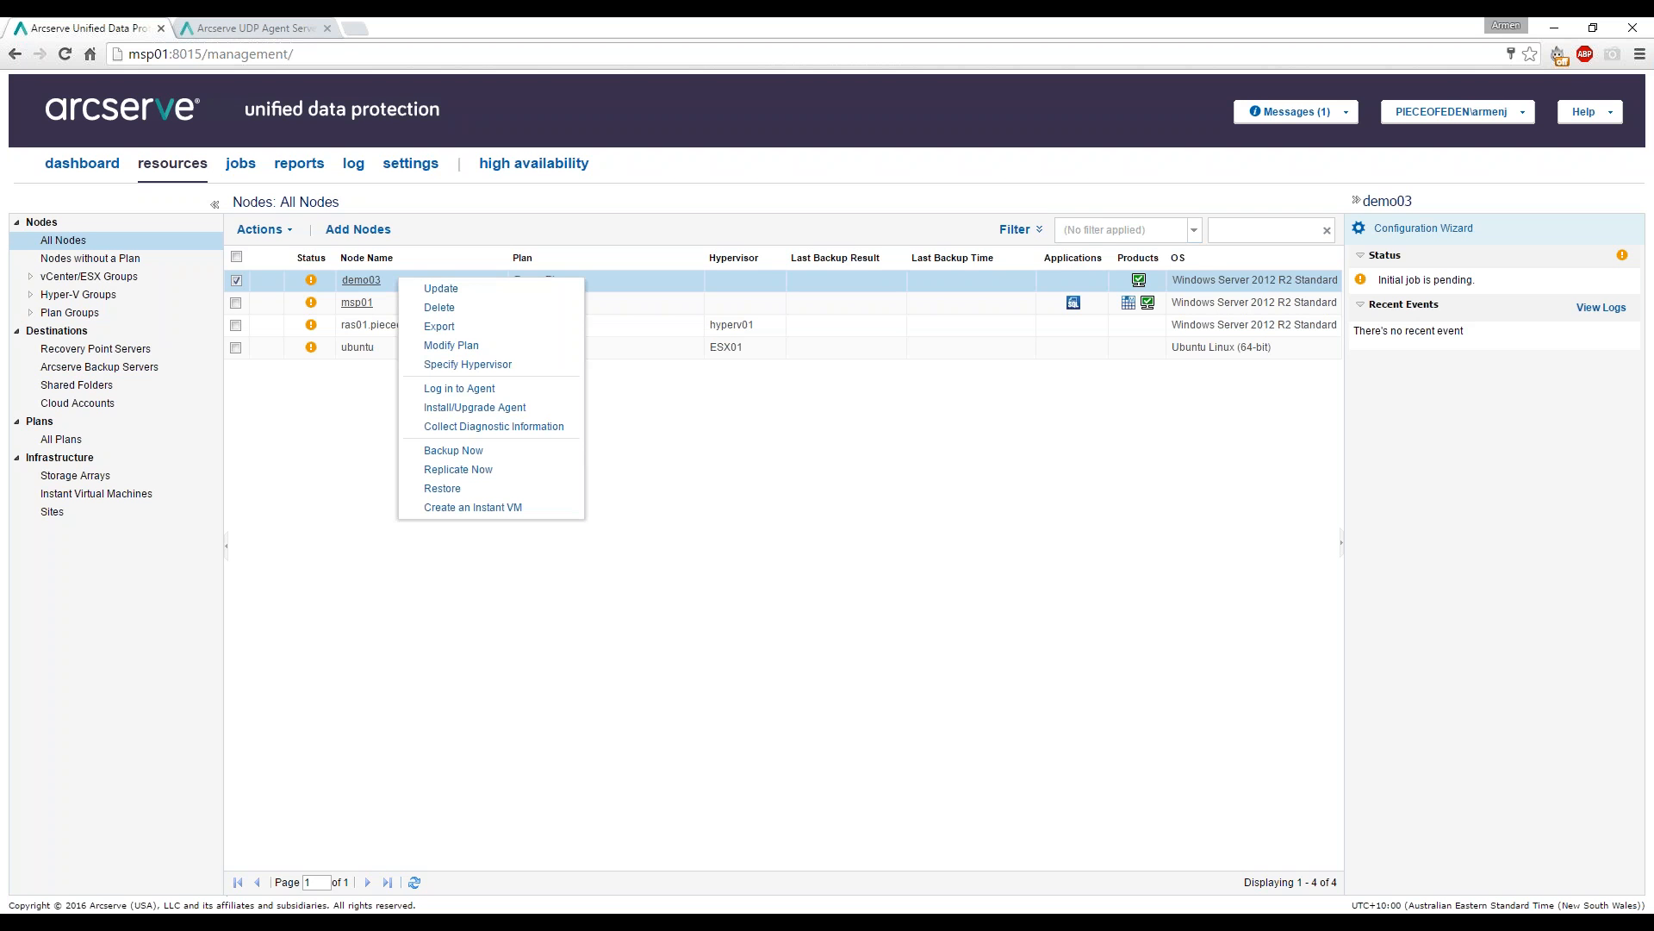
click(491, 453)
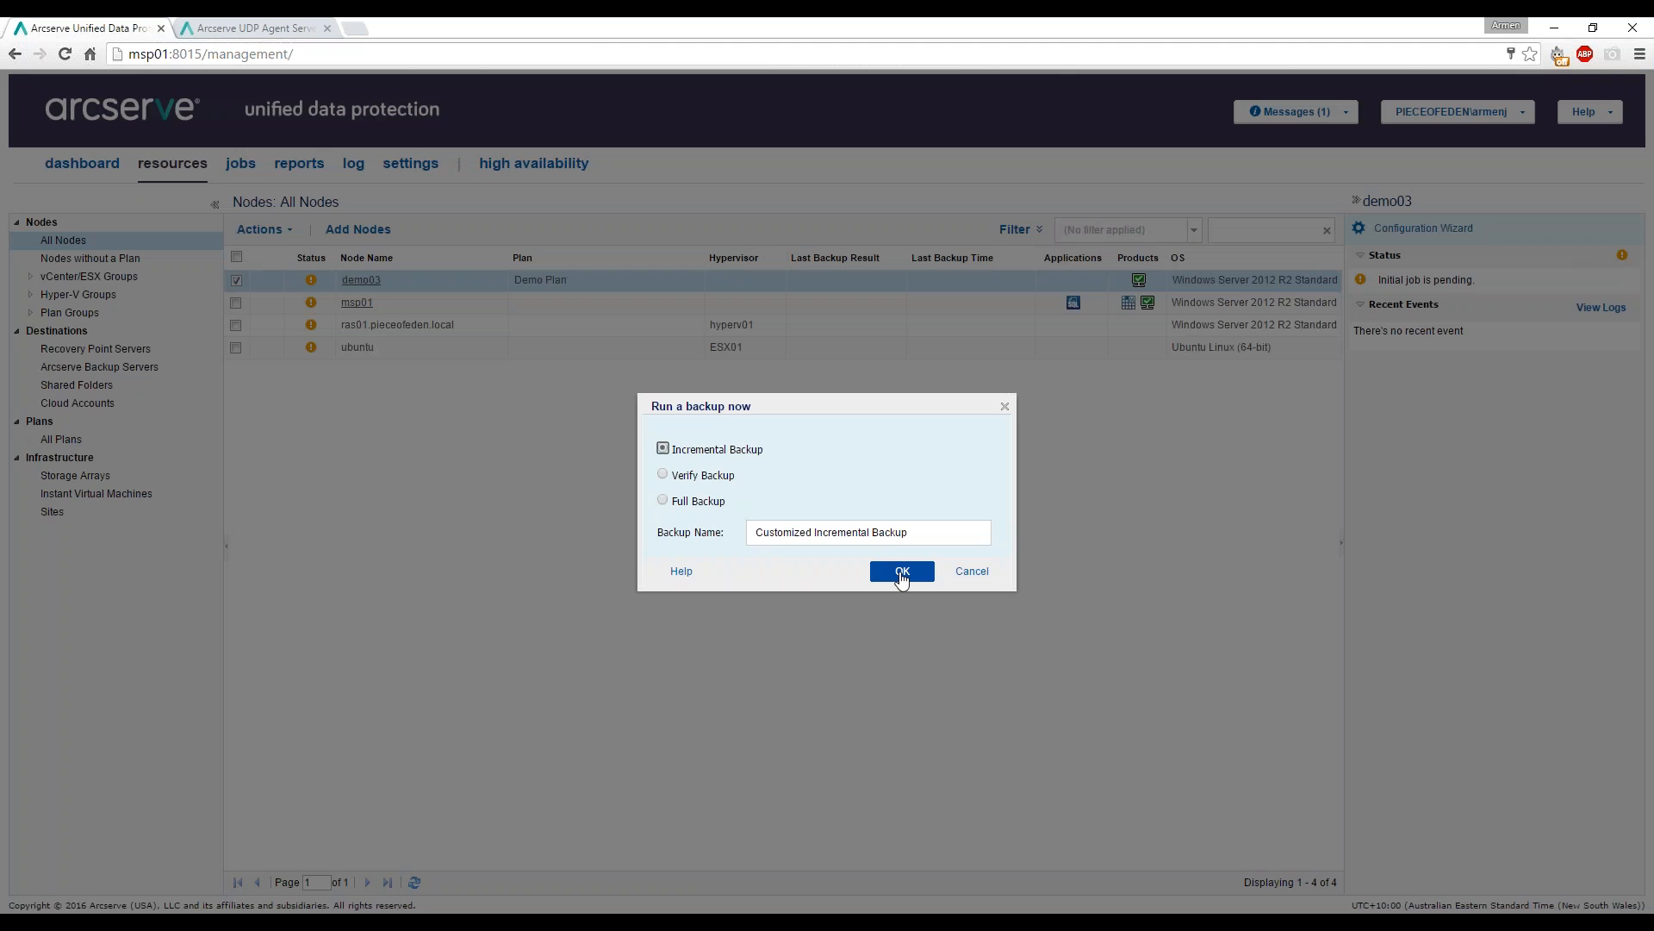
Submit demo03's incremental backup and follow it in Jobs In Progress until it completes.
click(901, 573)
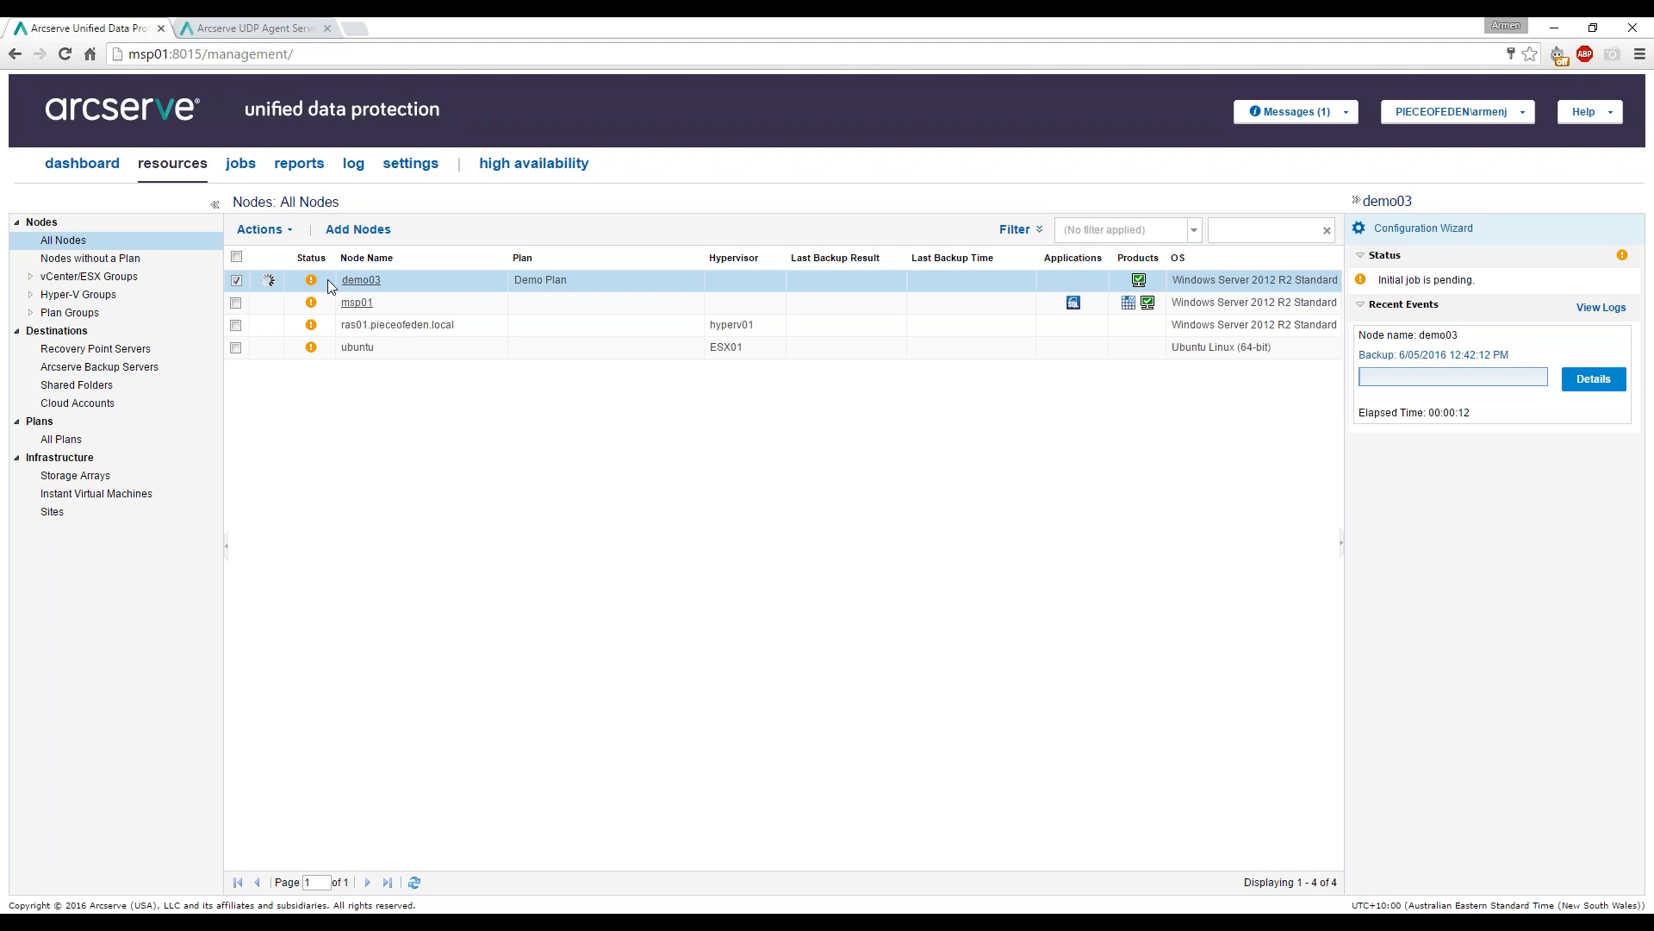
click(242, 168)
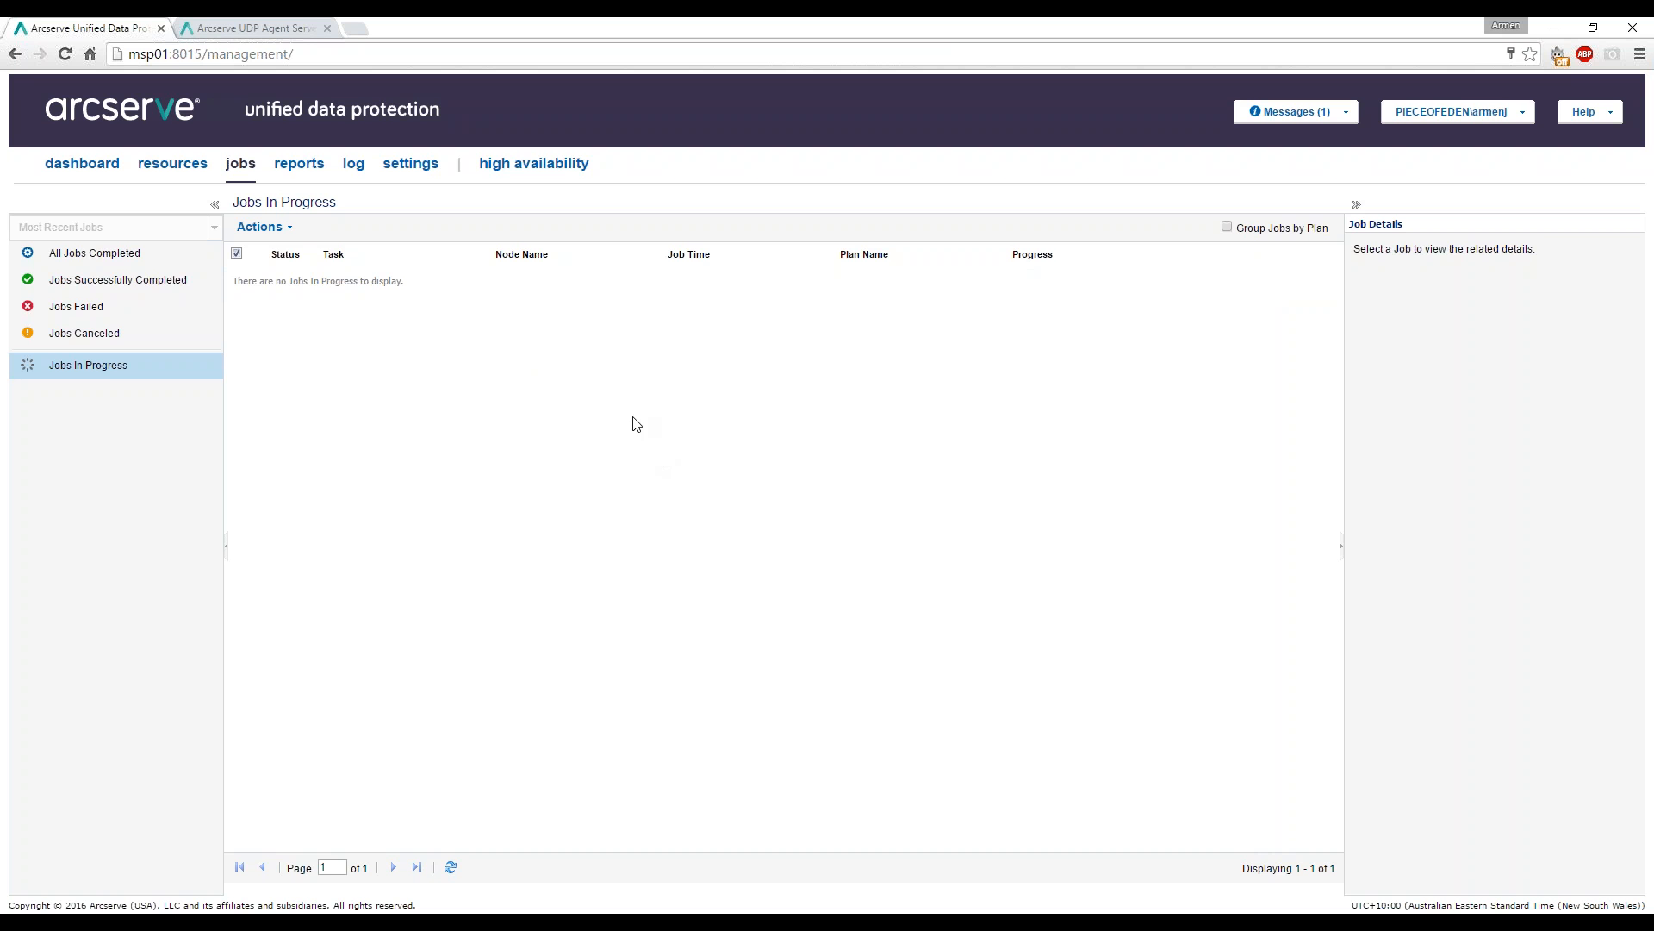
Check the nodes list, then create a new plan from All Plans (Local Site-New Plan).
click(169, 167)
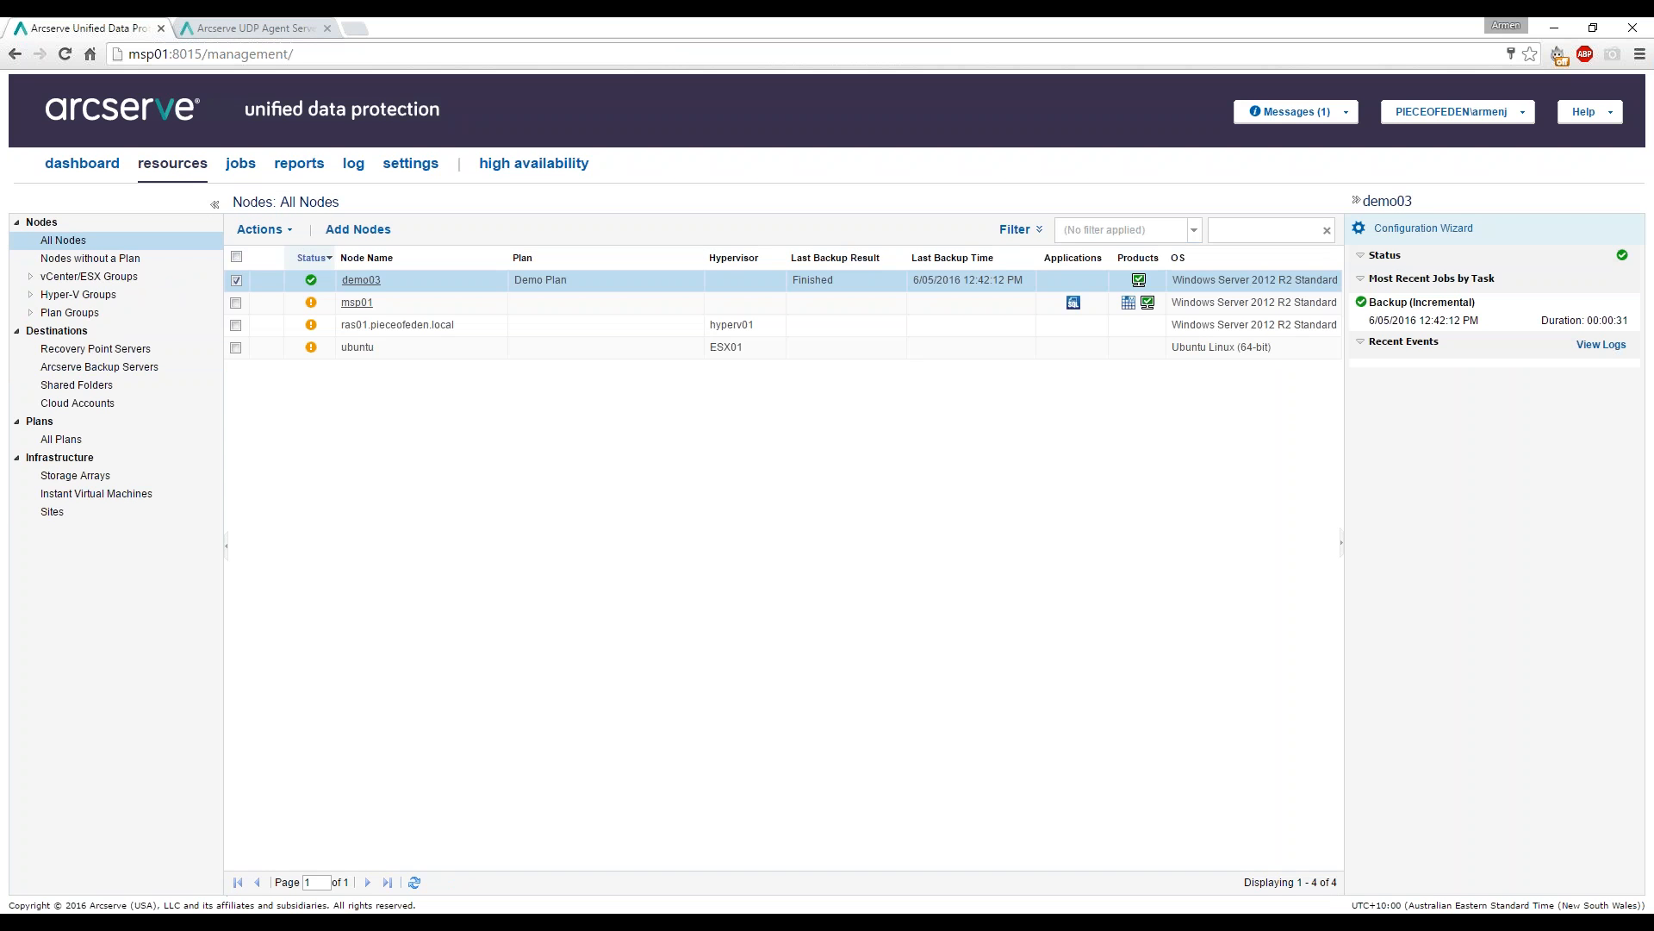
mouse_move(307, 290)
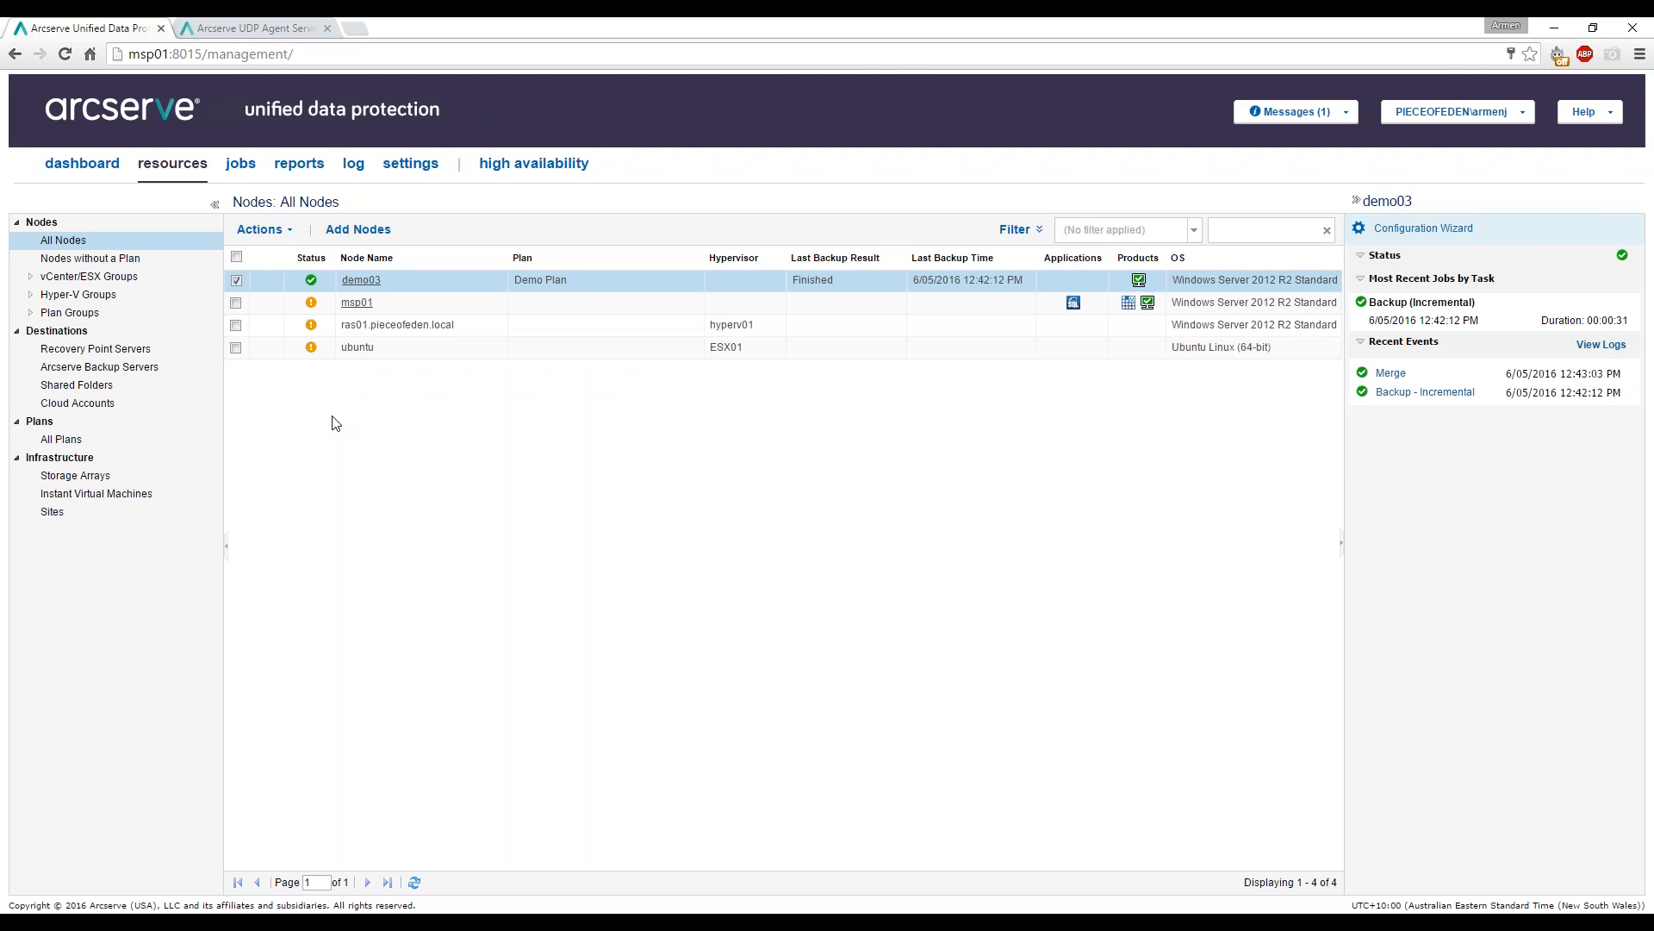
click(73, 444)
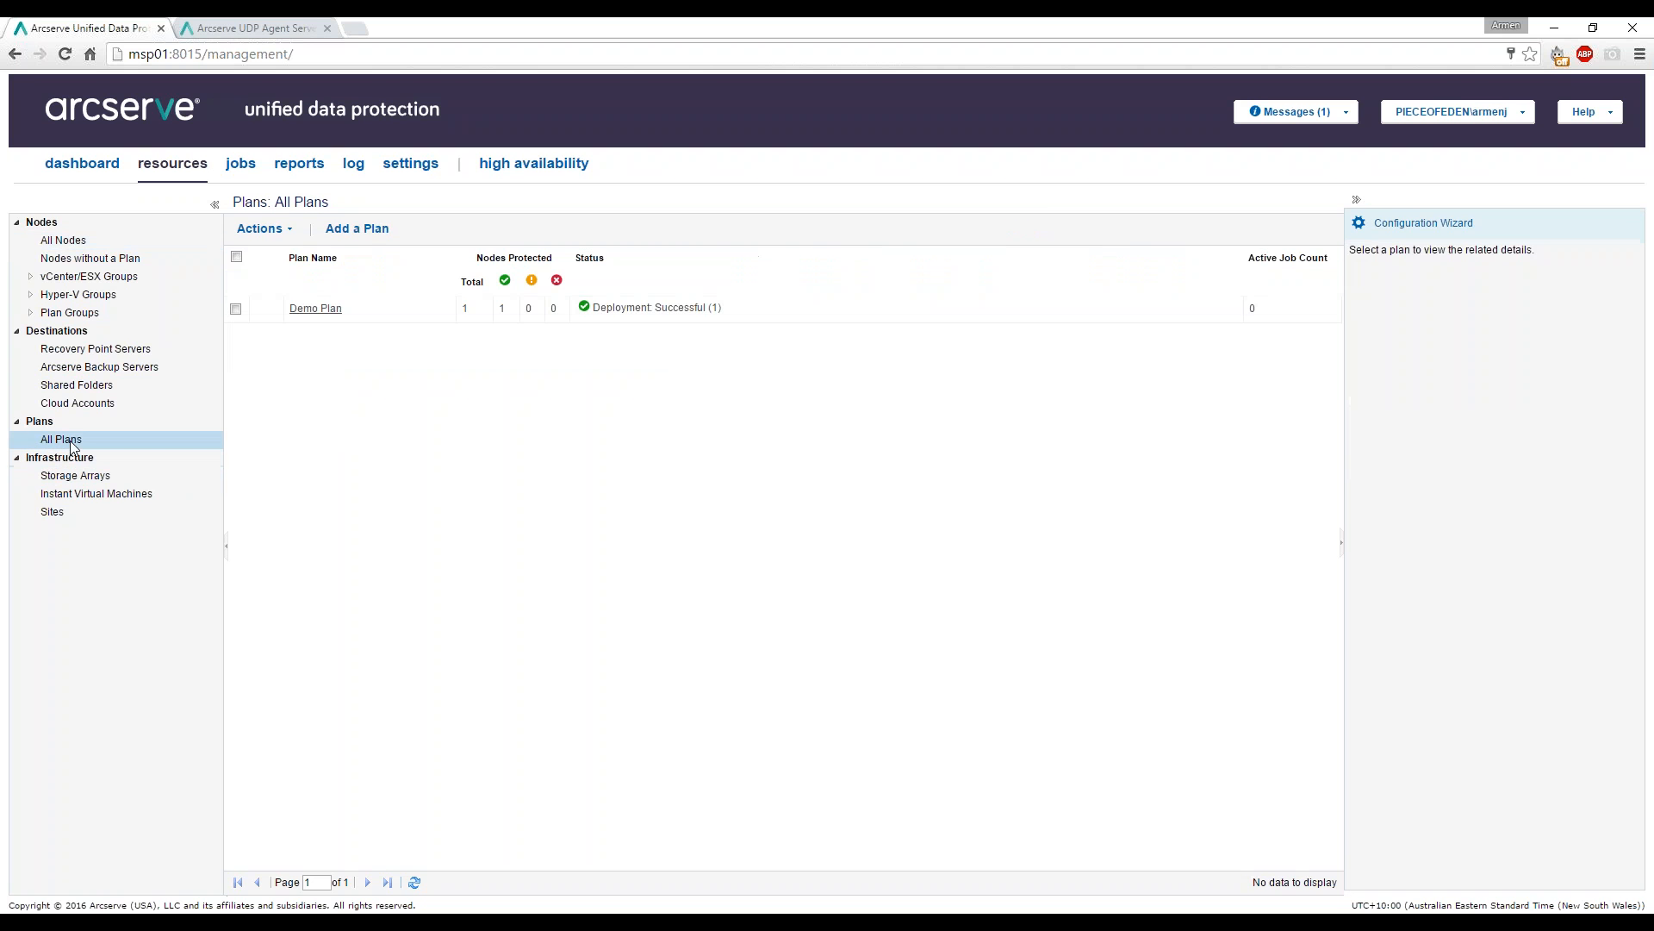
click(372, 231)
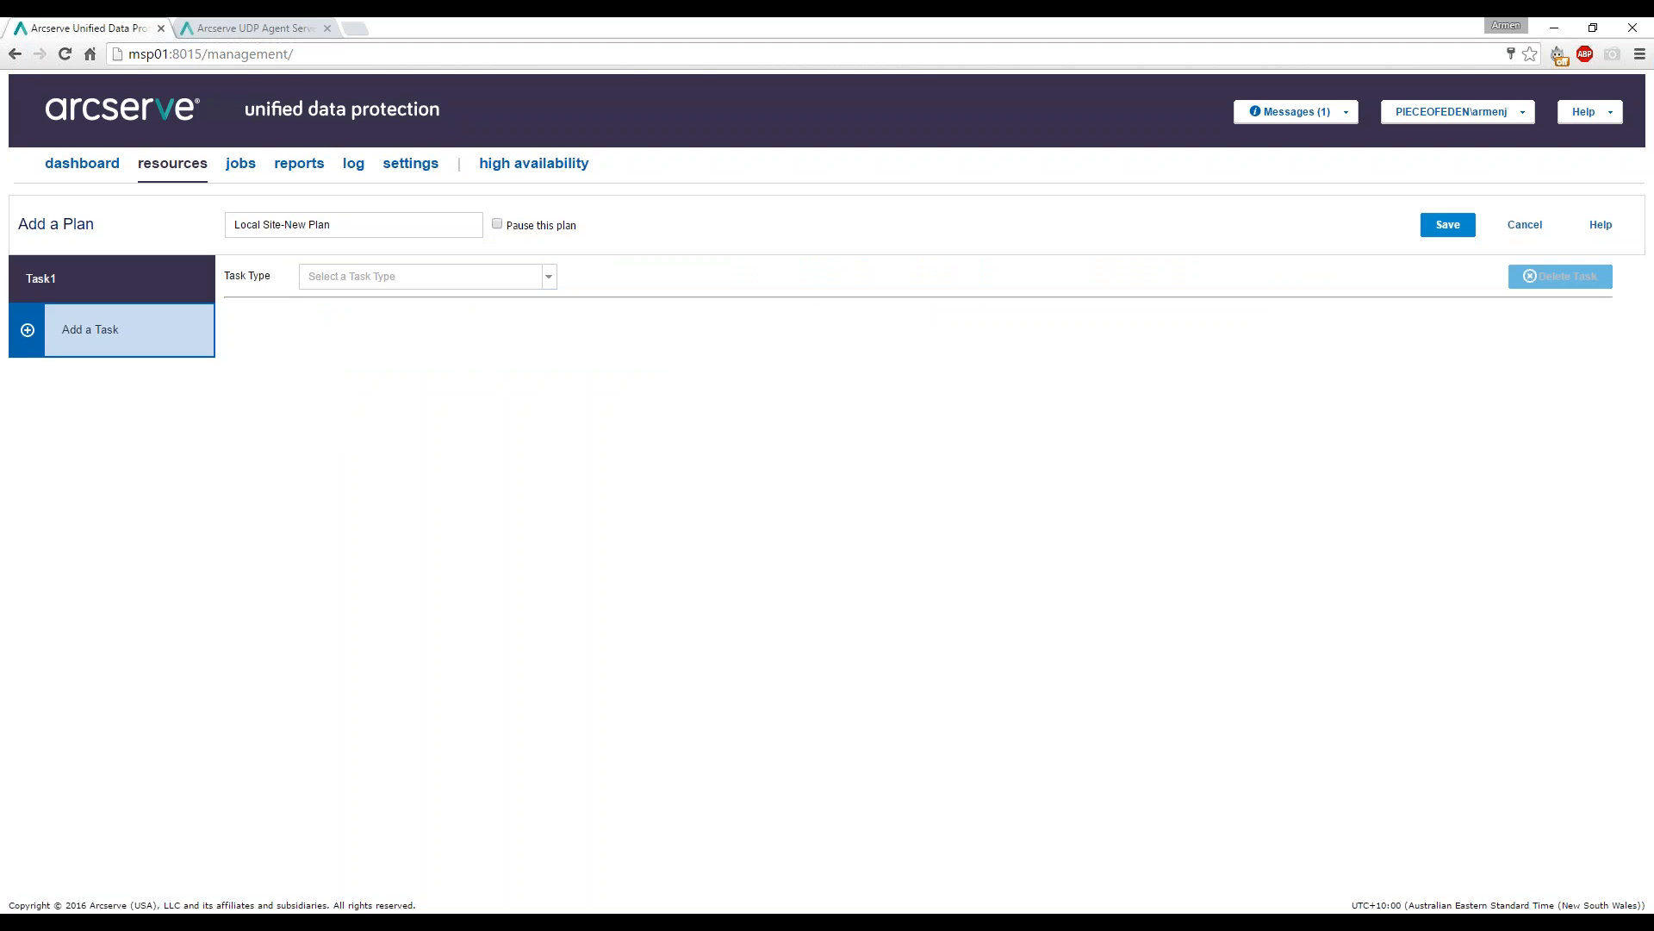
Rename the plan 'Agentless Demo' and set Task1 to Backup: Host-Based Agentless.
drag(371, 229, 231, 226)
text(AGentless)
key(BackSpace)
key(BackSpace)
key(BackSpace)
key(BackSpace)
key(BackSpace)
key(BackSpace)
key(BackSpace)
key(BackSpace)
key(BackSpace)
text(Agentless Demop)
key(BackSpace)
click(535, 287)
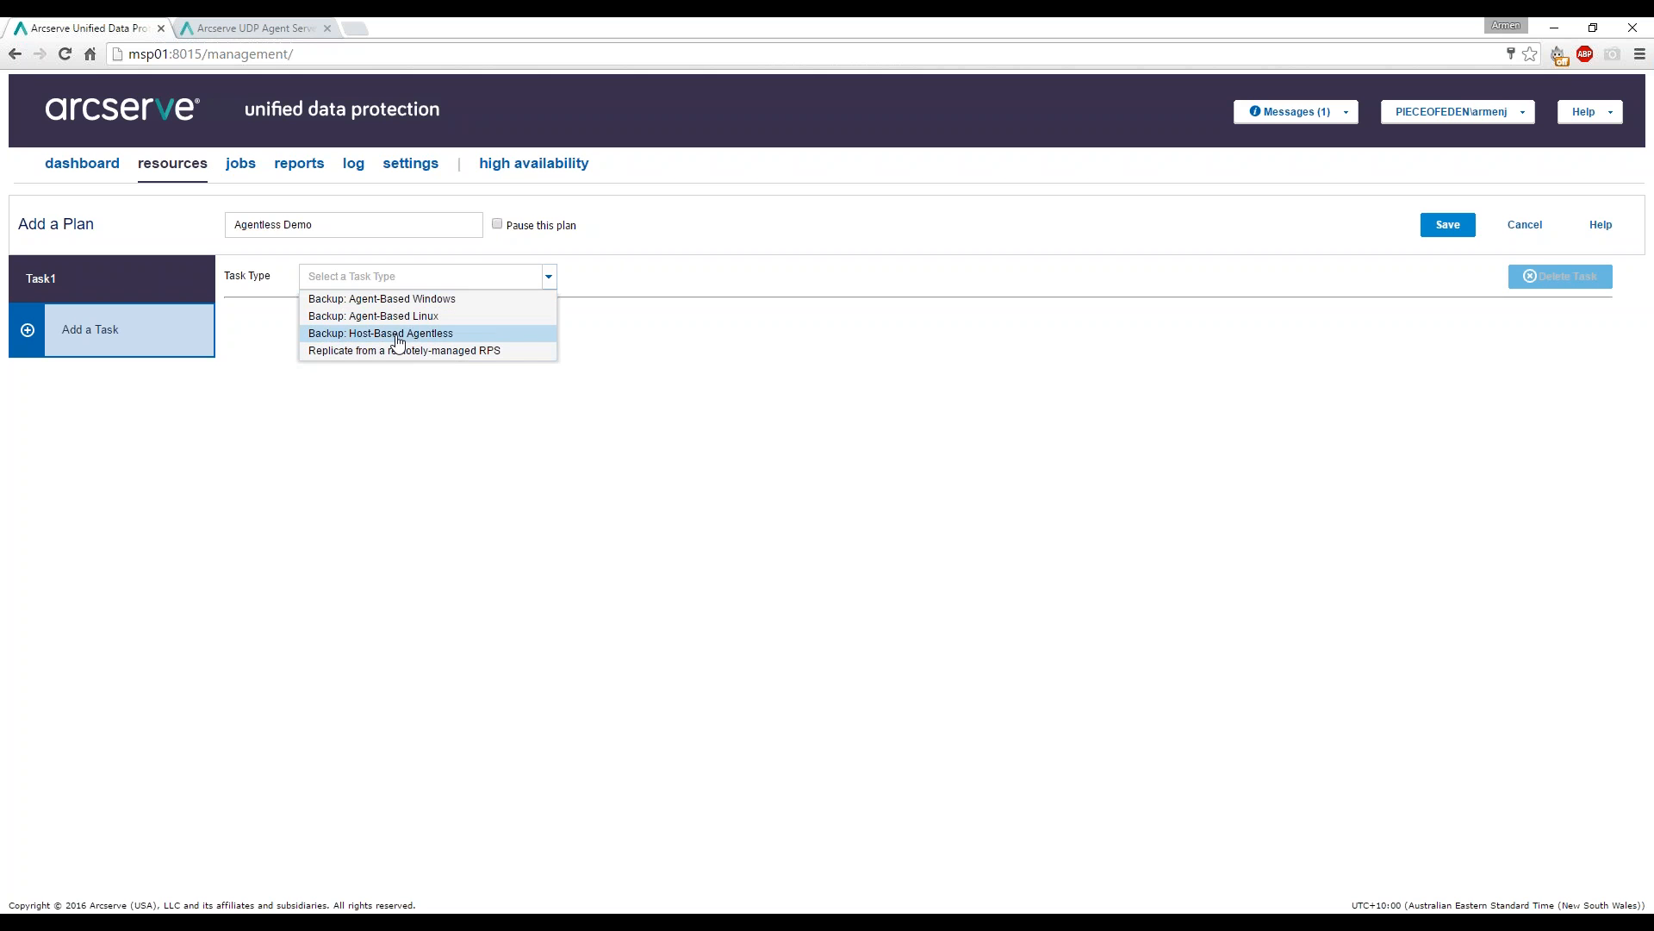
click(398, 334)
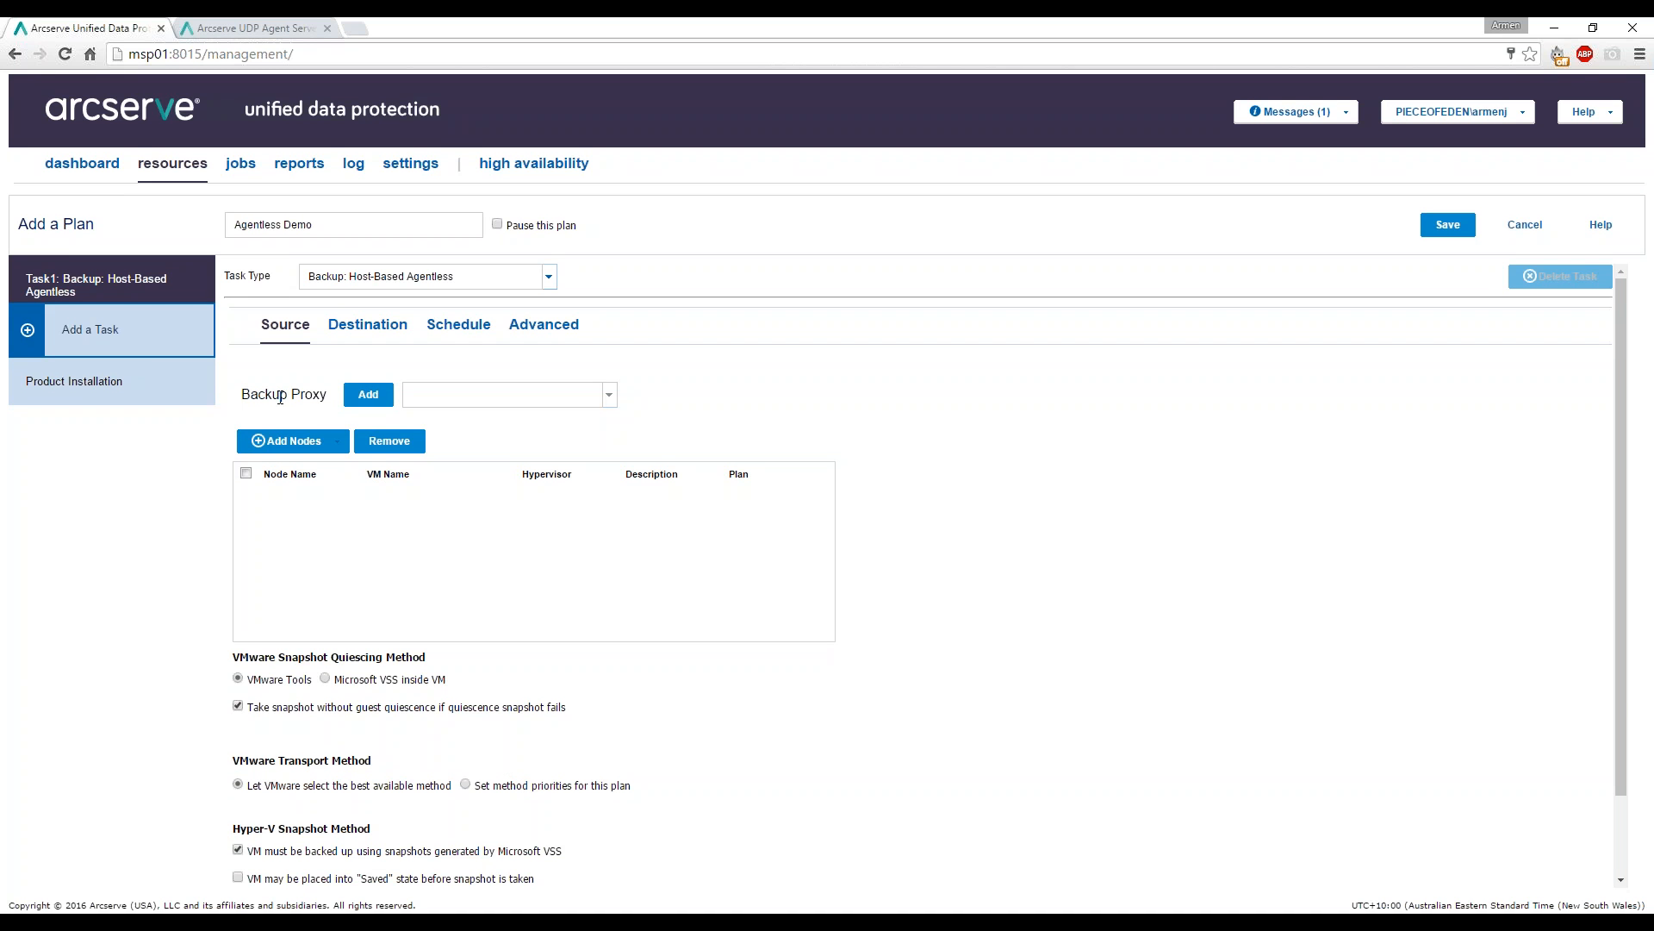
Add hyperv01 as the plan's backup proxy server.
click(368, 396)
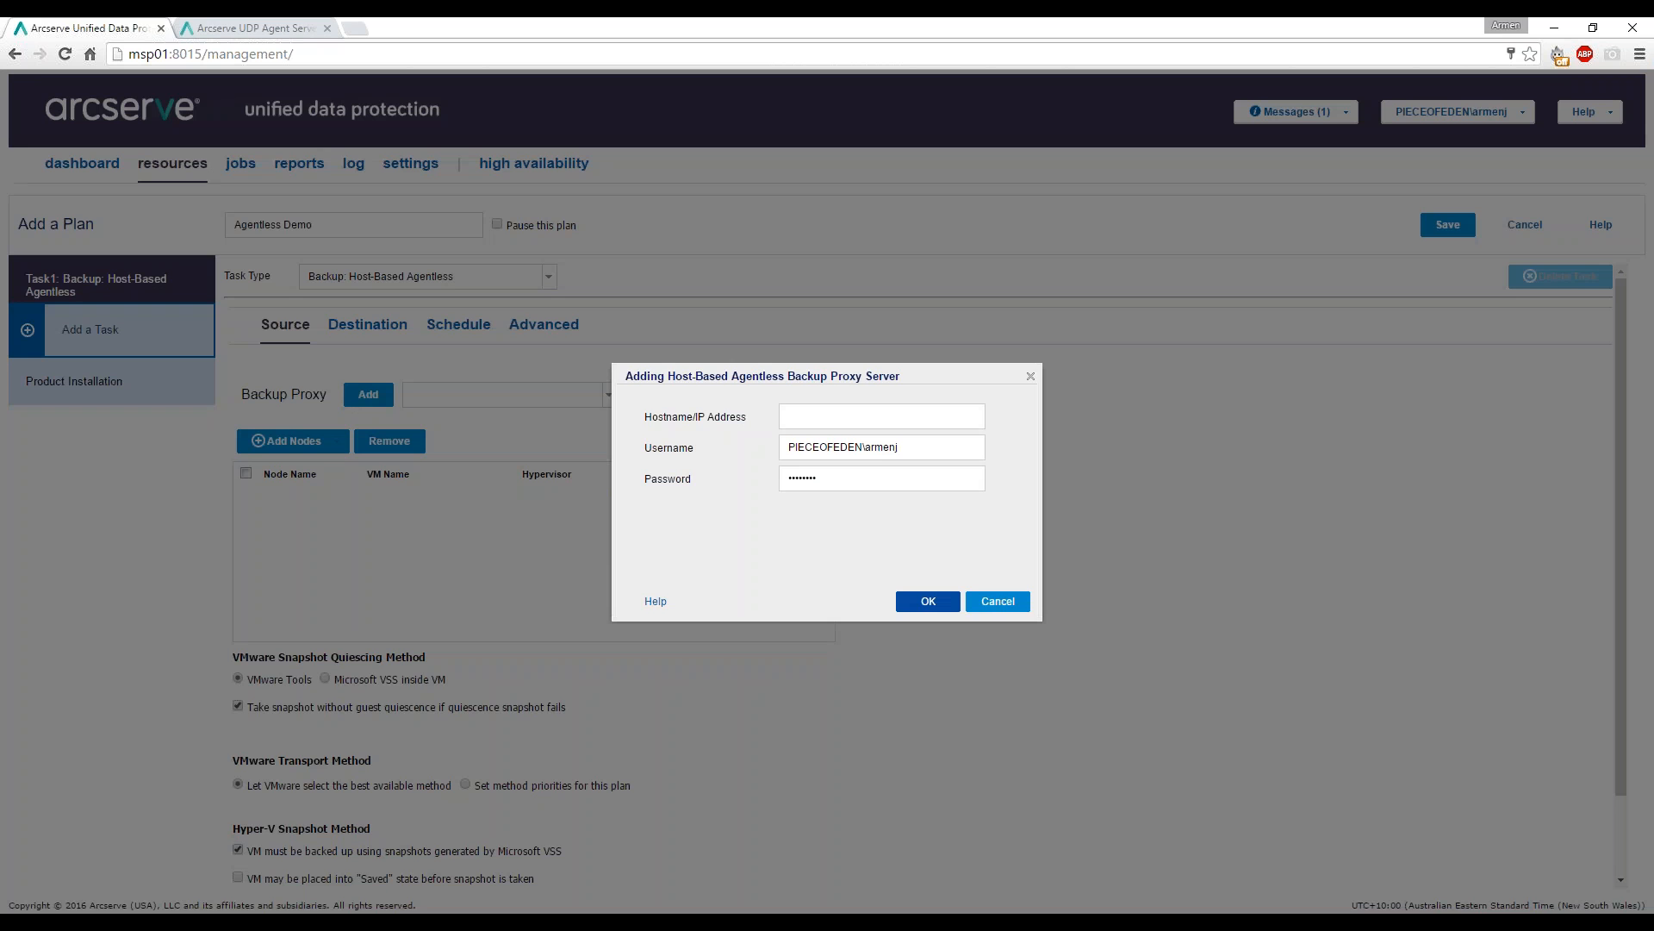
click(863, 418)
text(h)
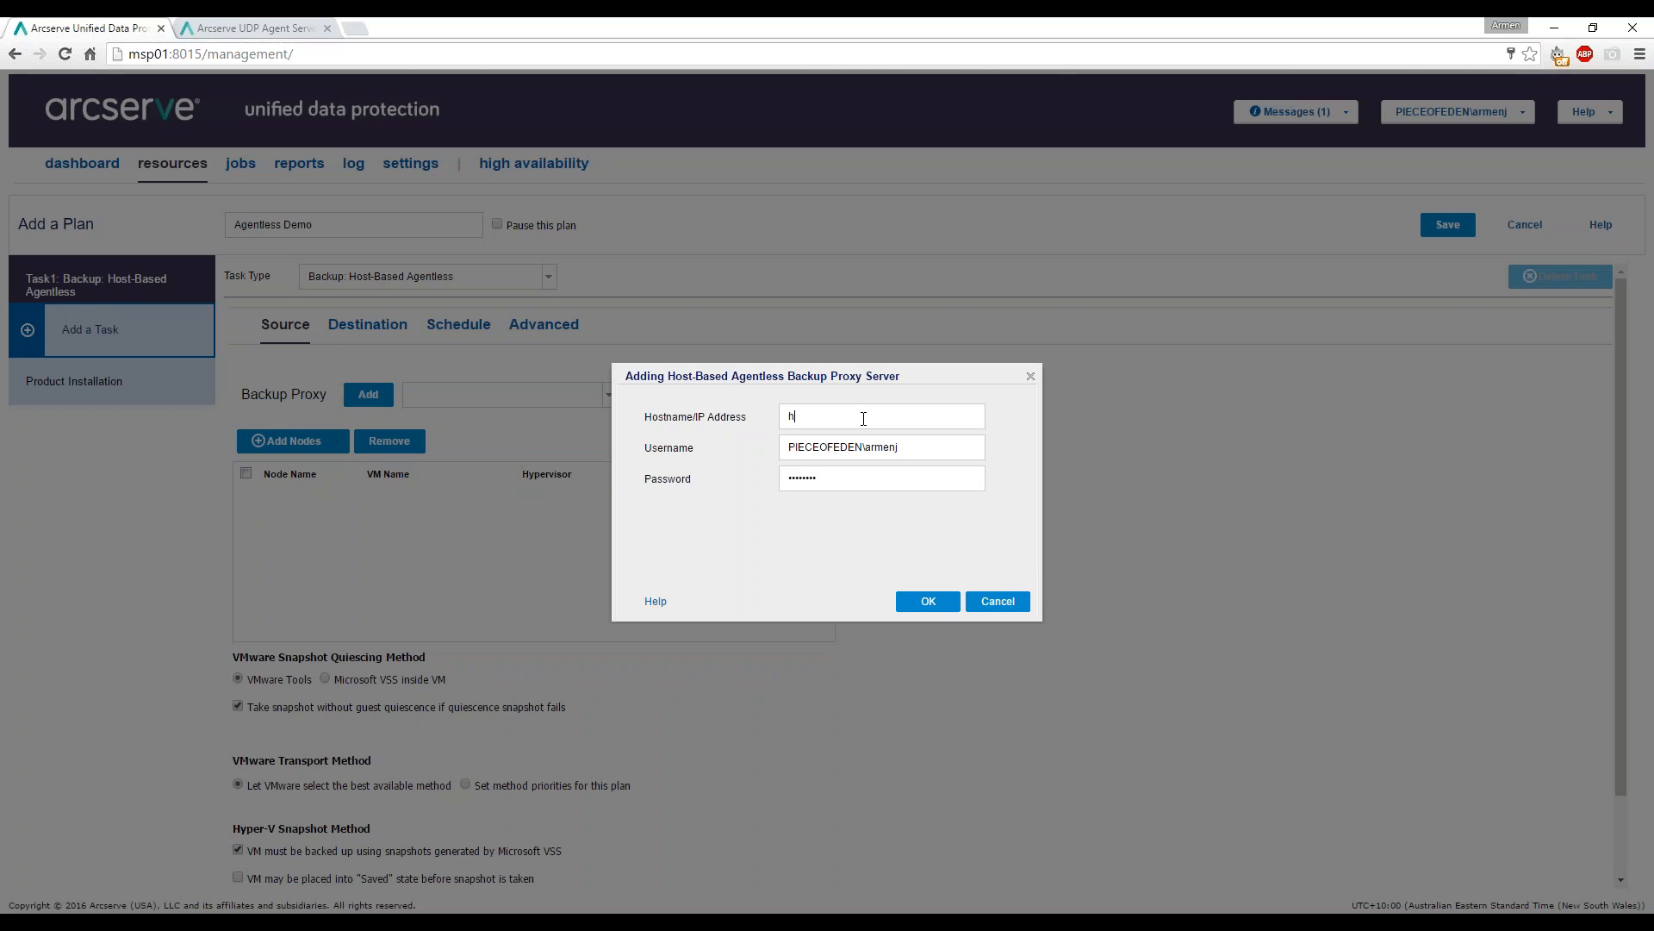
text(yperv01)
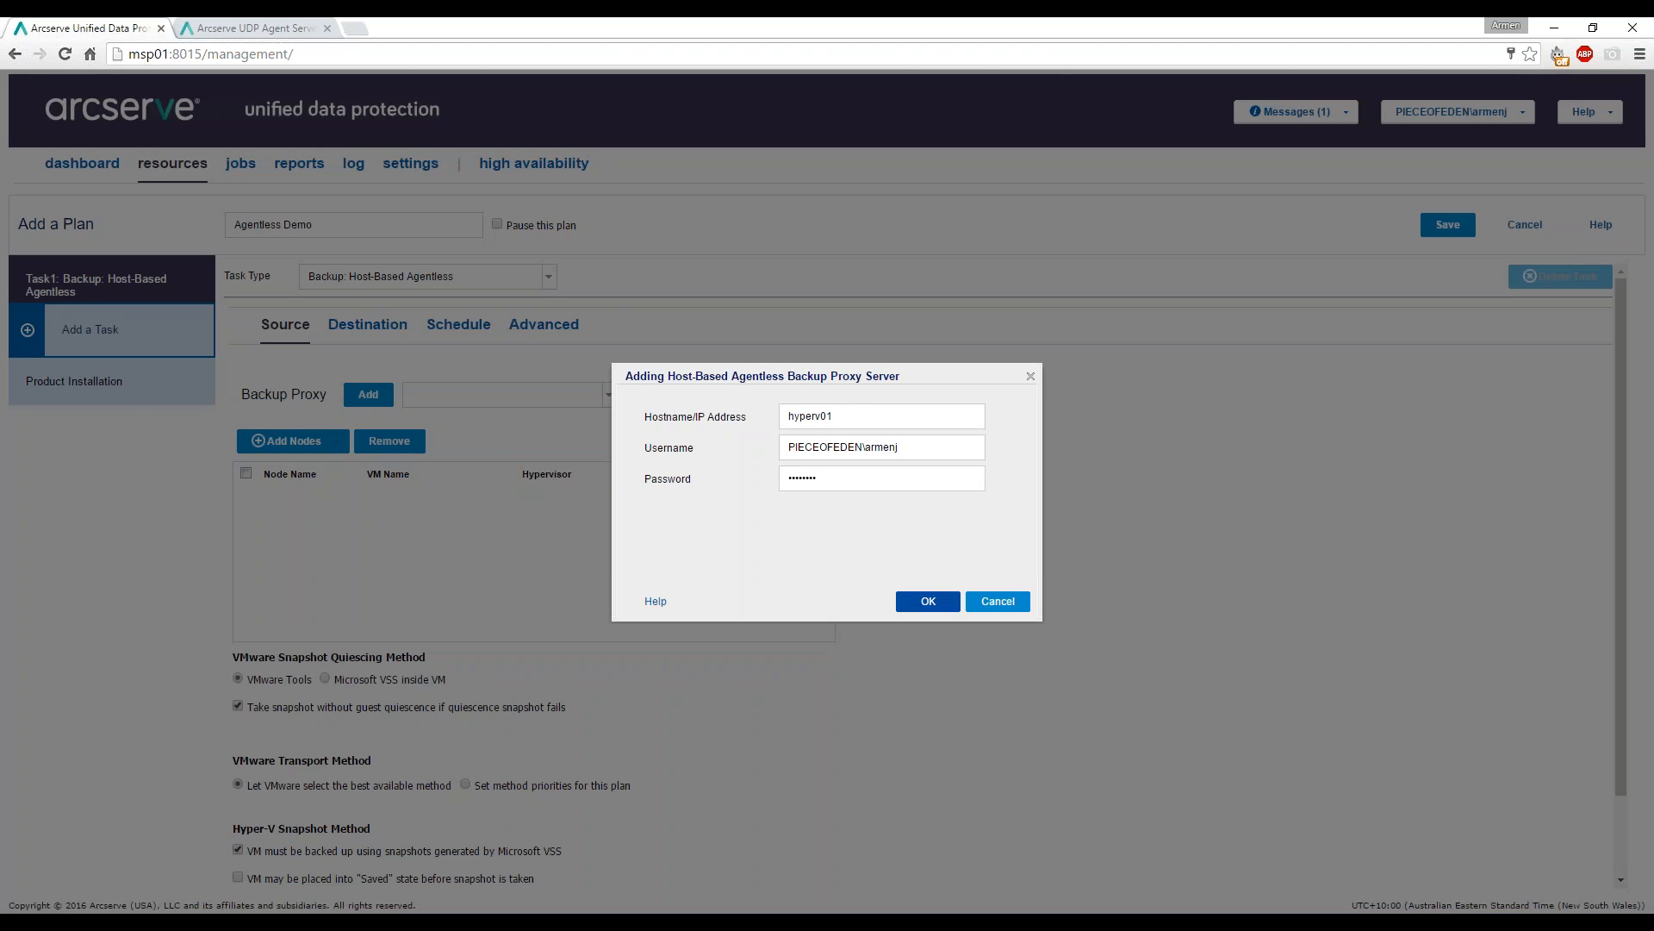
click(934, 605)
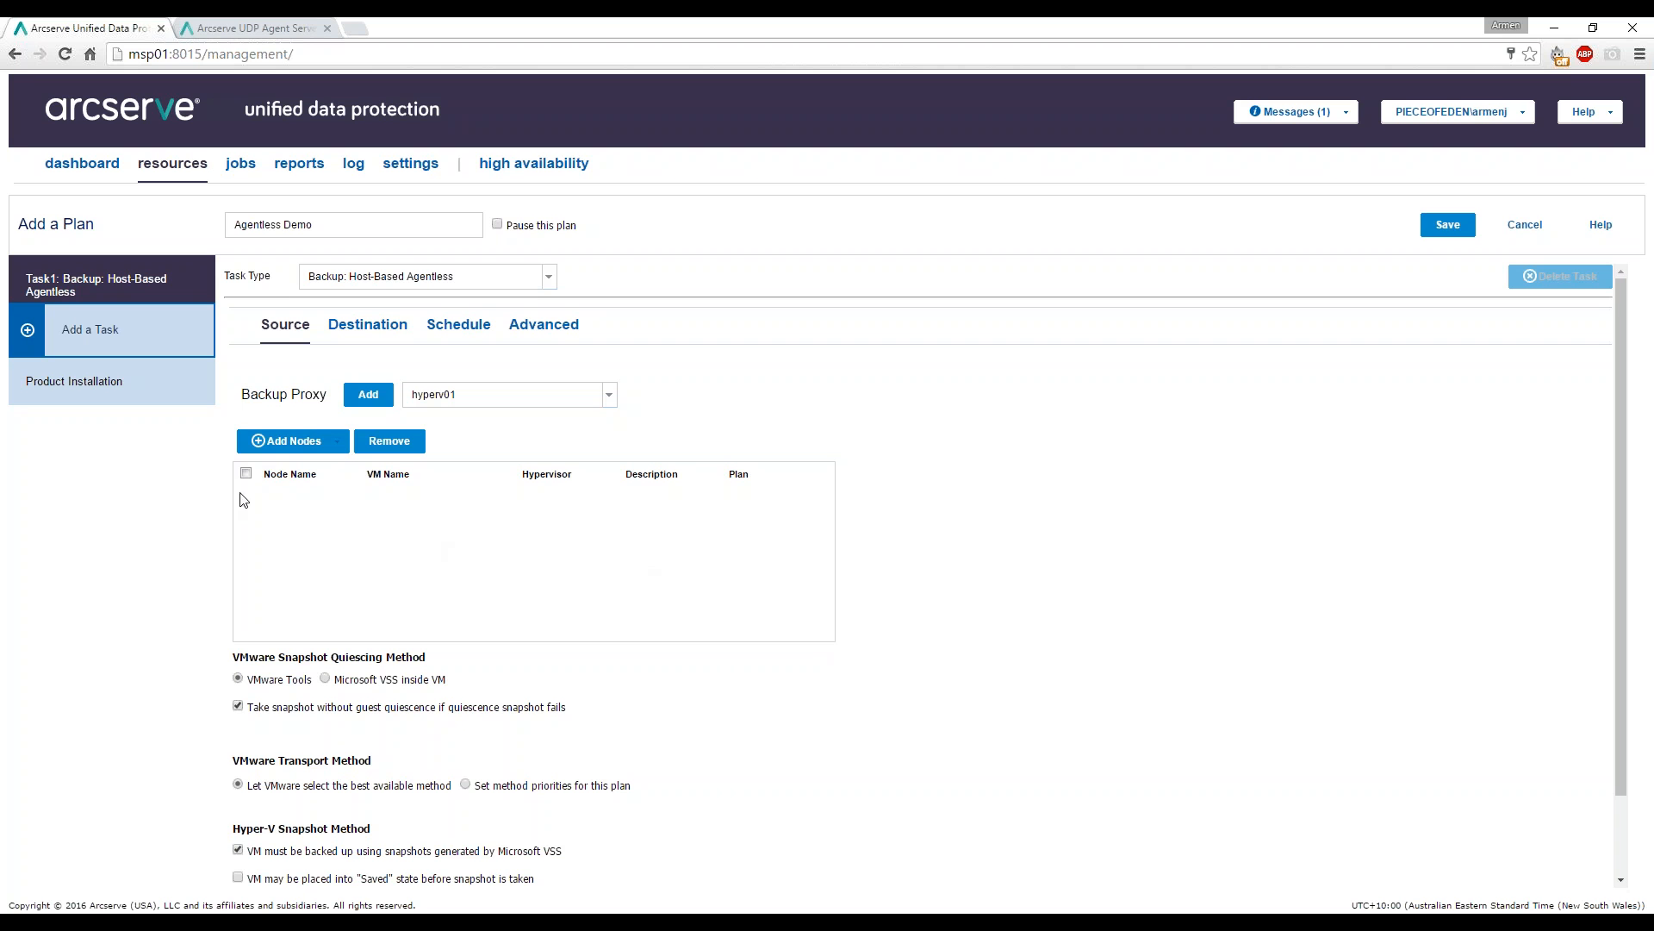
Add the ras01 virtual machine on hyperv01 as the plan's source node.
click(319, 449)
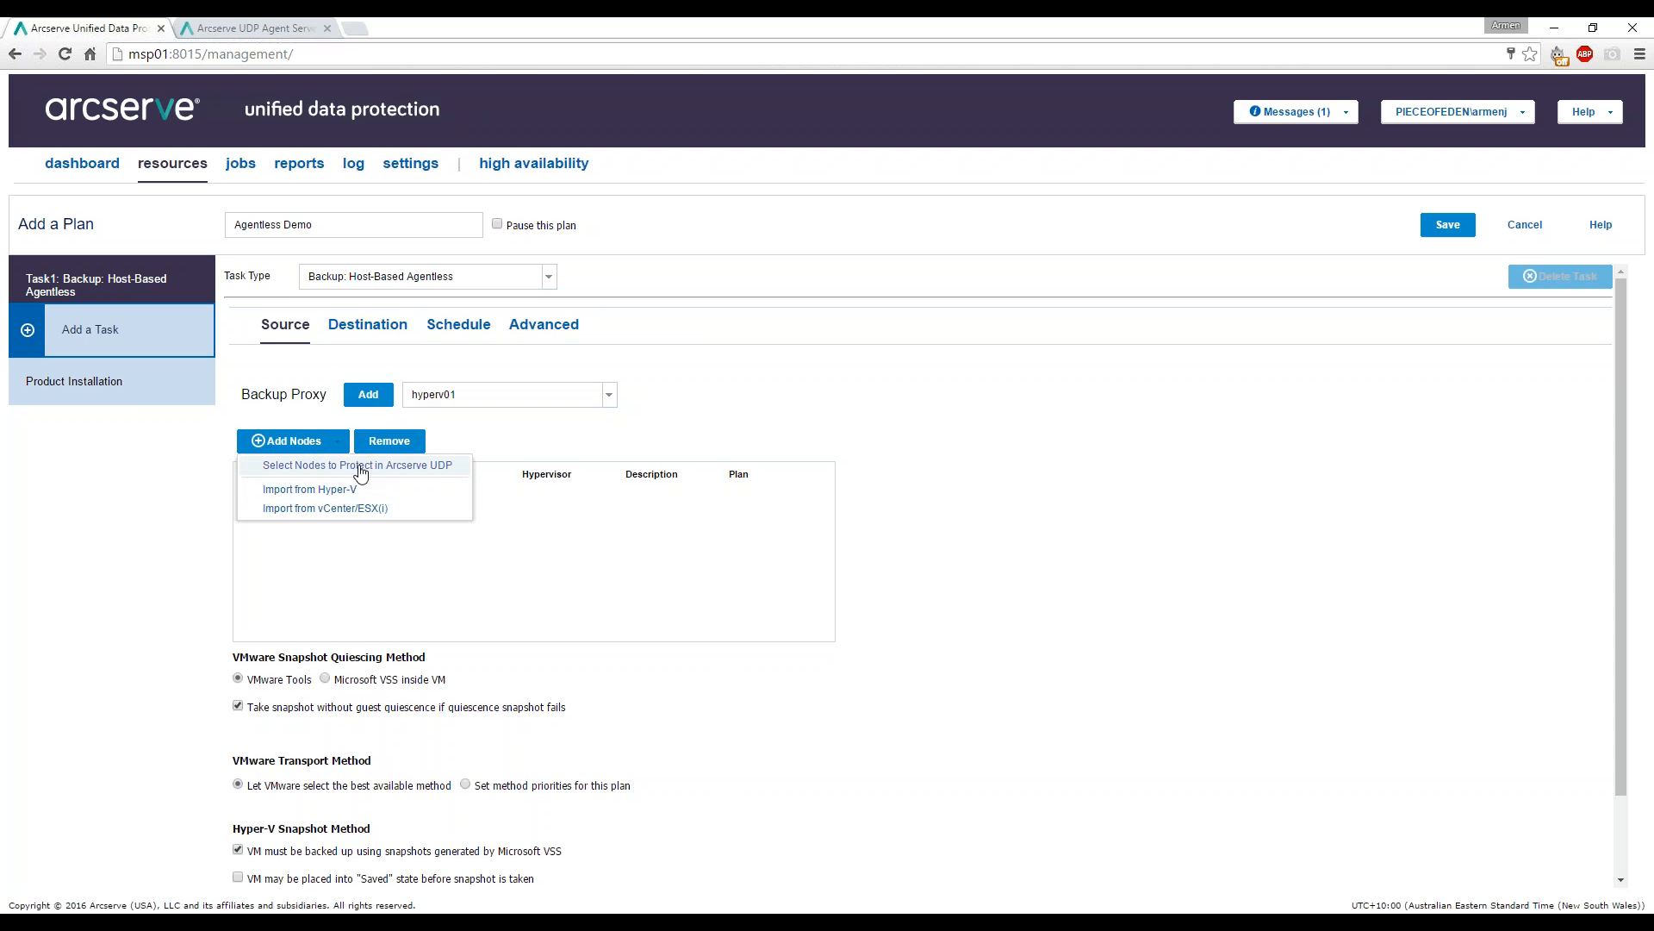
click(359, 467)
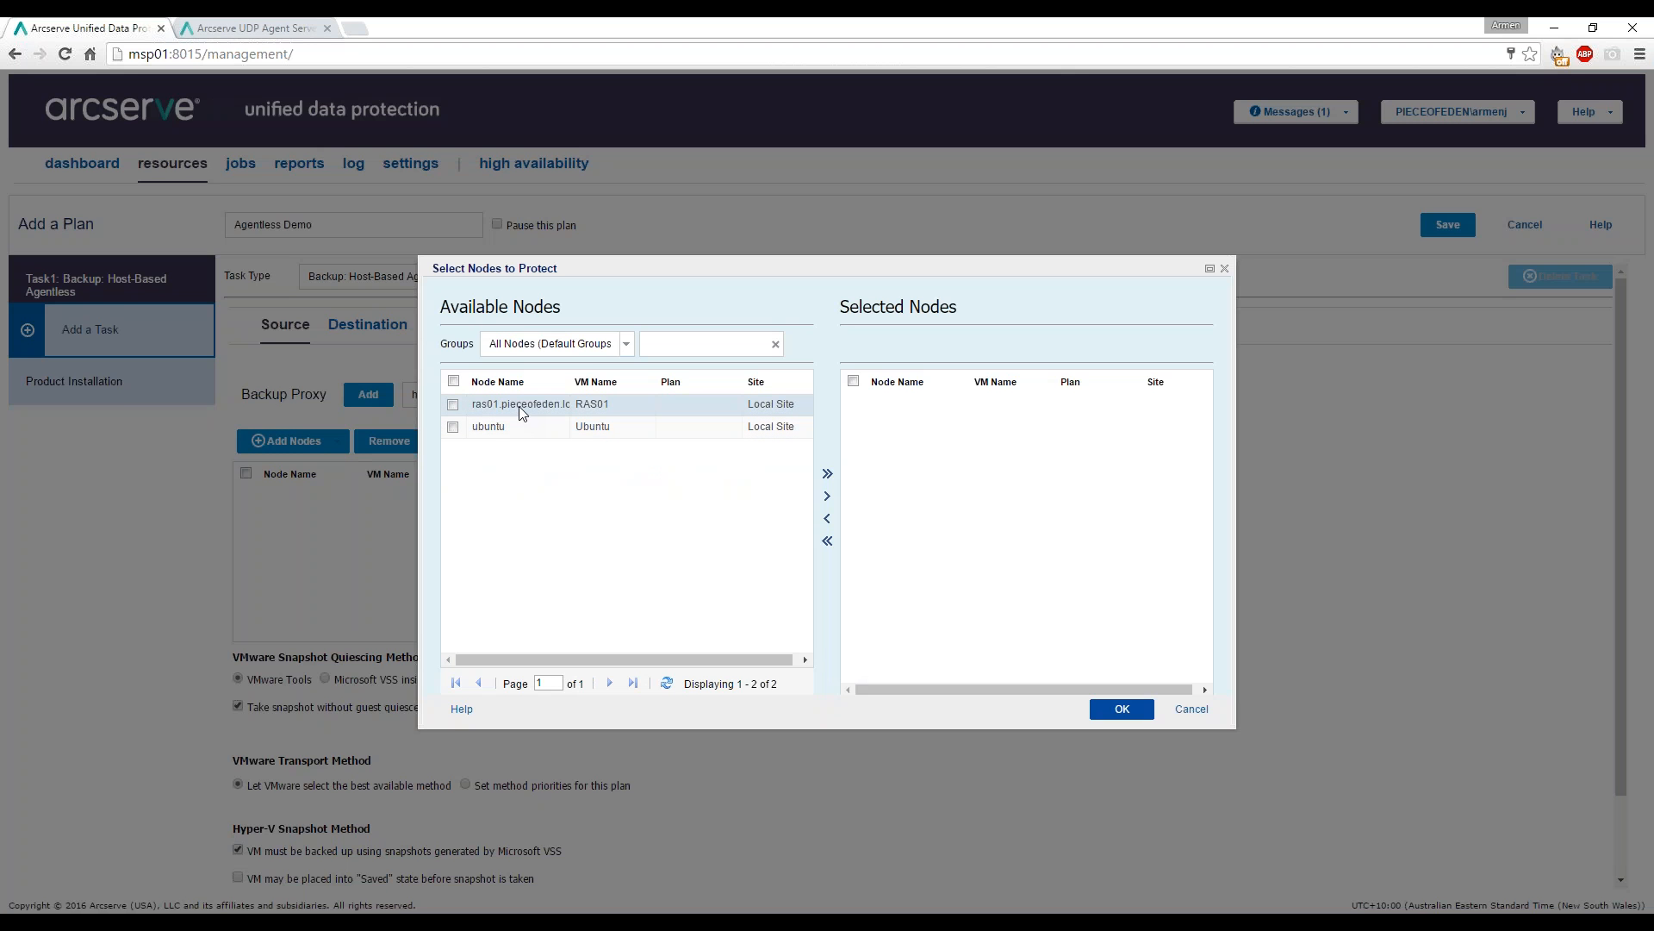
click(454, 406)
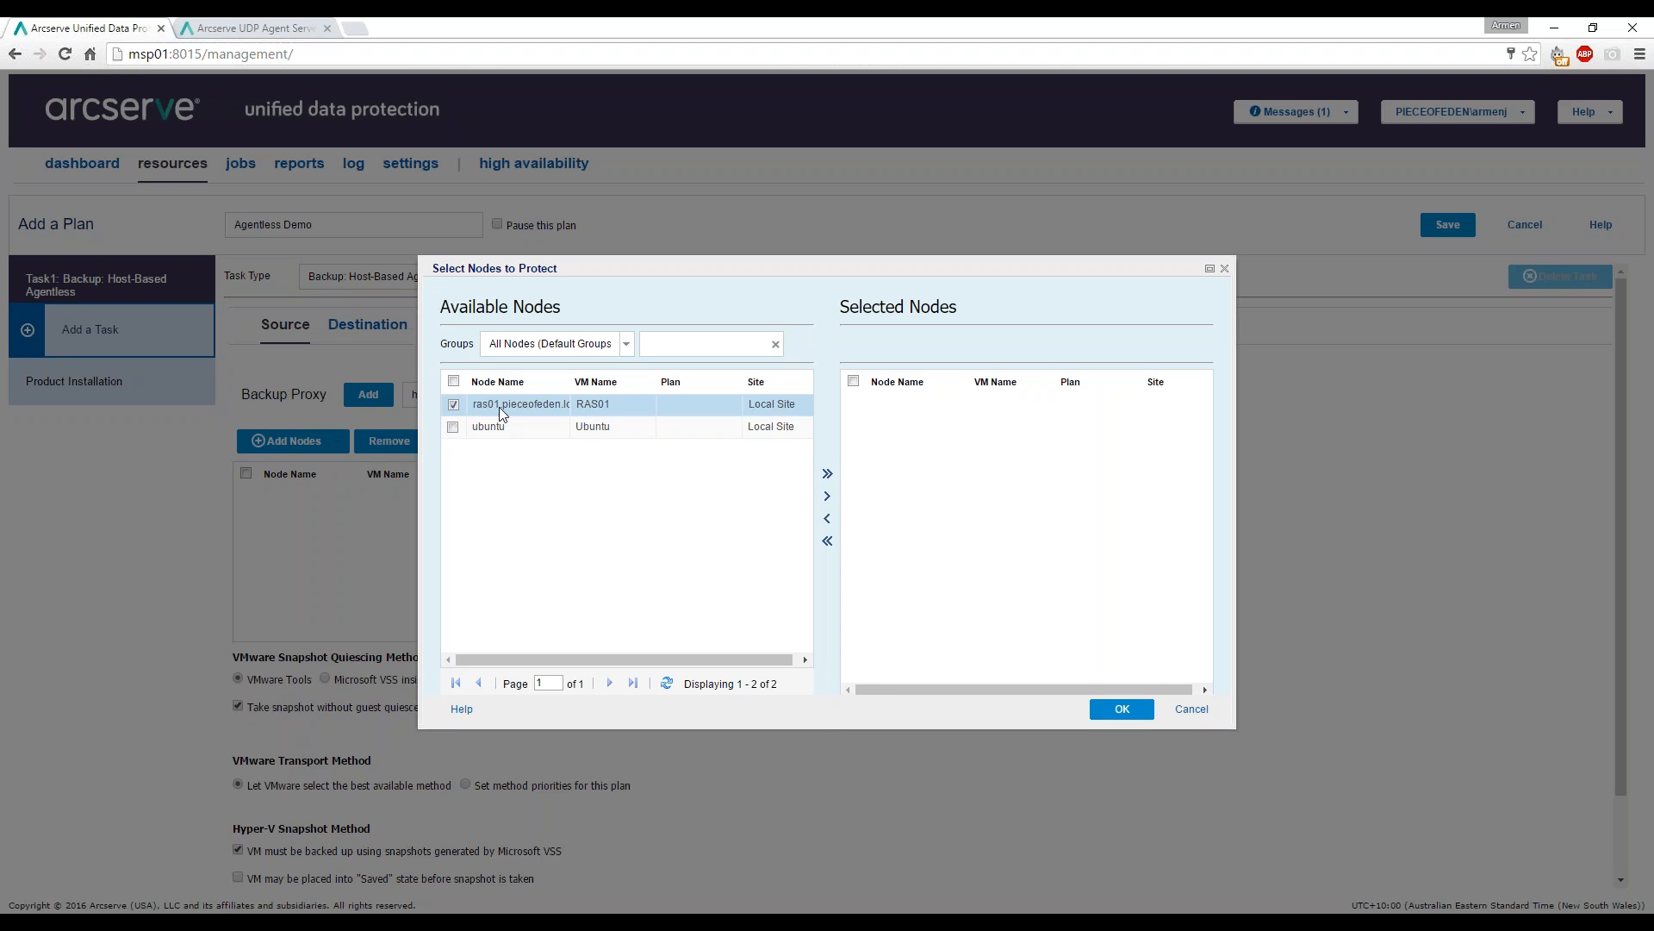
click(827, 496)
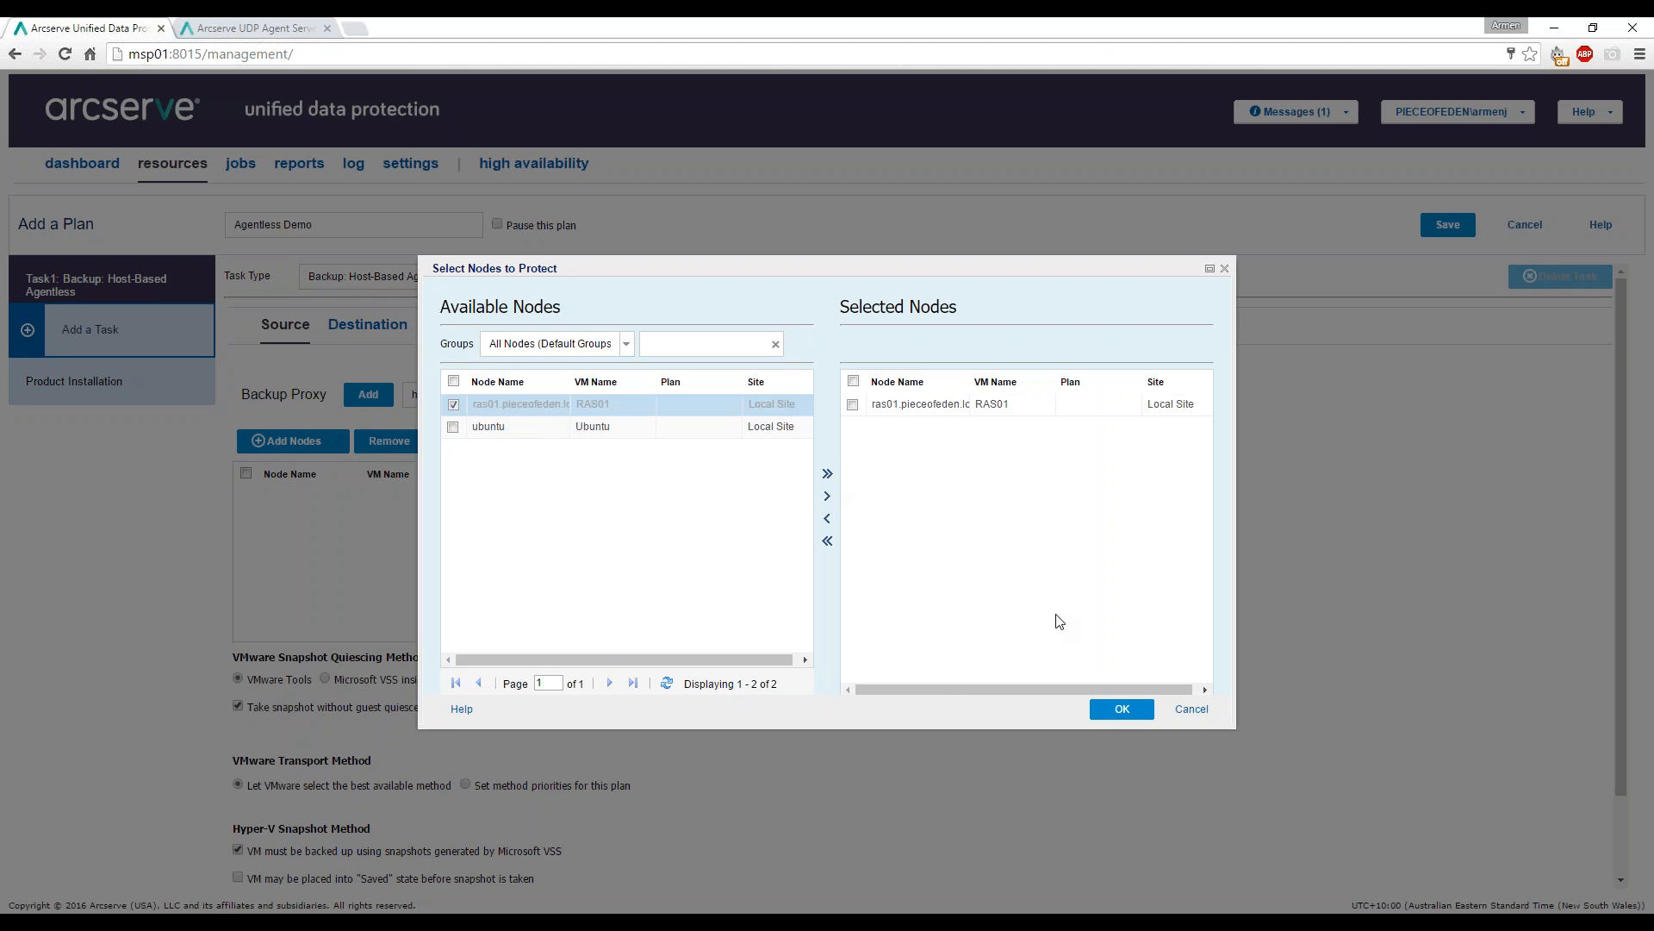
click(1120, 709)
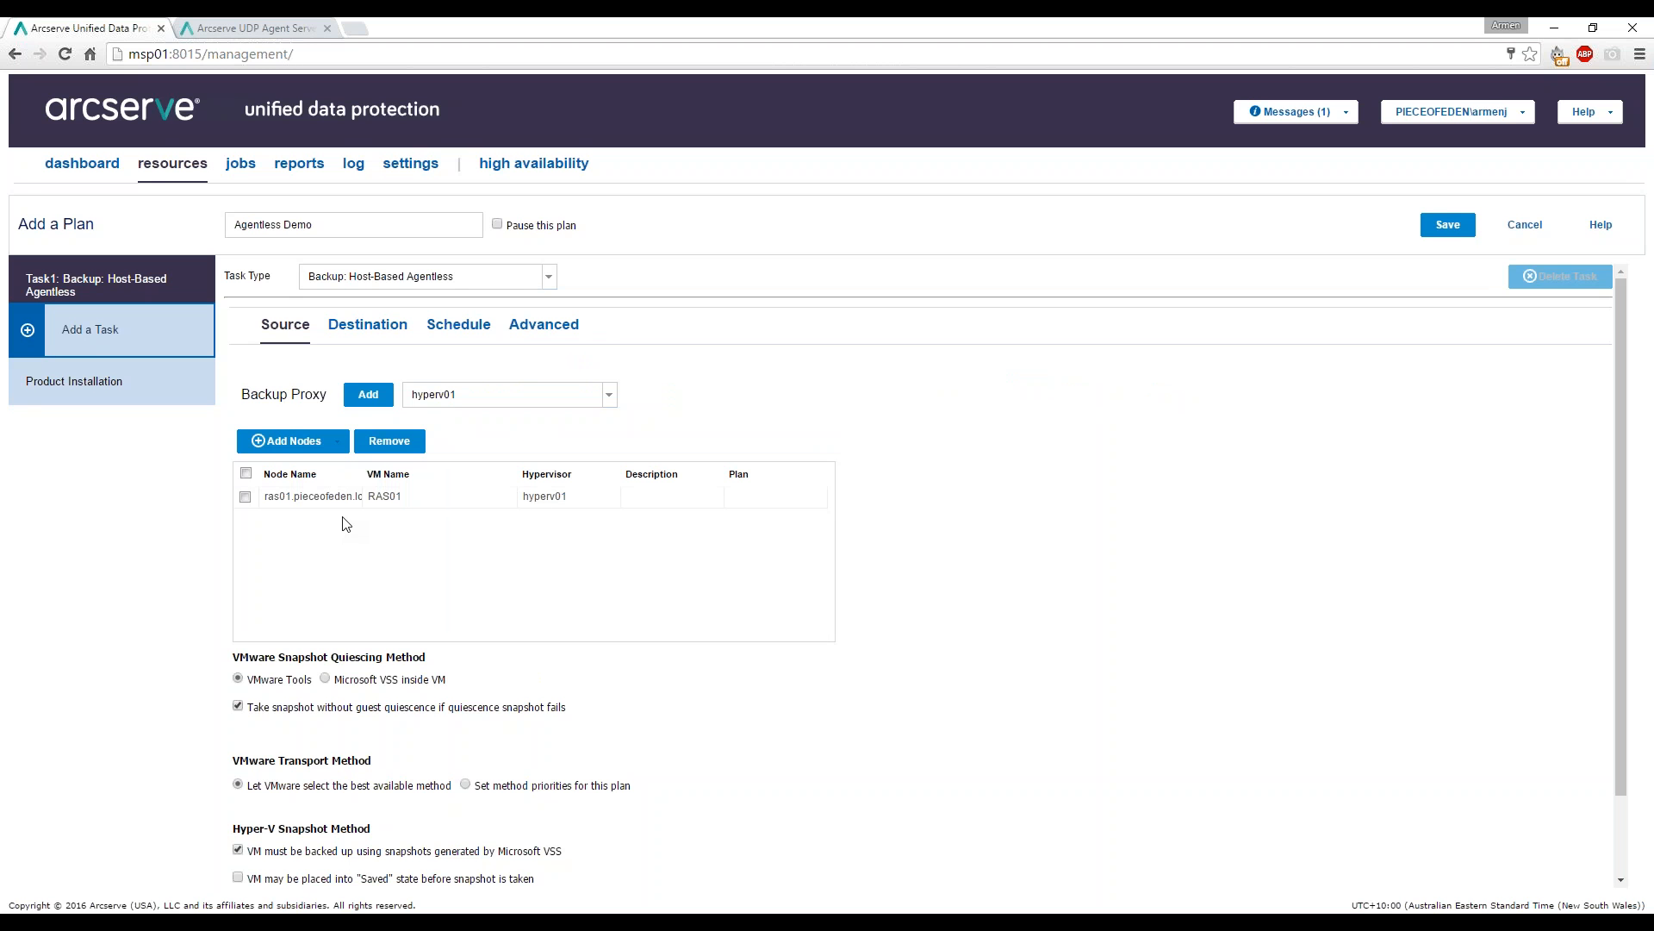
scroll(375, 528, down, 1)
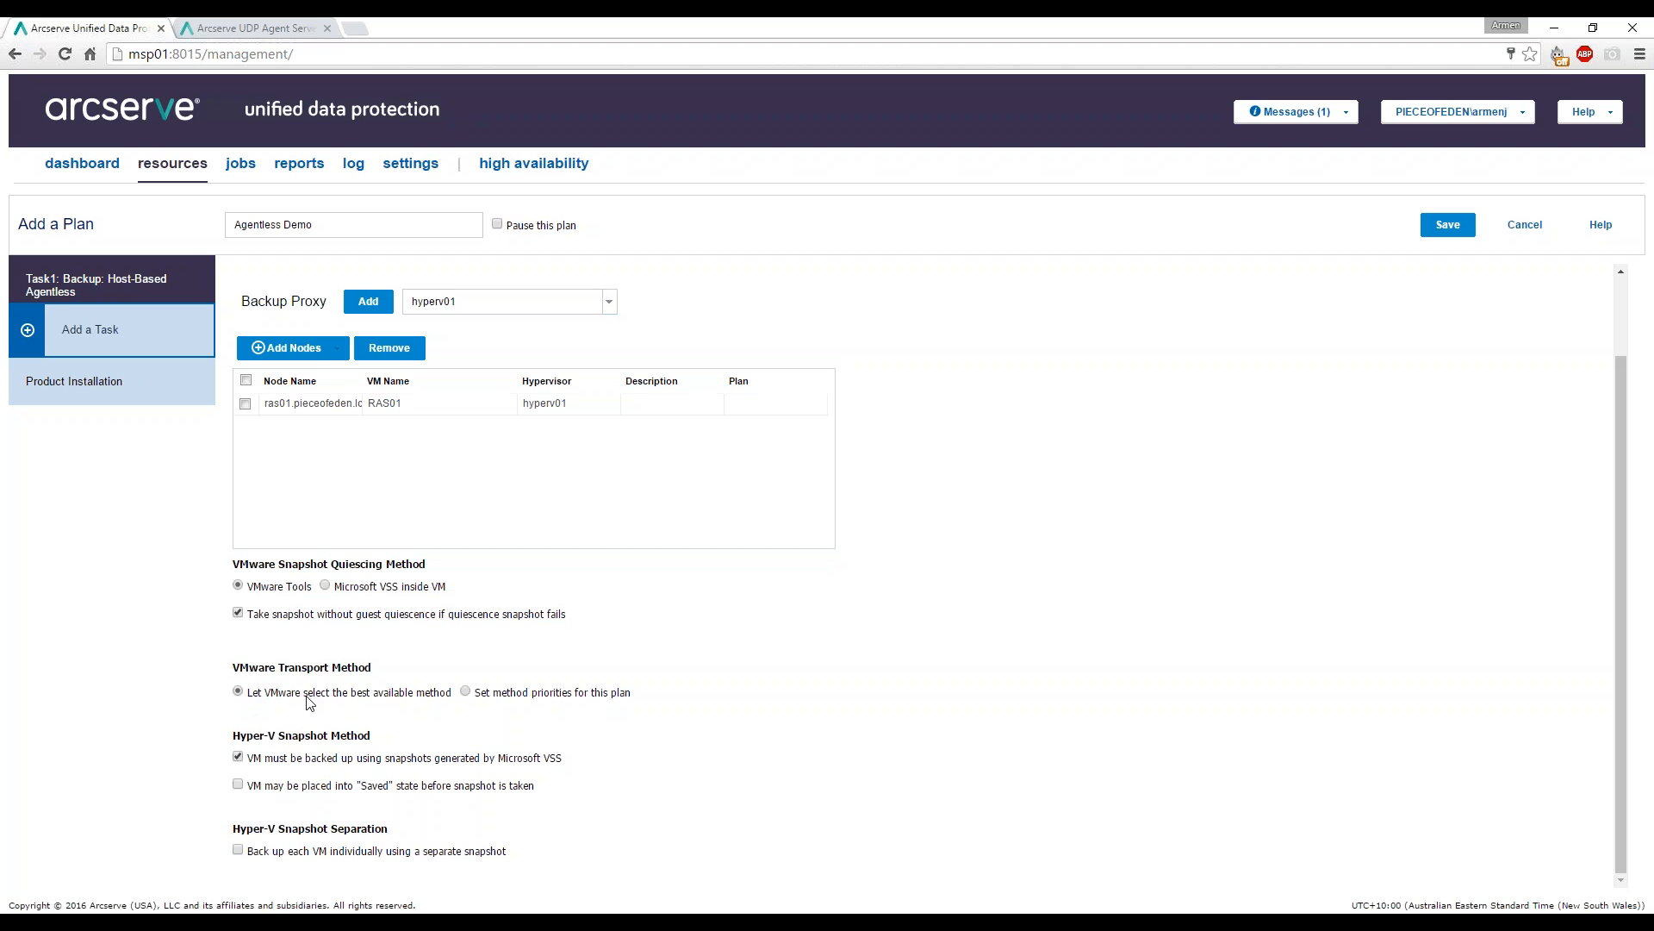
click(466, 692)
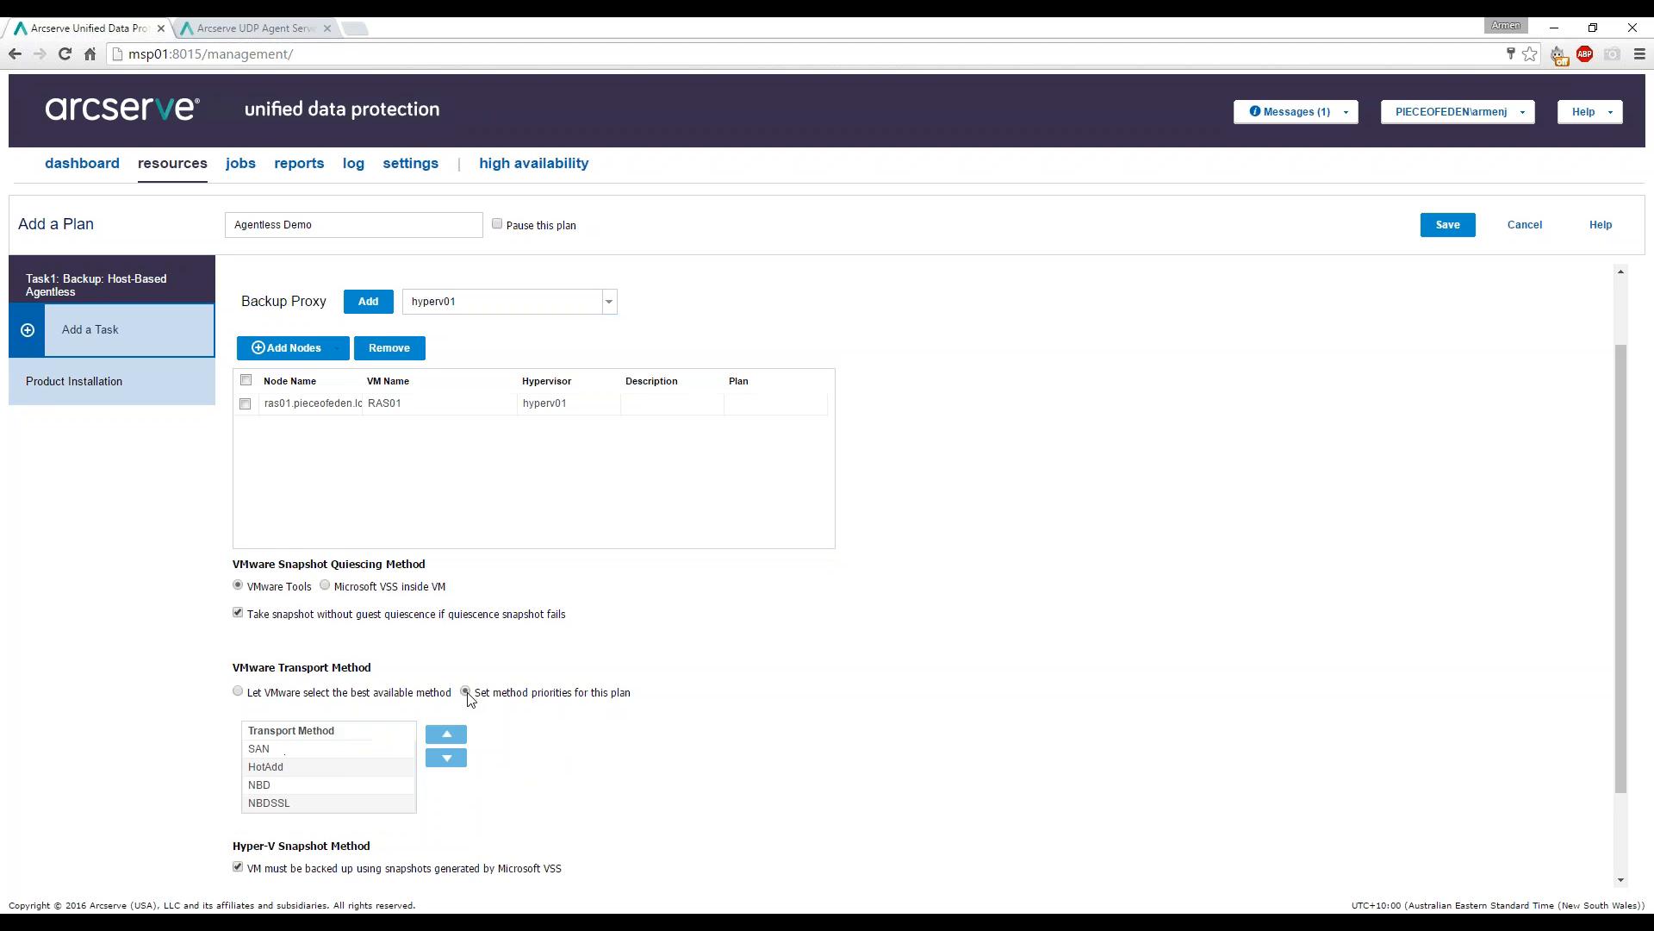
click(338, 766)
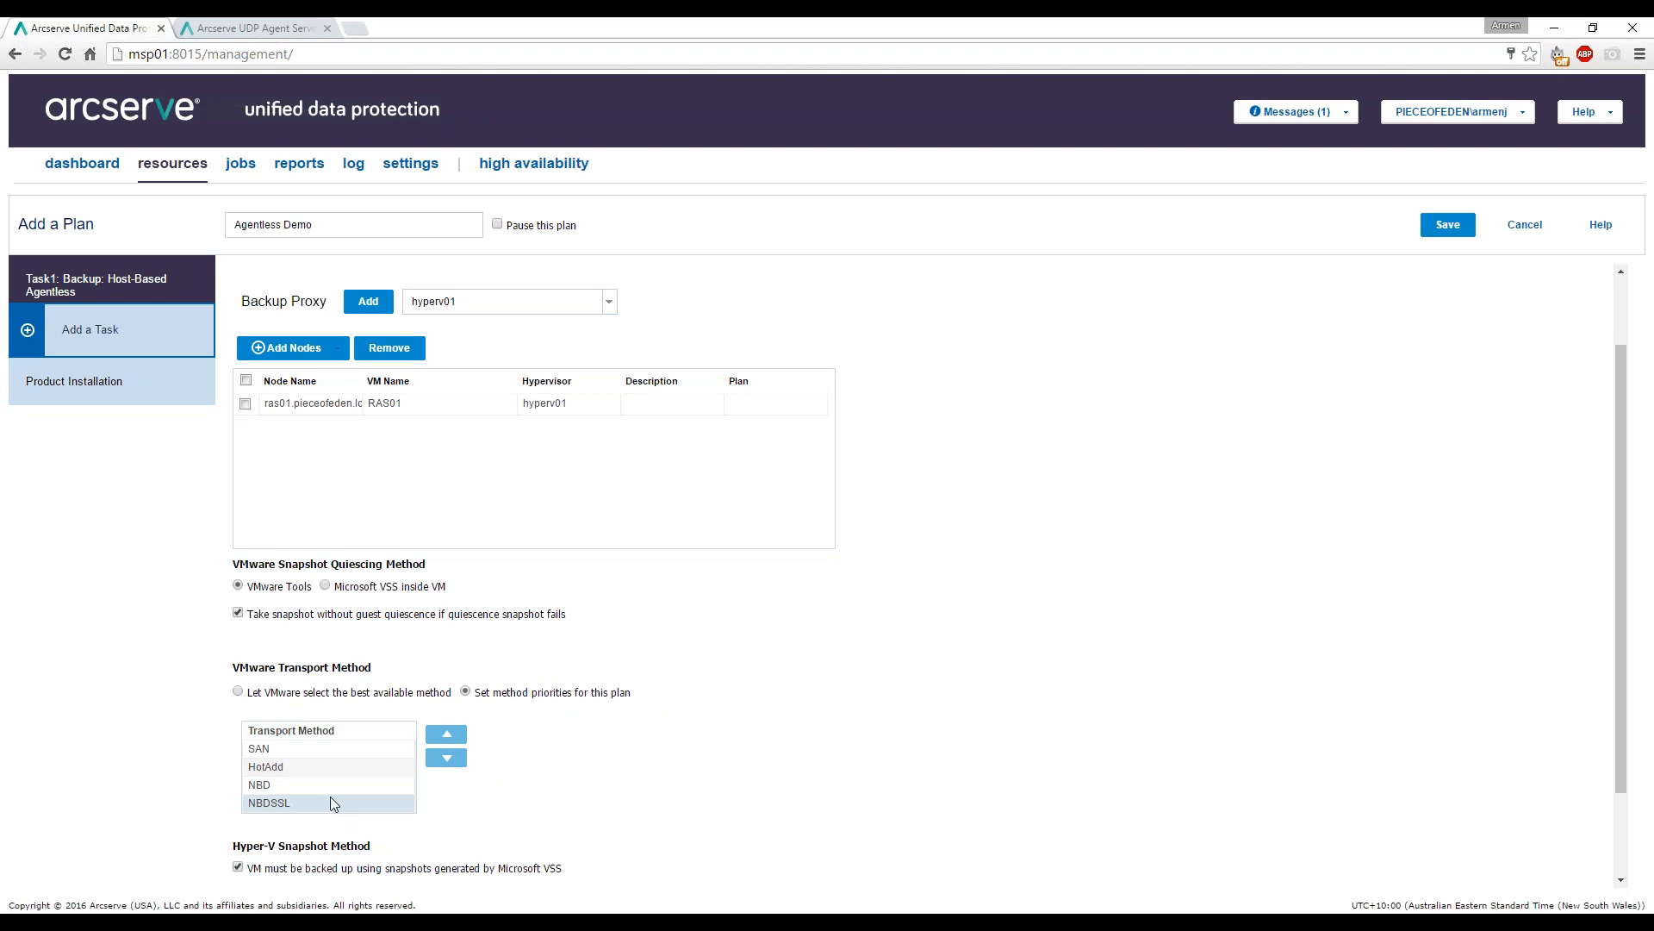
click(337, 785)
click(344, 694)
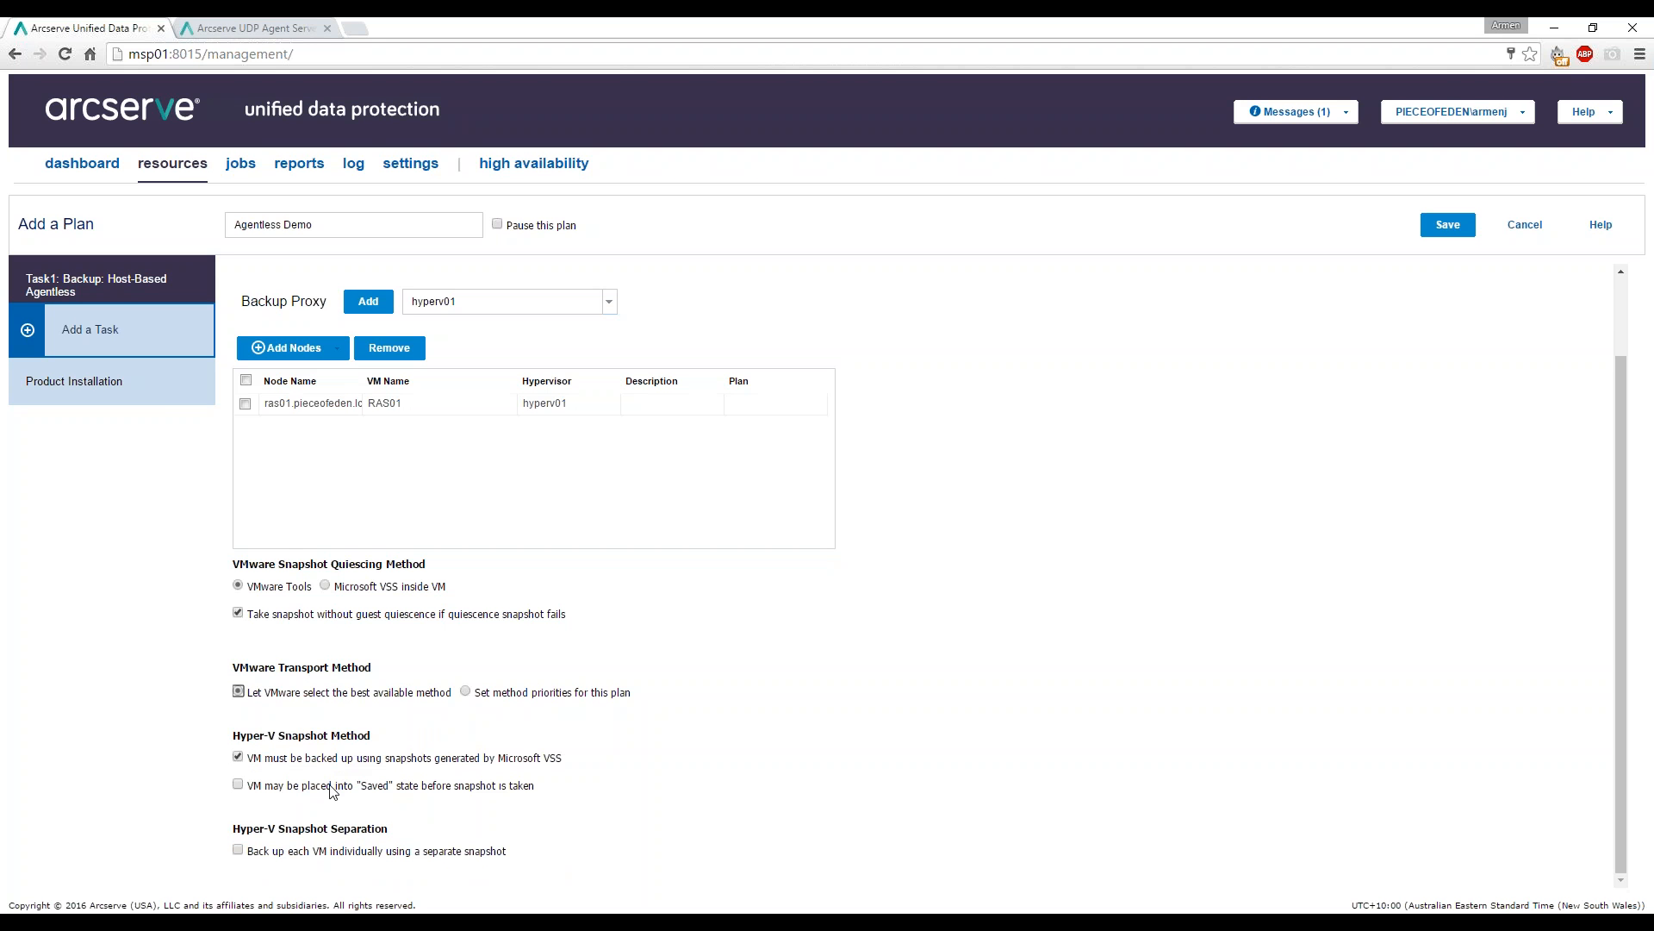
click(695, 630)
scroll(308, 862, up, 2)
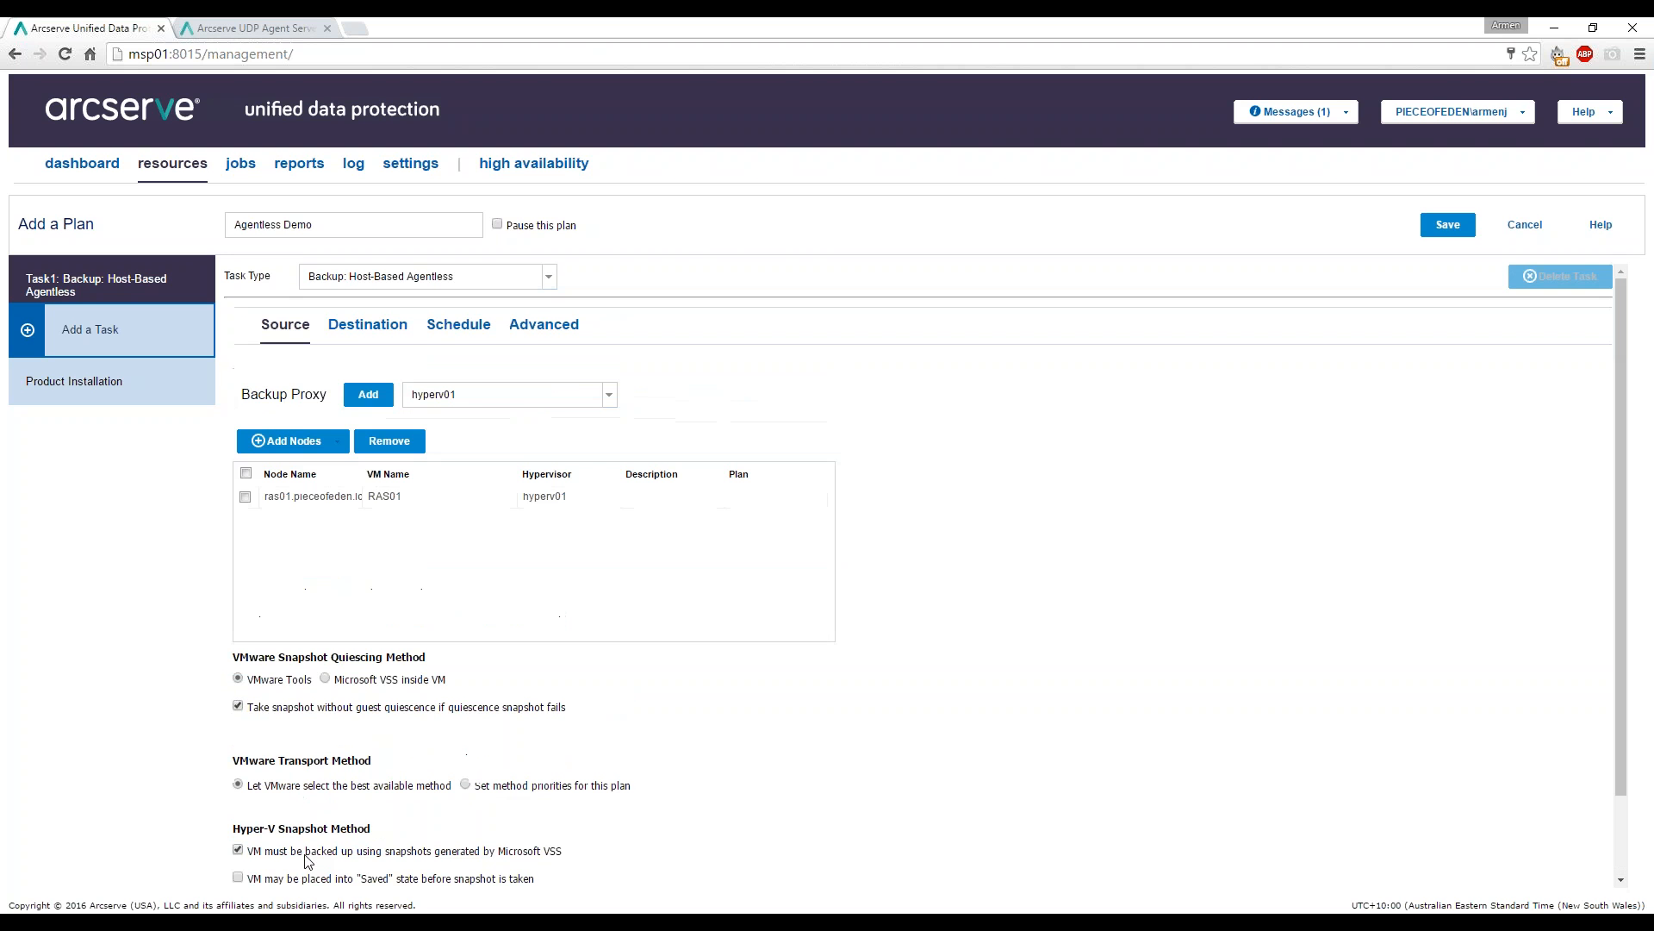
Set the backup destination to shared folder \\NAS01\USBdisk2\UDP_Backup, then review the schedule.
click(363, 328)
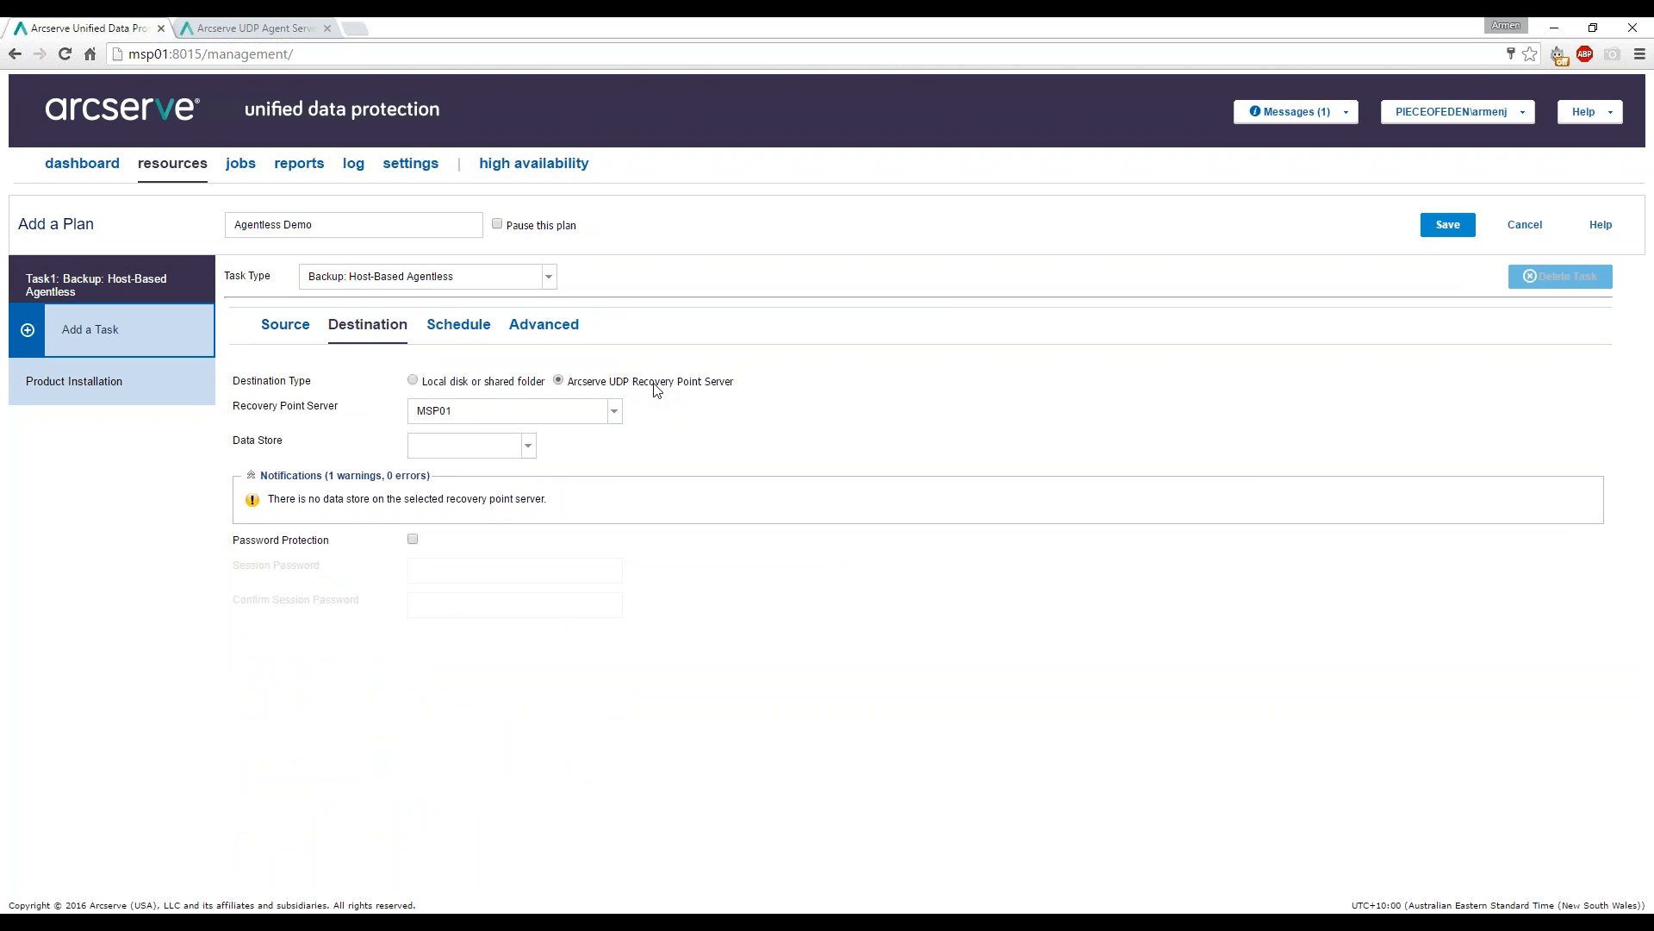
click(483, 384)
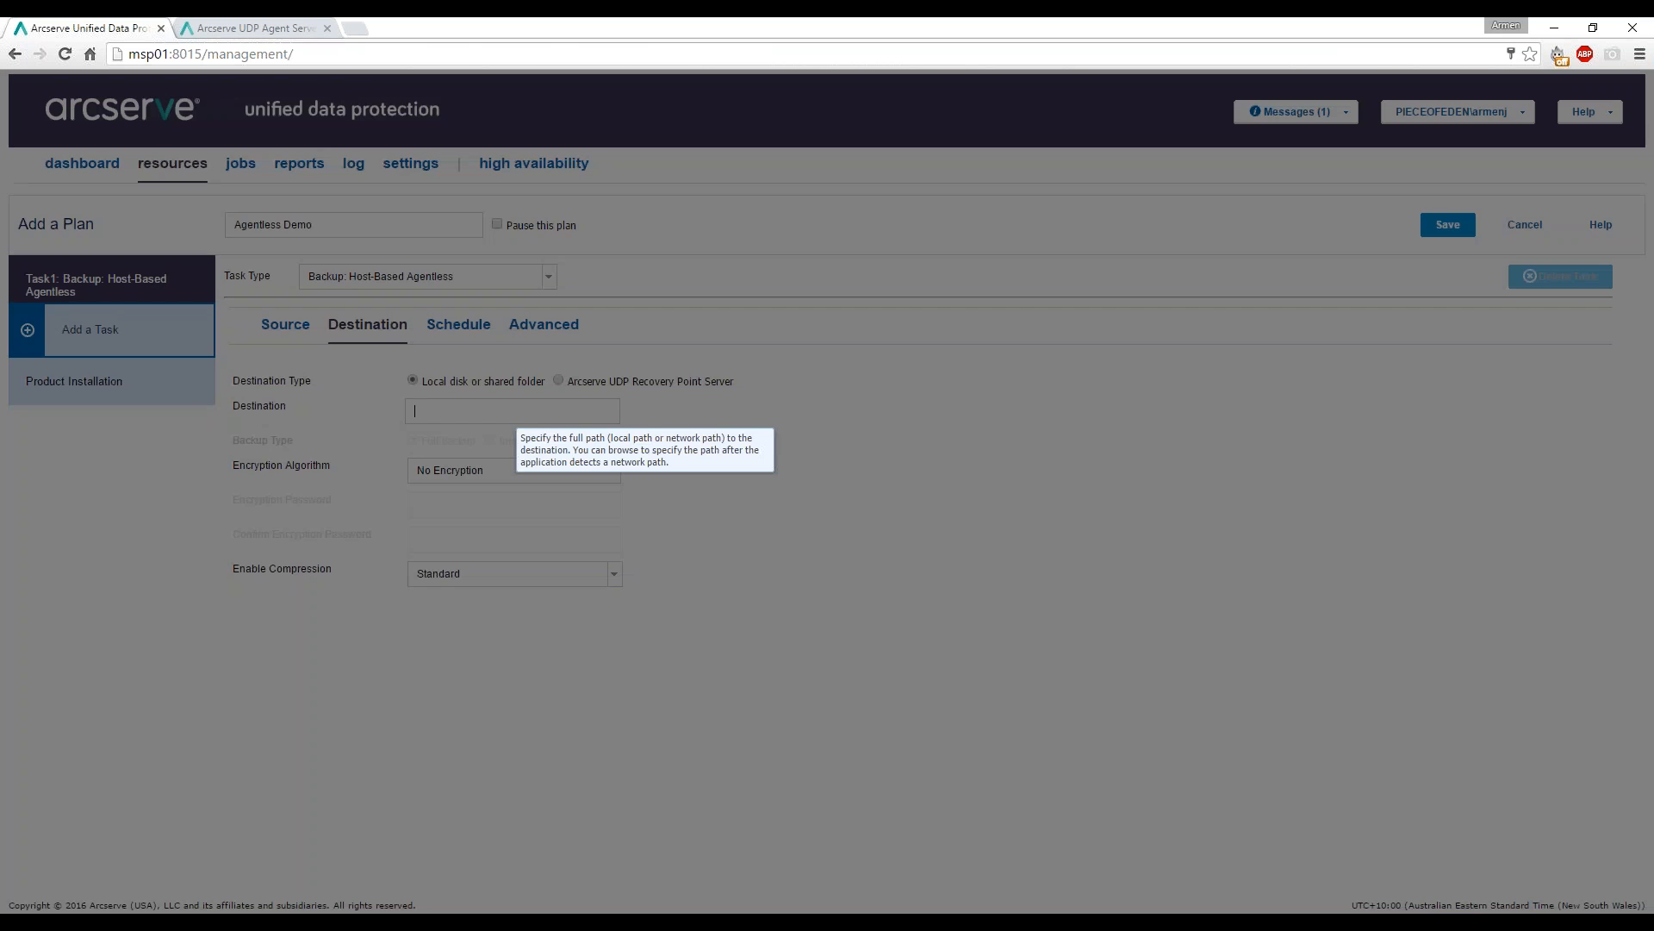
click(509, 411)
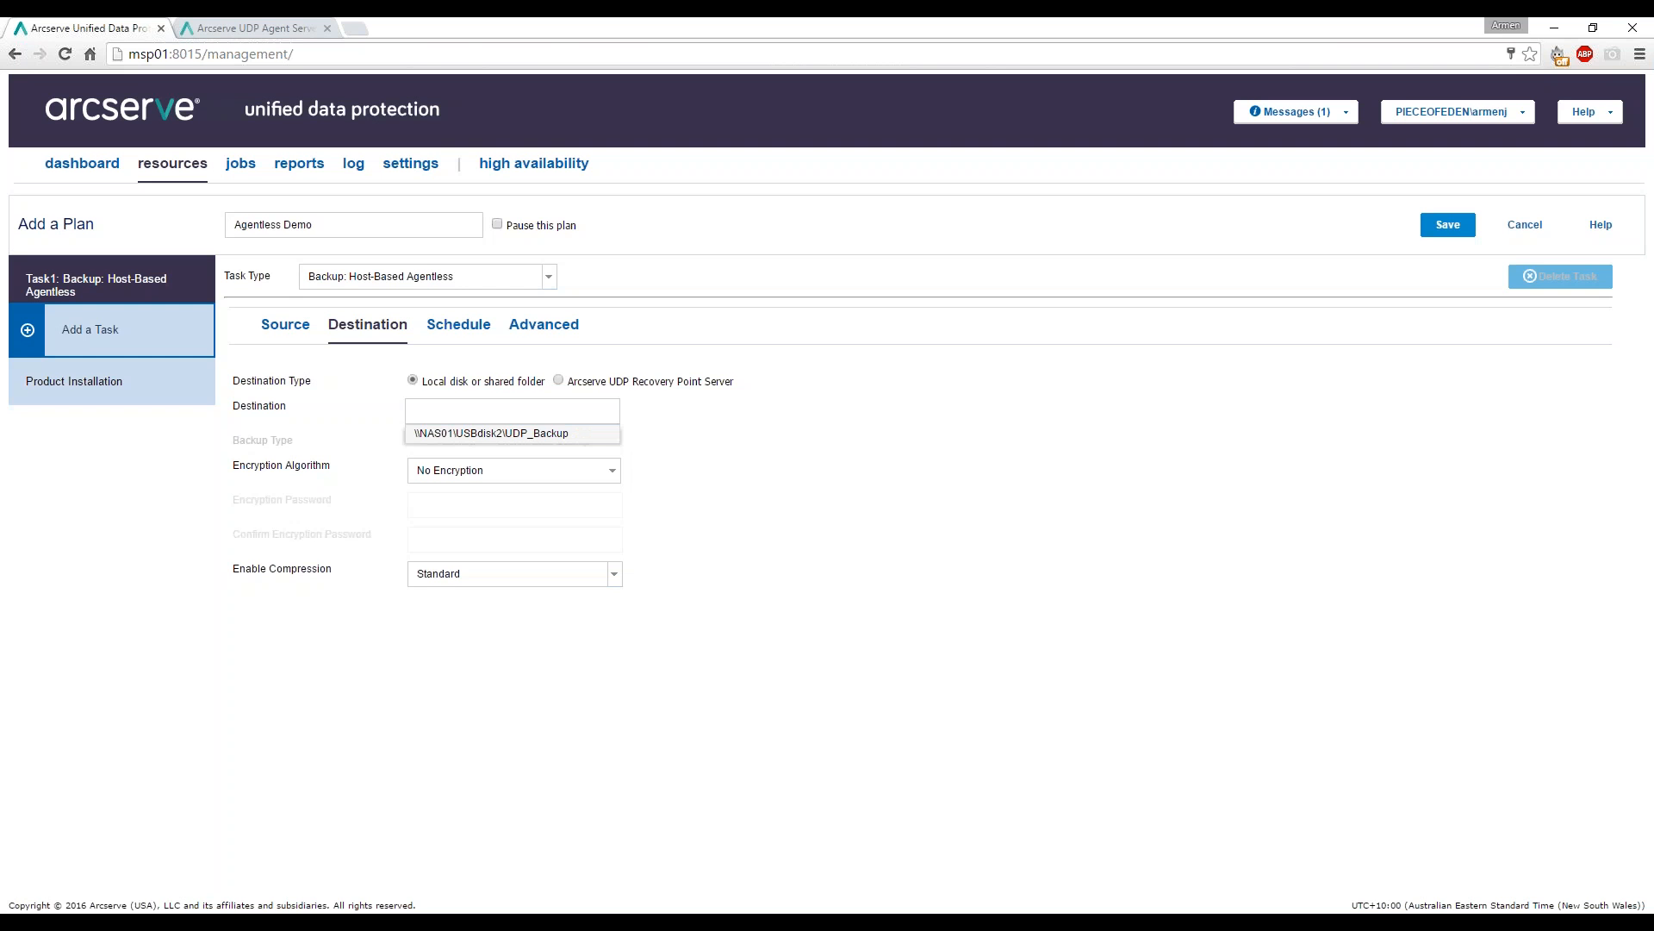
click(594, 433)
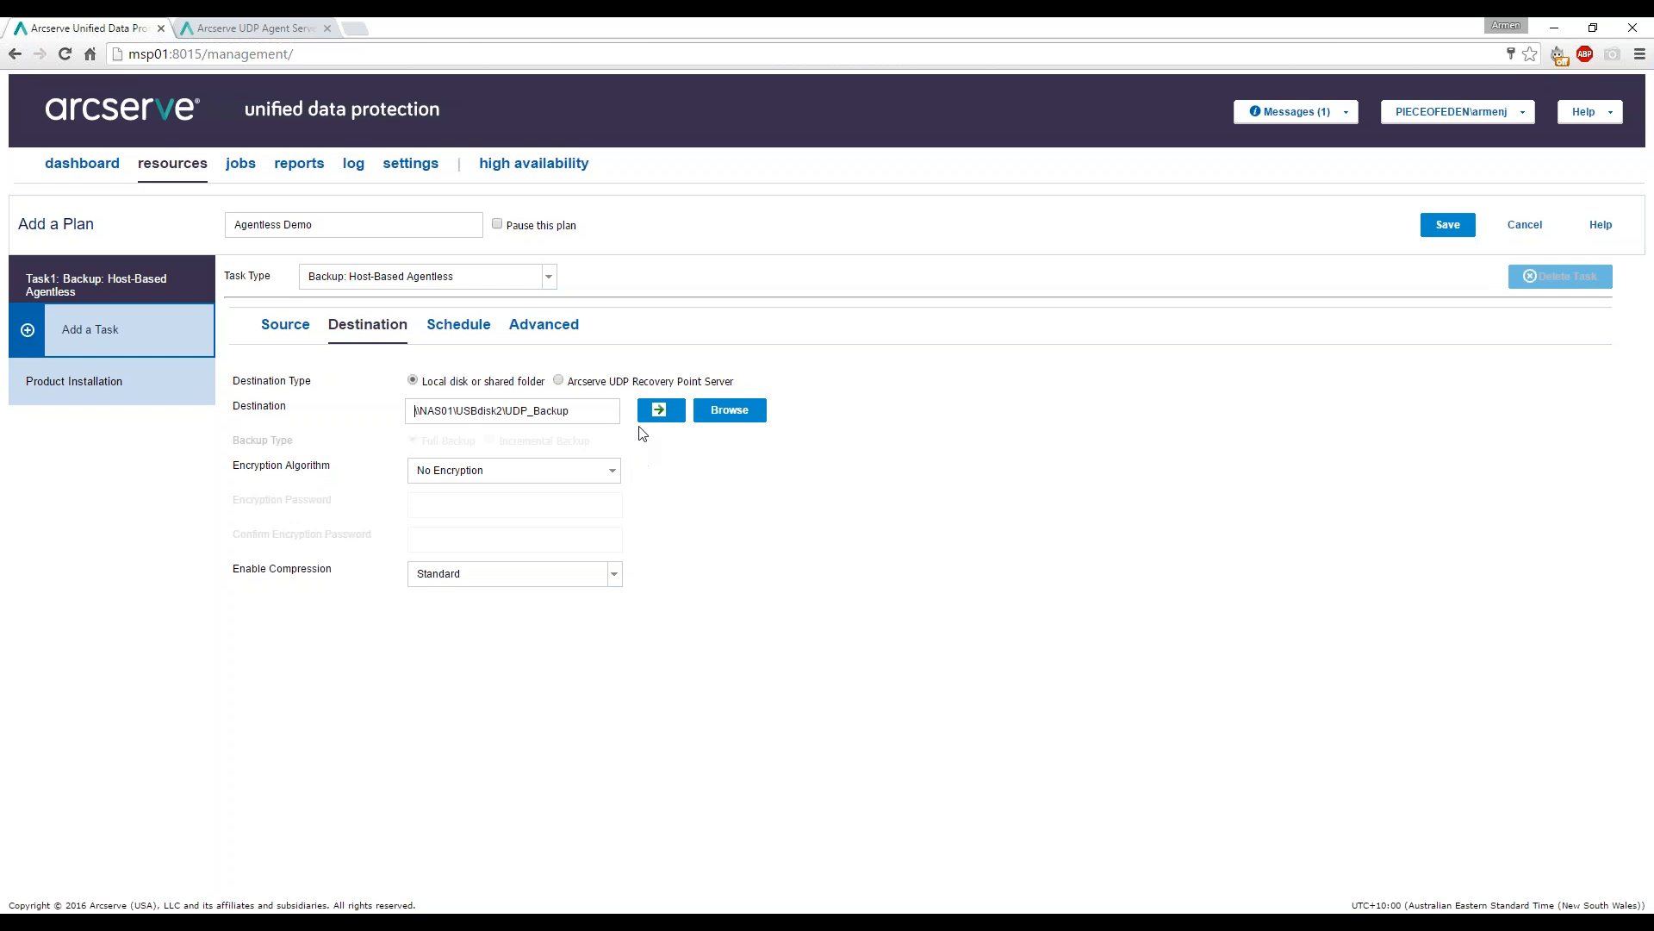
click(660, 411)
click(814, 555)
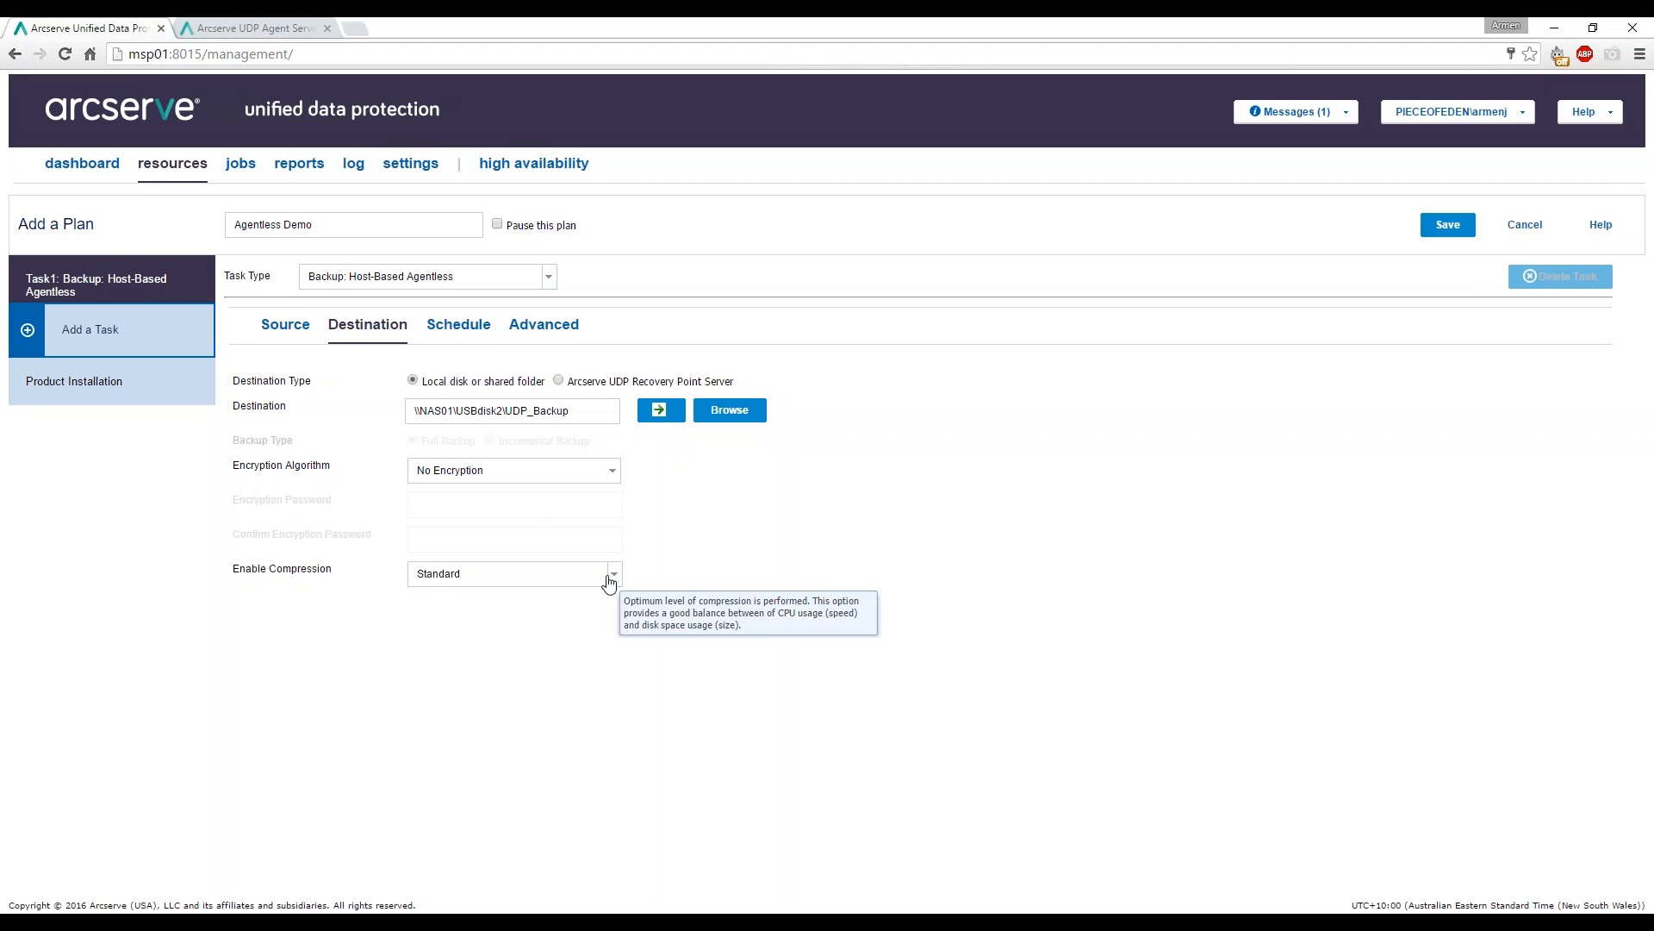
click(453, 328)
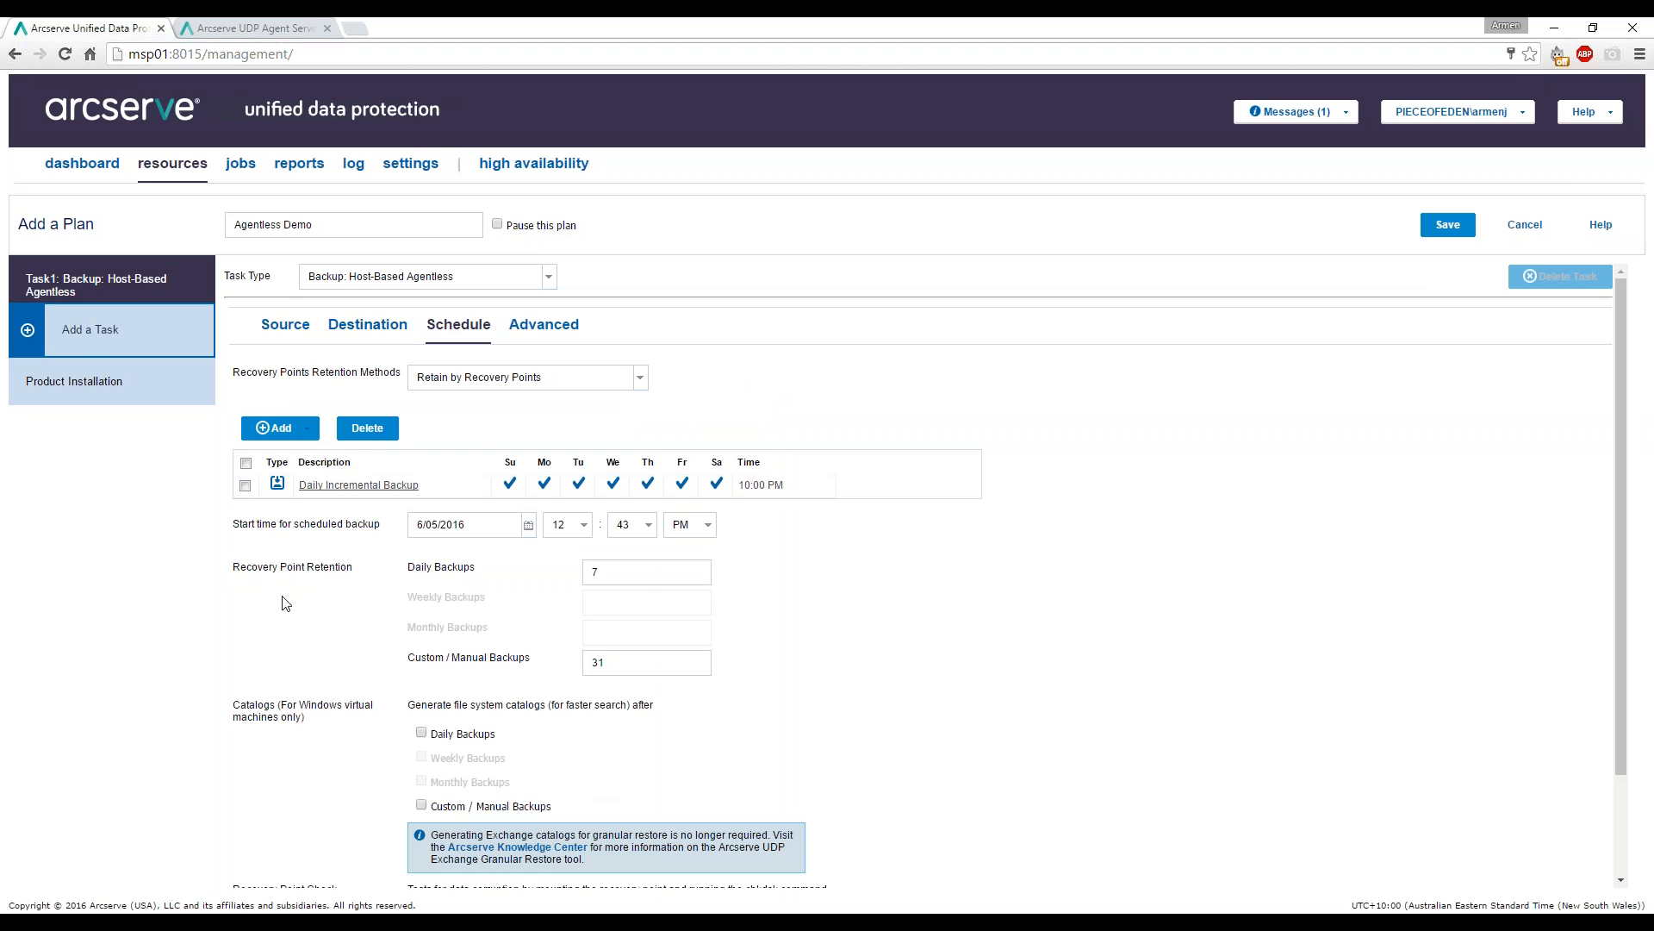
Review the Advanced settings, leave email alerts disabled, and save Agentless Demo.
click(541, 334)
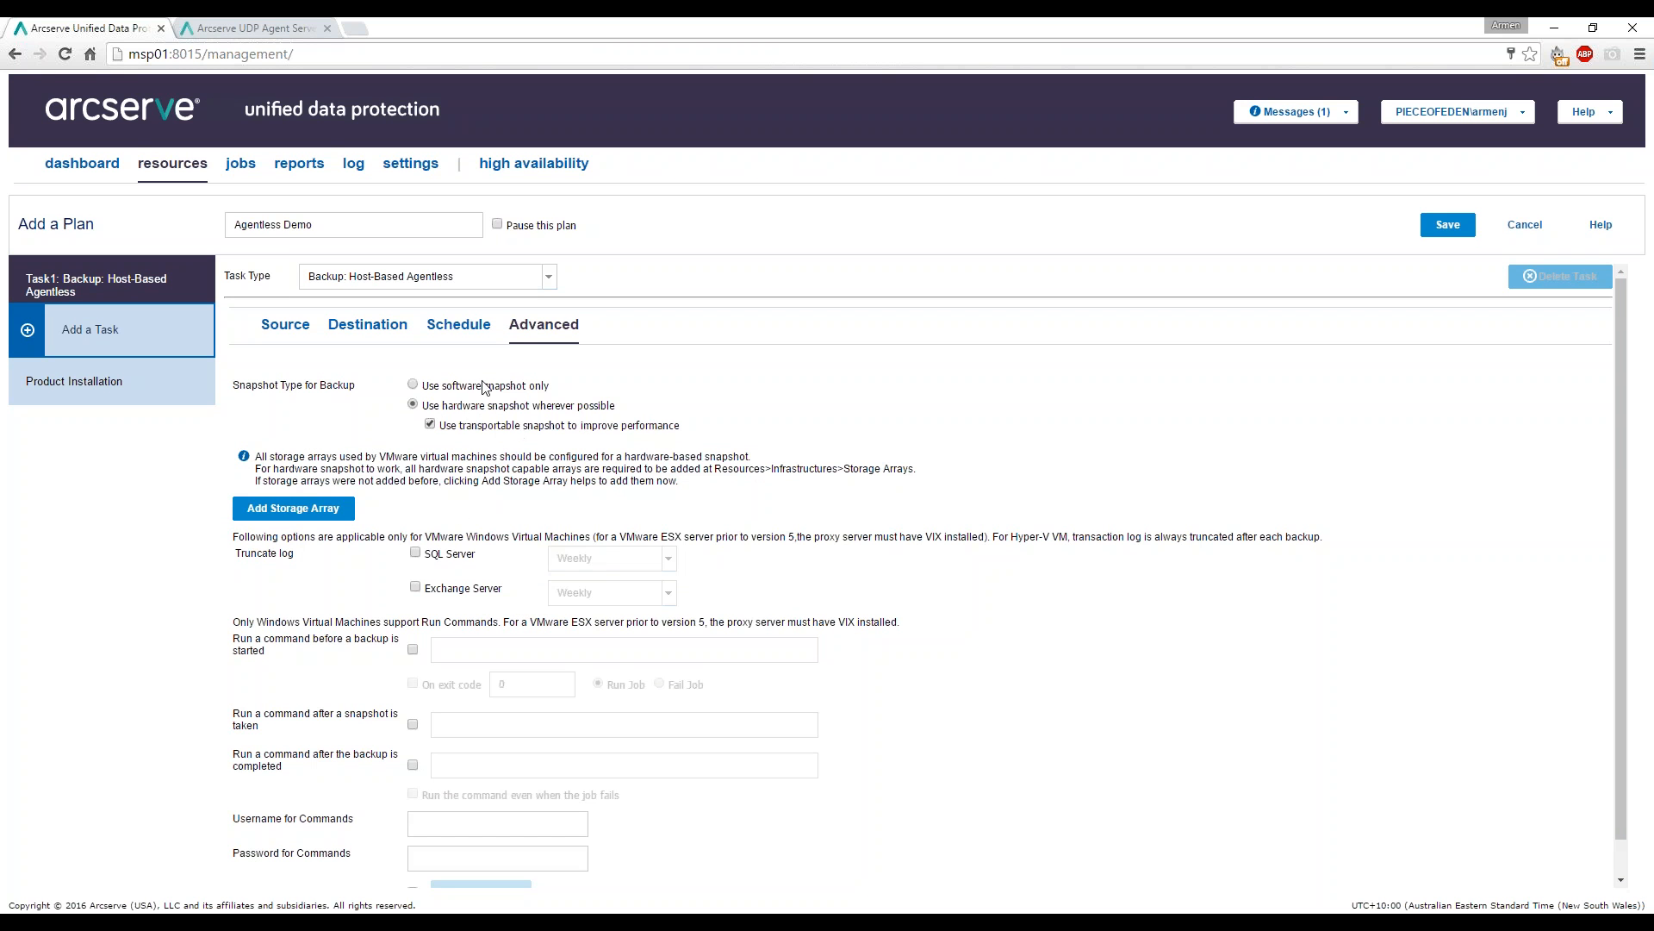
scroll(519, 450, down, 1)
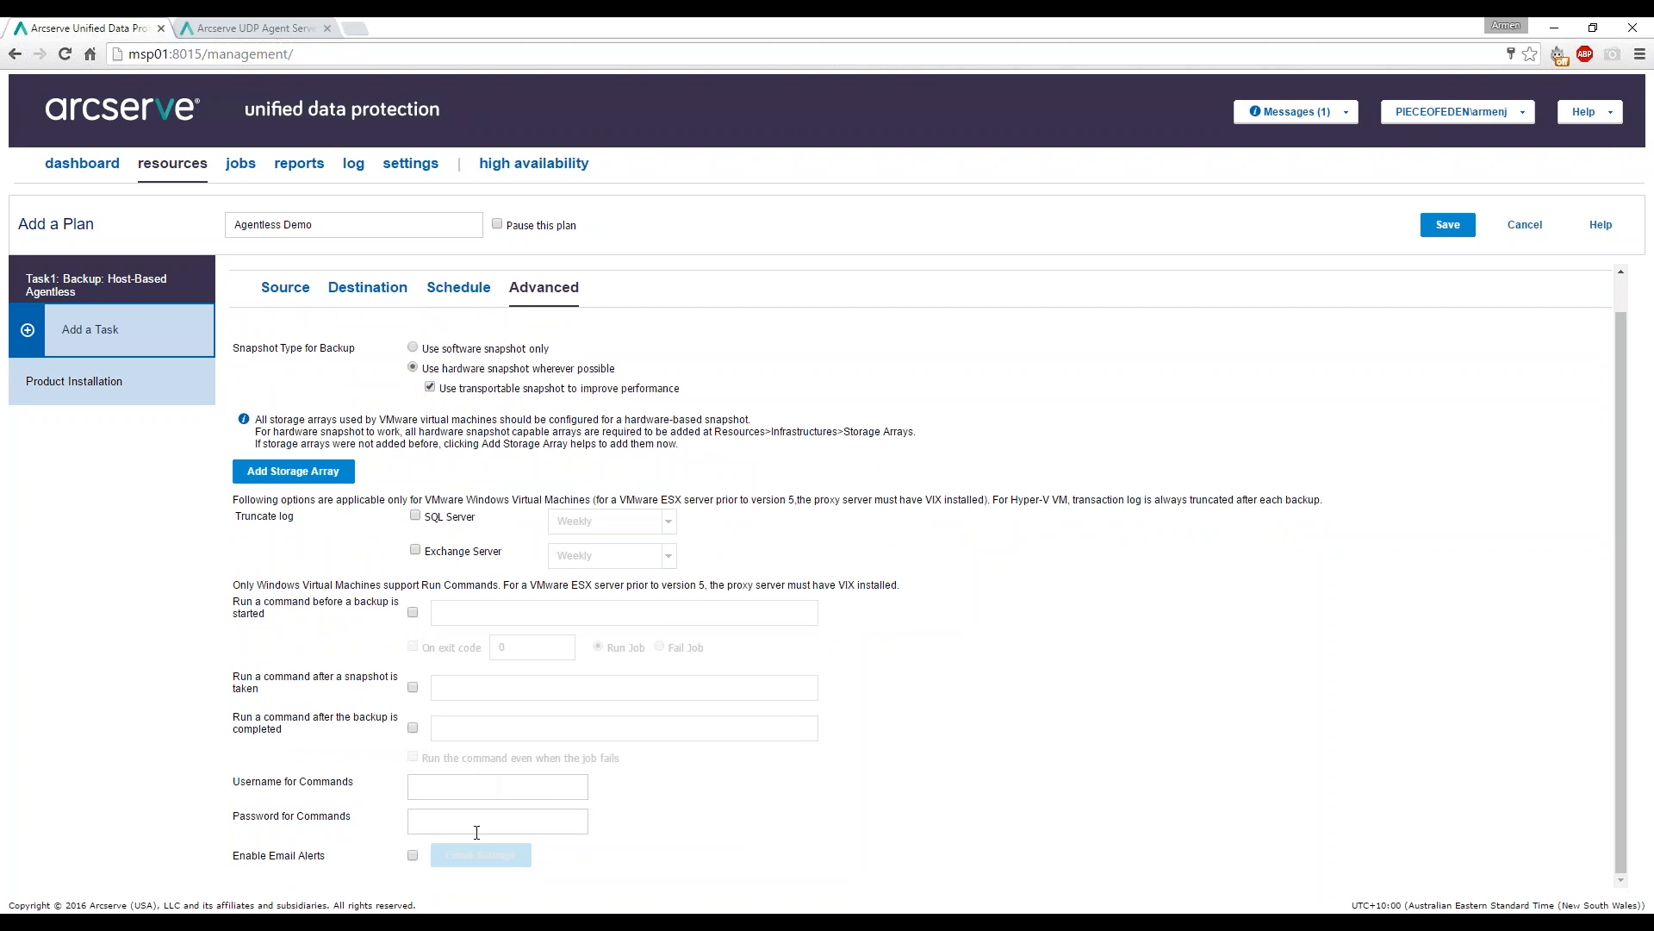
click(413, 857)
scroll(413, 859, down, 3)
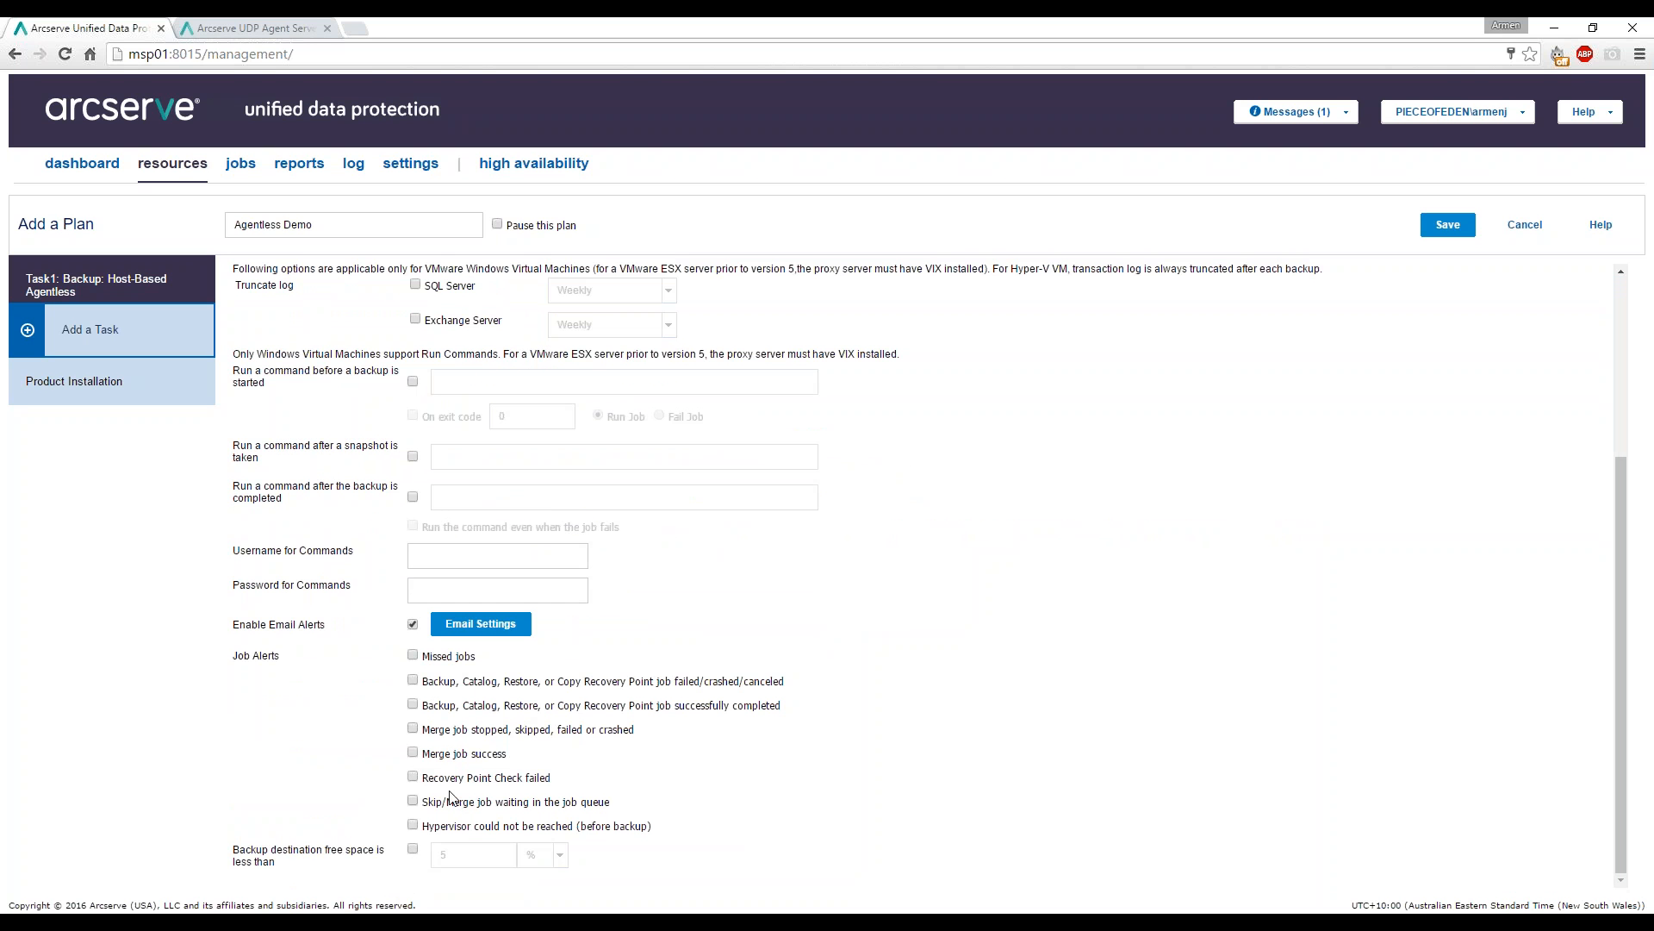
click(412, 625)
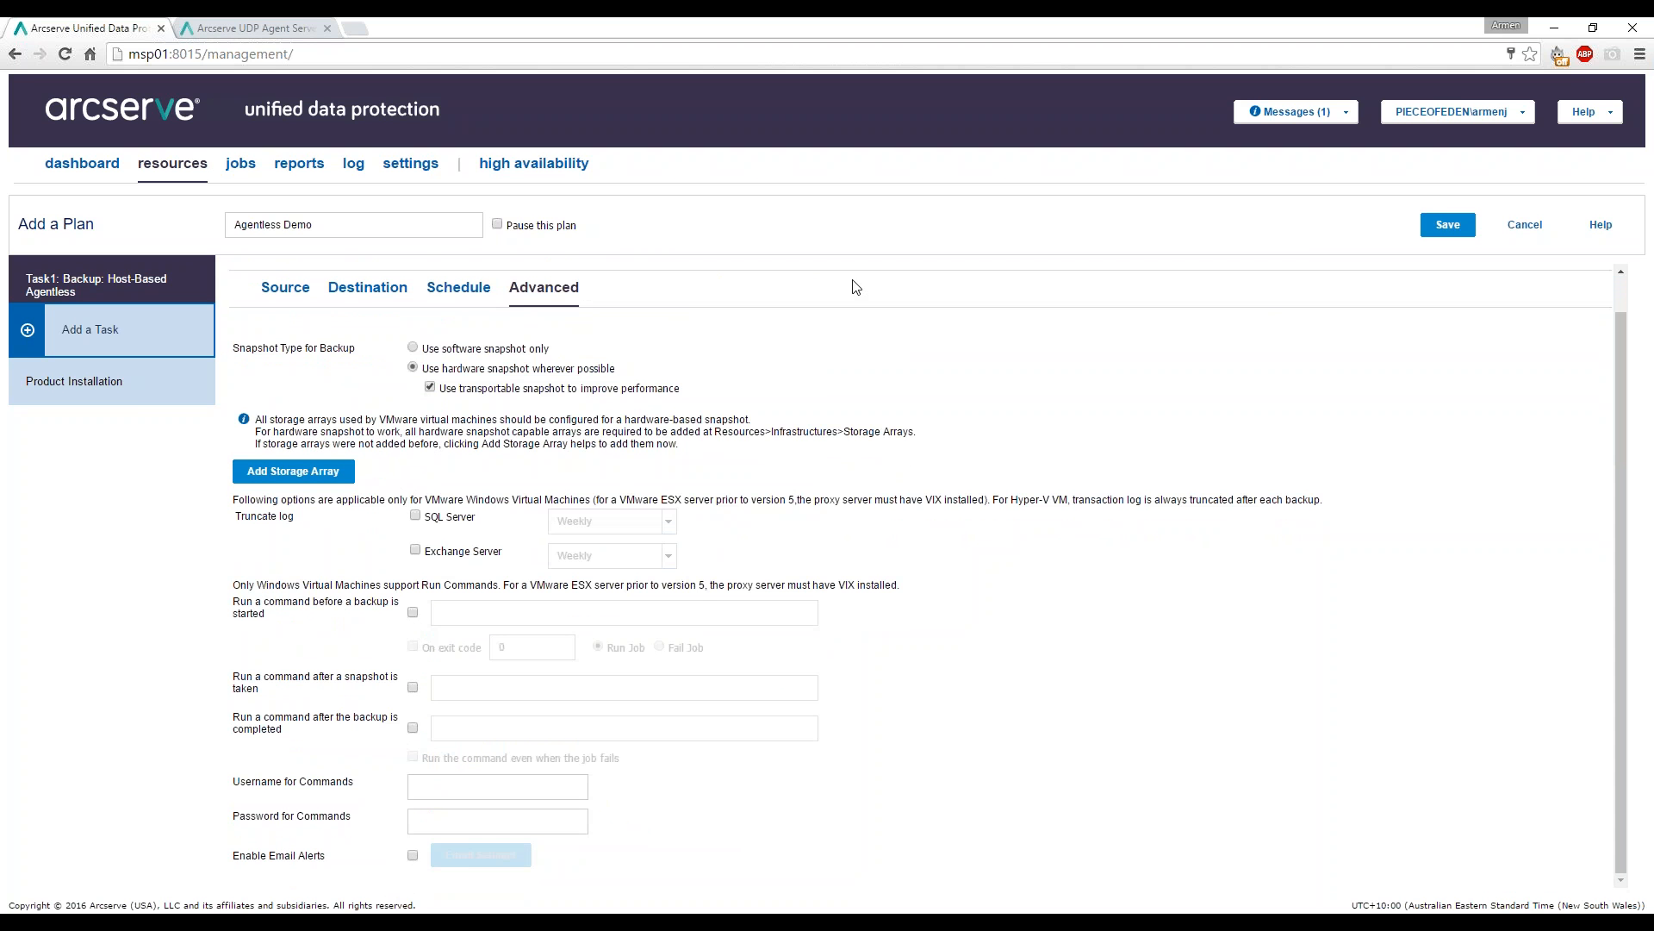
click(1441, 223)
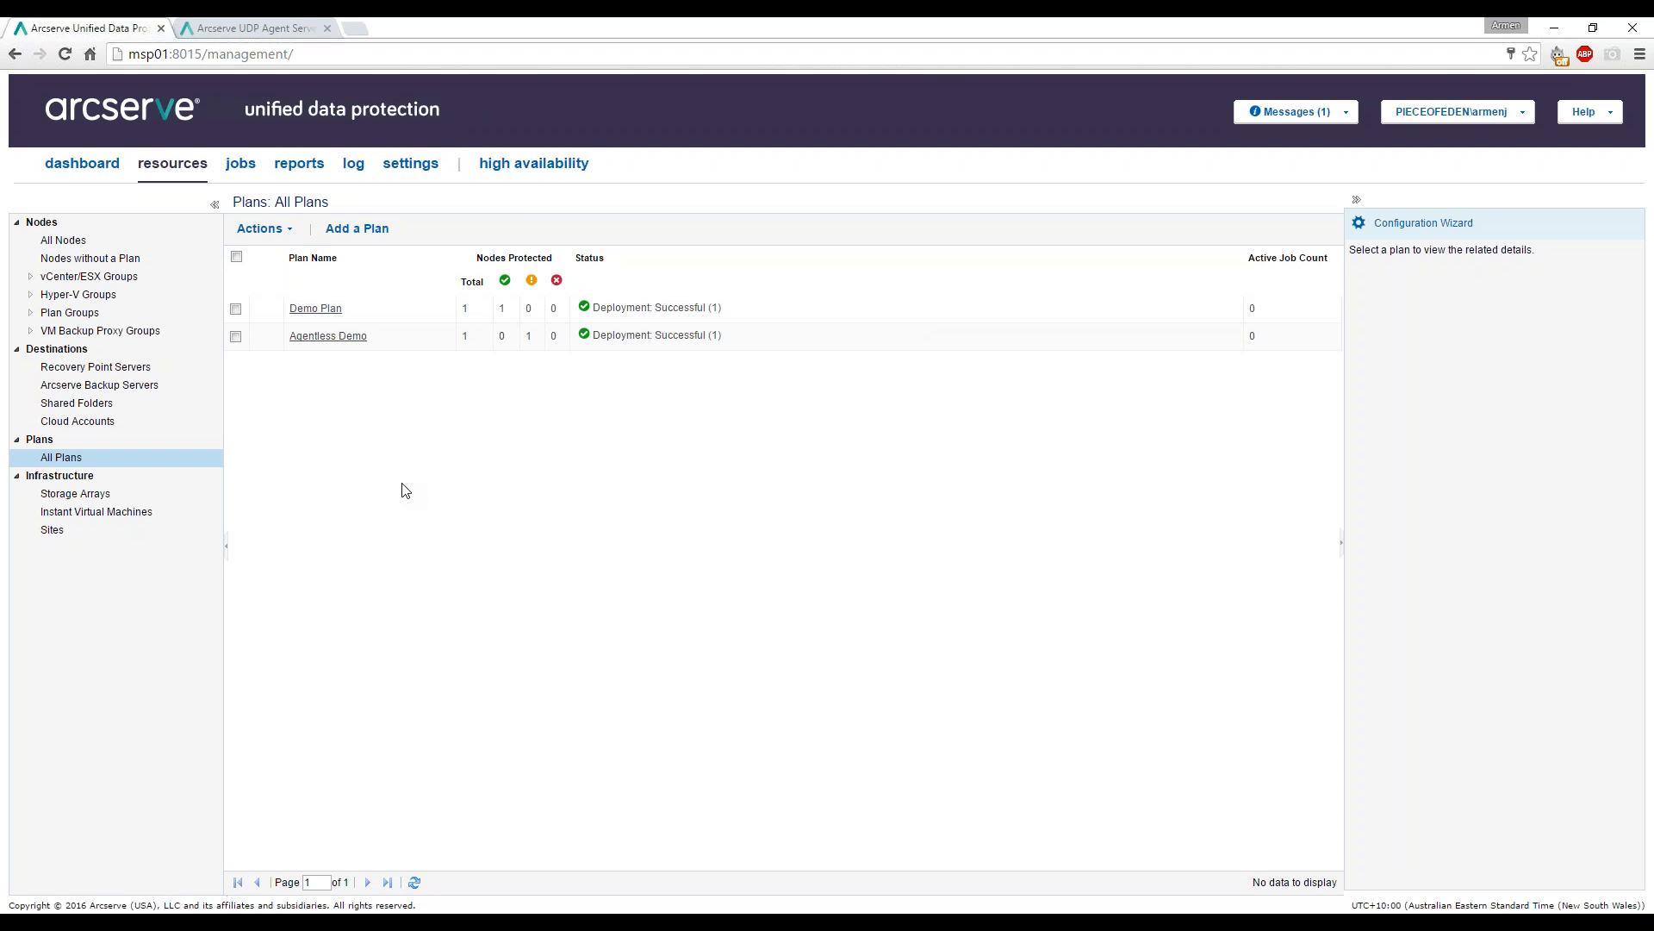
Modify Demo Plan, add Task2 as a Replicate task, and reopen the task type list.
right_click(334, 314)
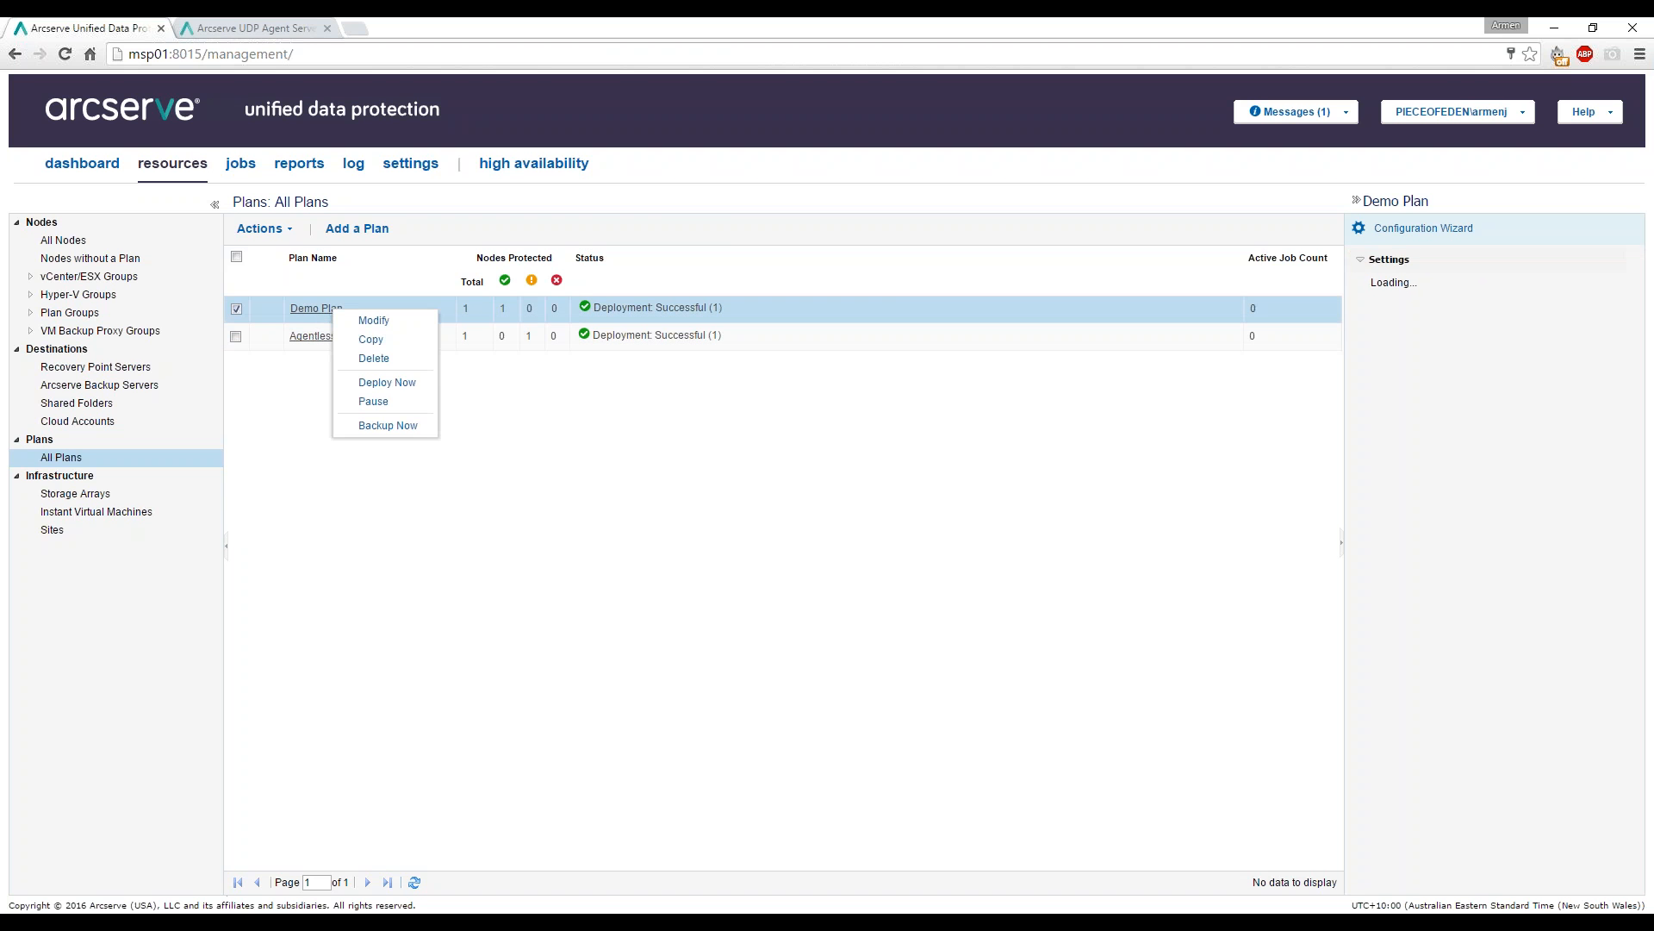
click(375, 321)
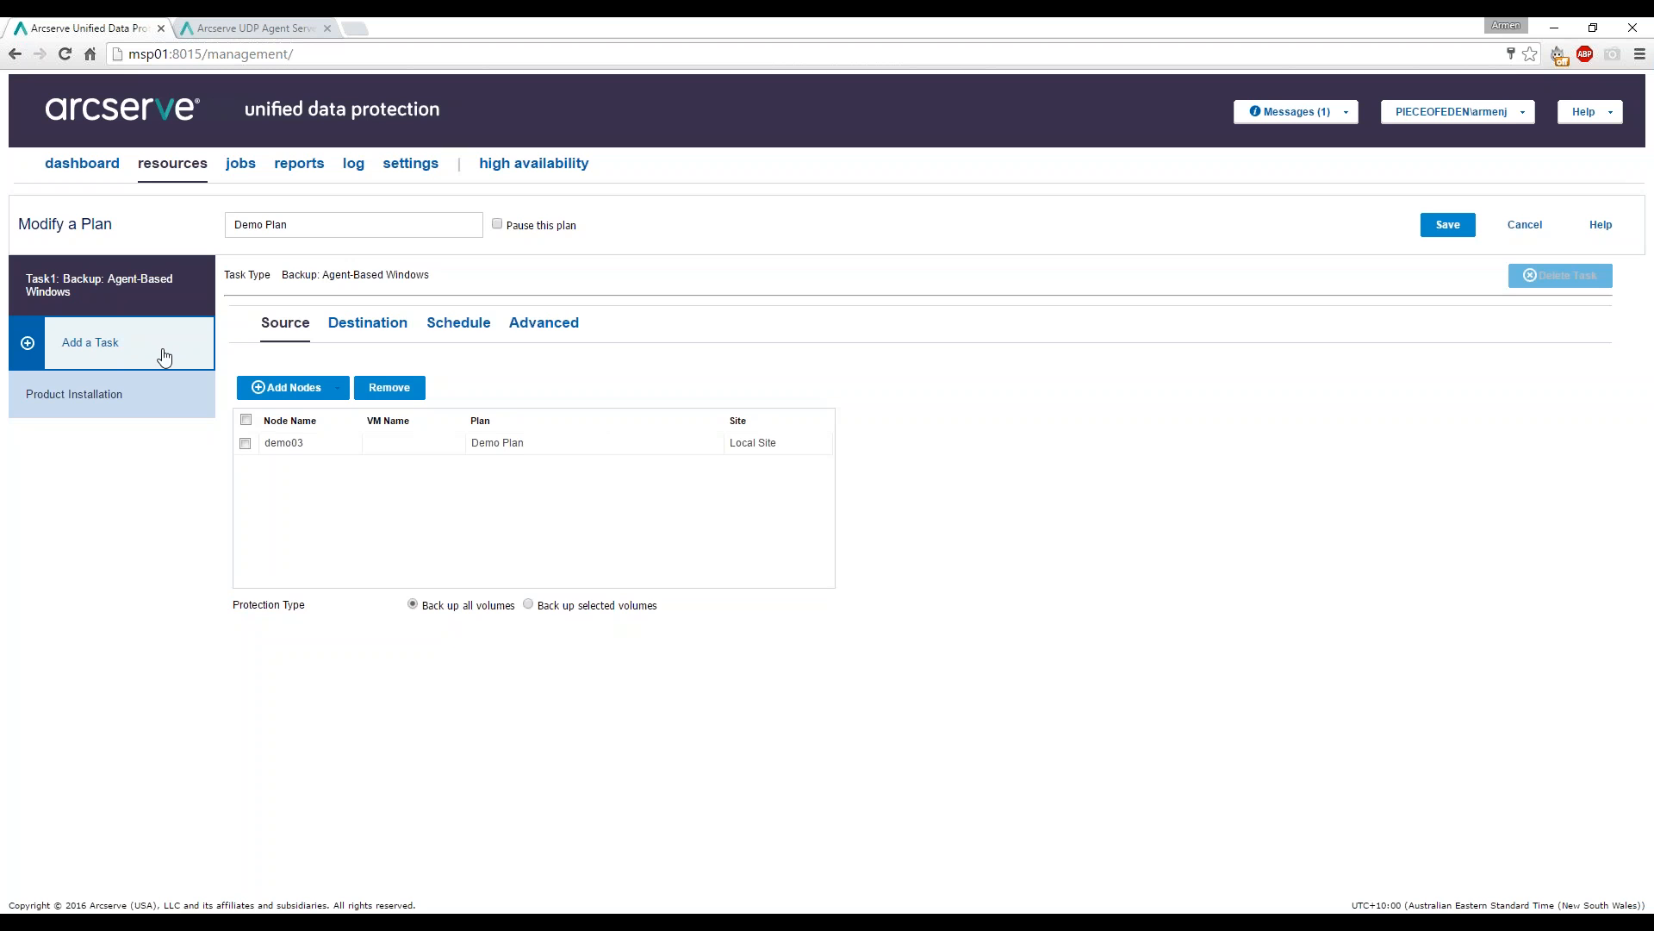
click(164, 356)
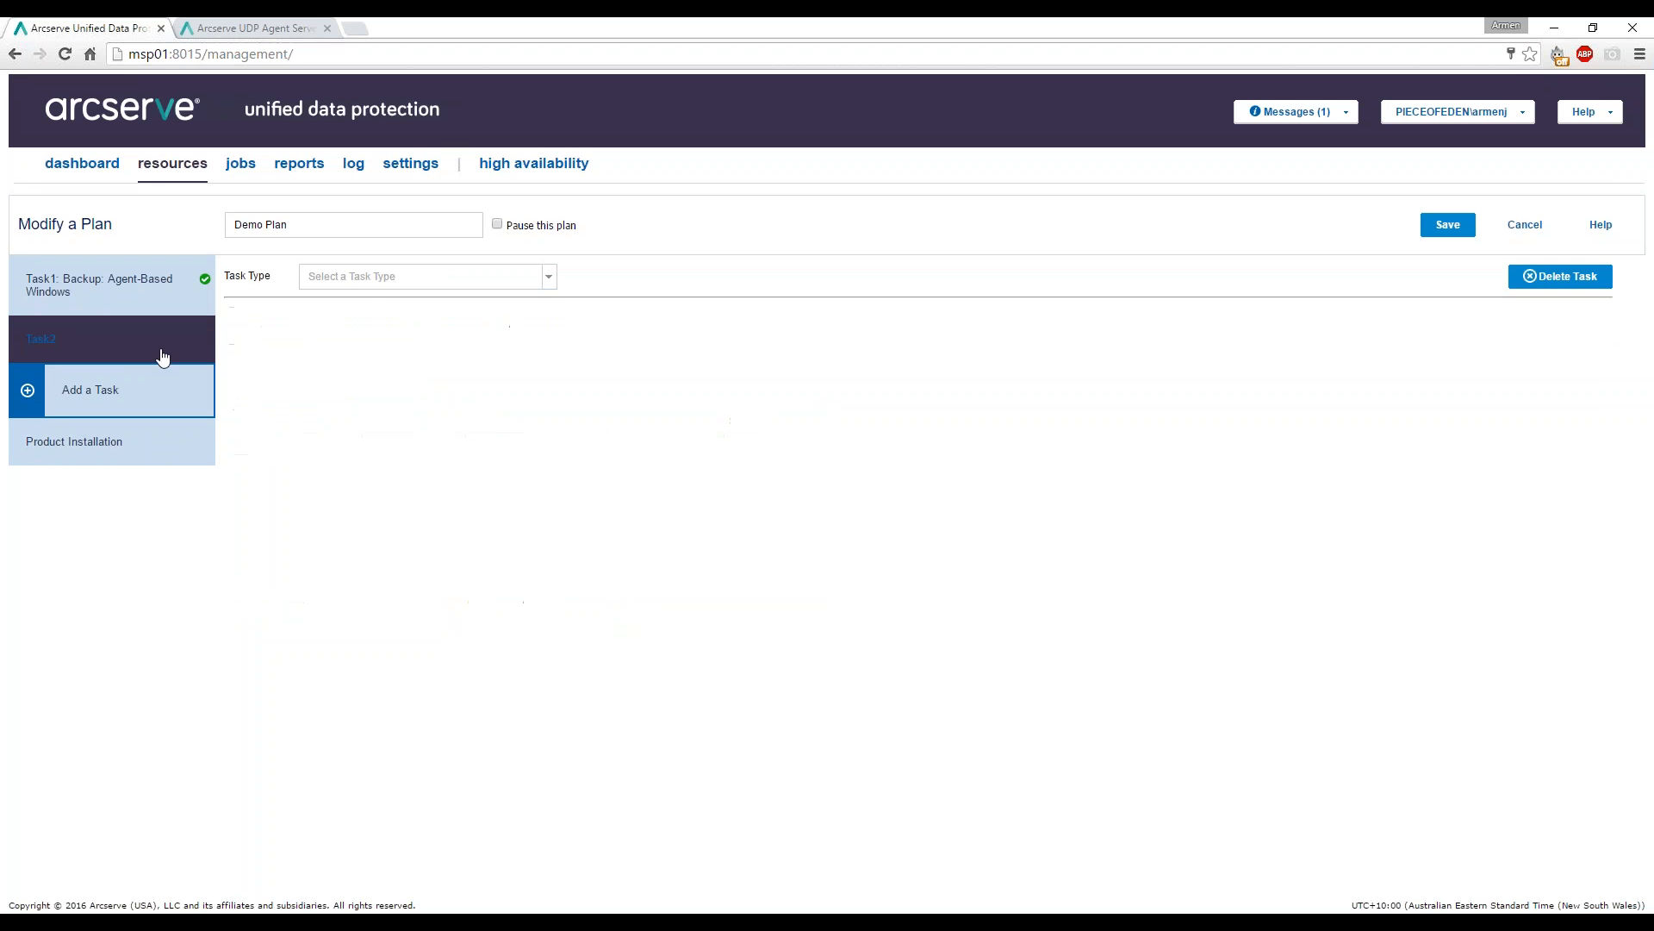
click(549, 278)
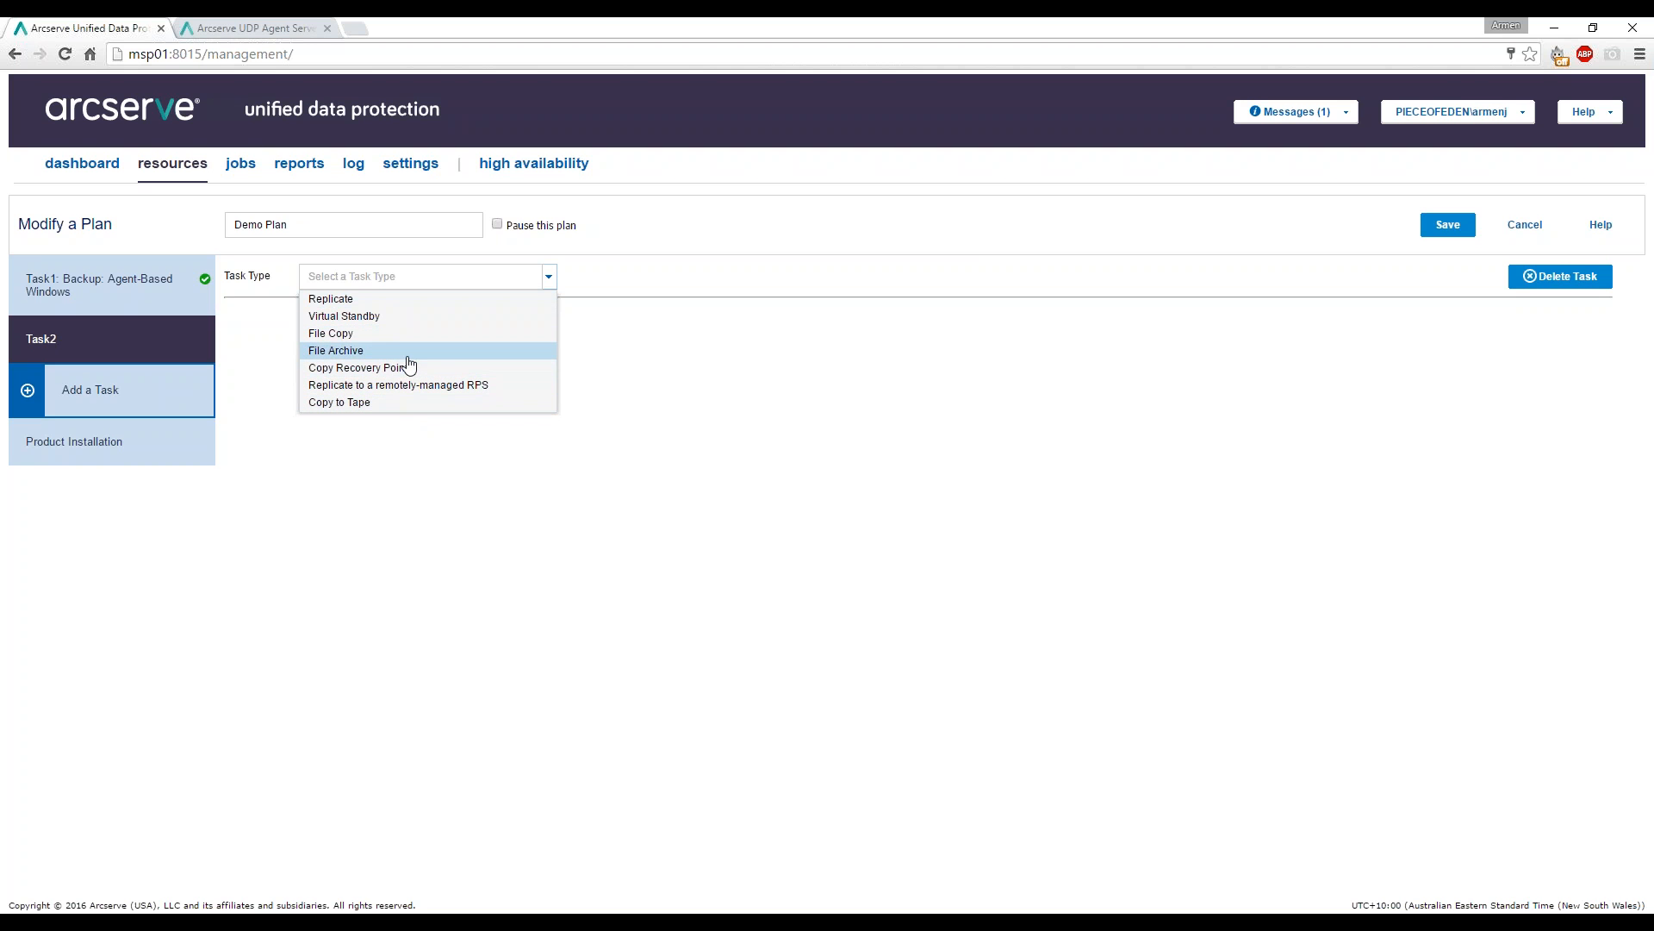
click(417, 301)
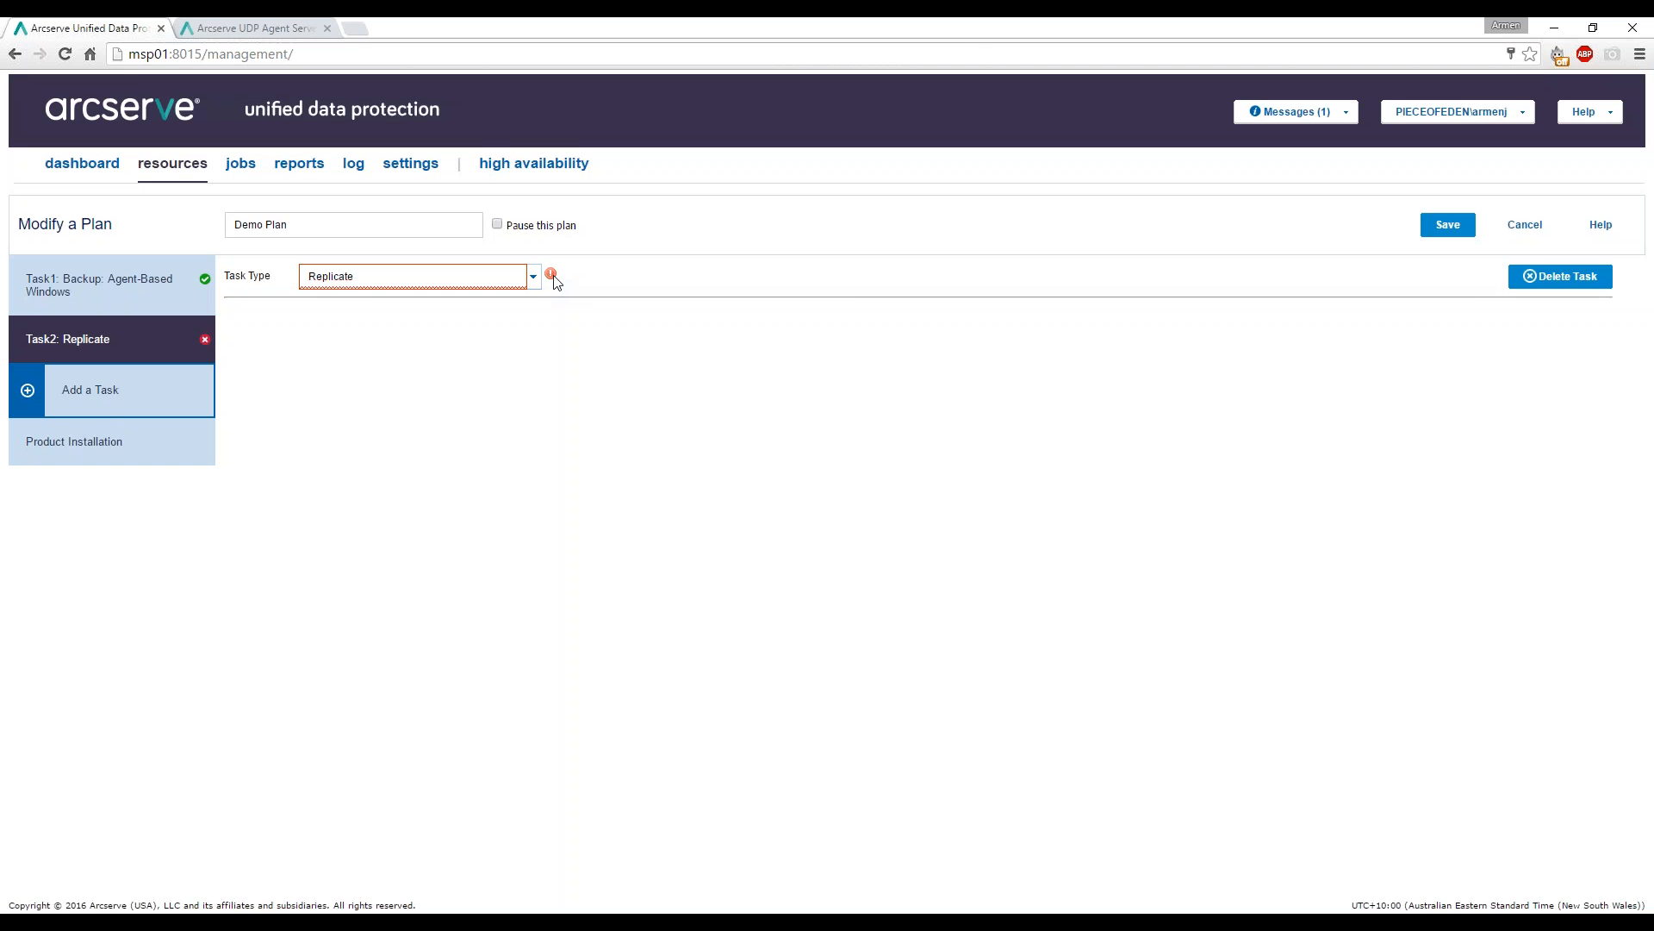
mouse_move(553, 276)
click(531, 277)
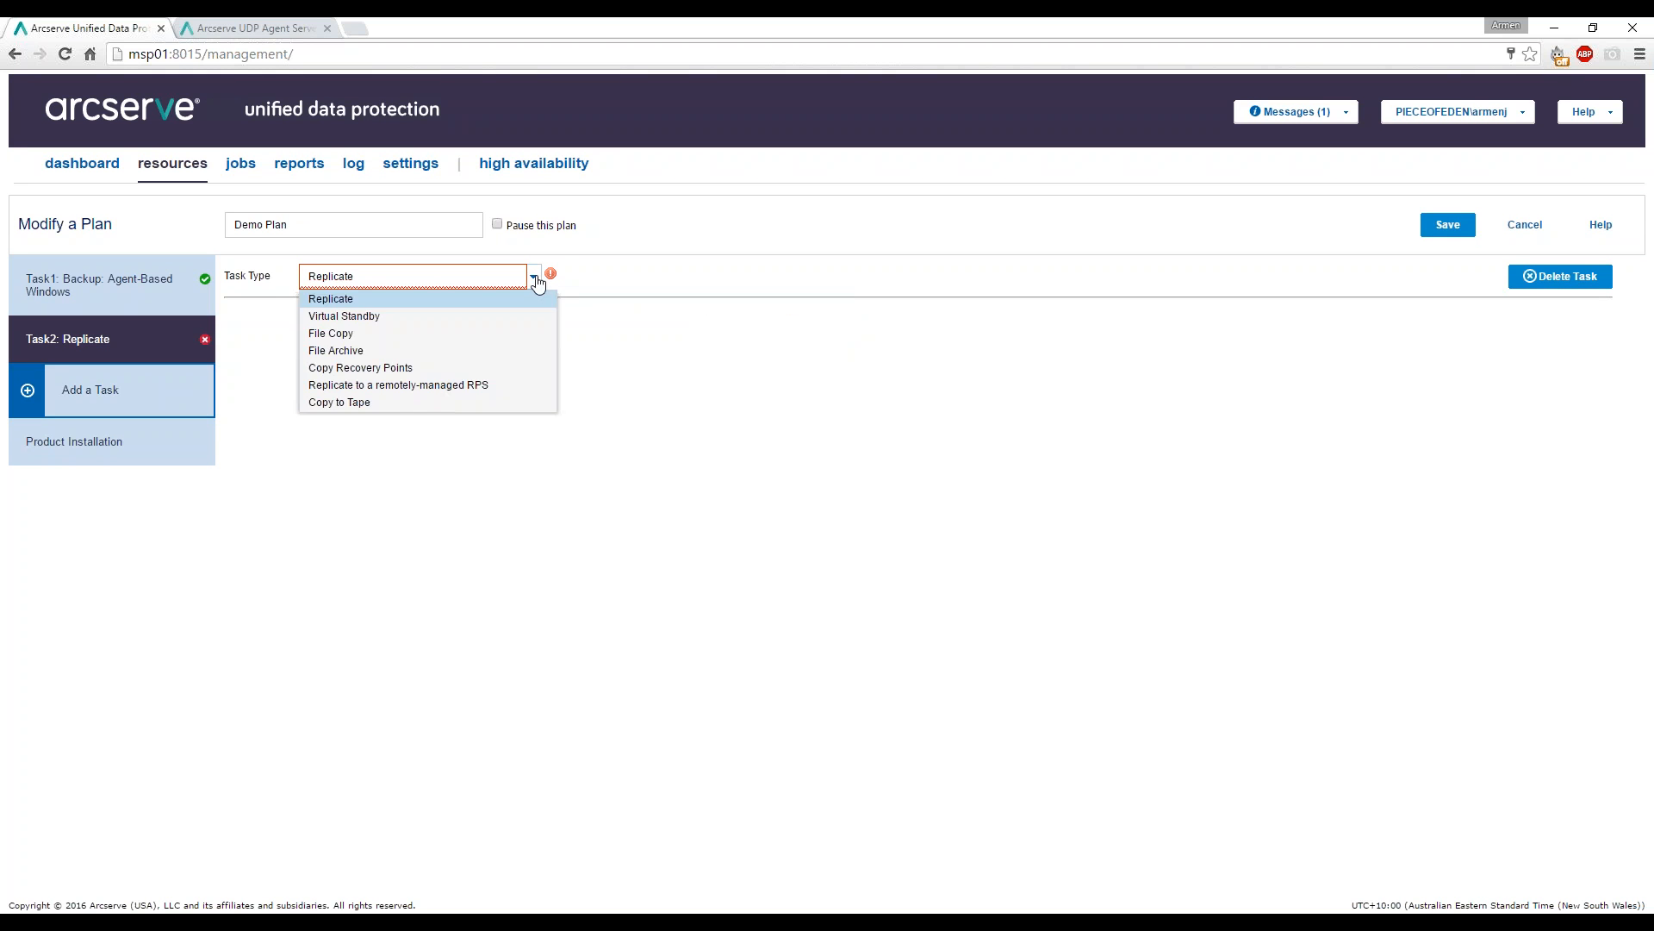
Make Task2 a File Copy task copying from Daily Backups.
click(457, 342)
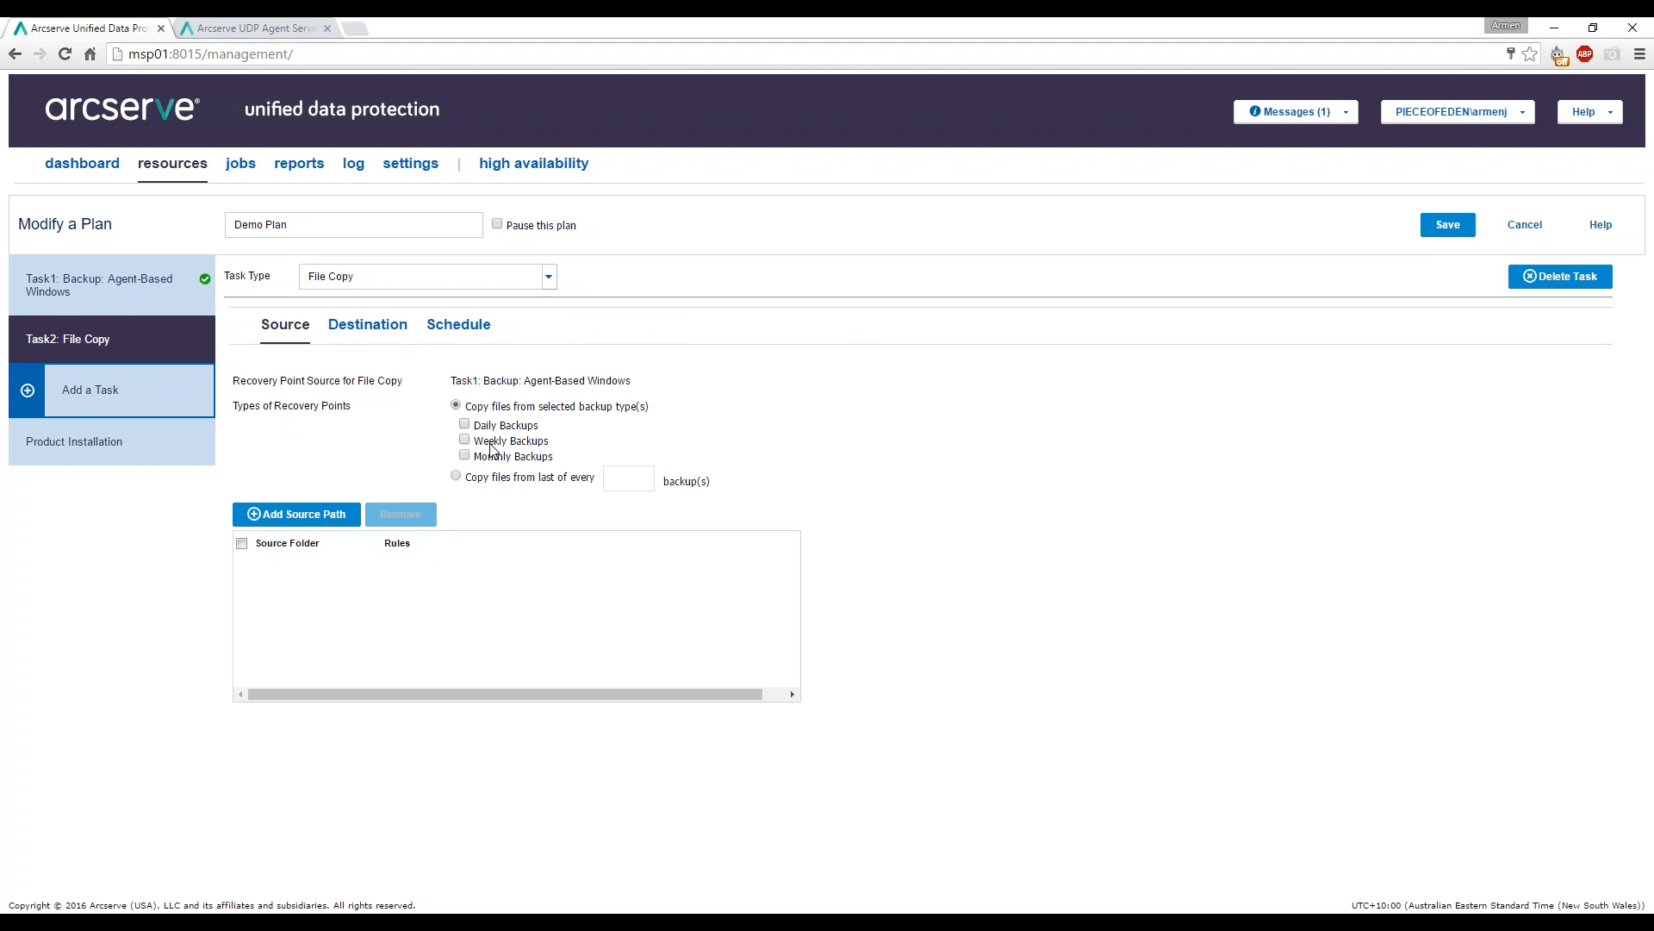
click(464, 424)
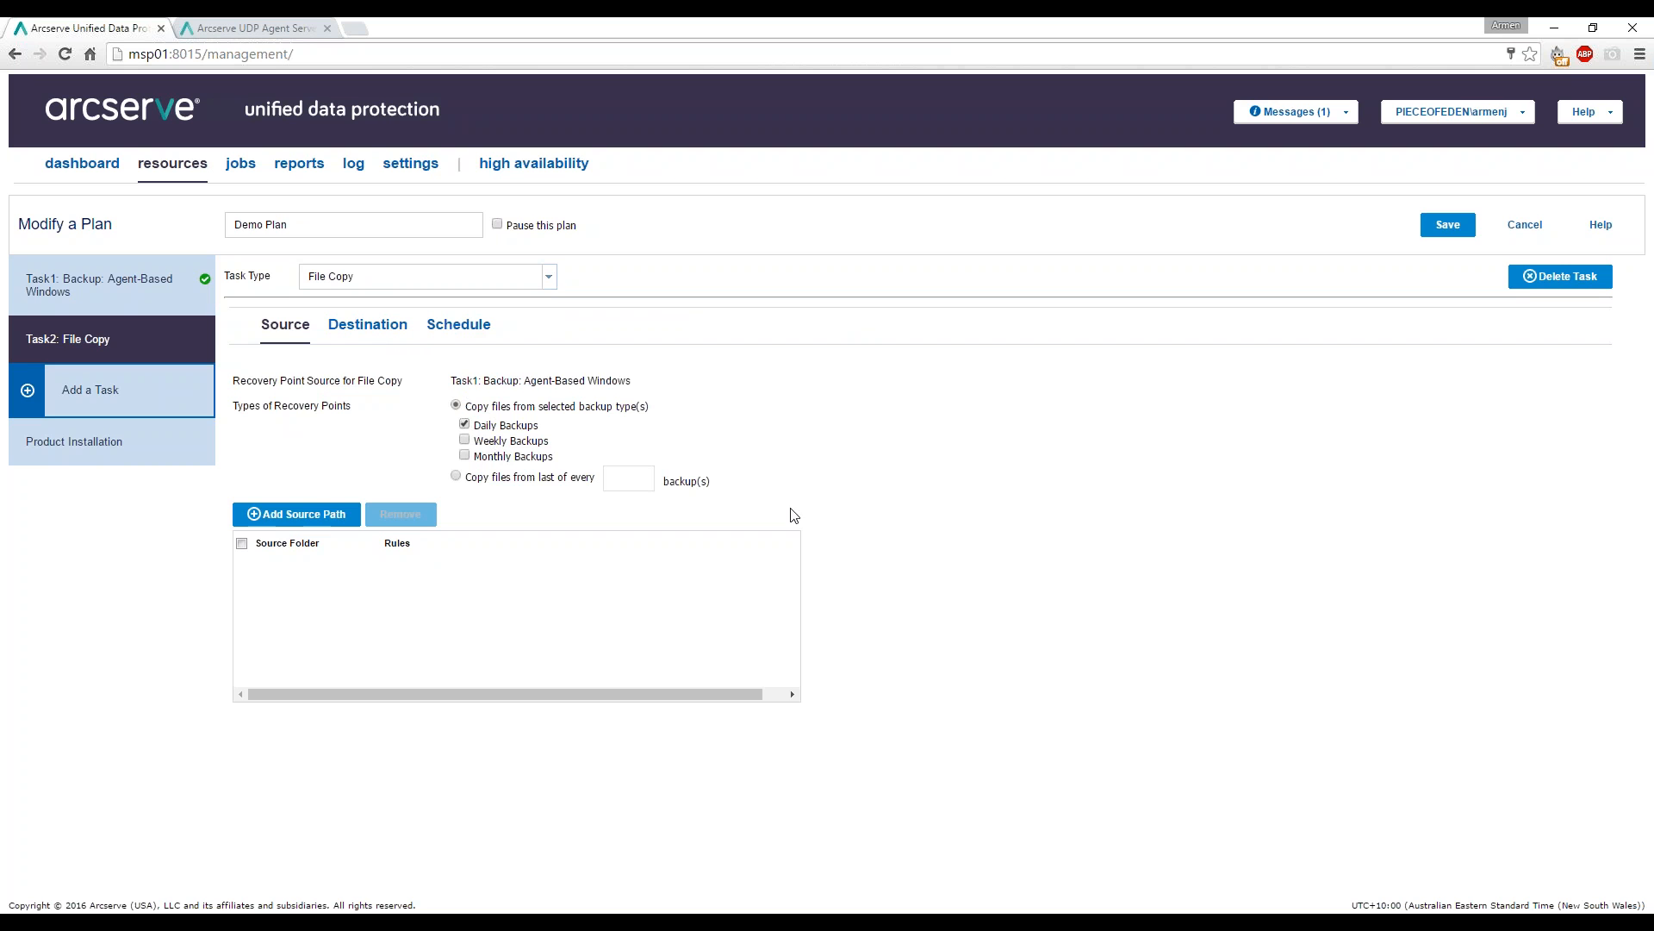
click(293, 515)
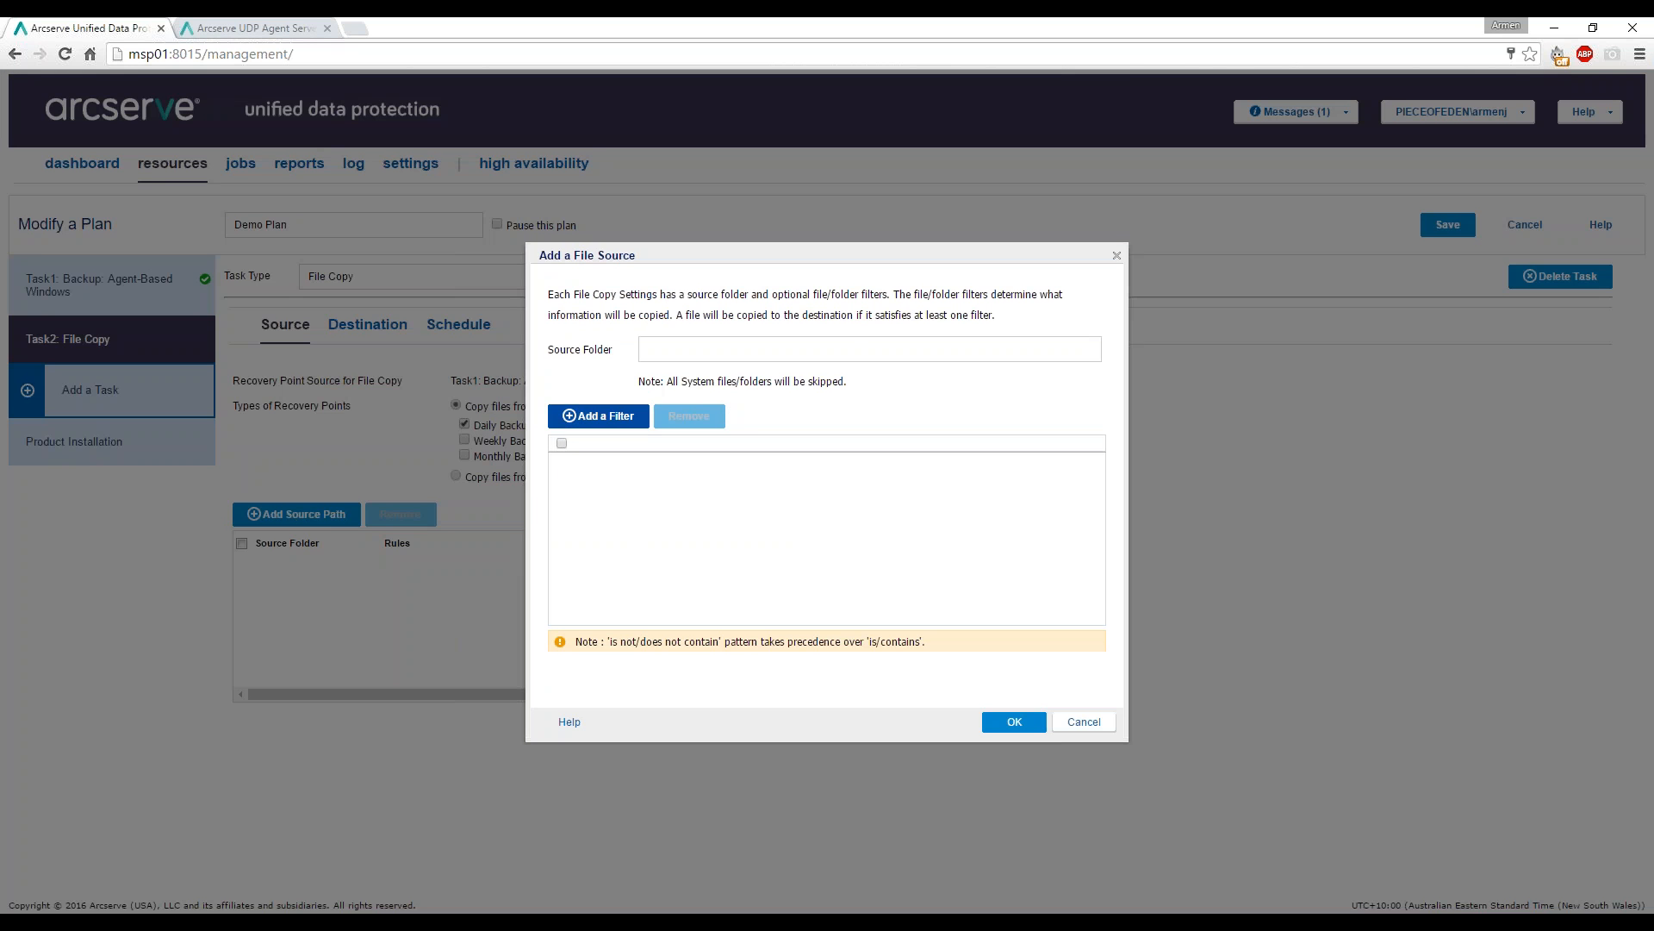
click(1083, 723)
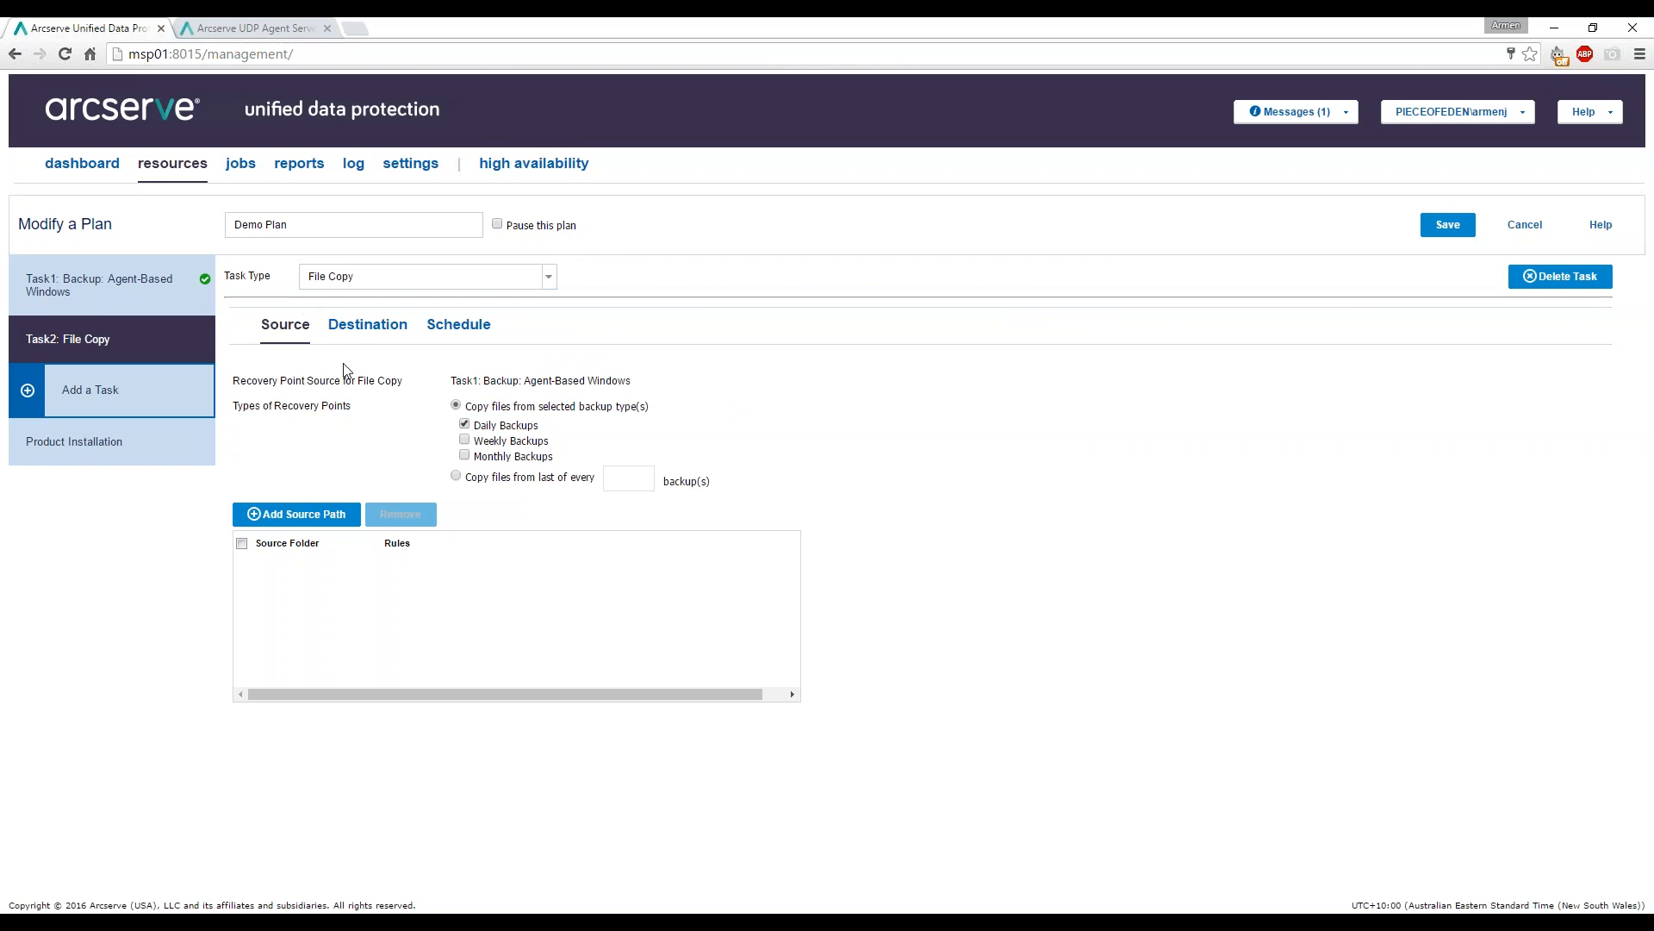
Add C:\documents as the file source with an all-file-types filter.
click(310, 513)
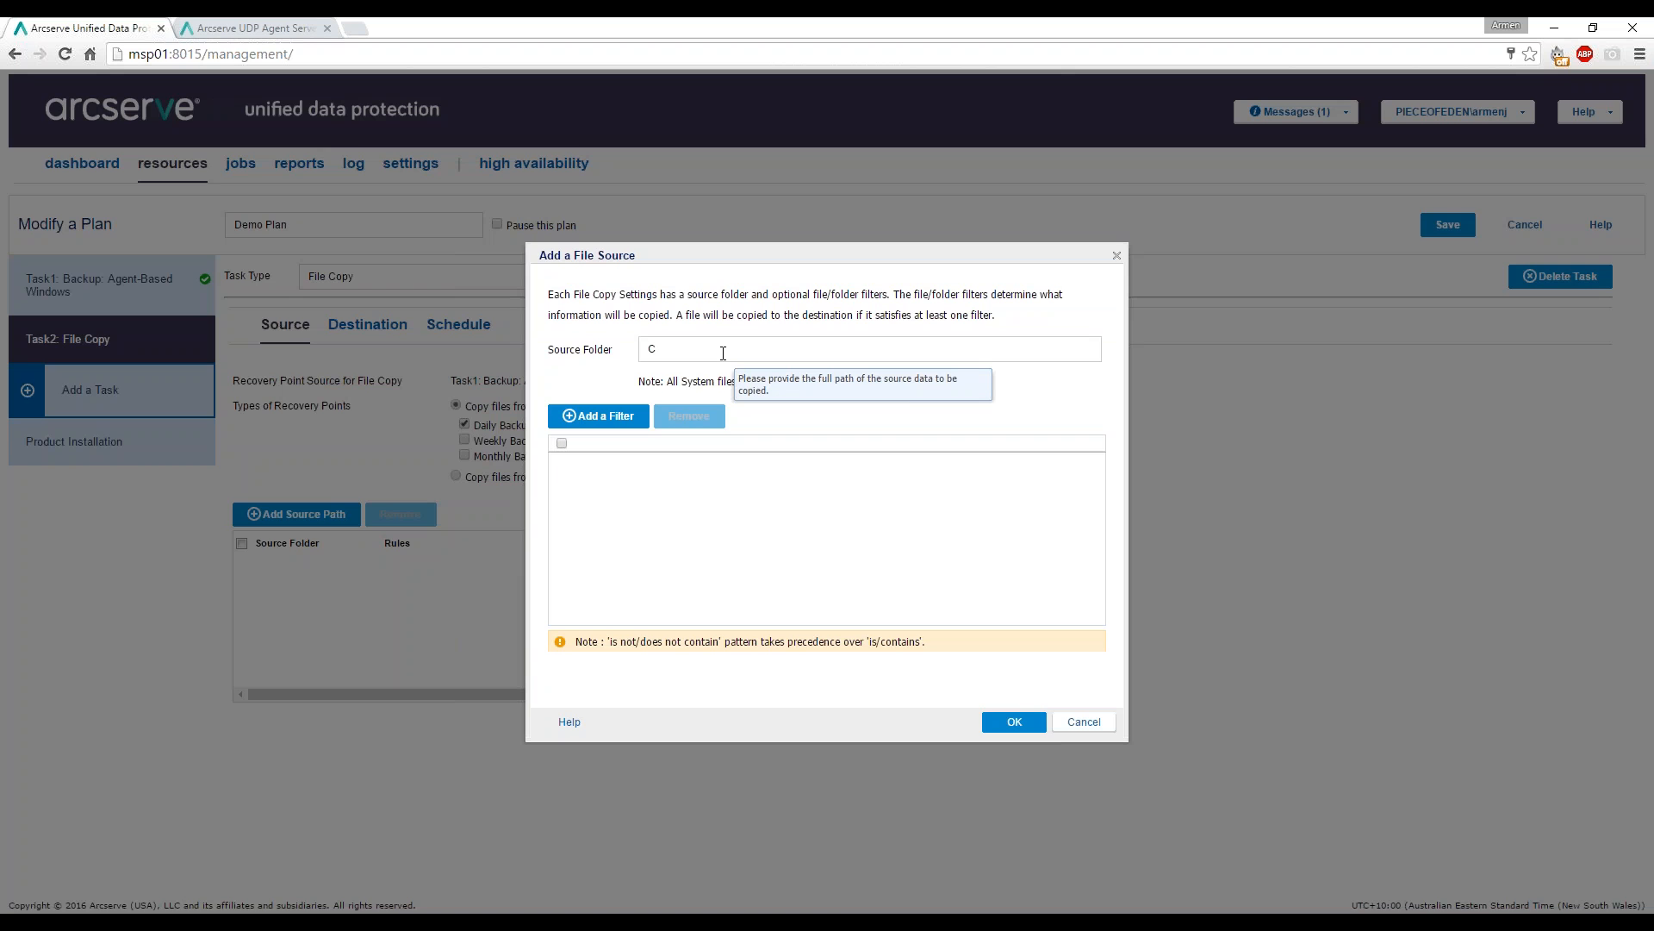
text(C:\docuemnts)
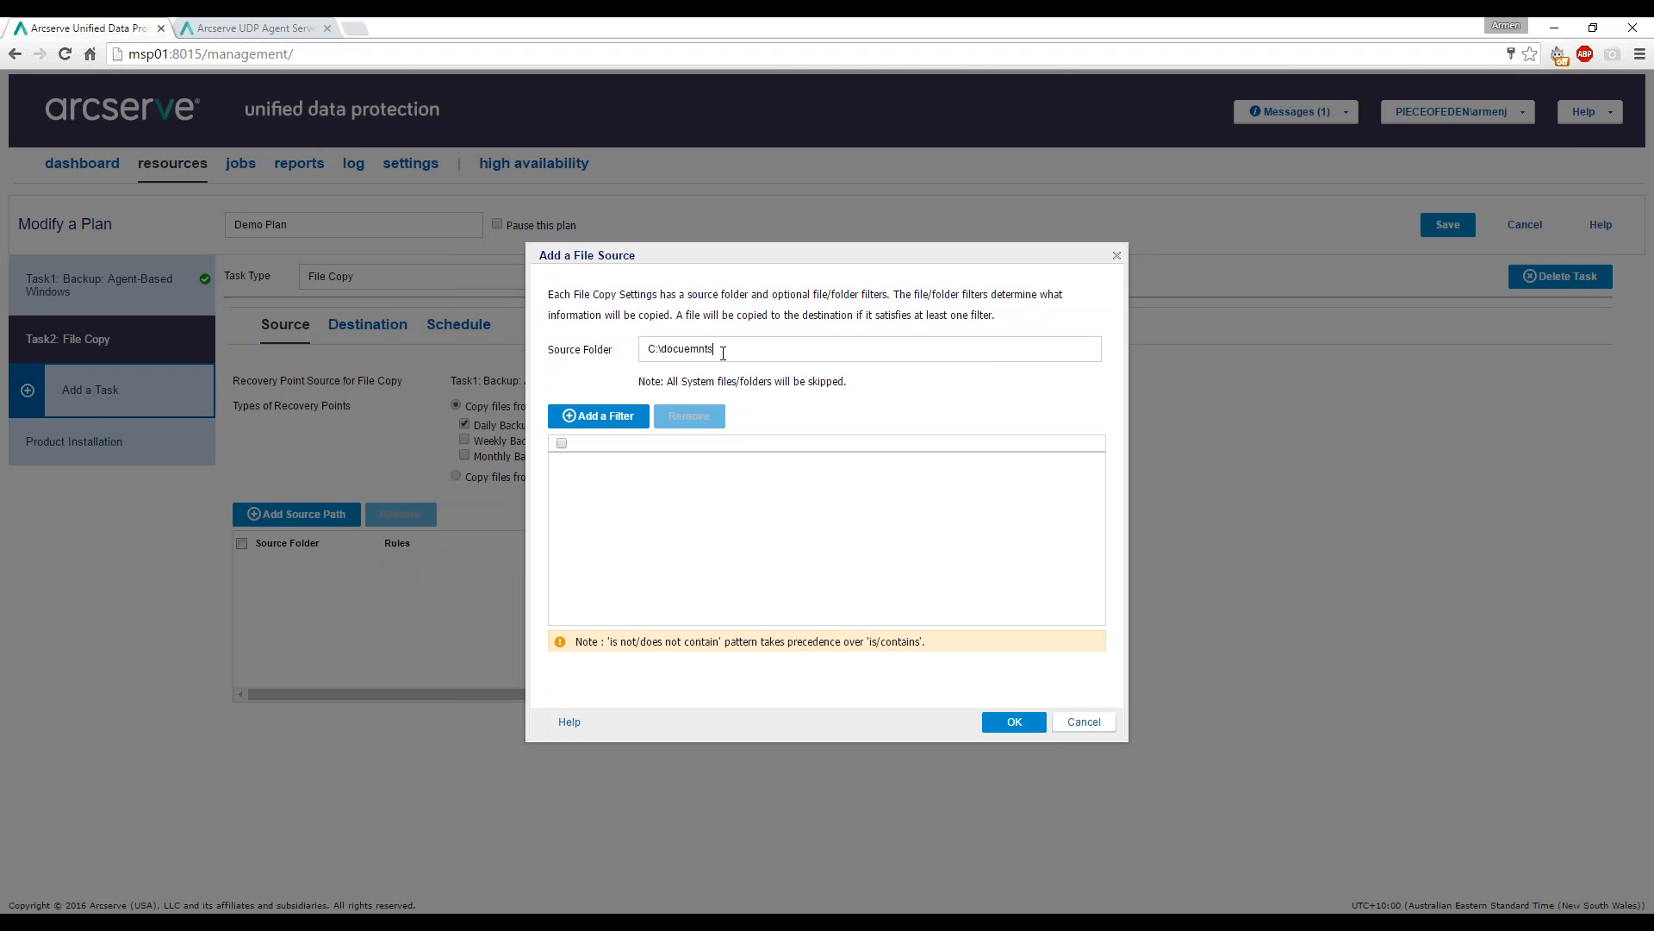
text(n)
key(BackSpace)
key(BackSpace)
key(BackSpace)
key(BackSpace)
text(ume)
click(603, 416)
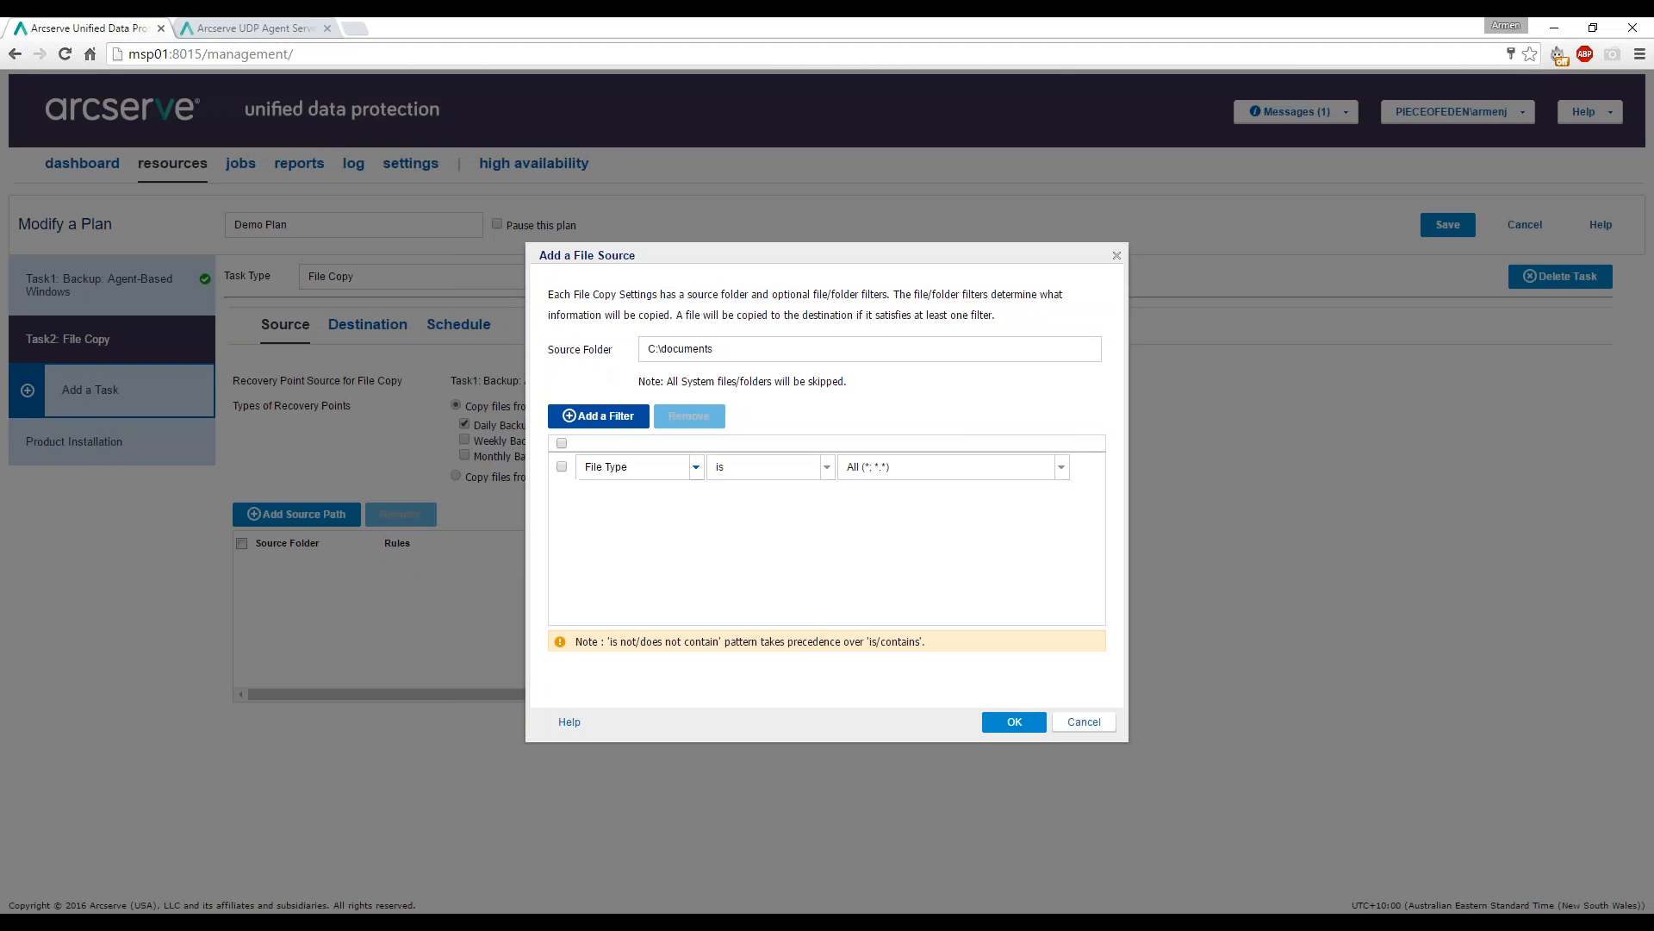
click(1013, 724)
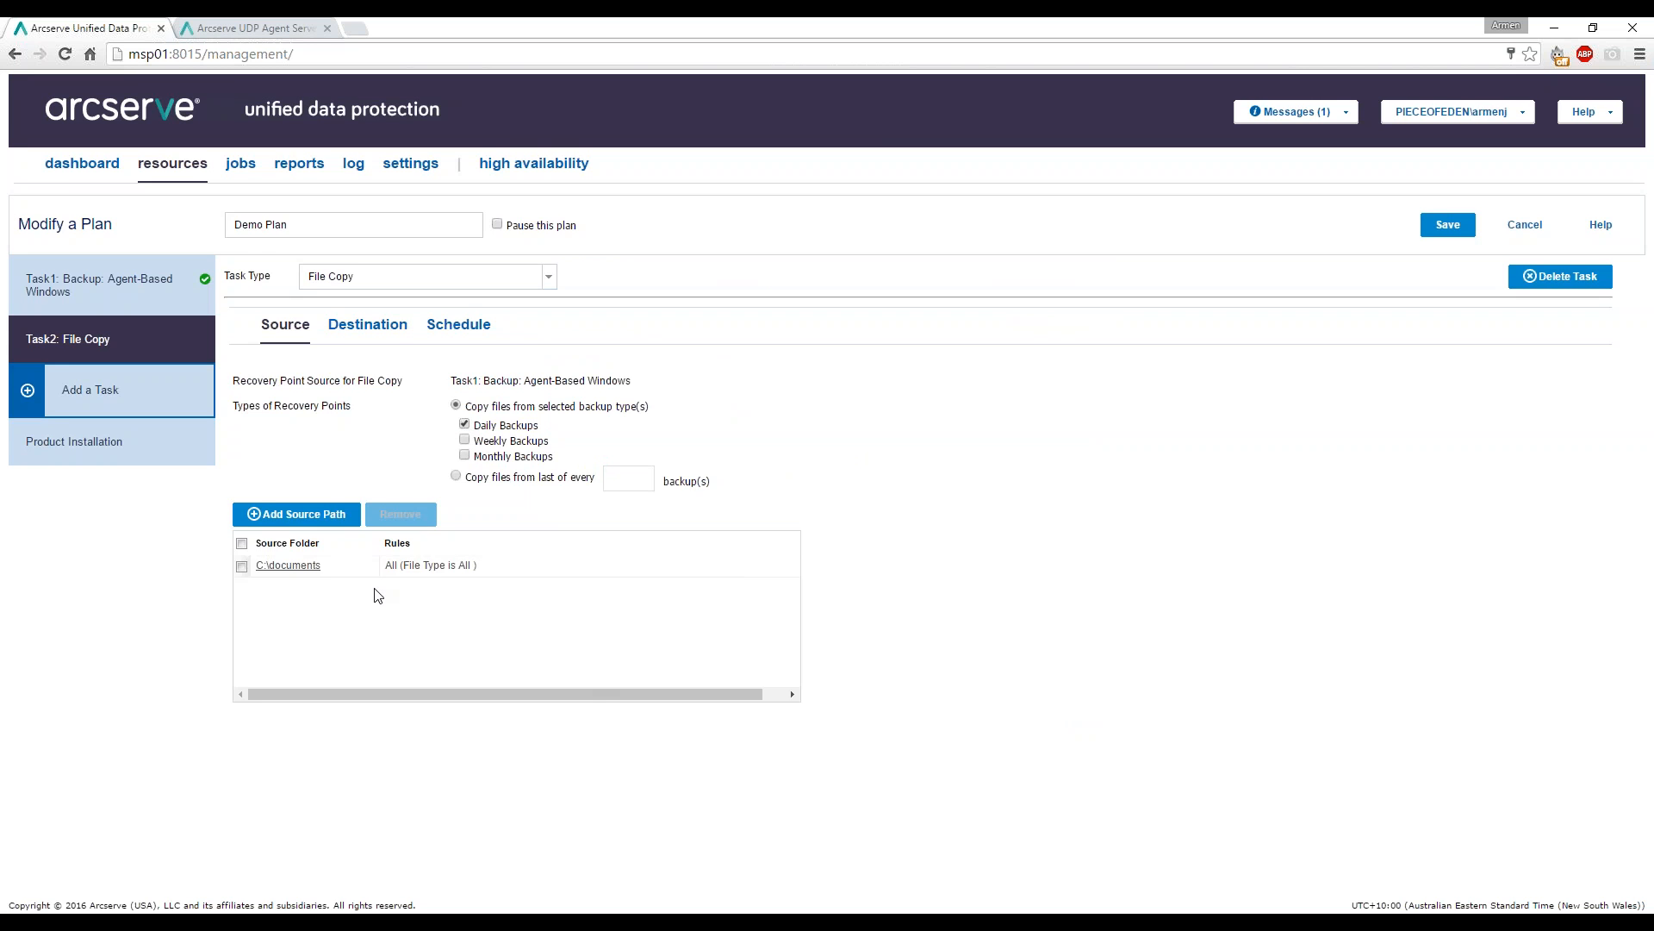
click(384, 325)
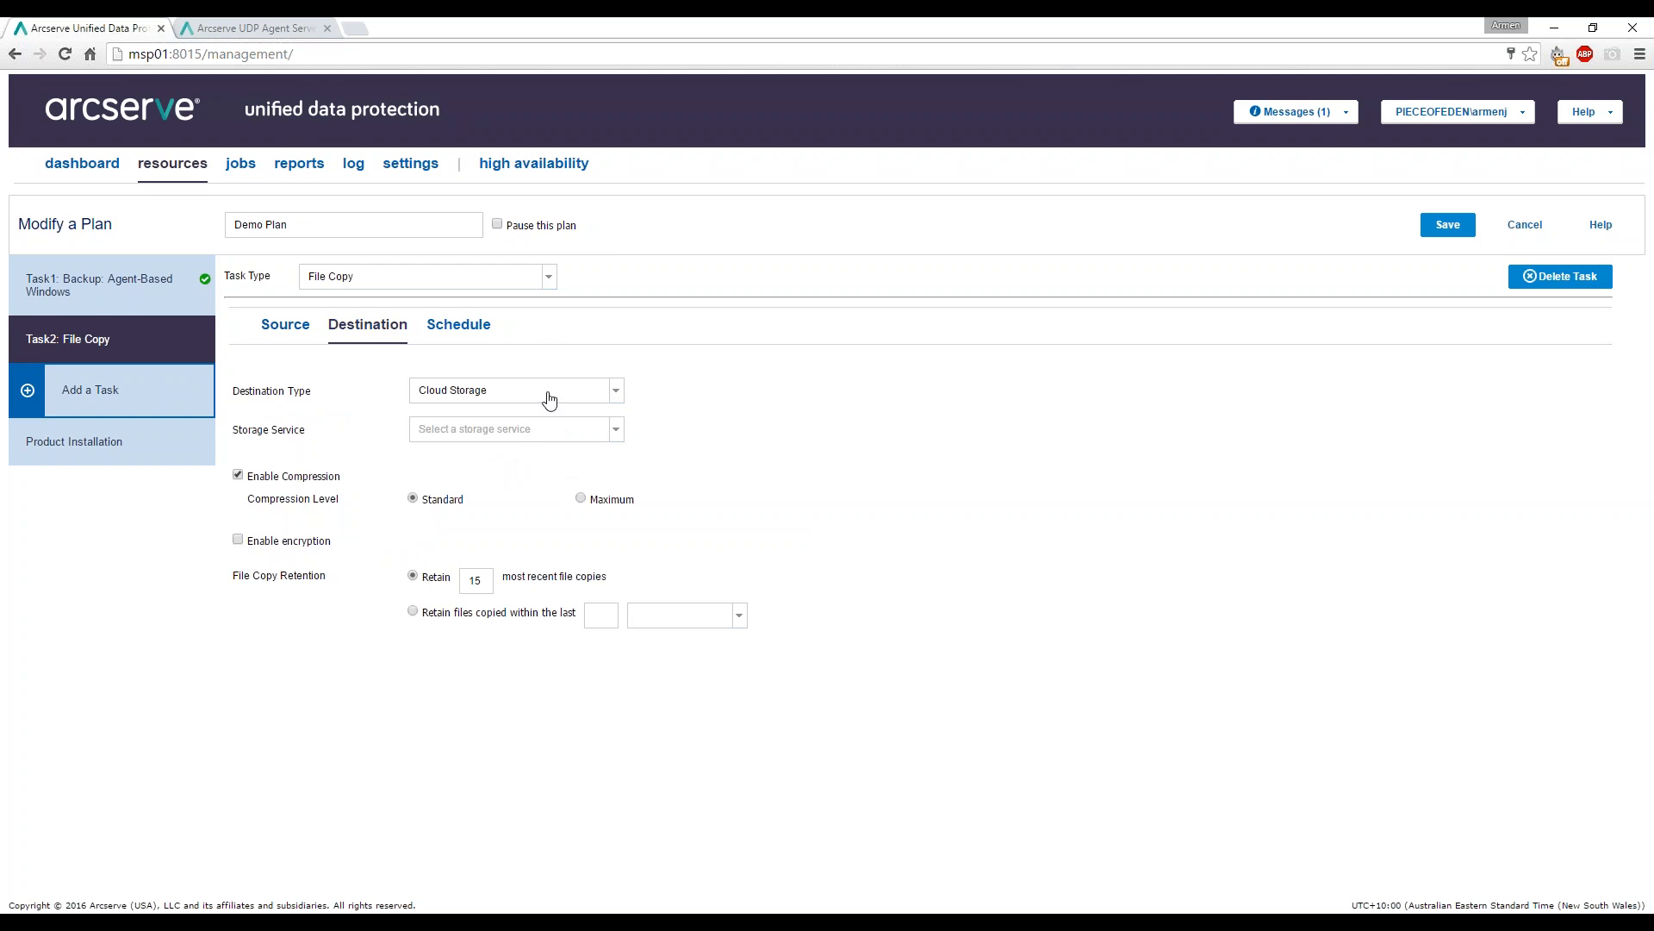
Try Amazon S3 cloud storage as the File Copy destination, cancel adding an account, then switch to Network Share.
click(616, 392)
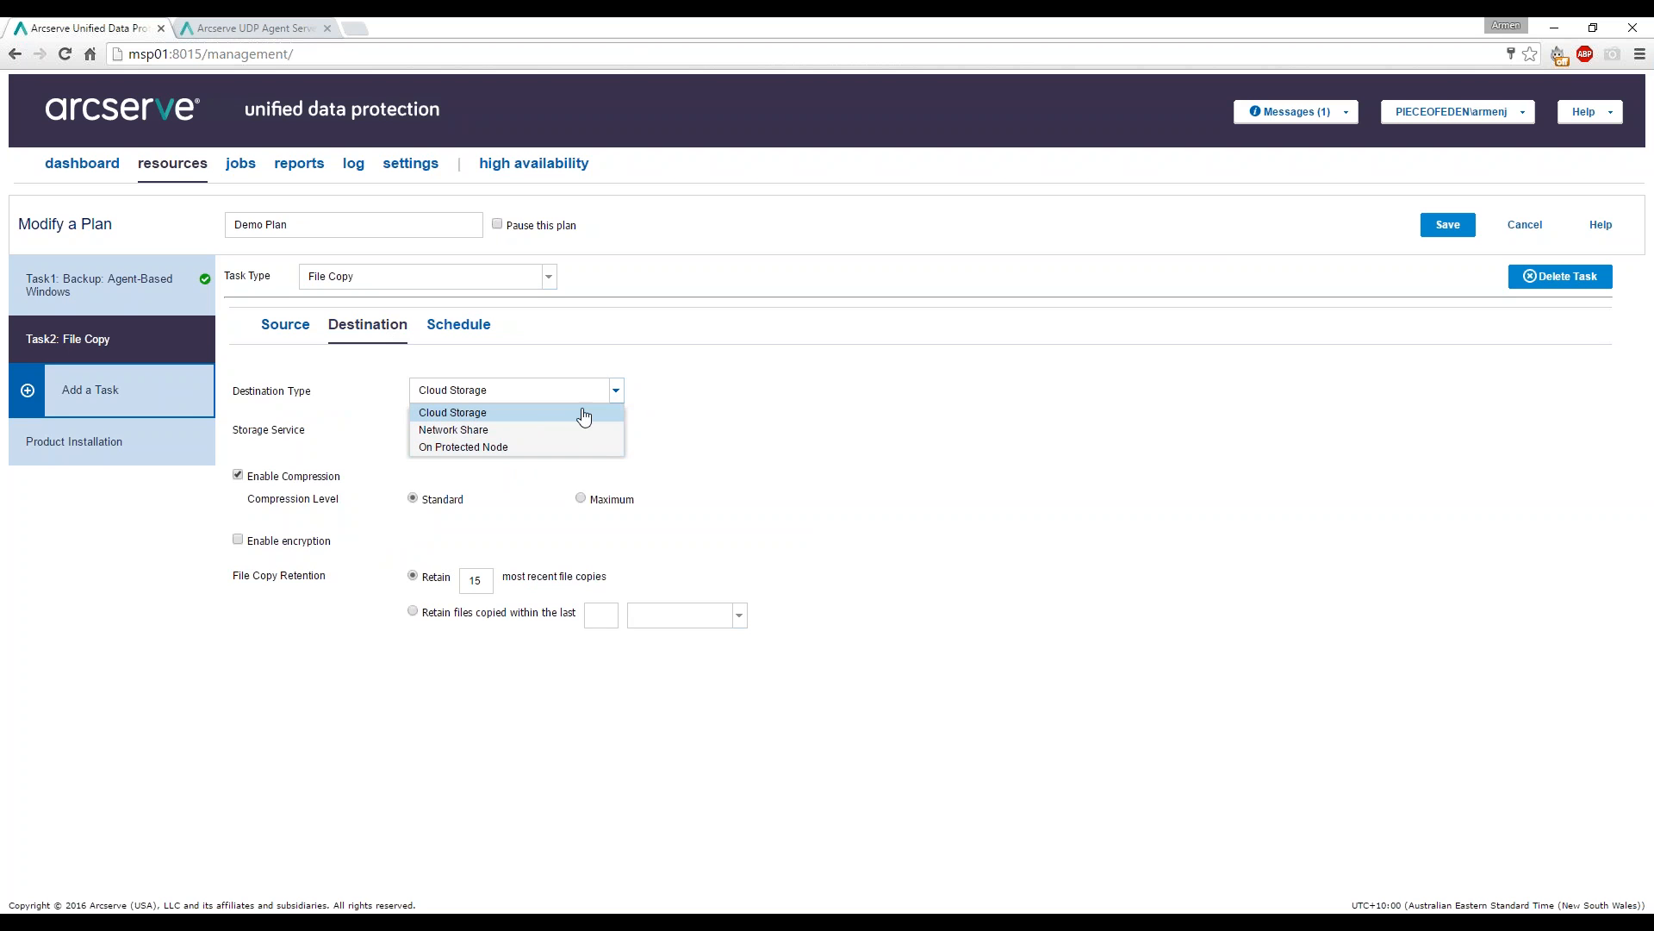
click(585, 415)
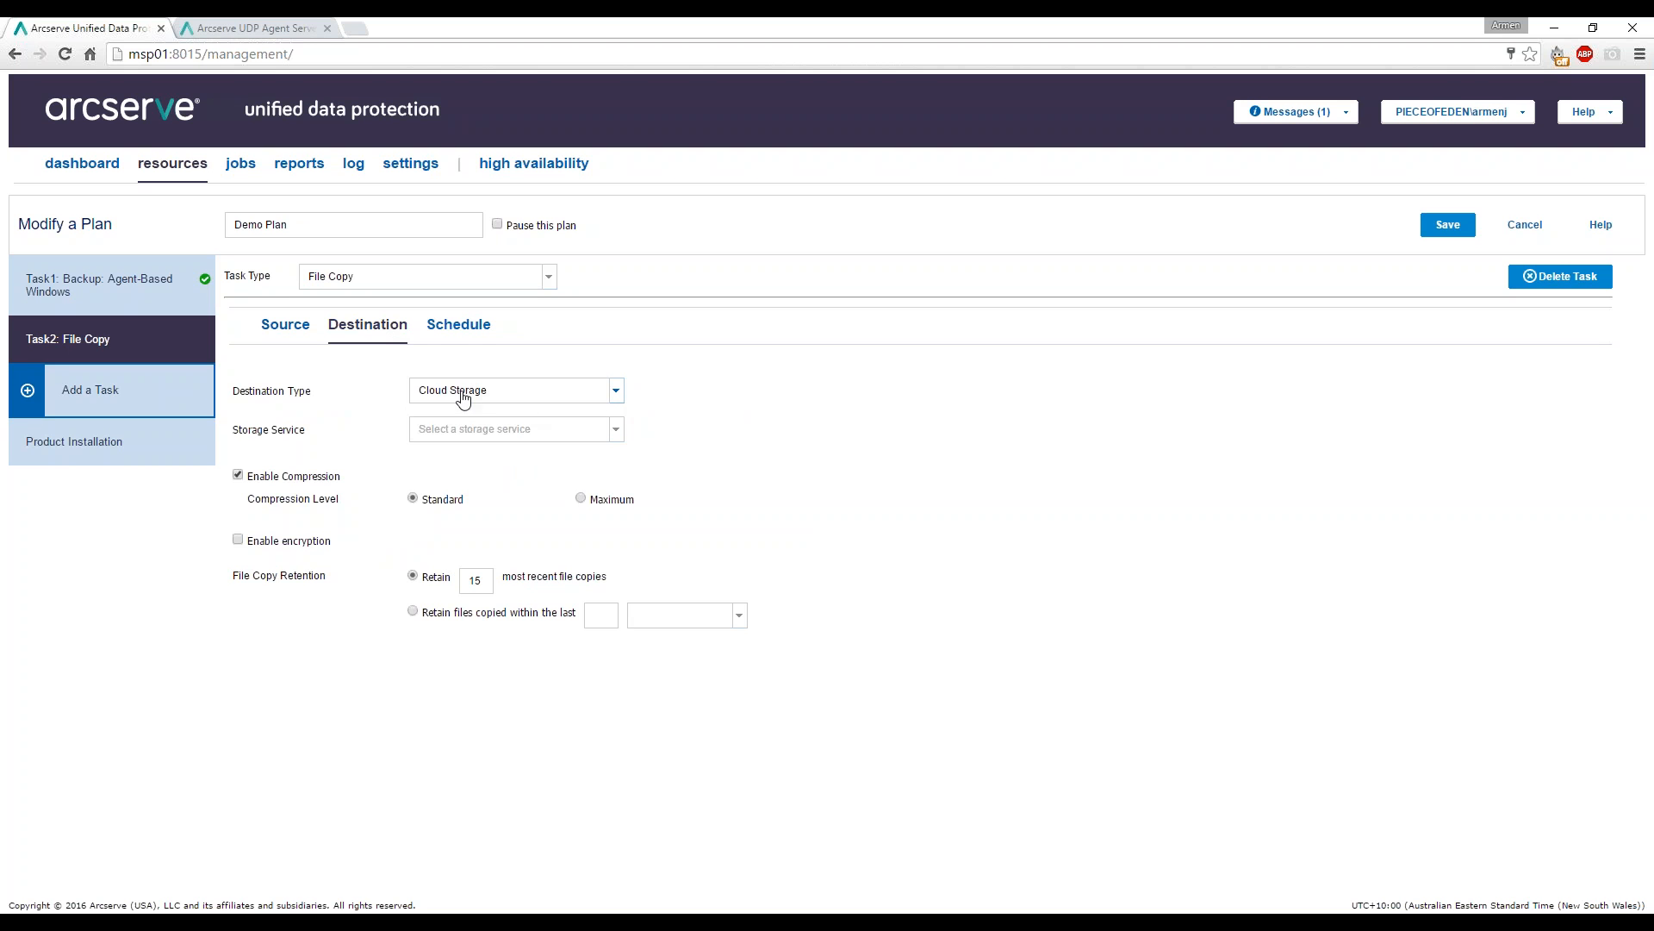
click(485, 436)
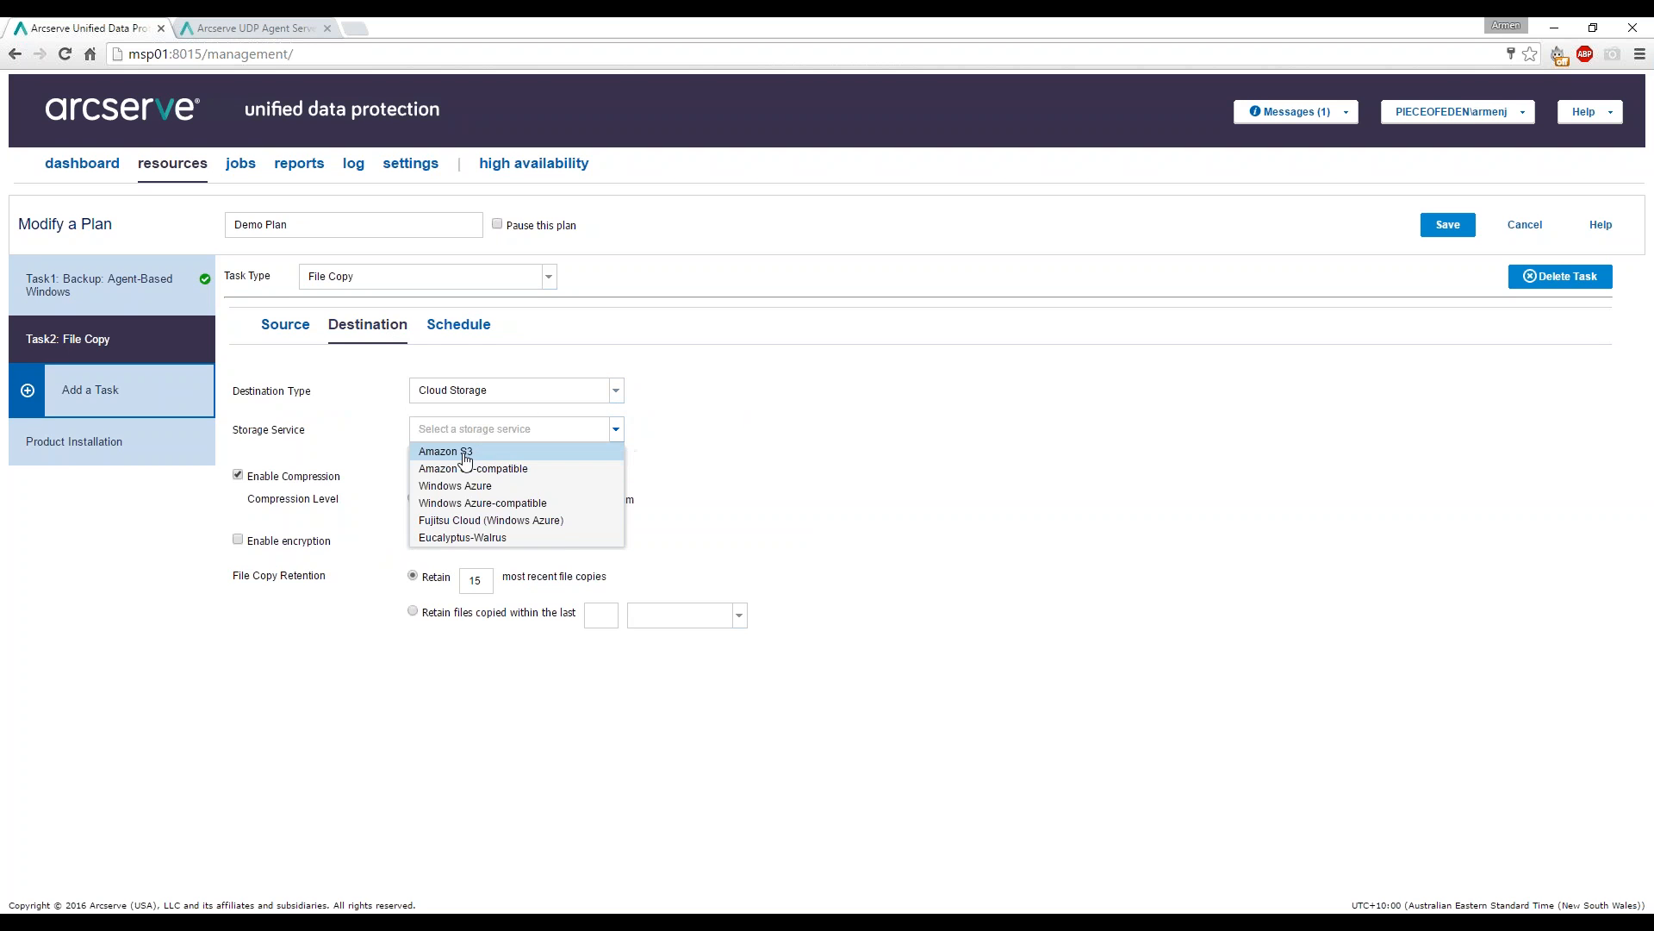
click(465, 452)
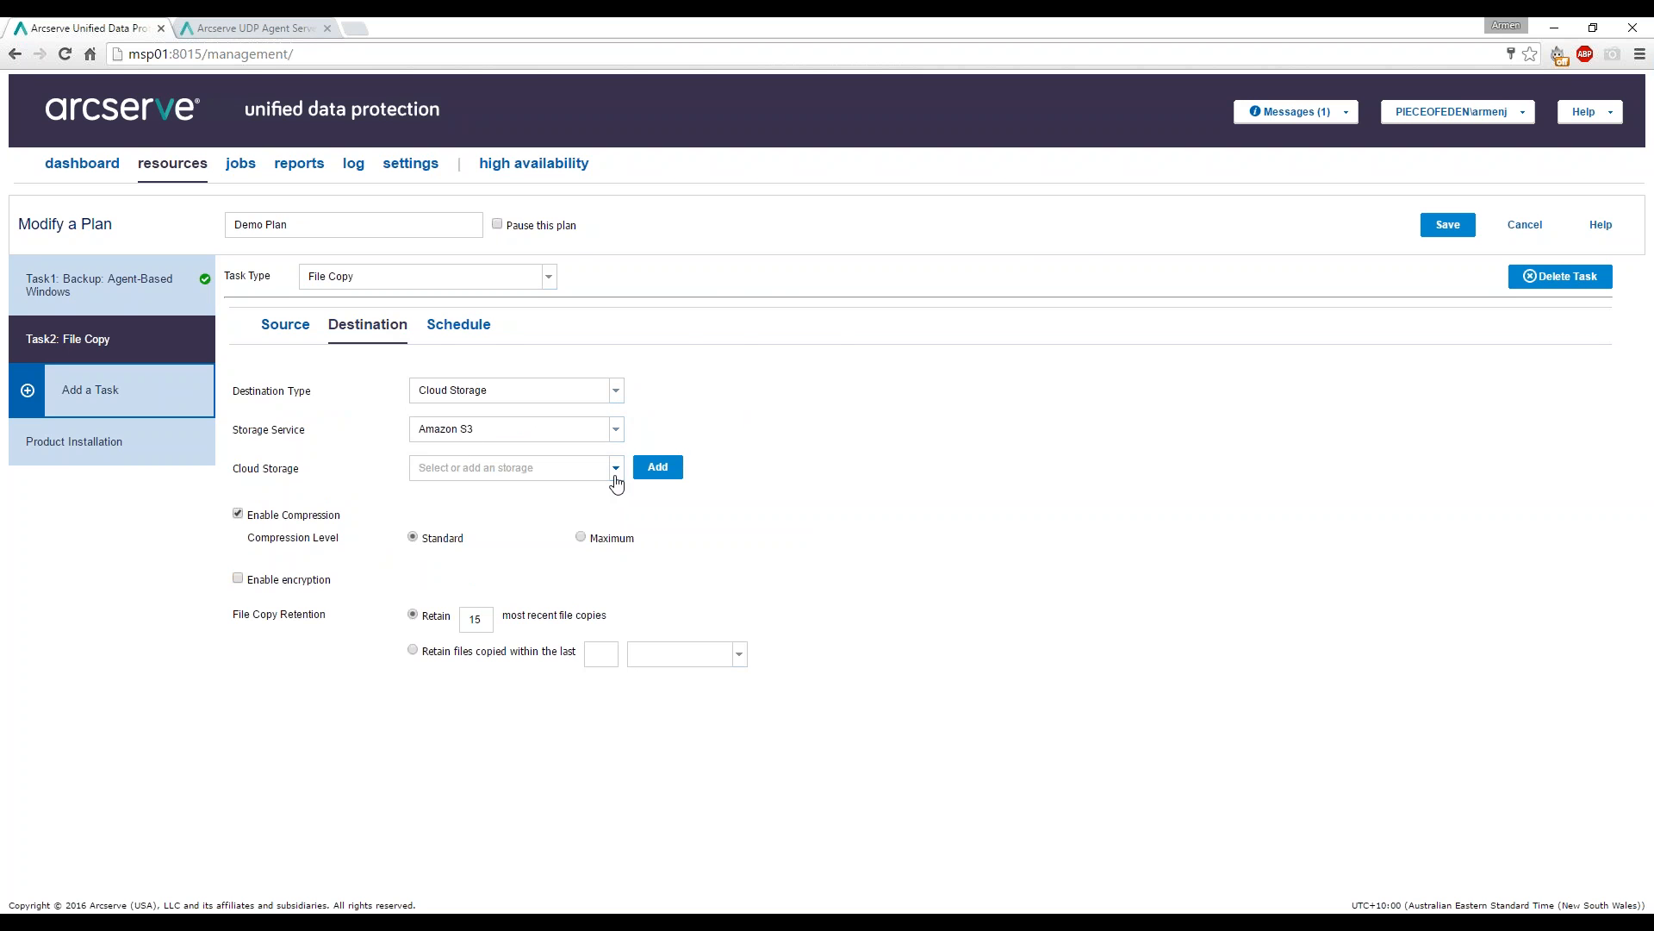
click(658, 467)
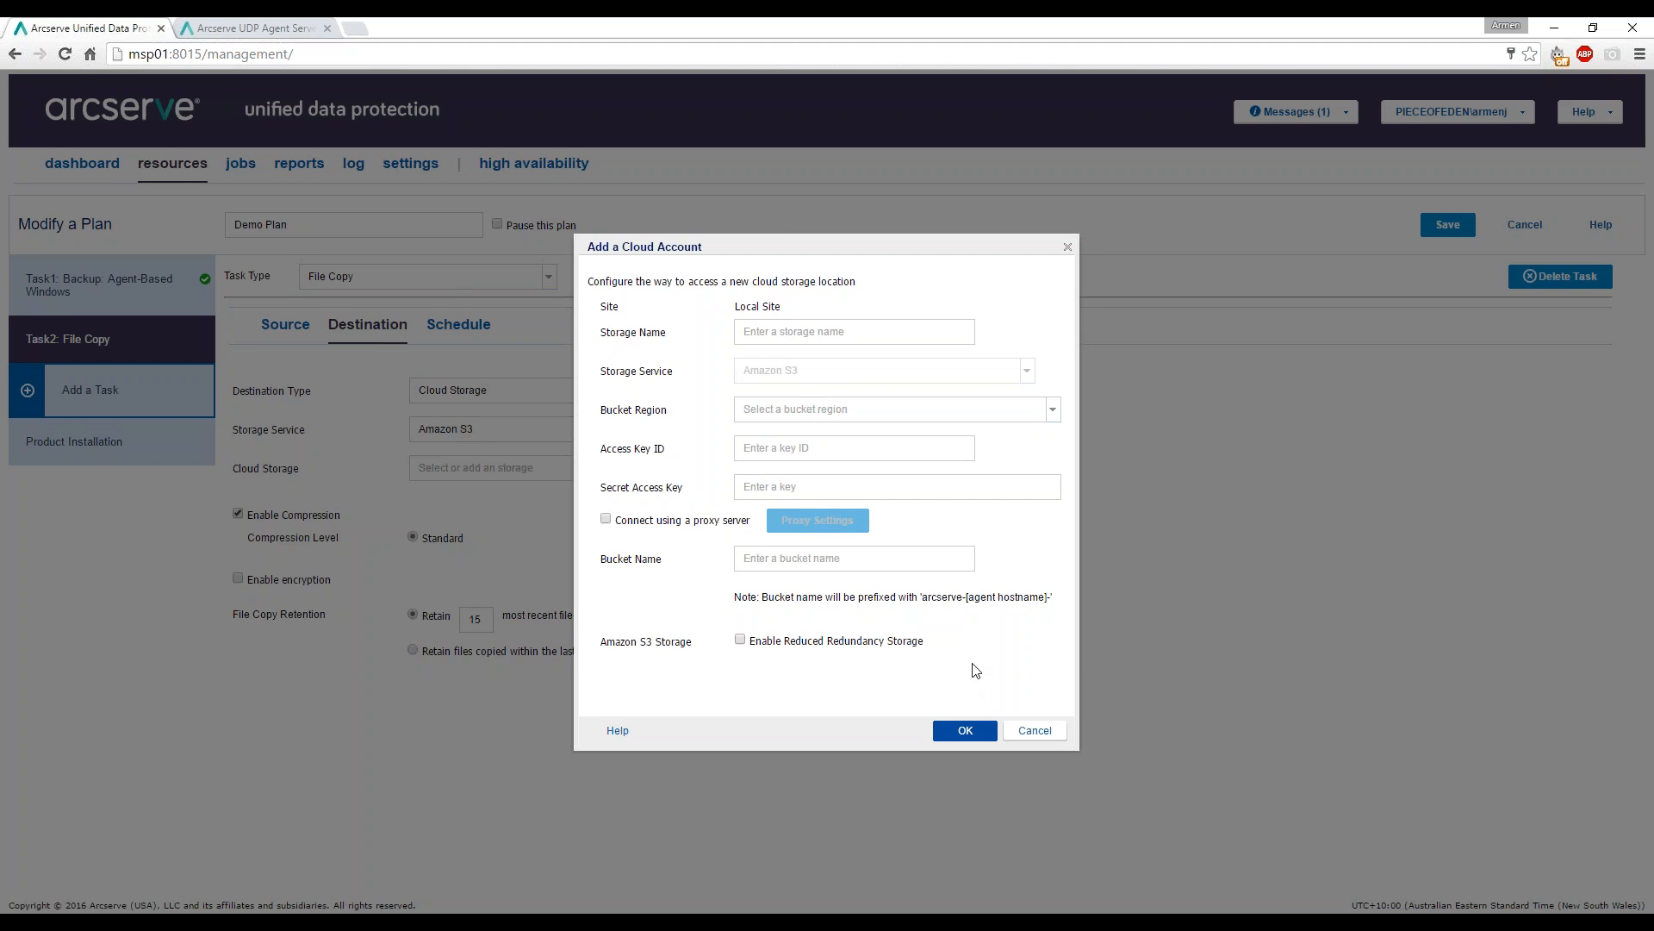
click(1035, 730)
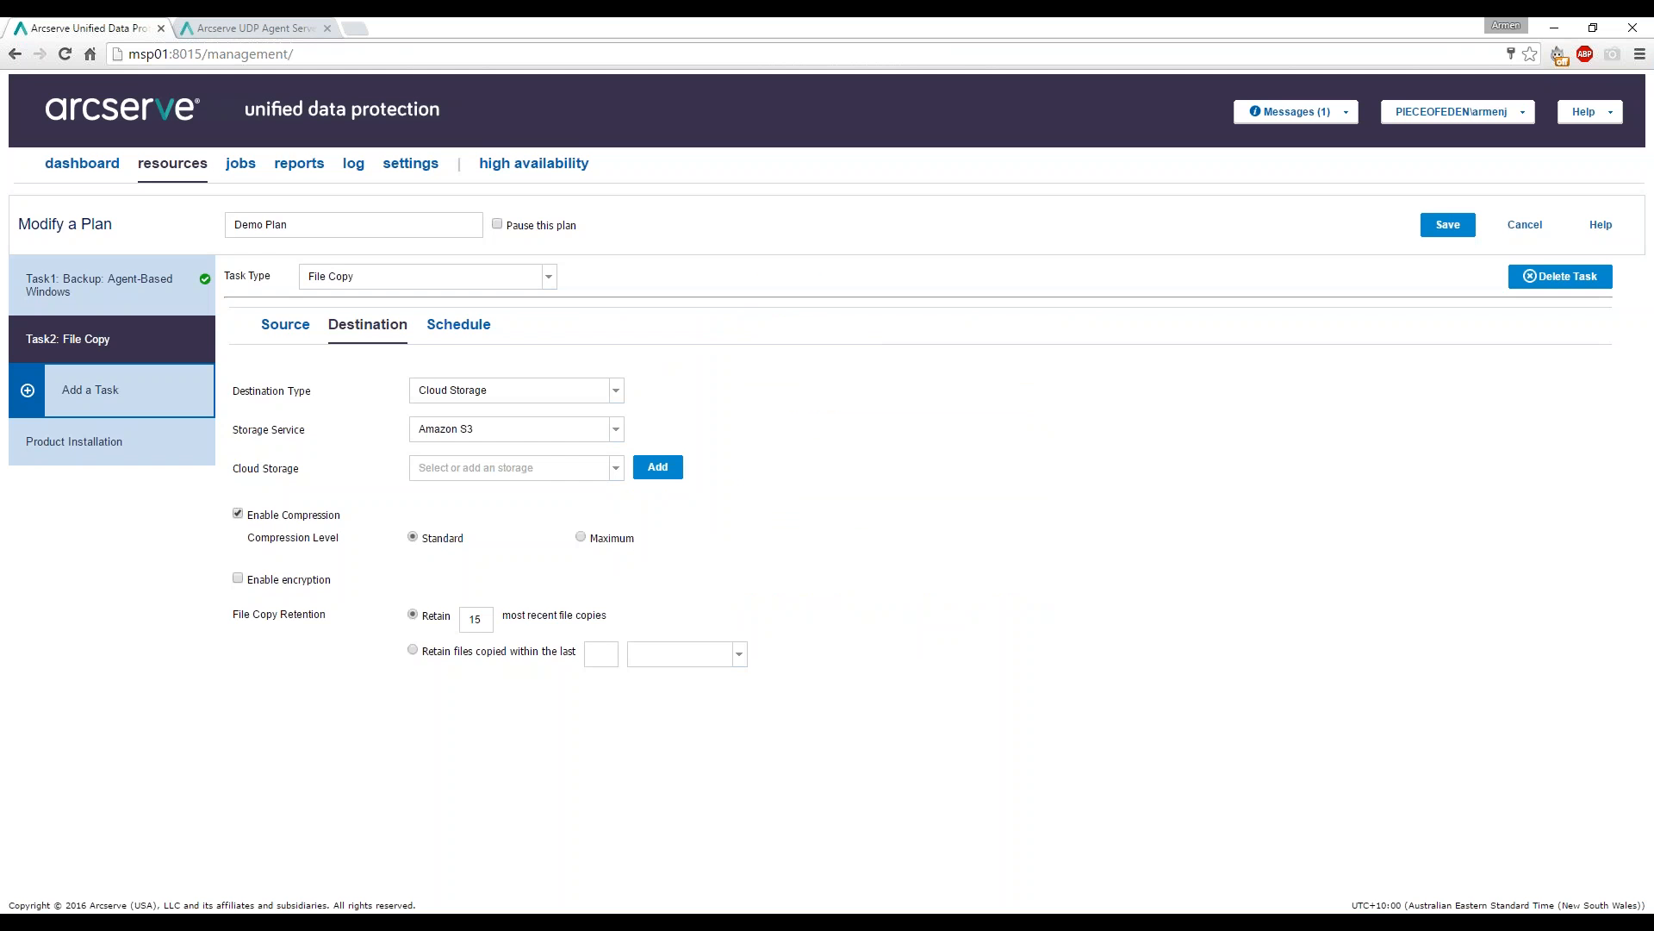
click(603, 392)
click(492, 435)
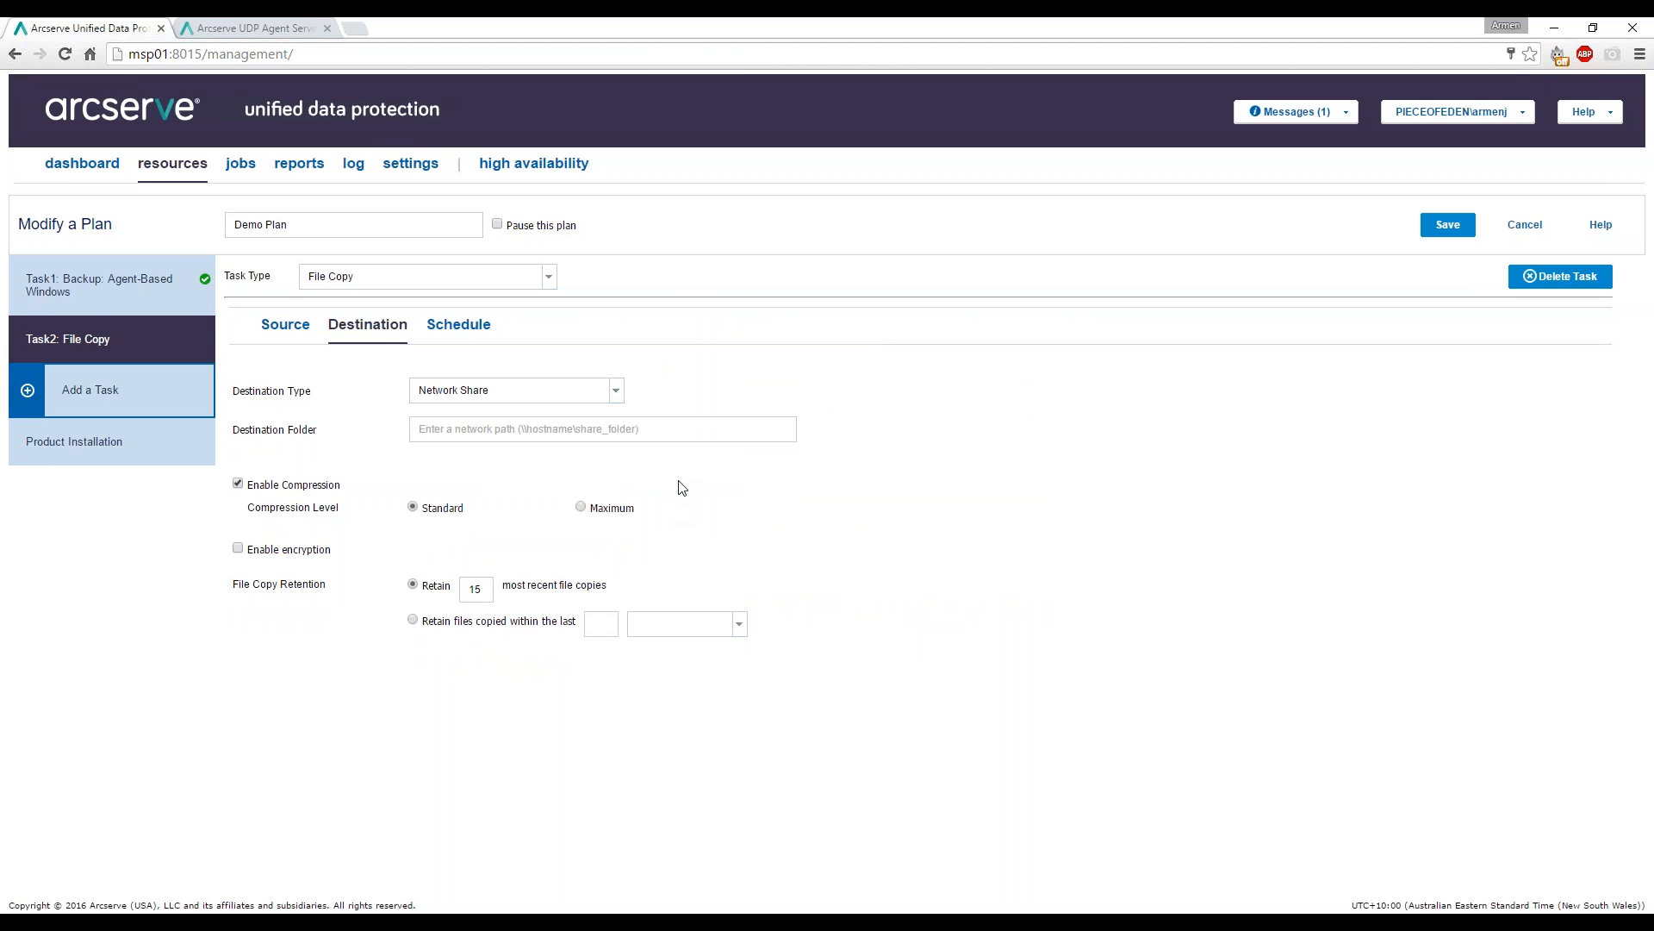
Delete the File Copy task and add Task2 as a Virtual Standby task.
click(1543, 277)
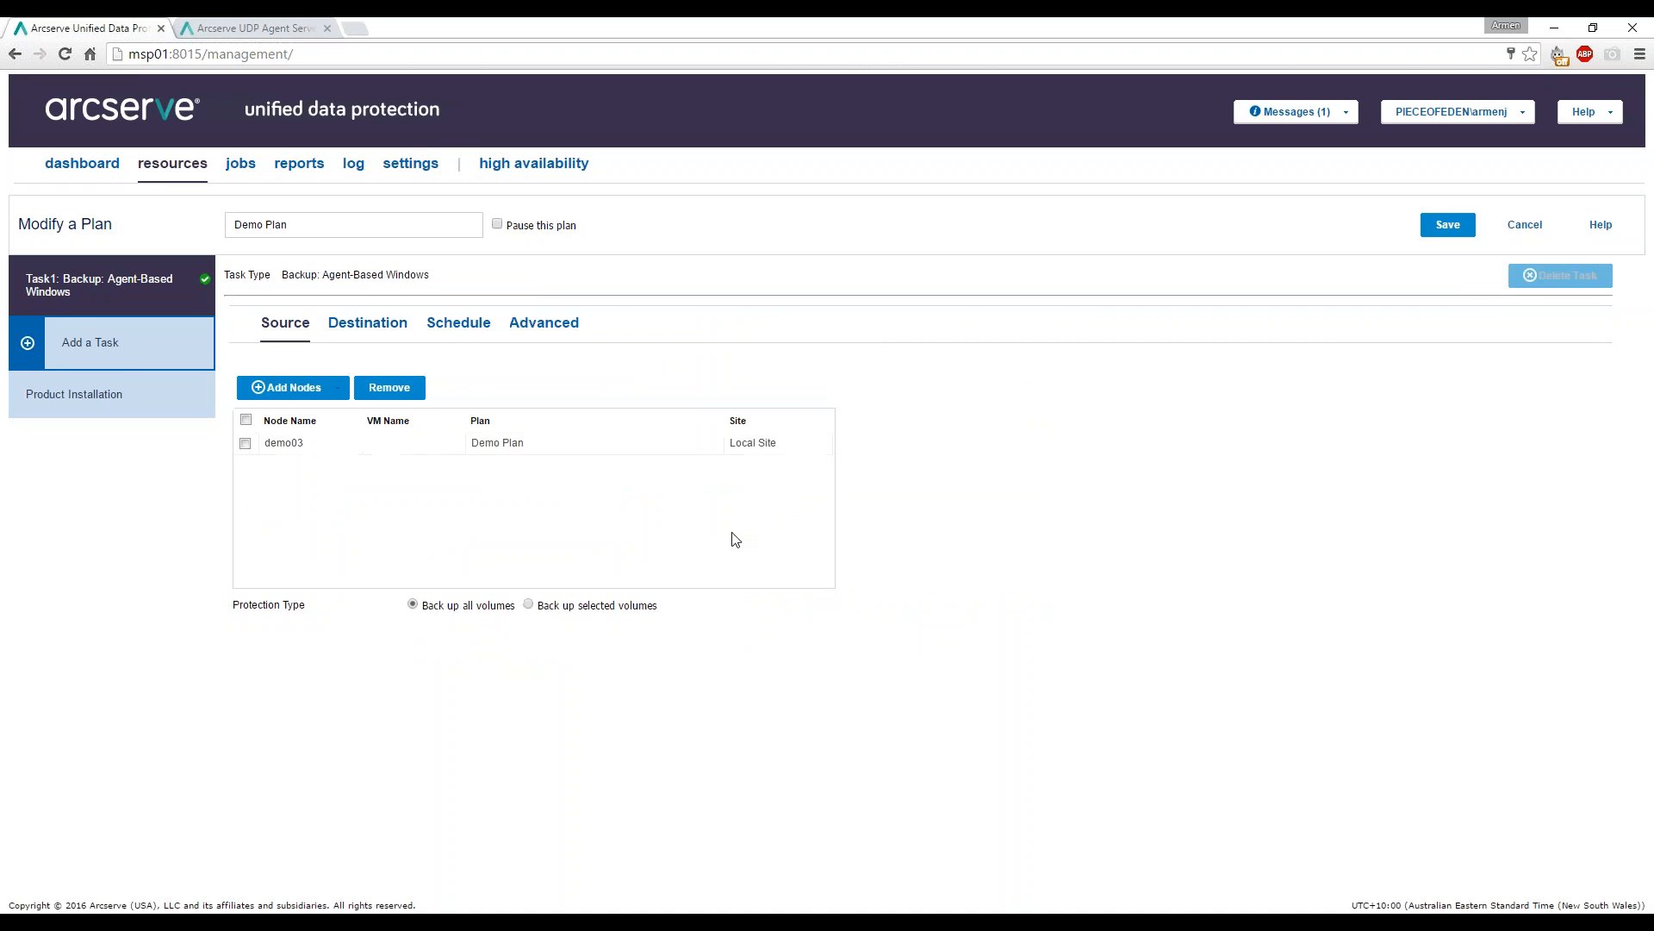
click(98, 352)
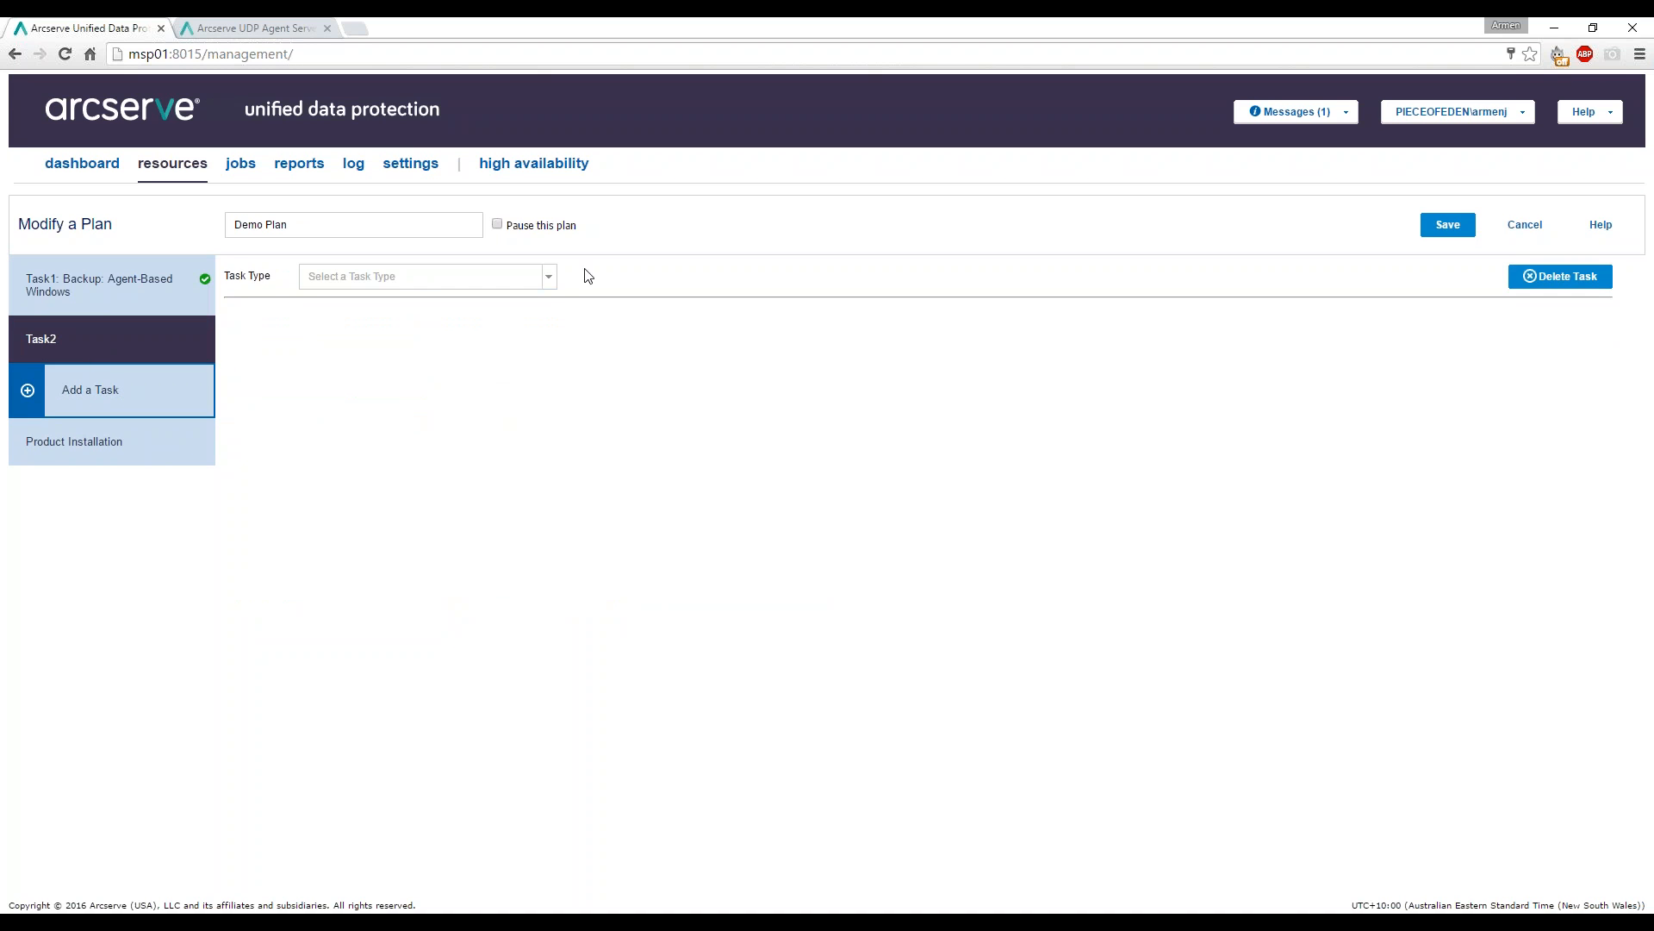
click(534, 277)
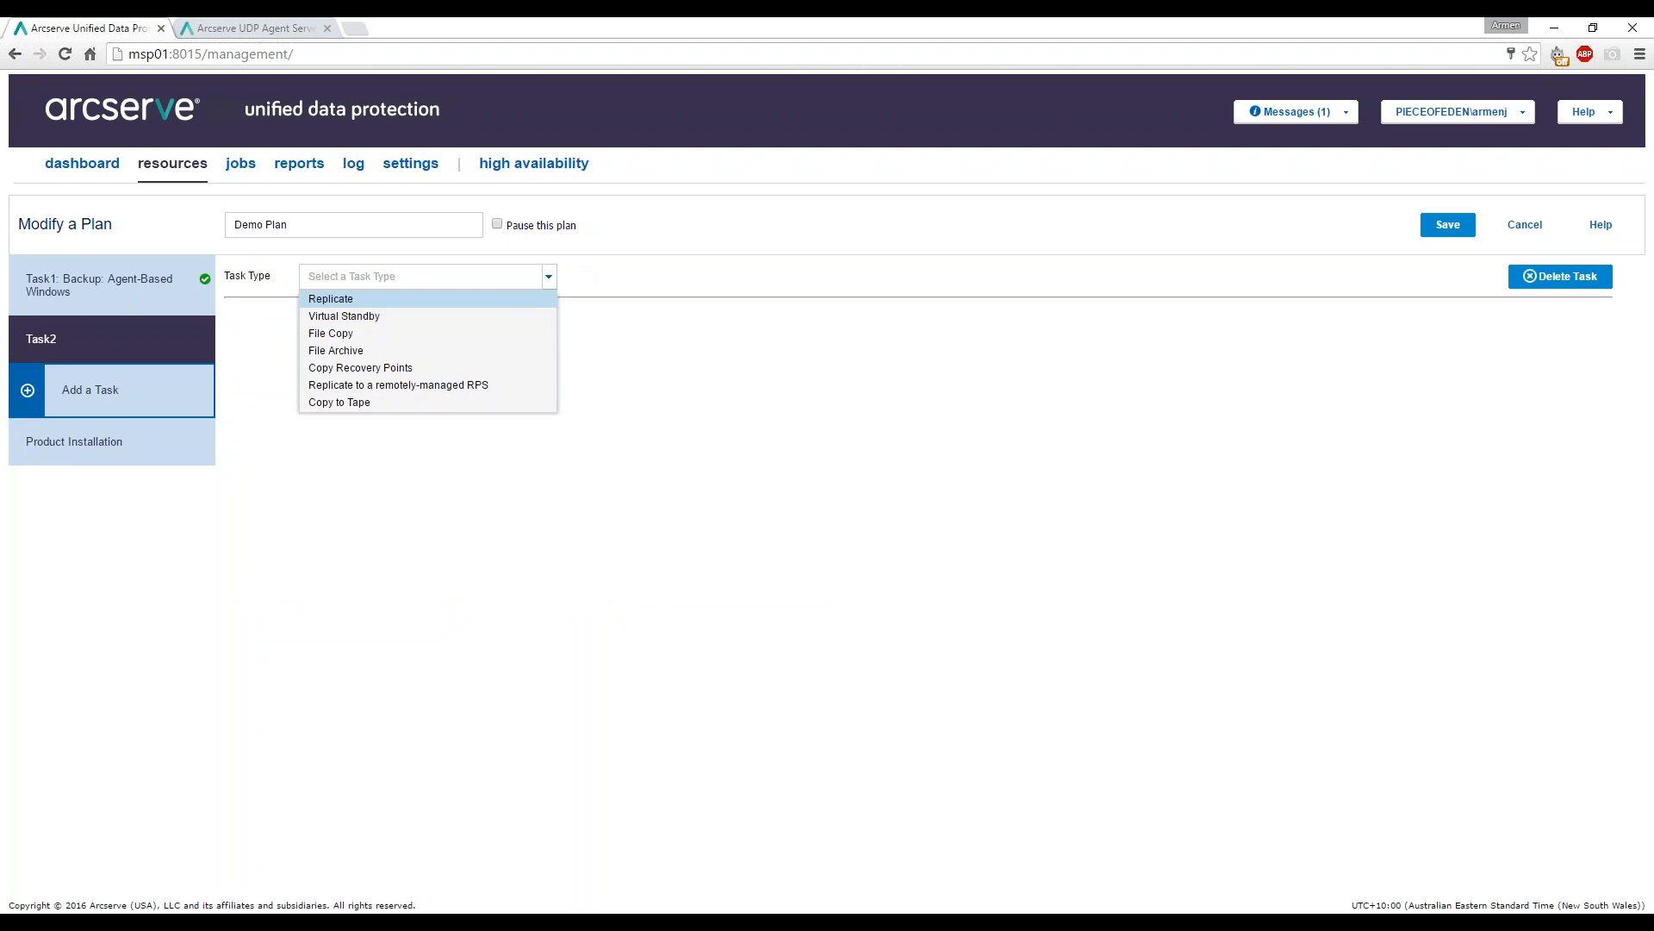
click(357, 317)
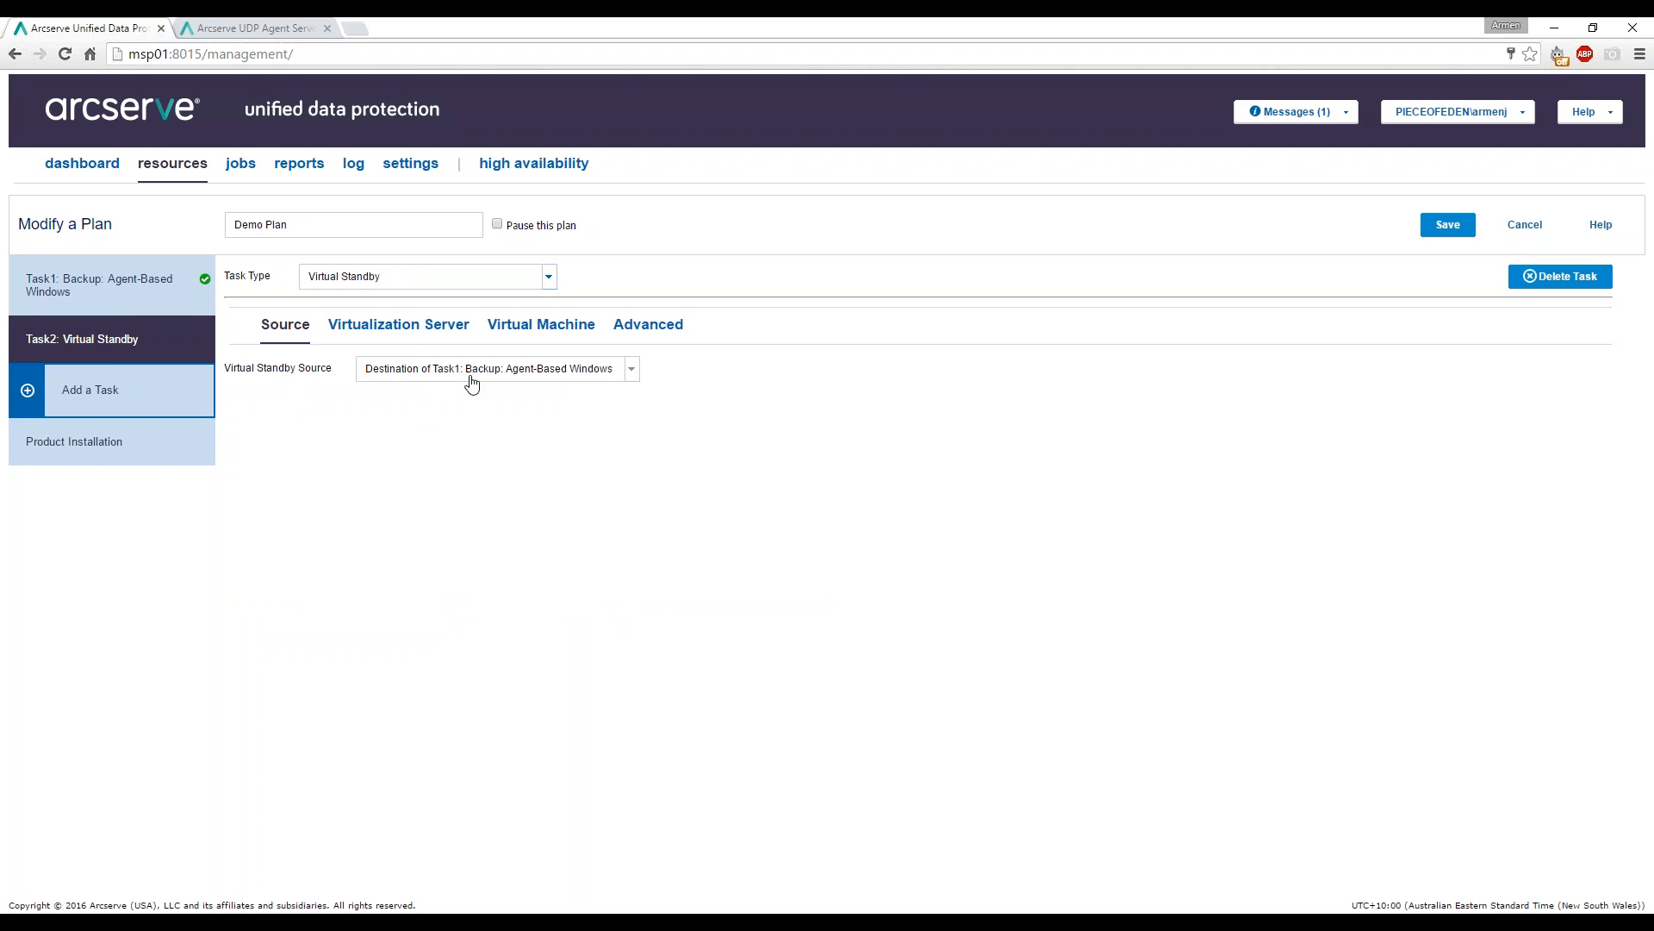
Enter virtualization server ESX01 with username root and the account password.
click(415, 332)
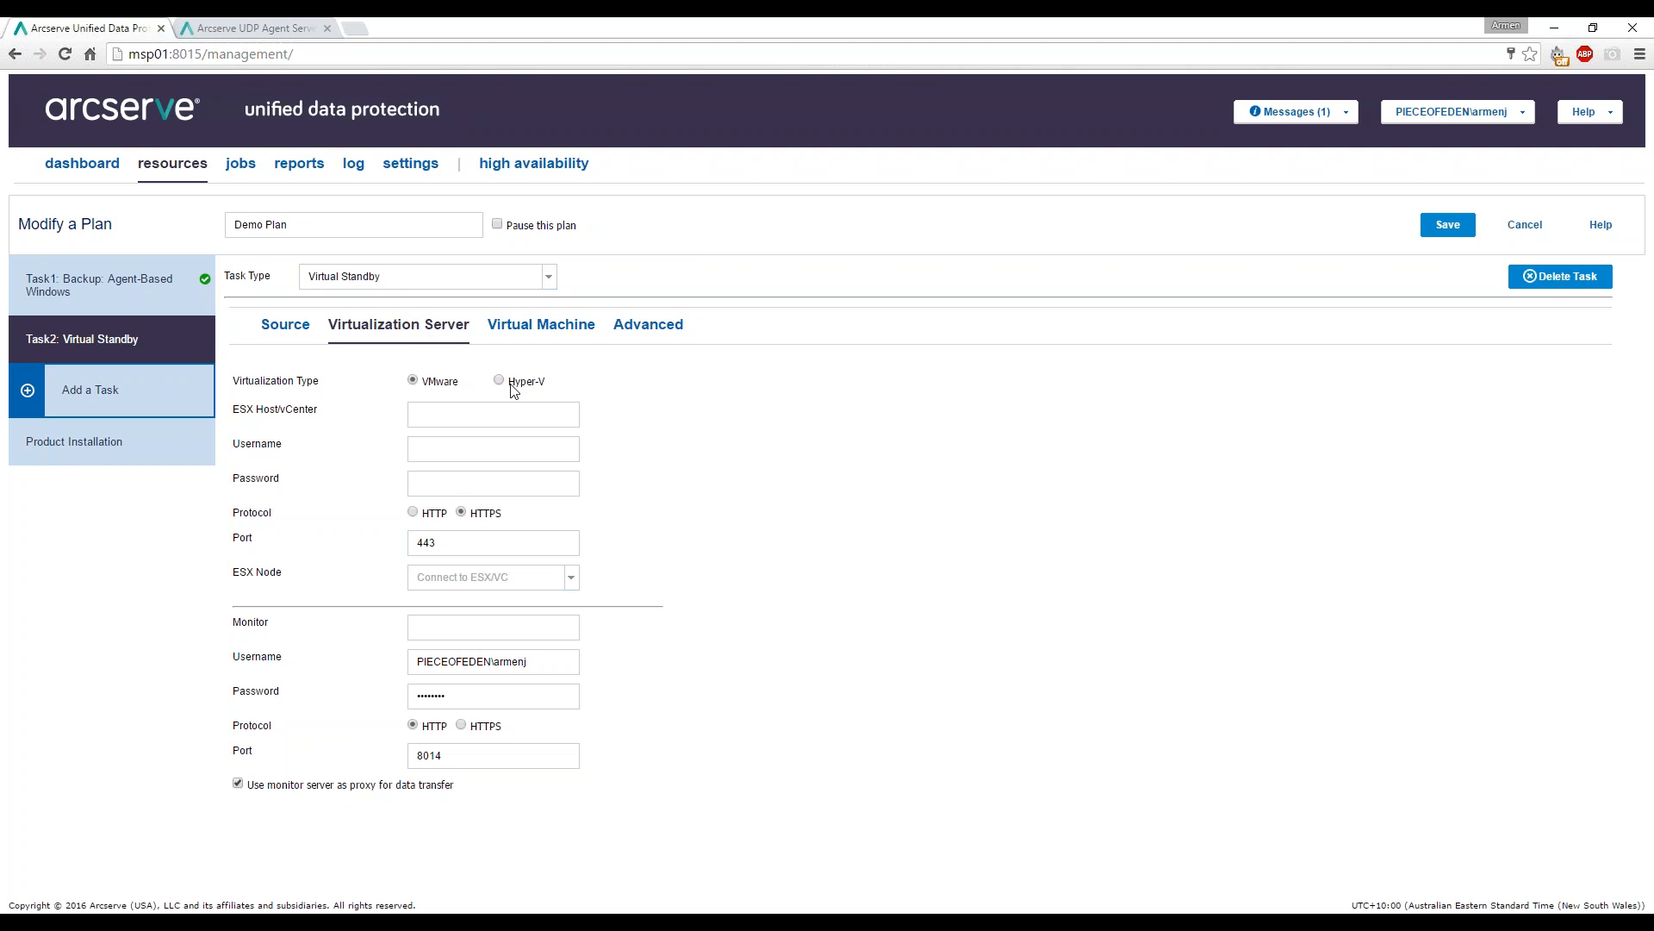
click(451, 407)
text(ESX01)
click(550, 450)
text(root)
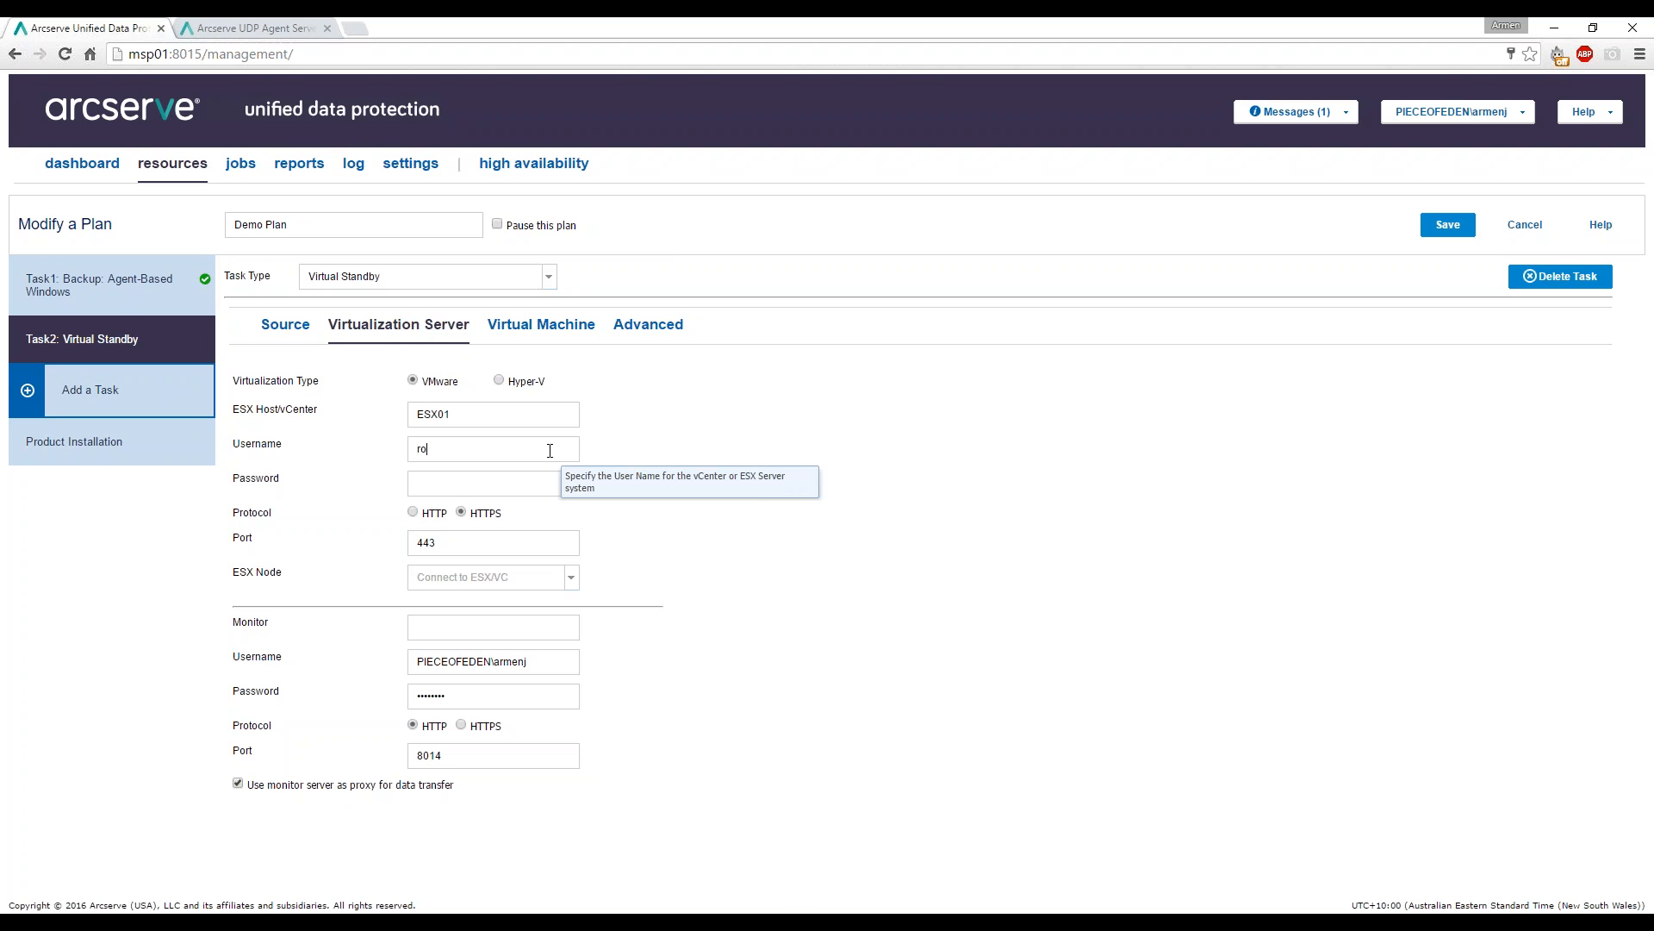
key(Tab)
text(********)
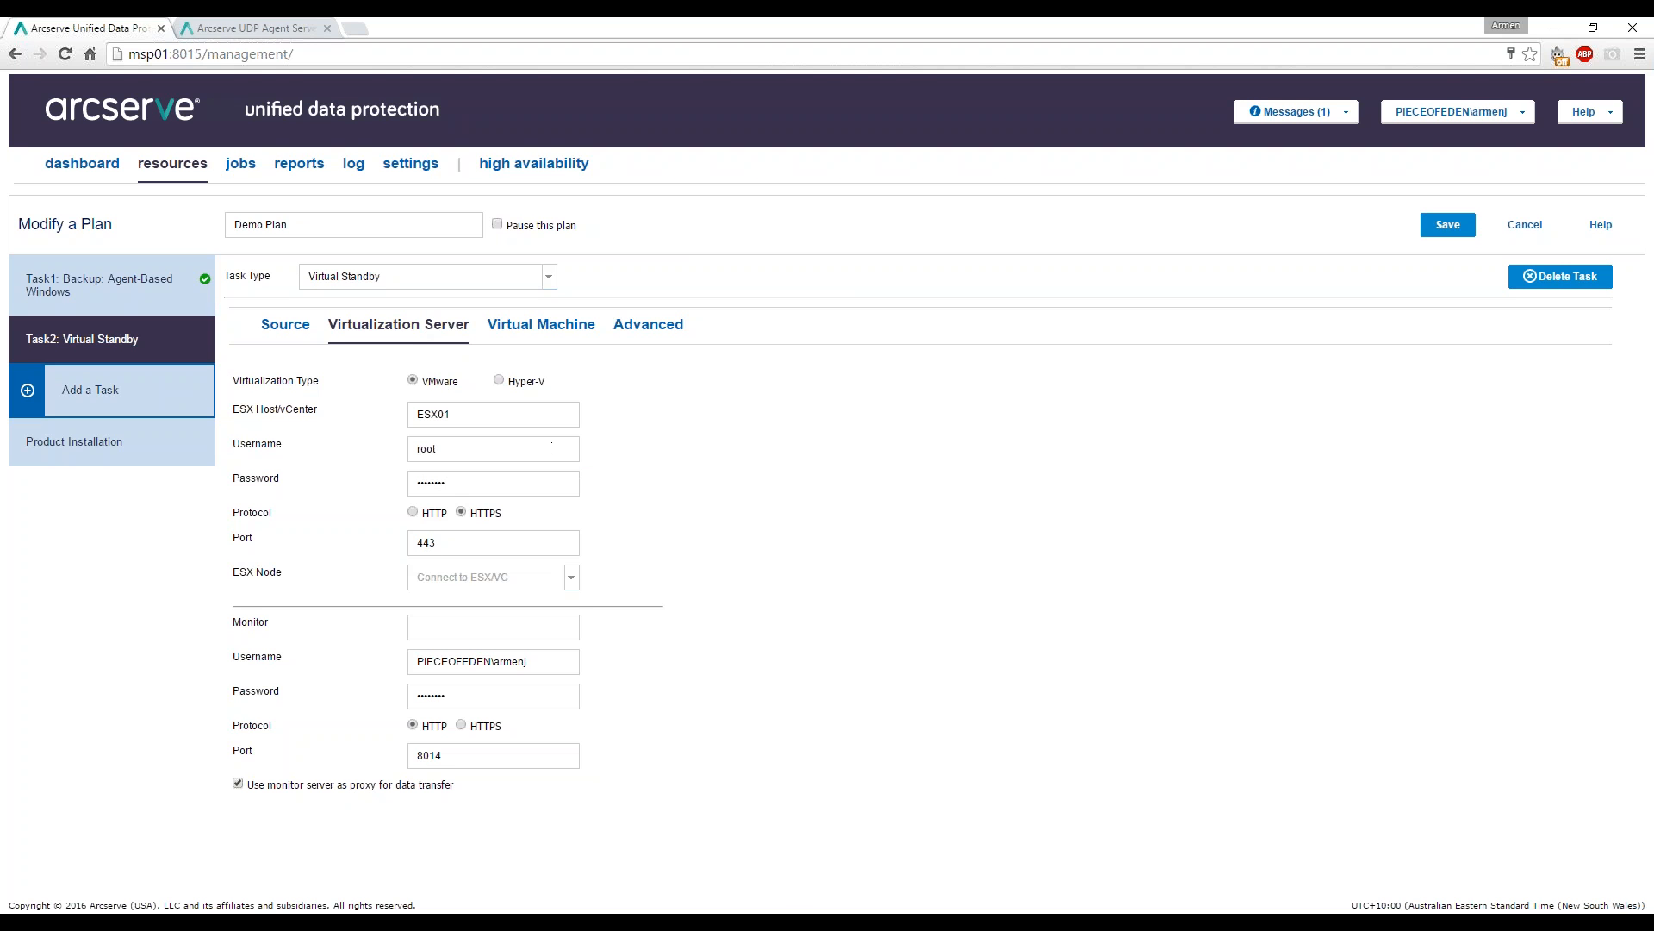
Retrieve the host details and select ESX01 as the ESX node.
click(571, 576)
click(572, 577)
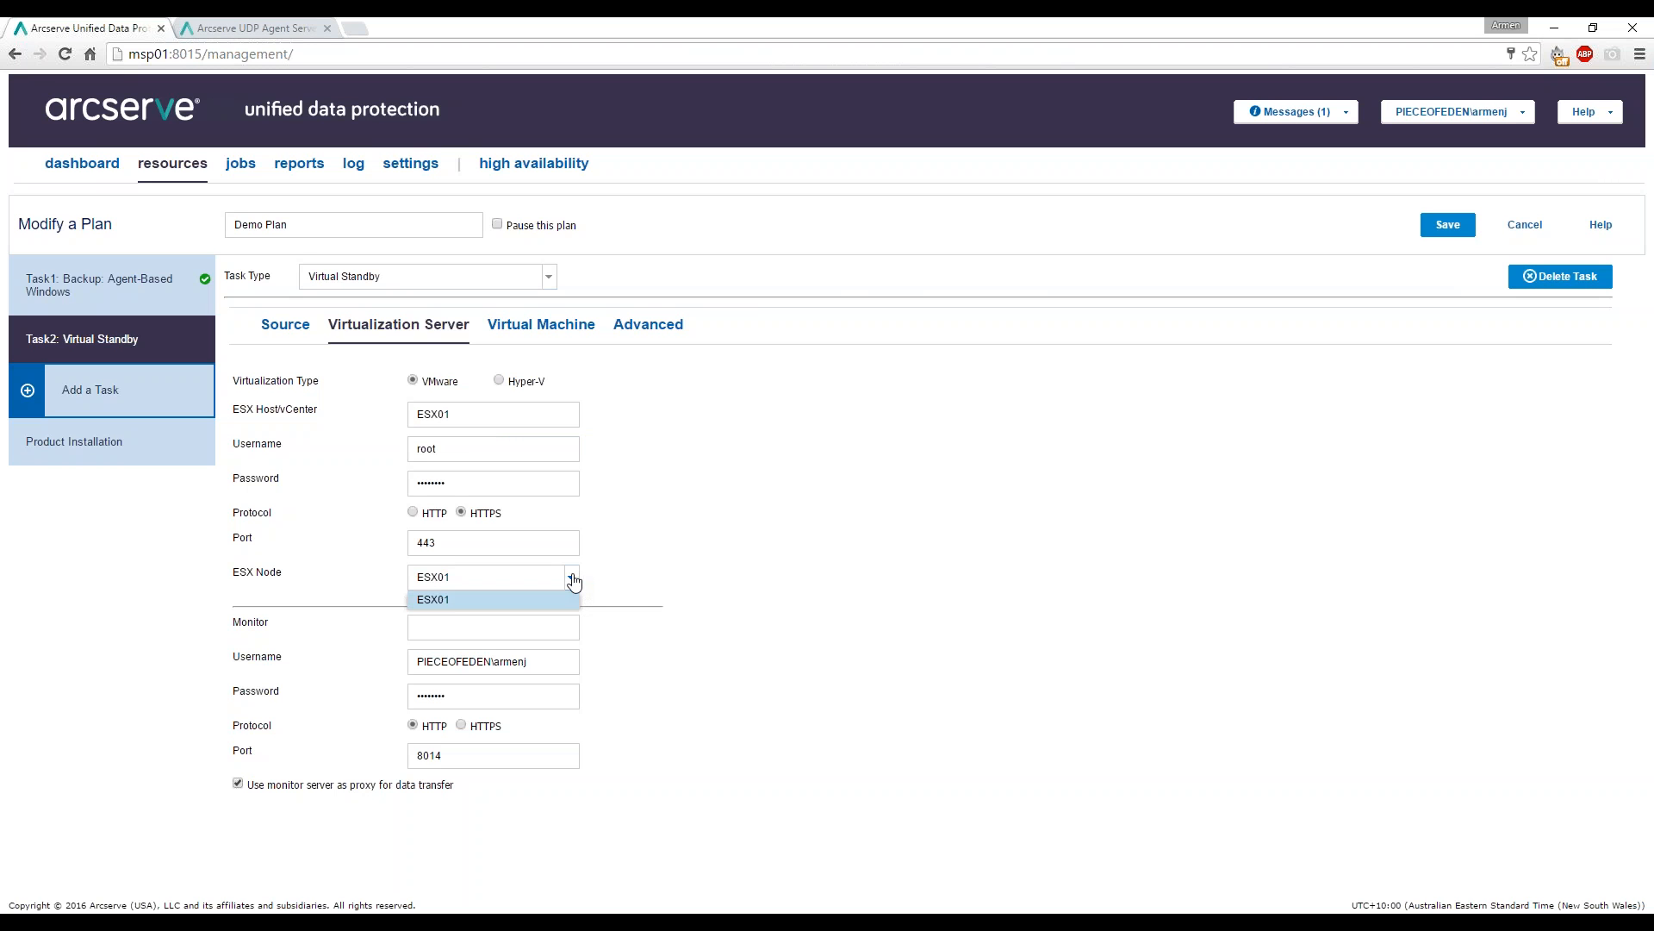
click(573, 580)
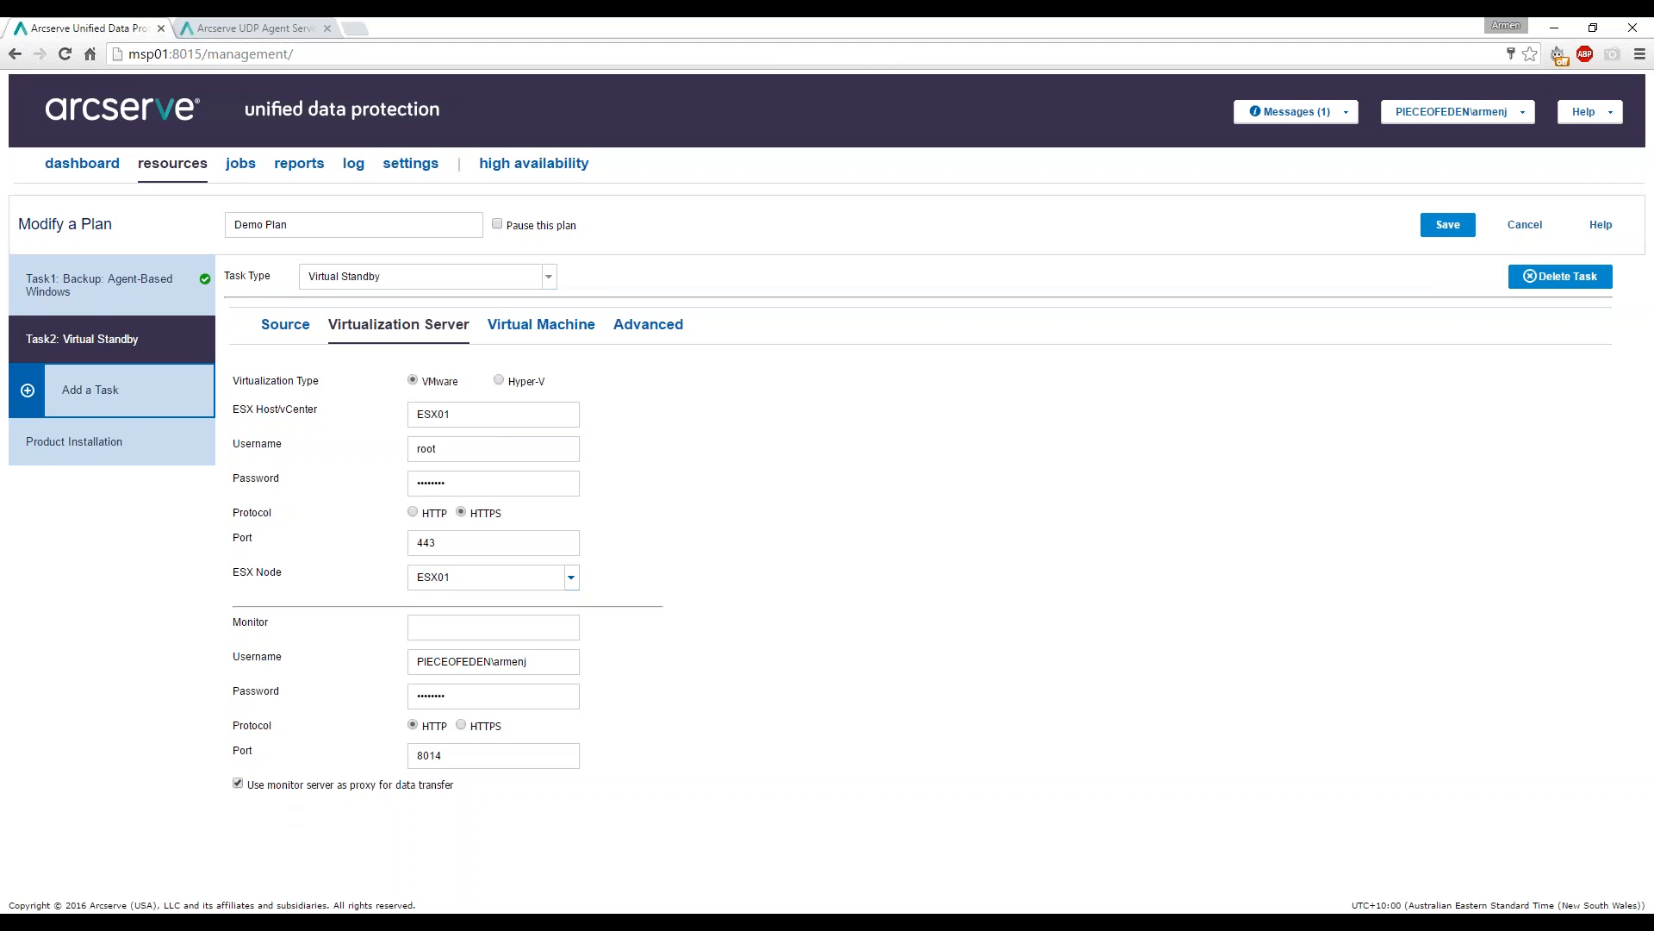
Set the monitor server to UDPproxy01, then bring up the Virtual Machine settings, dismissing the browser's save-password prompt.
click(472, 626)
text(UDPproxy01)
click(518, 338)
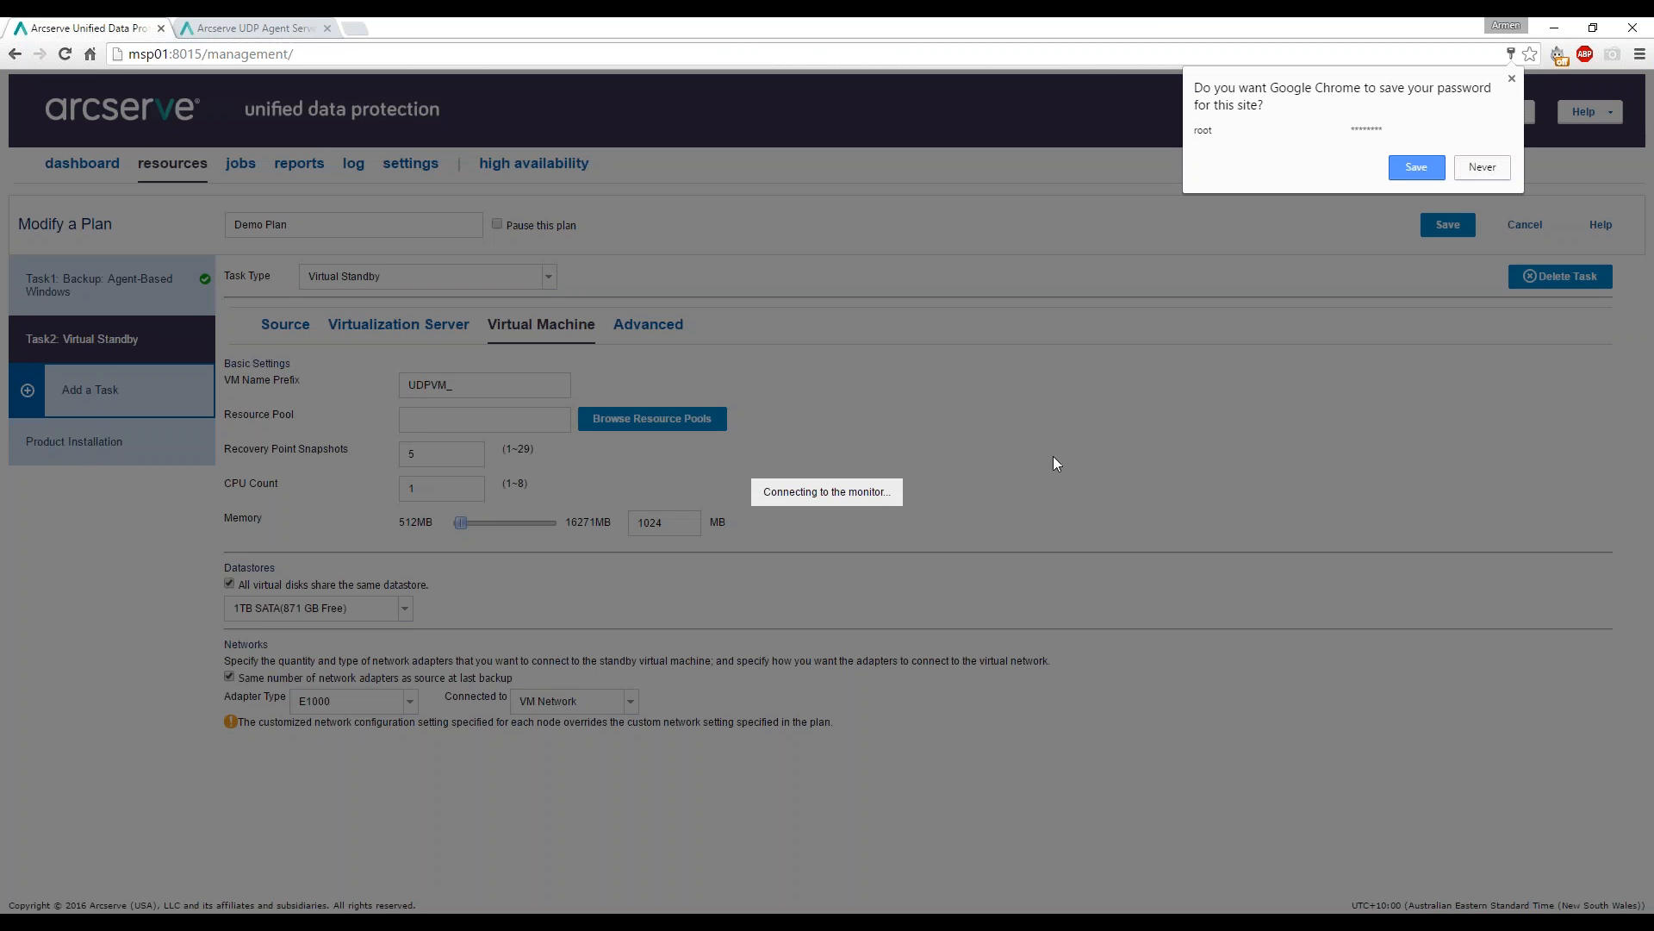
click(1511, 78)
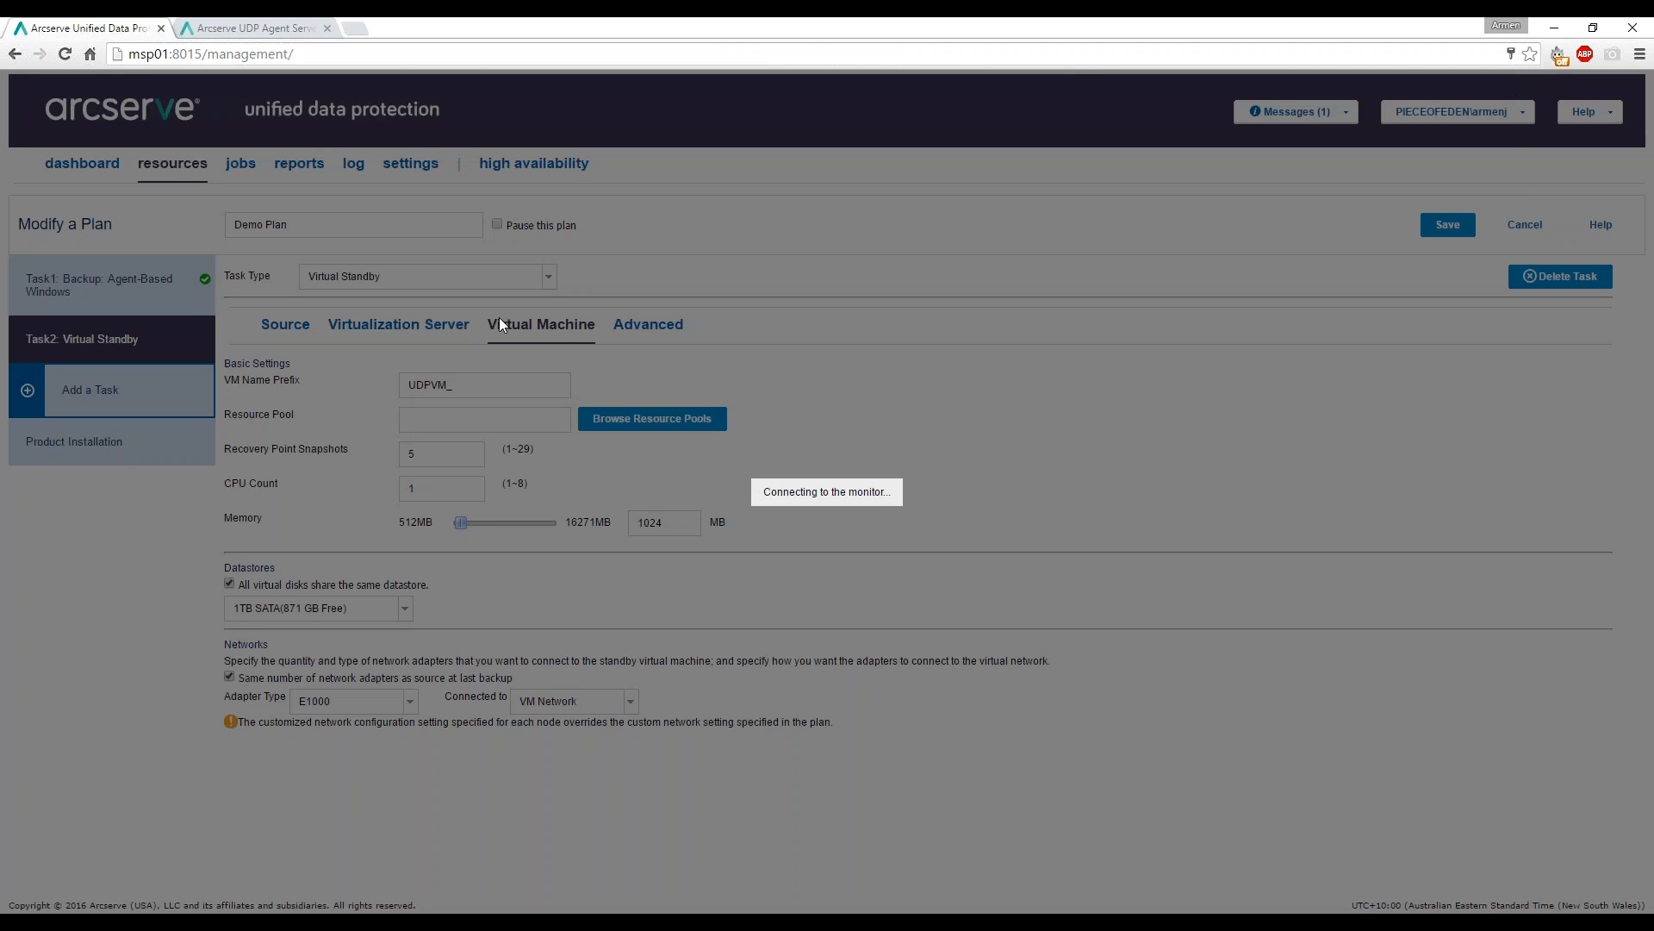
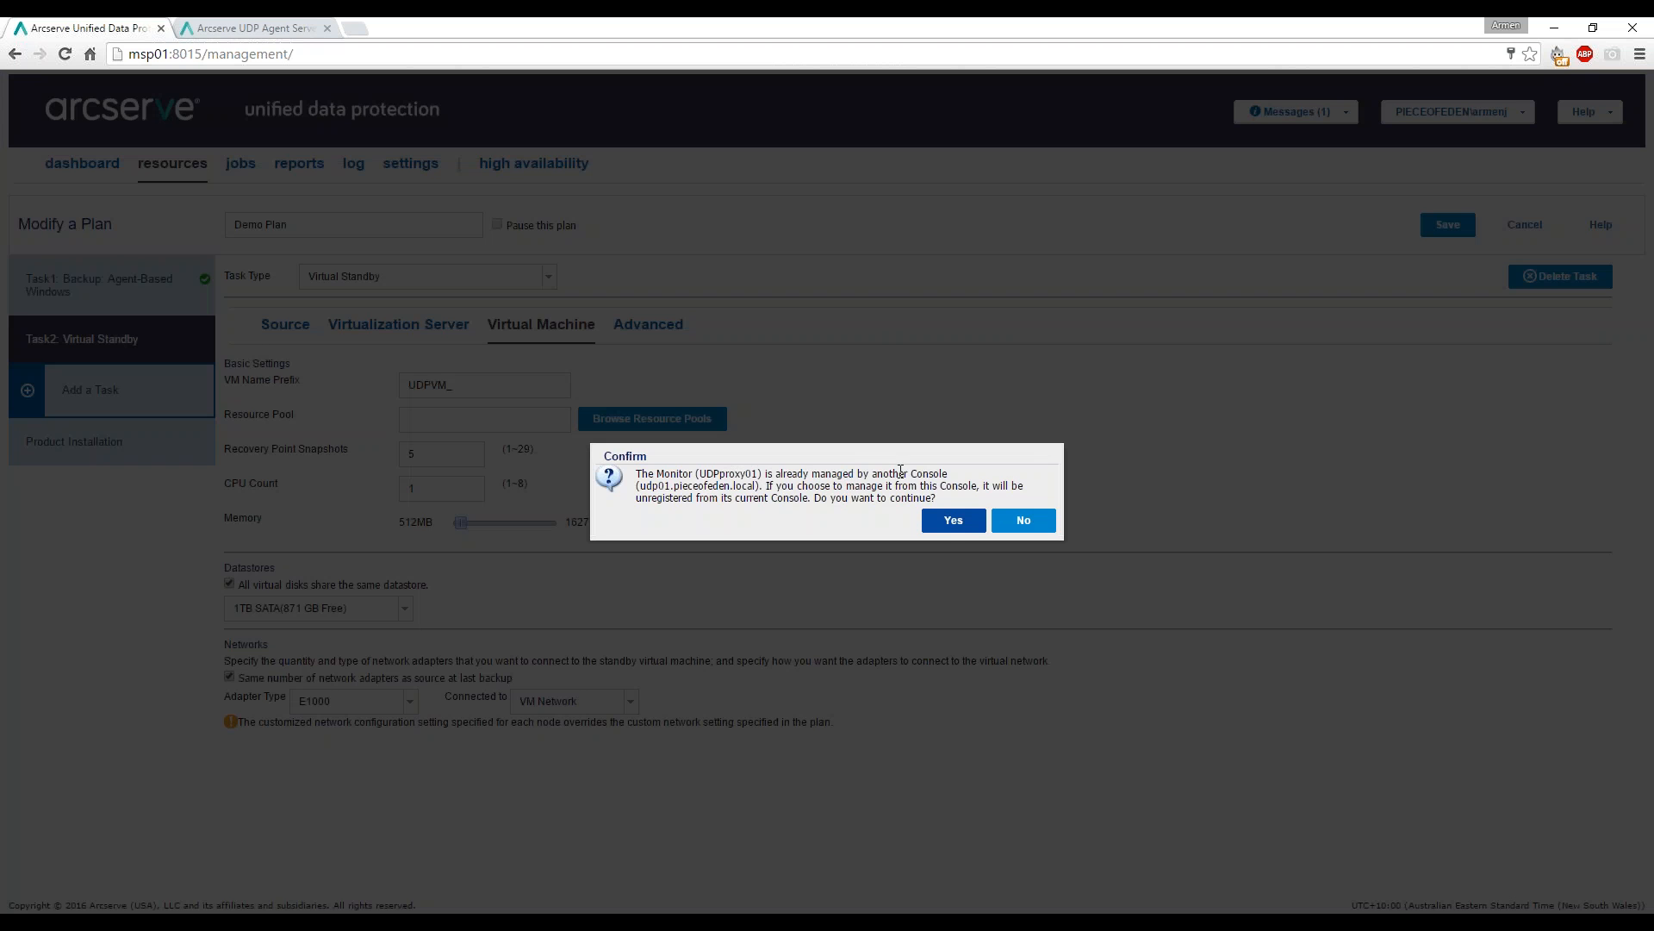
Take over management of the UDPproxy01 monitor and confirm no resource pools are available.
click(953, 527)
click(953, 522)
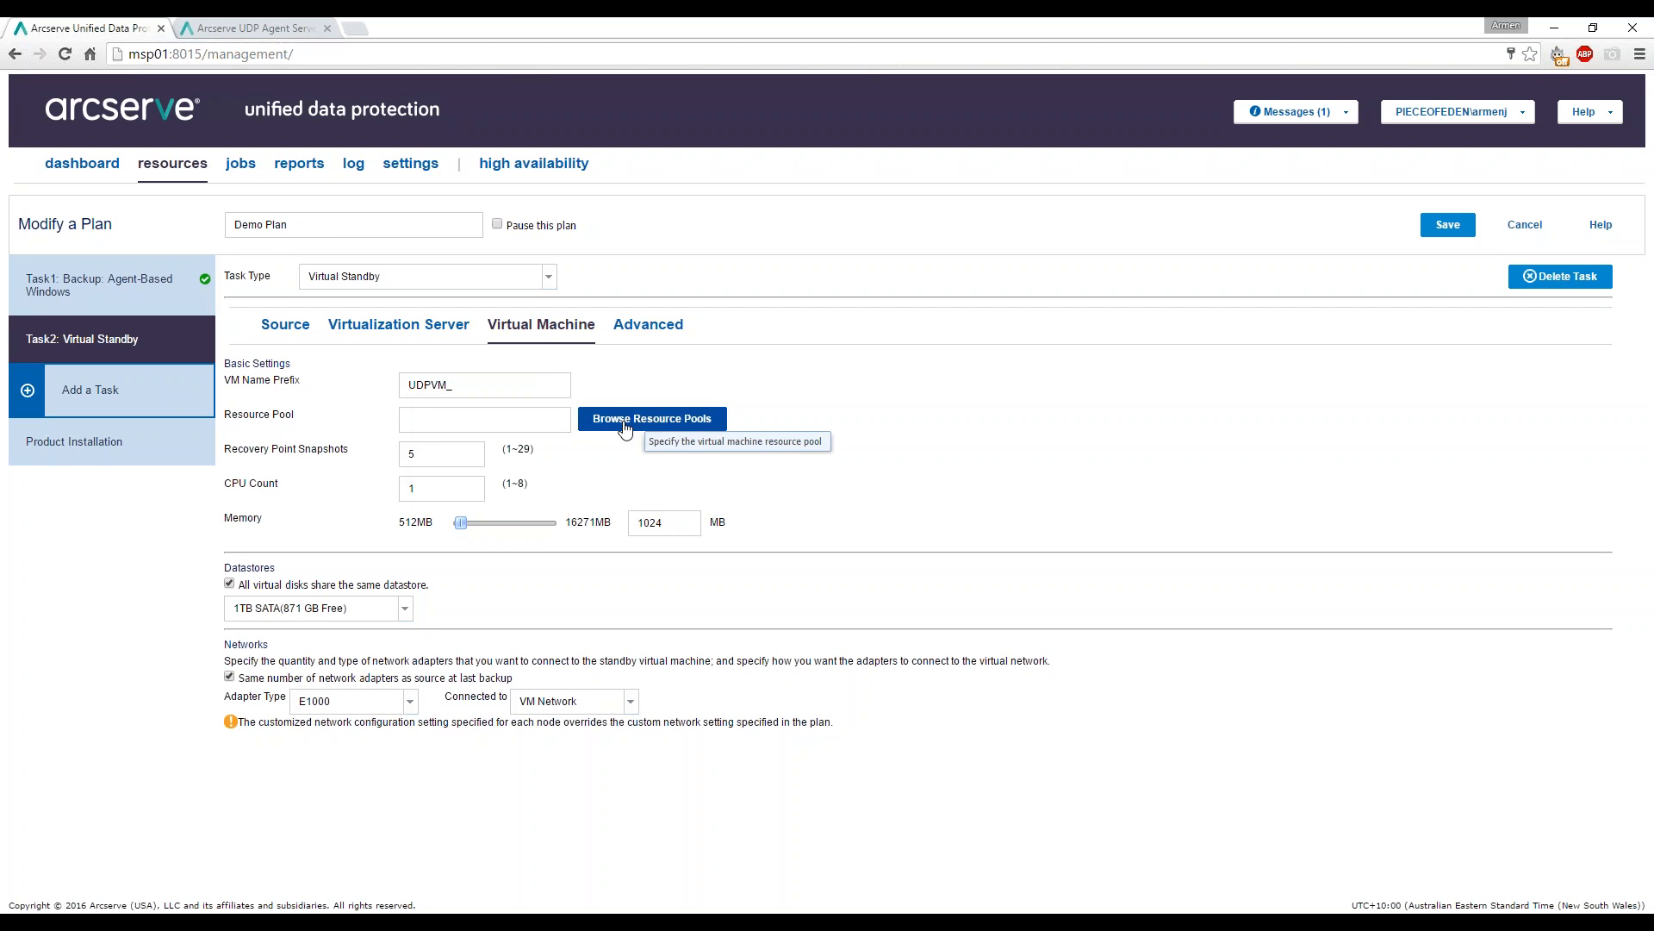
click(624, 422)
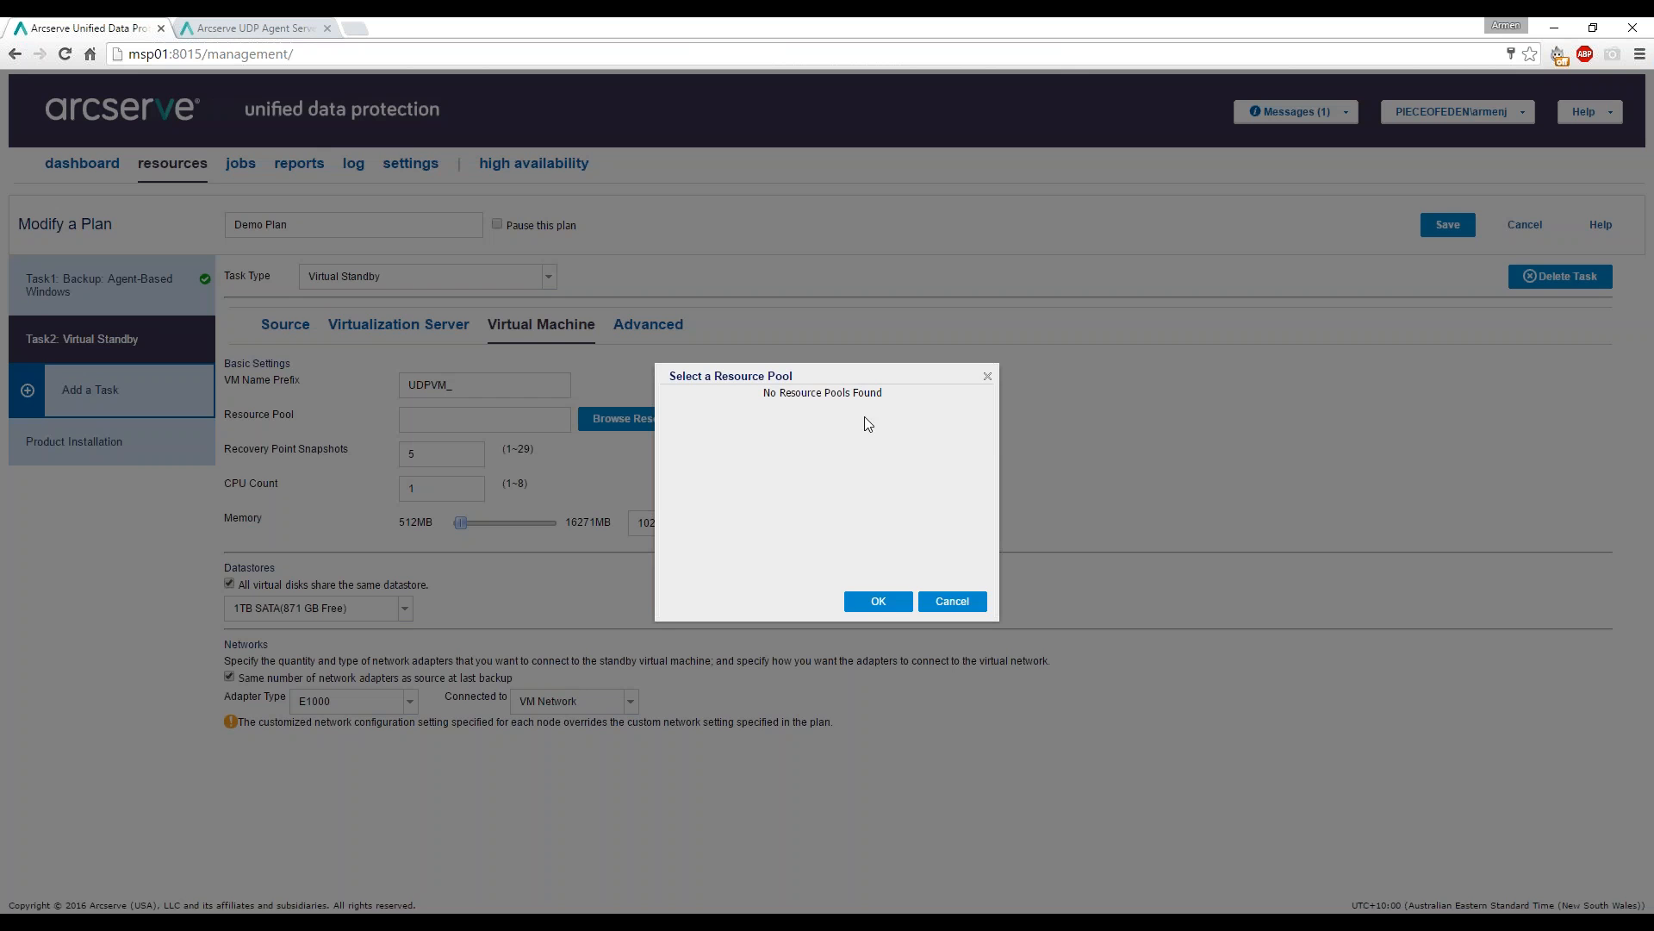
click(877, 601)
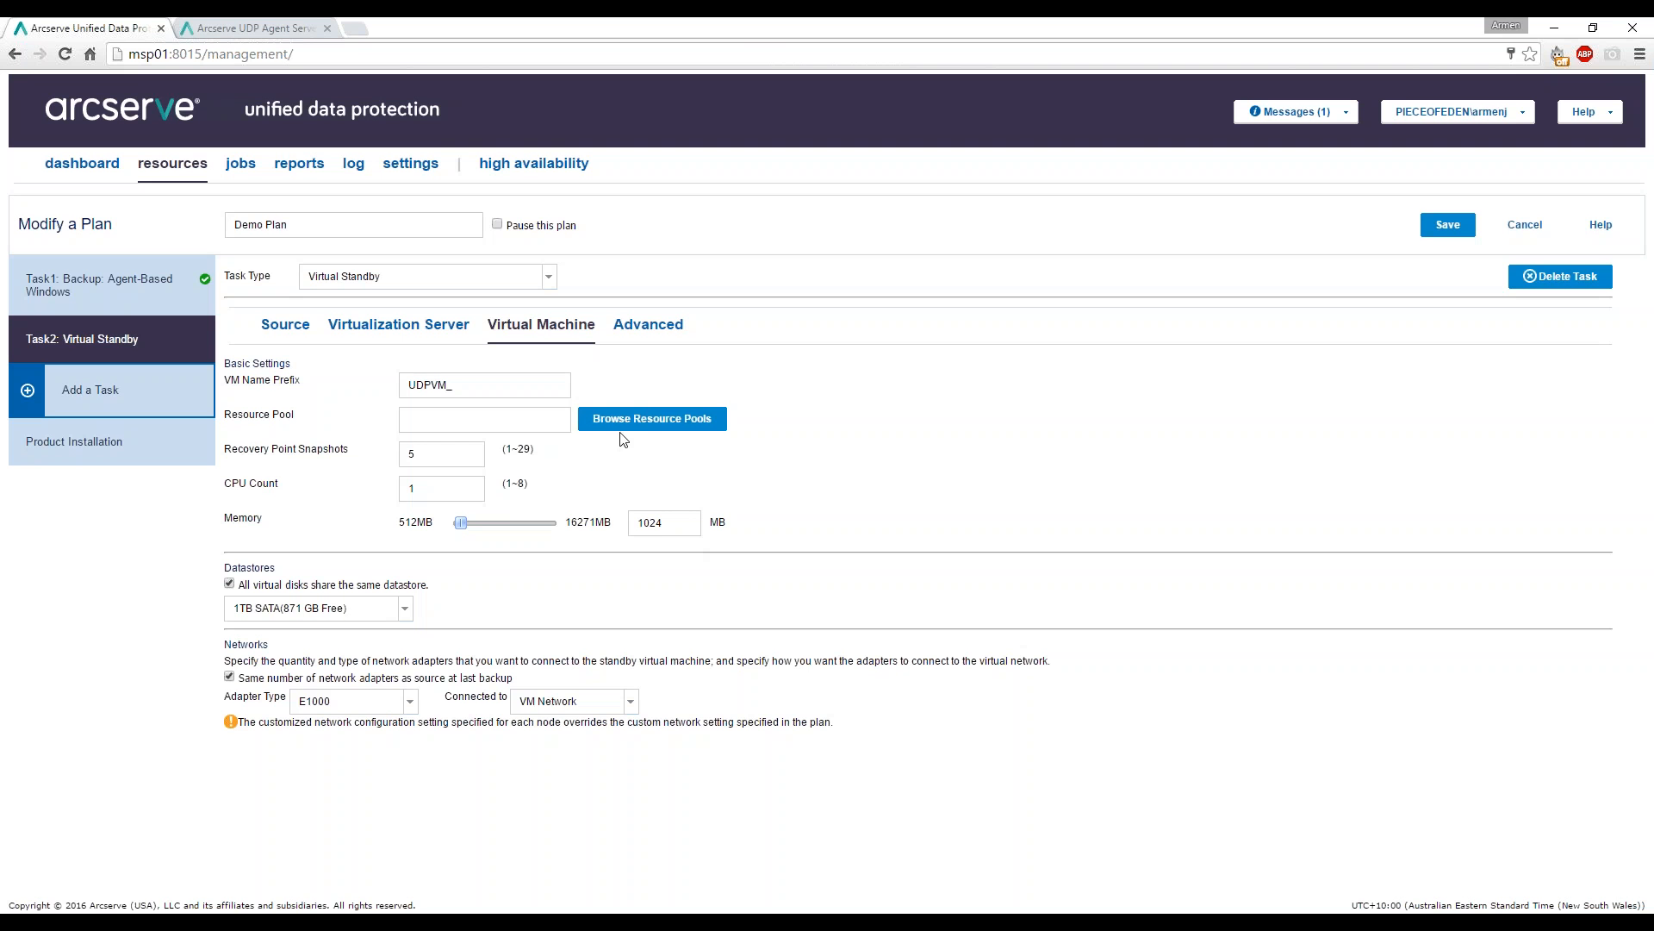
Change Recovery Point Snapshots to 7 and keep 1TB SATA as the datastore.
double_click(442, 454)
text(7)
click(406, 609)
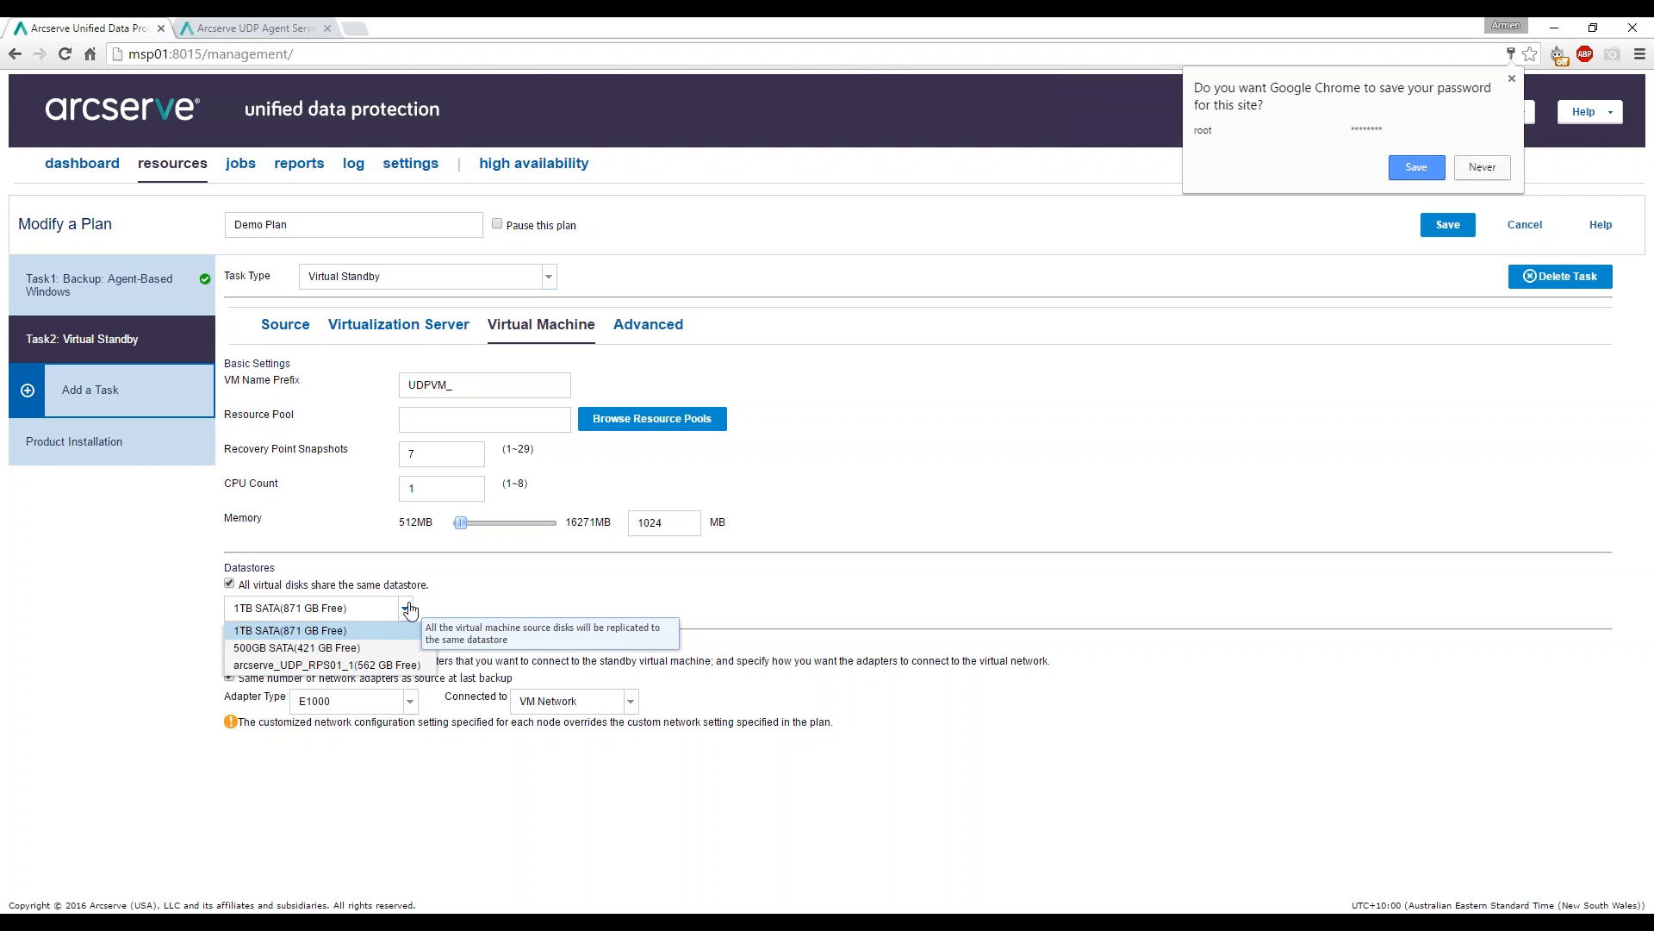
click(270, 630)
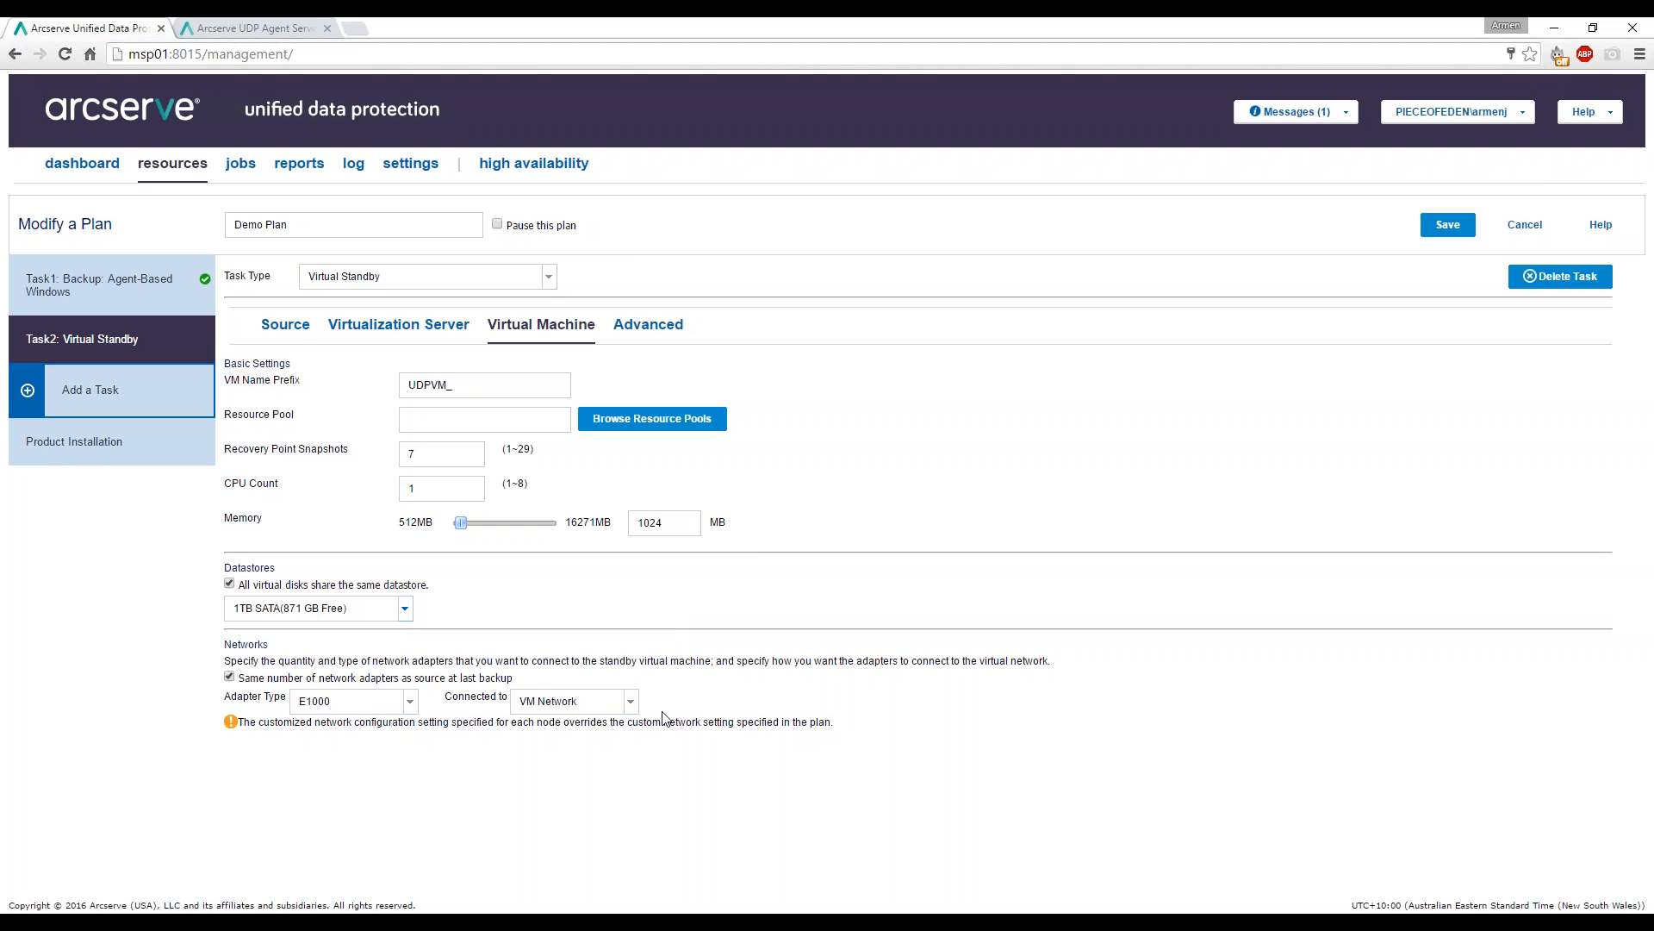
click(230, 678)
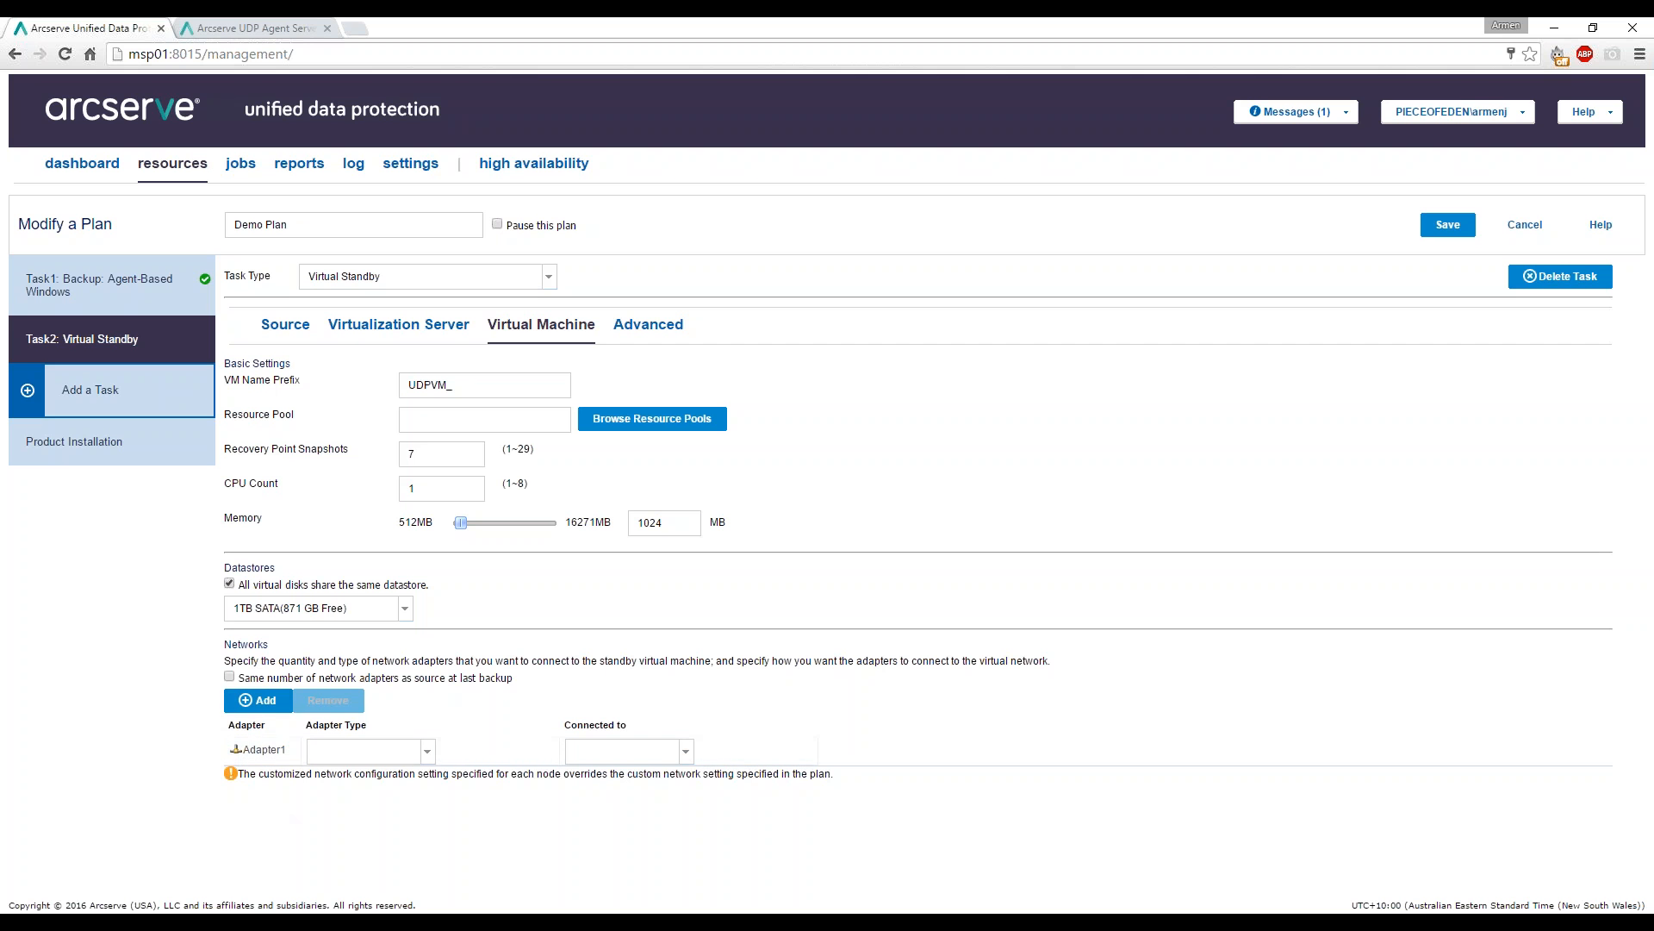
click(229, 677)
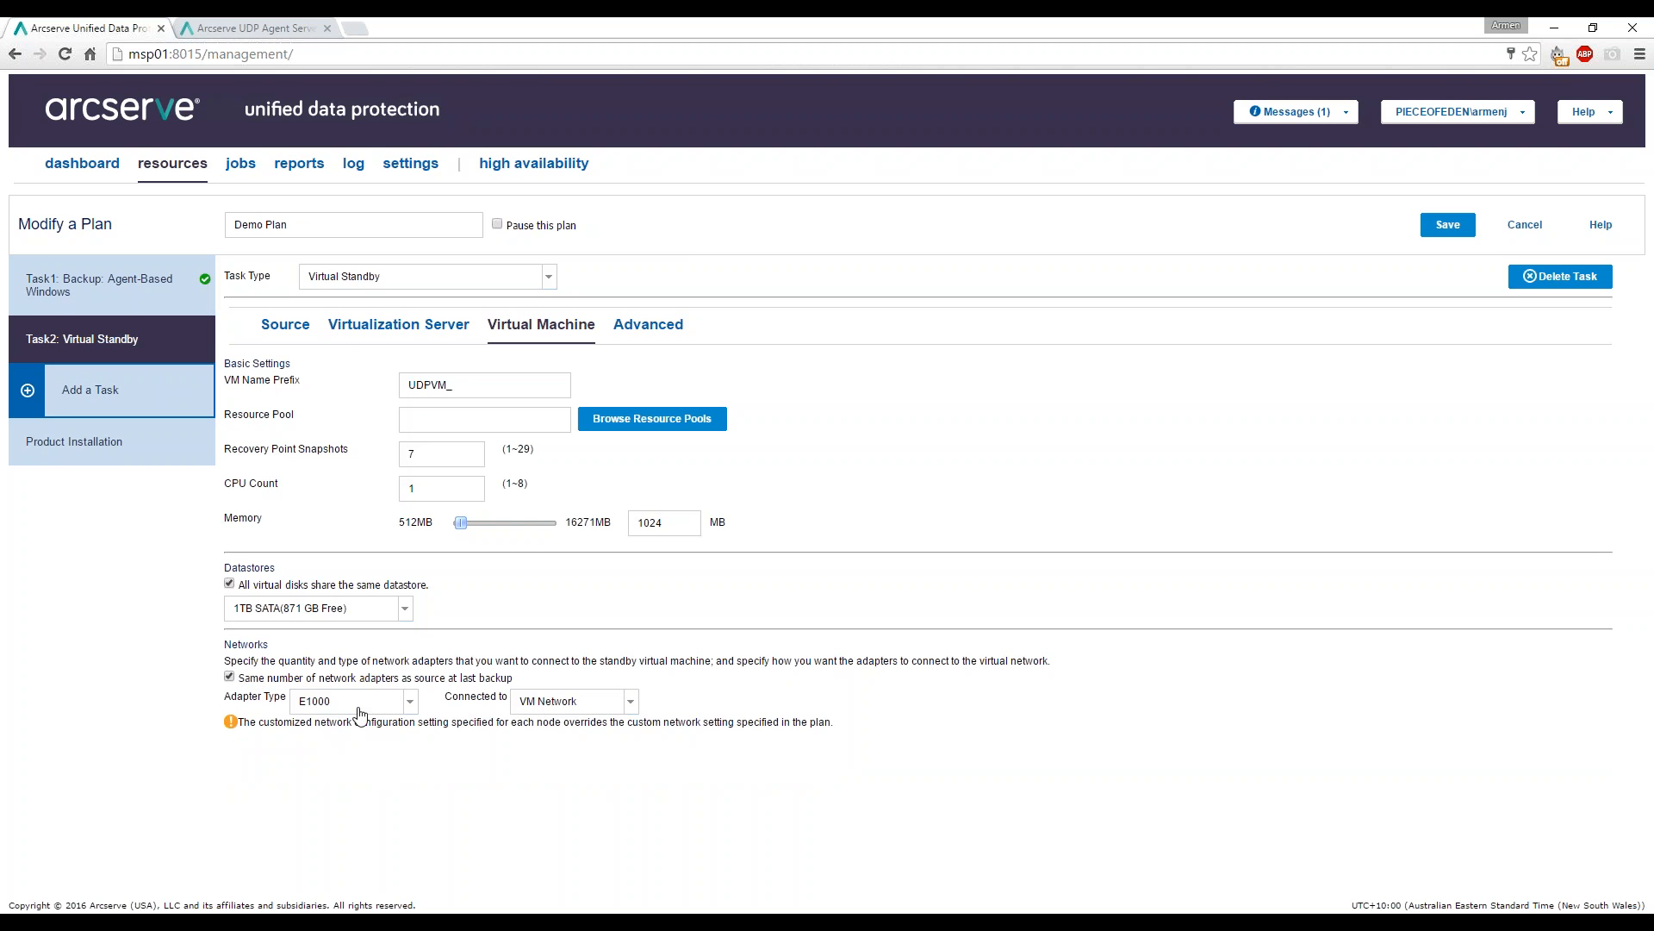
click(412, 703)
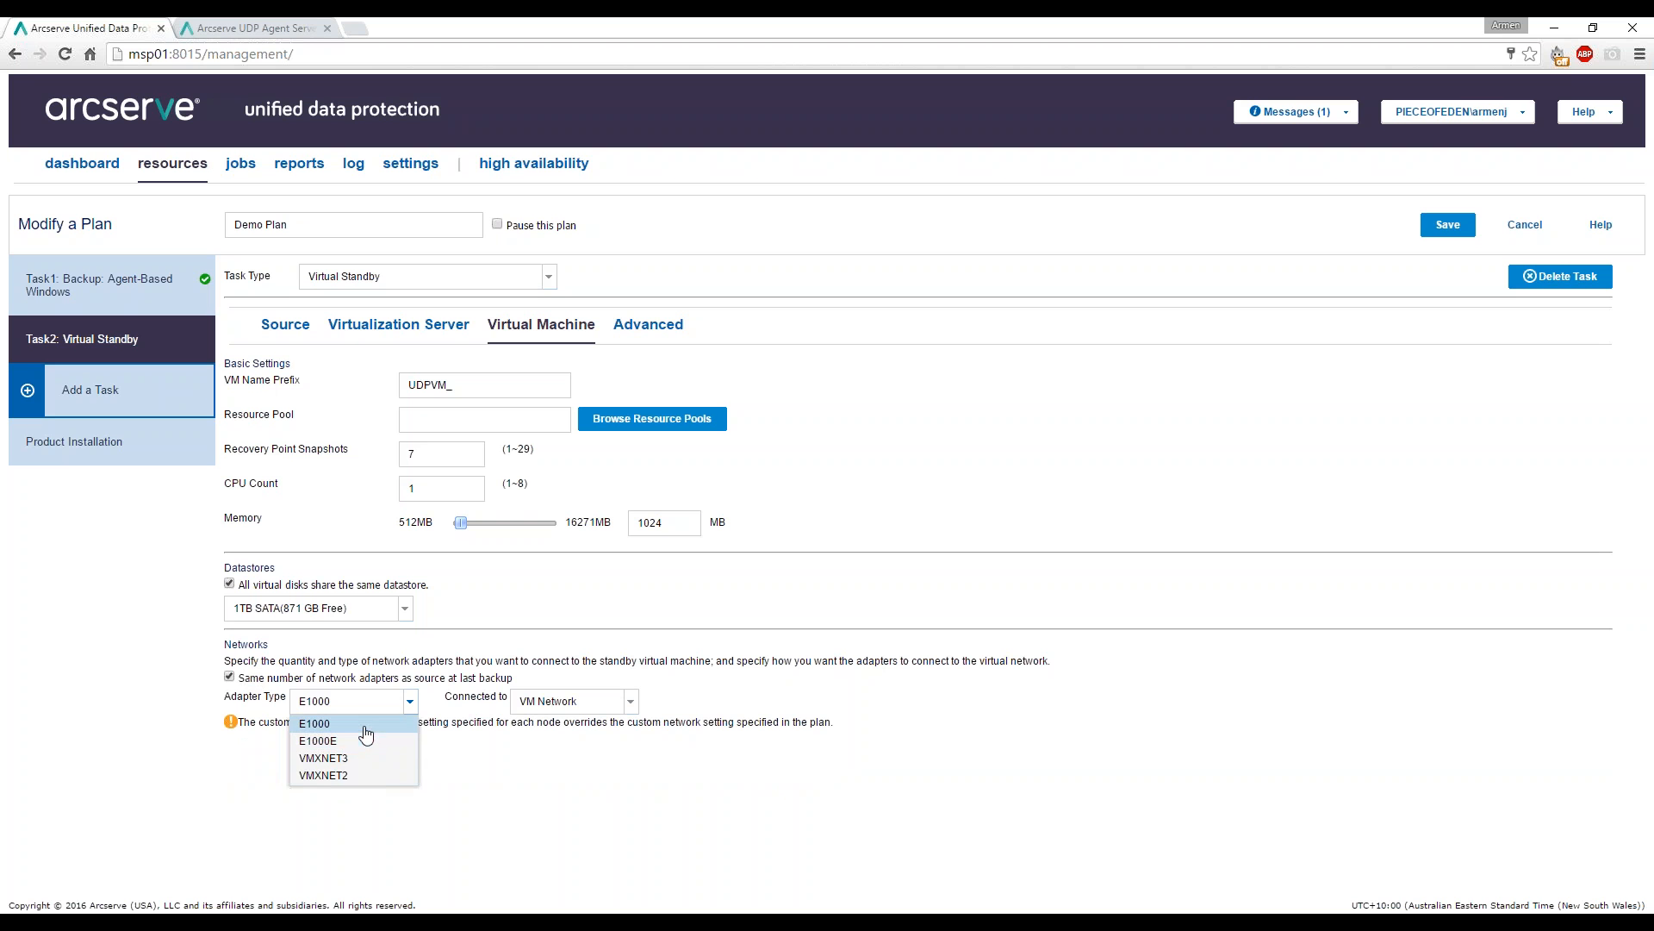
click(411, 708)
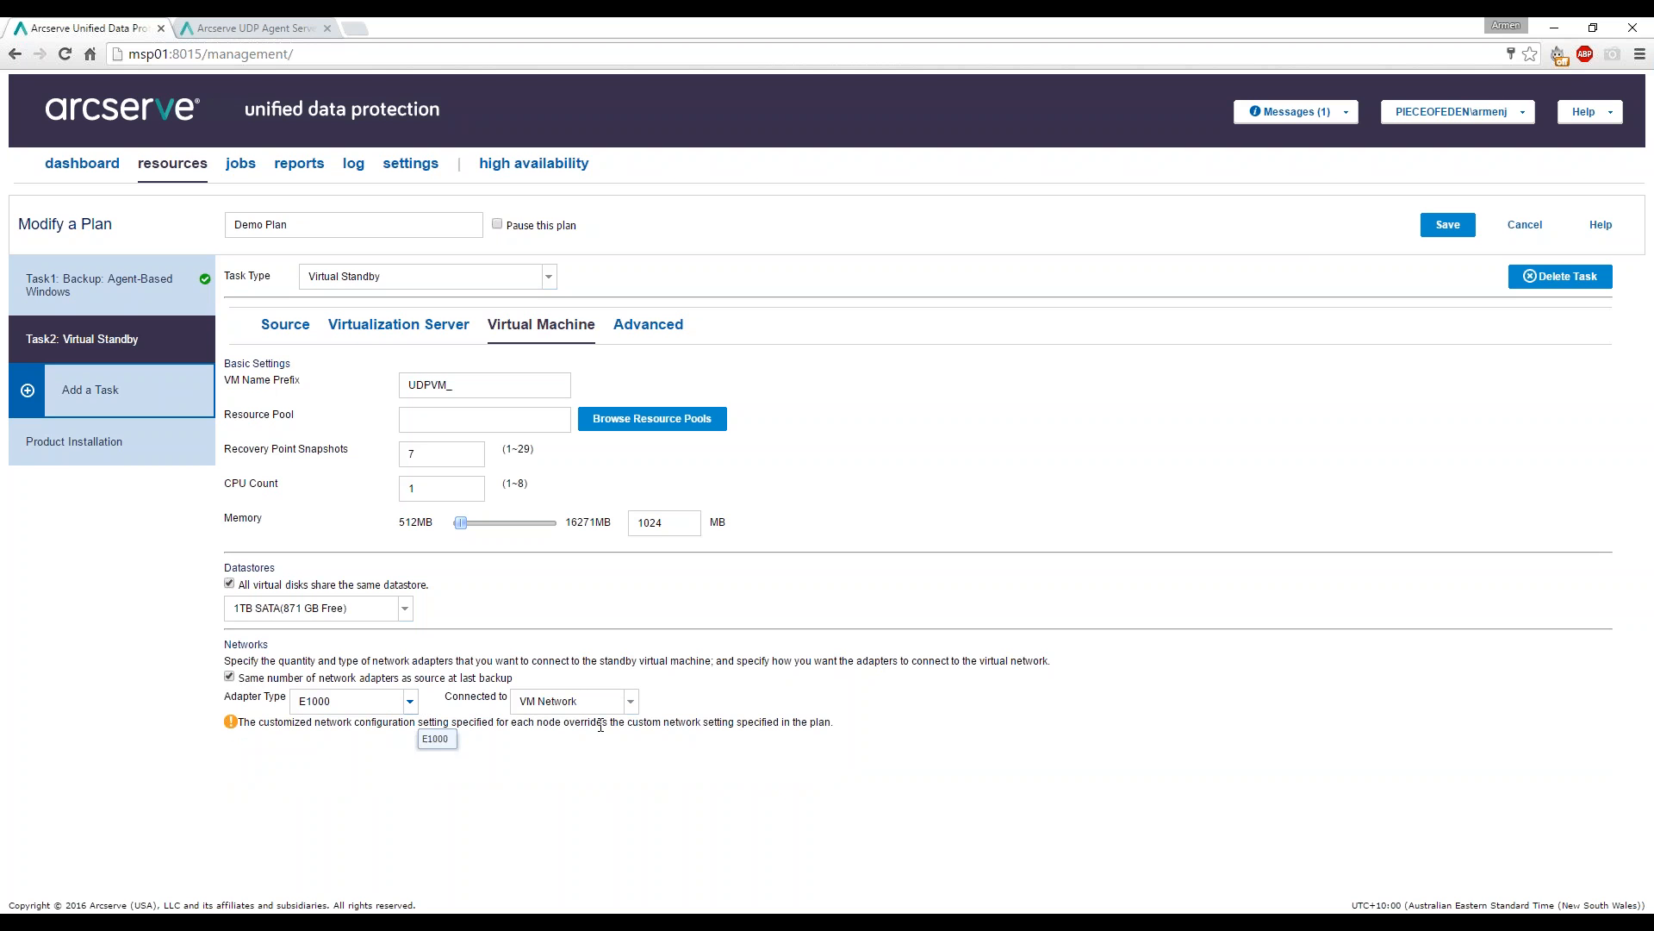
click(632, 702)
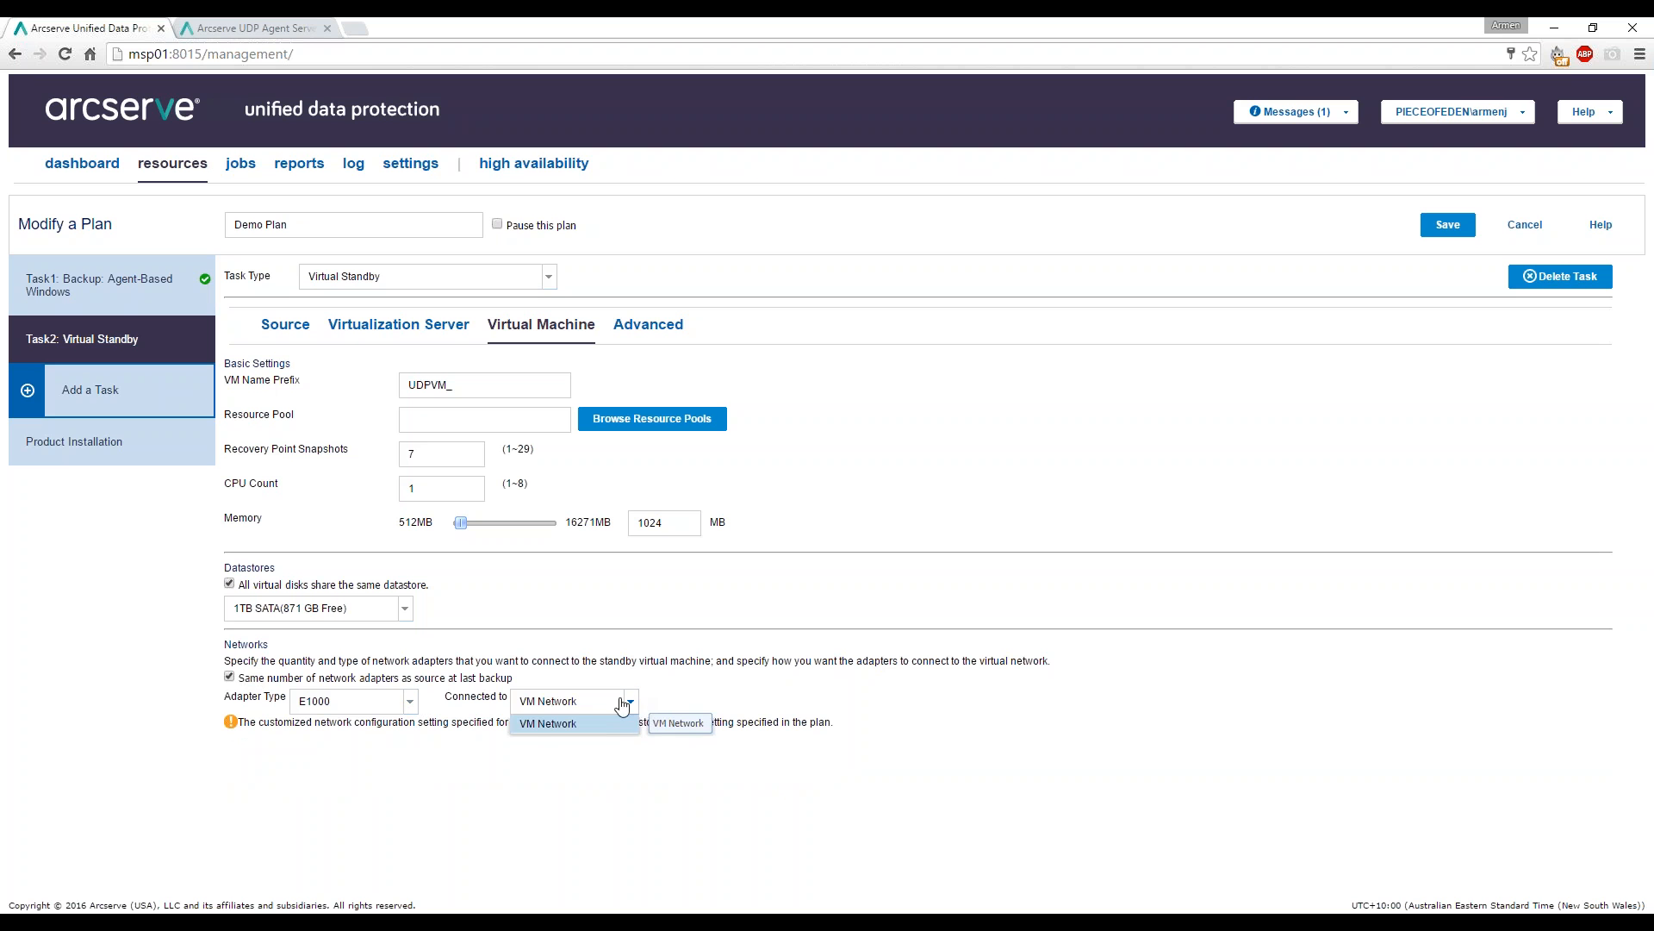
click(632, 702)
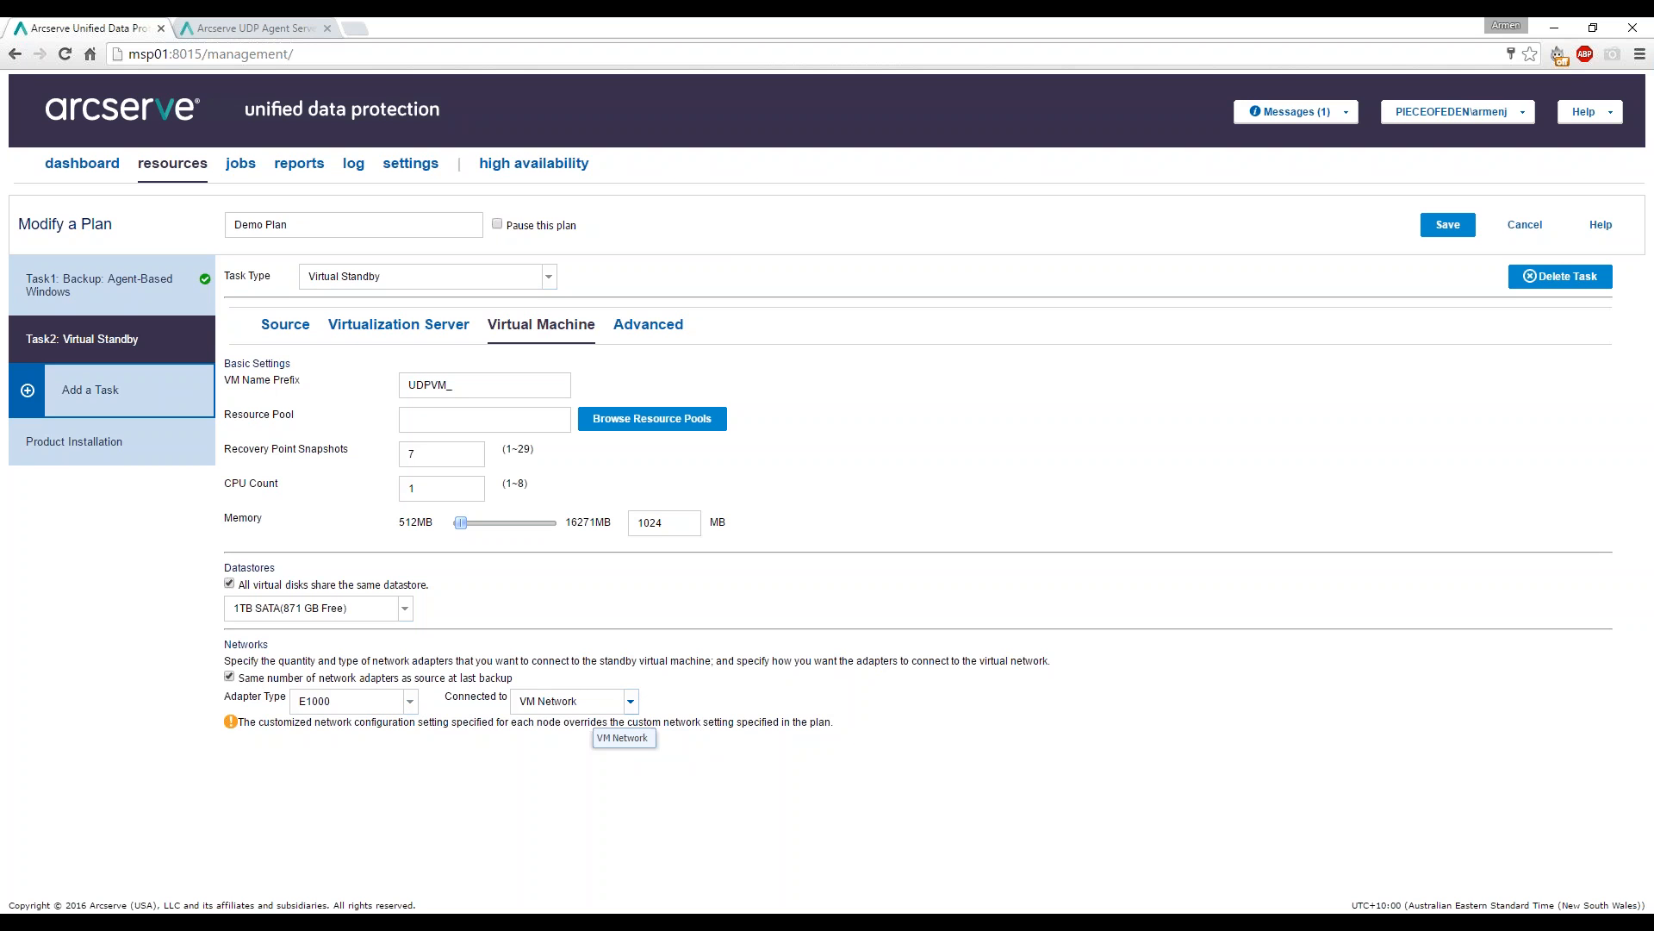
Leave email alerts disabled in the Advanced settings and save the Demo Plan.
click(631, 329)
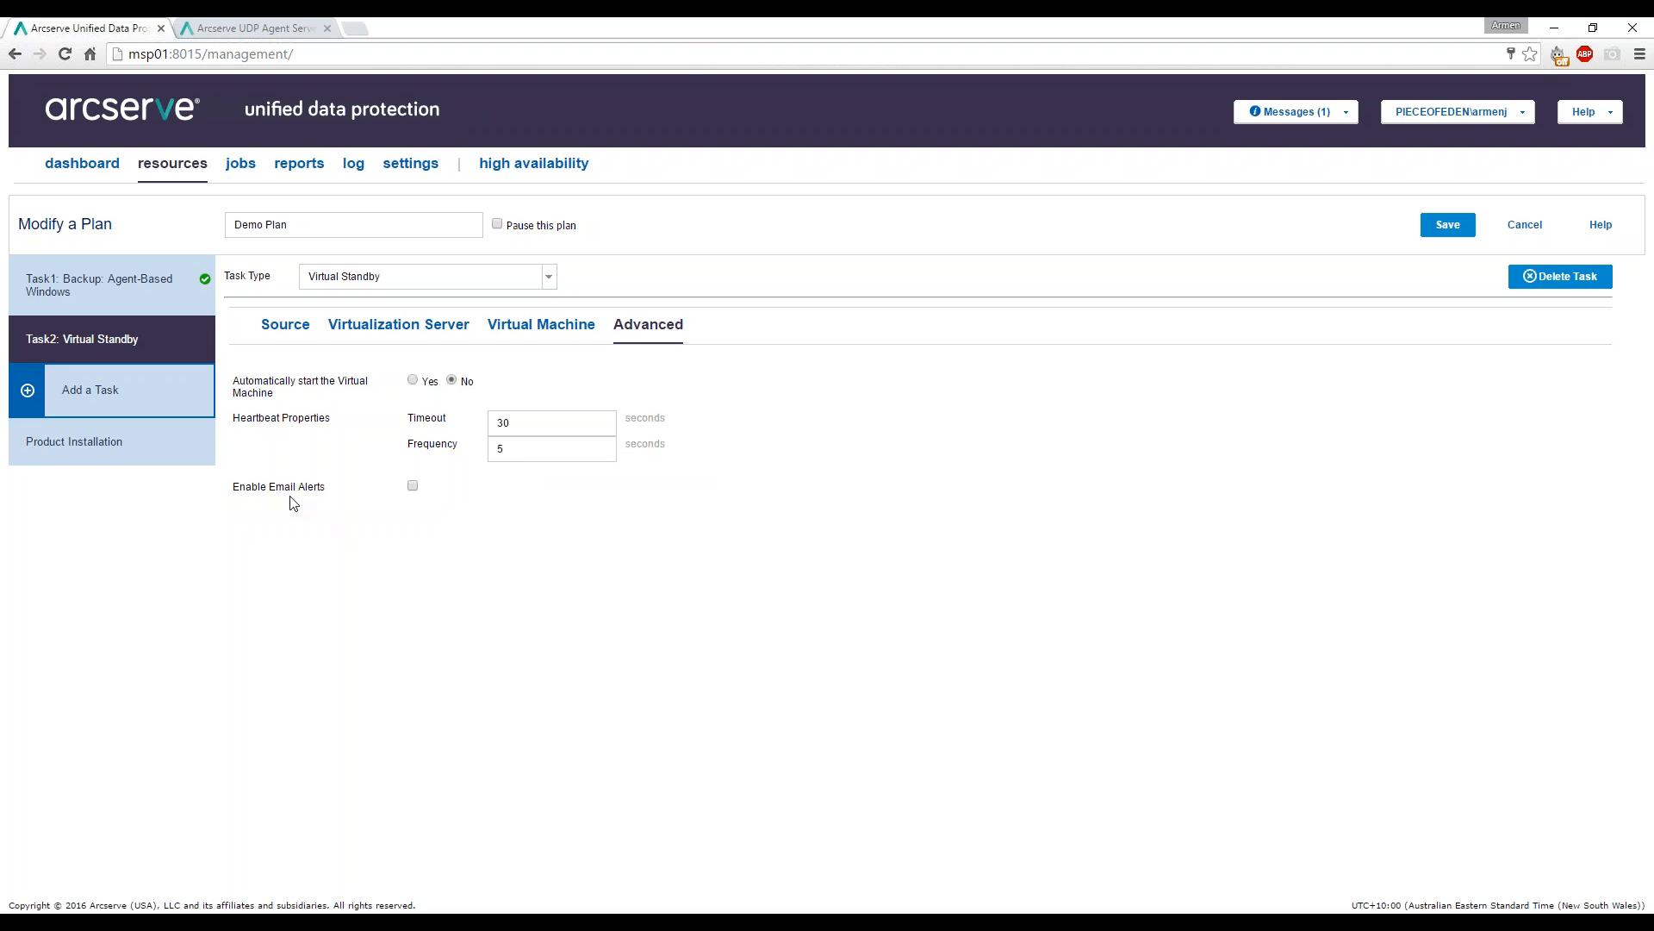
click(412, 487)
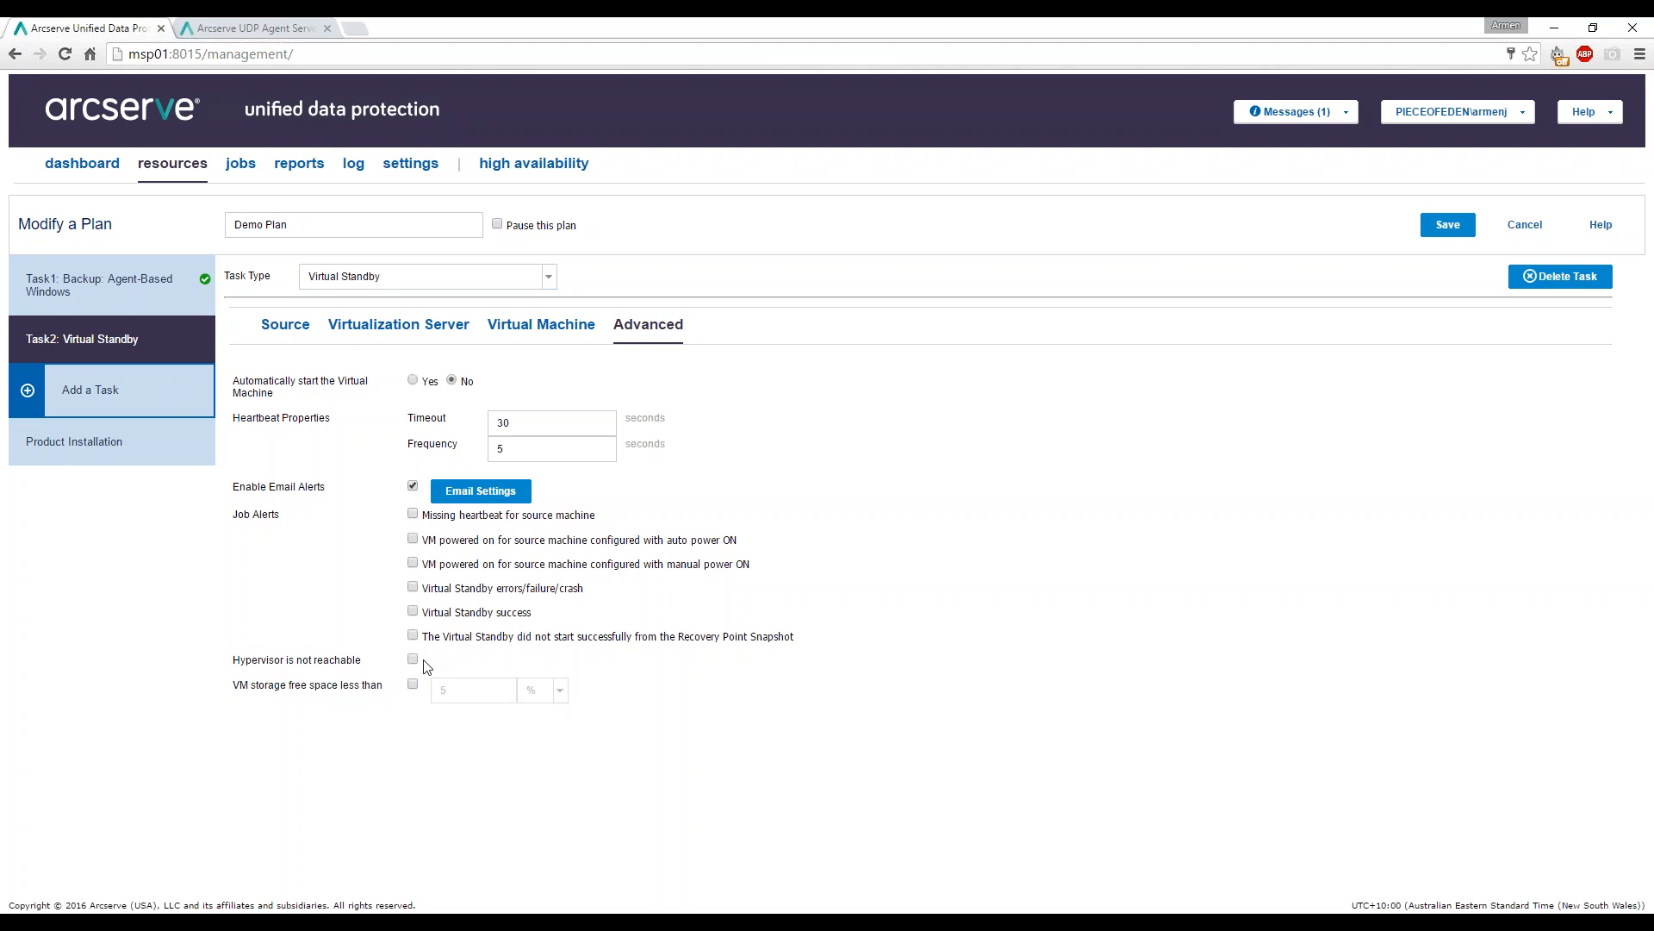
click(459, 506)
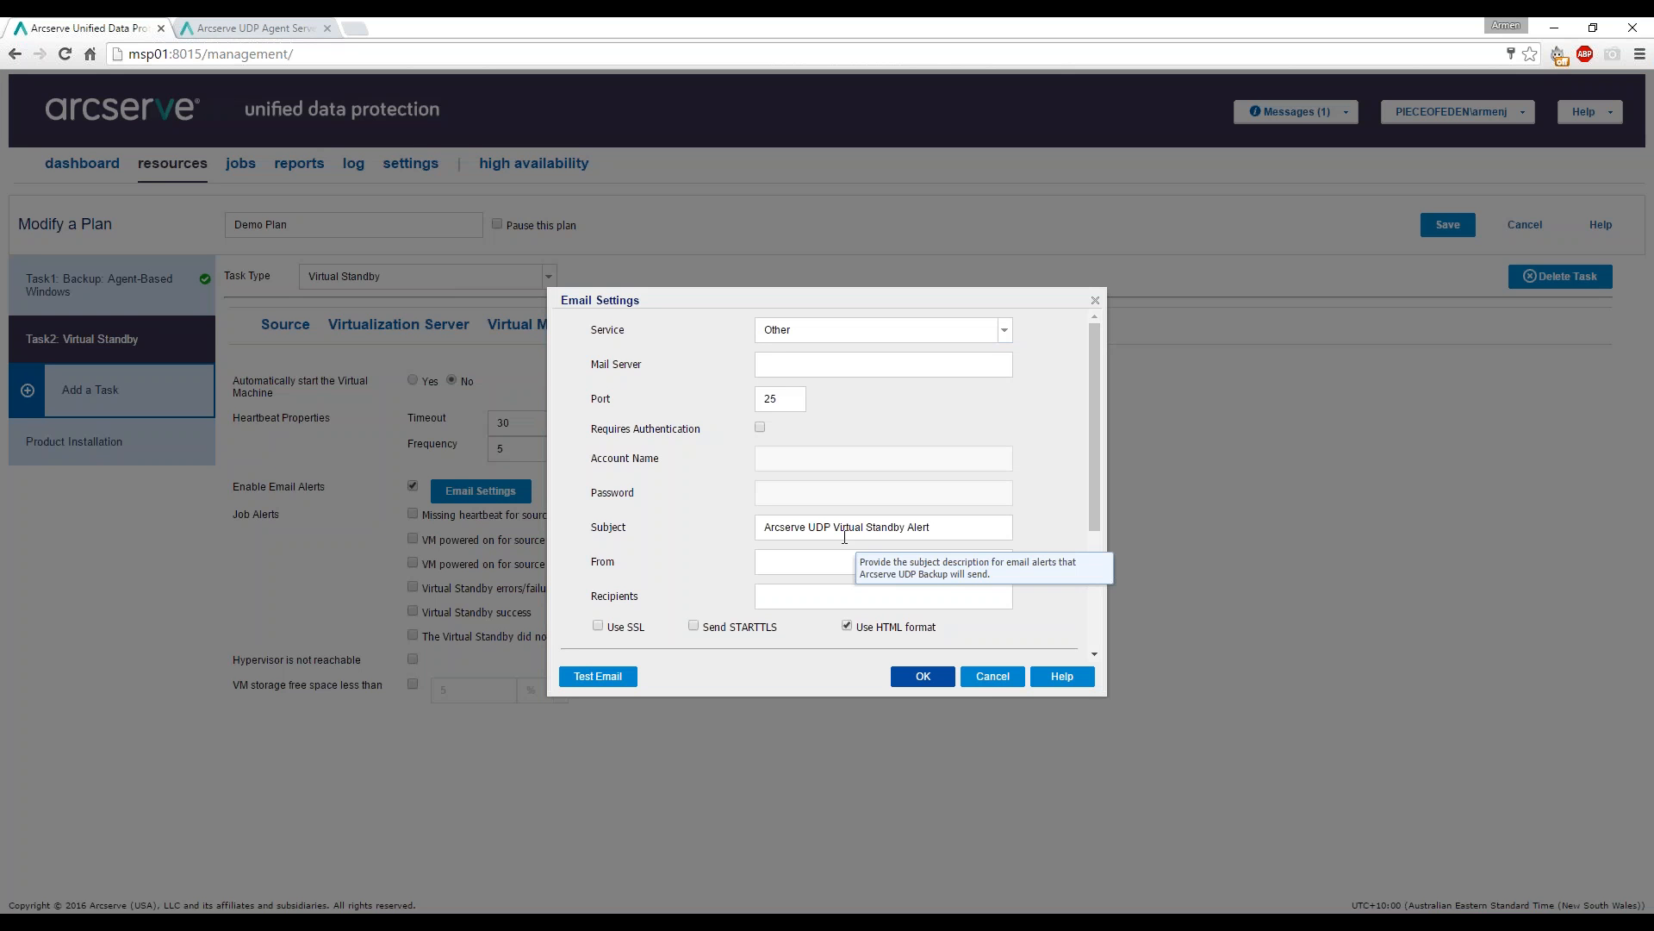
click(980, 679)
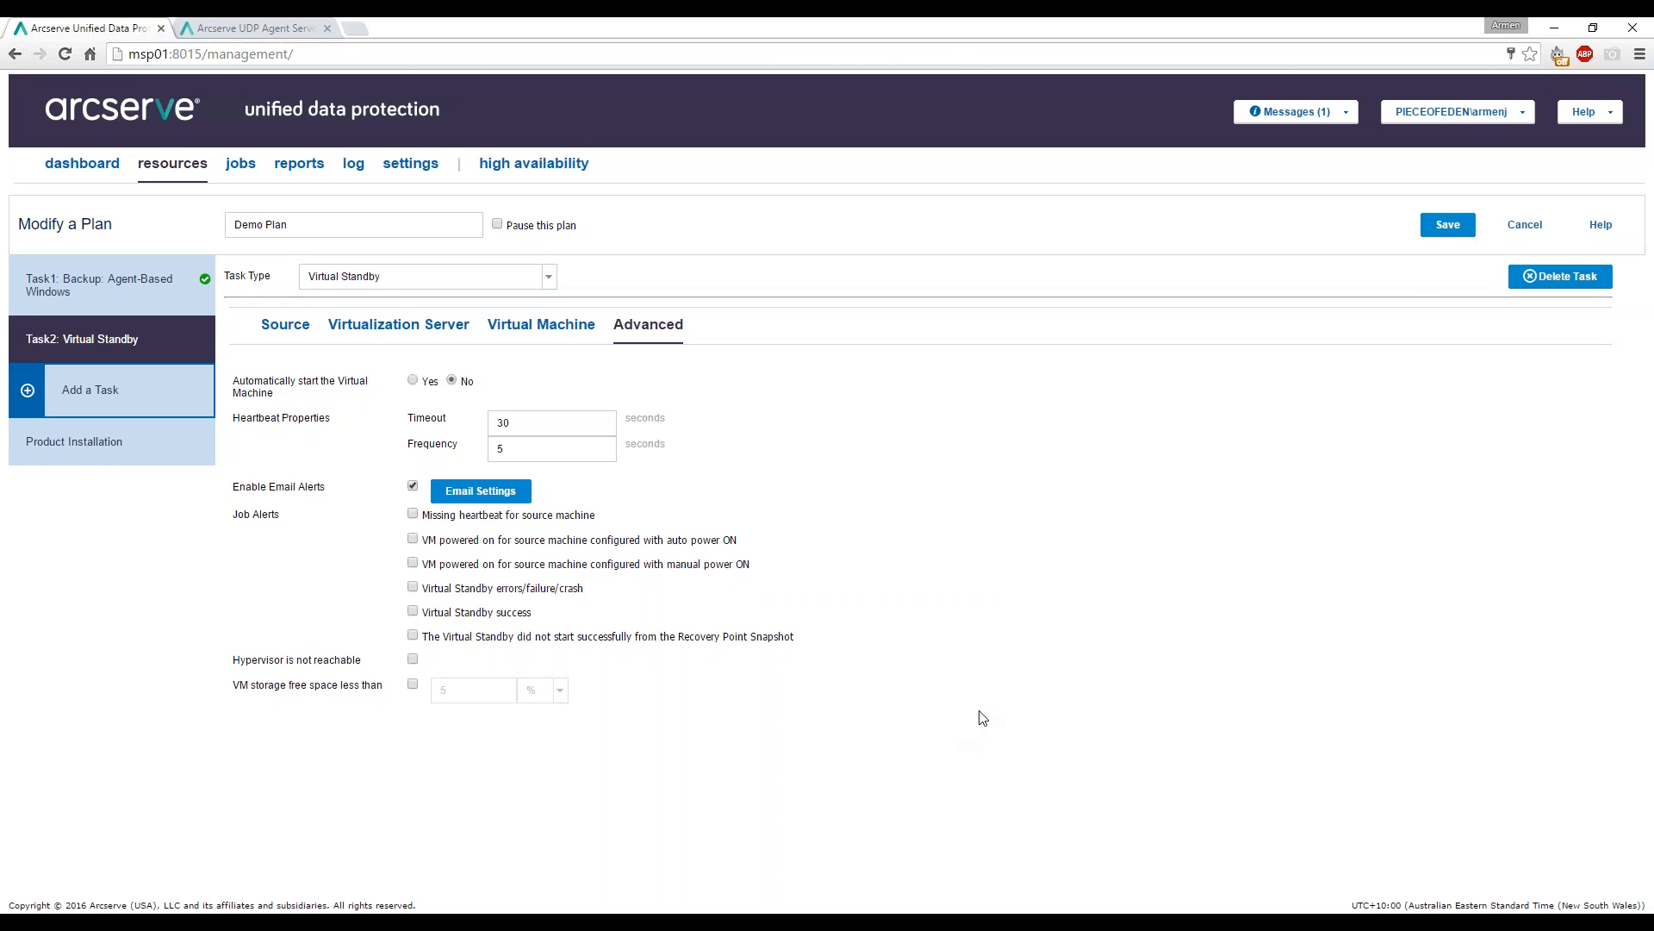
click(413, 487)
click(1435, 225)
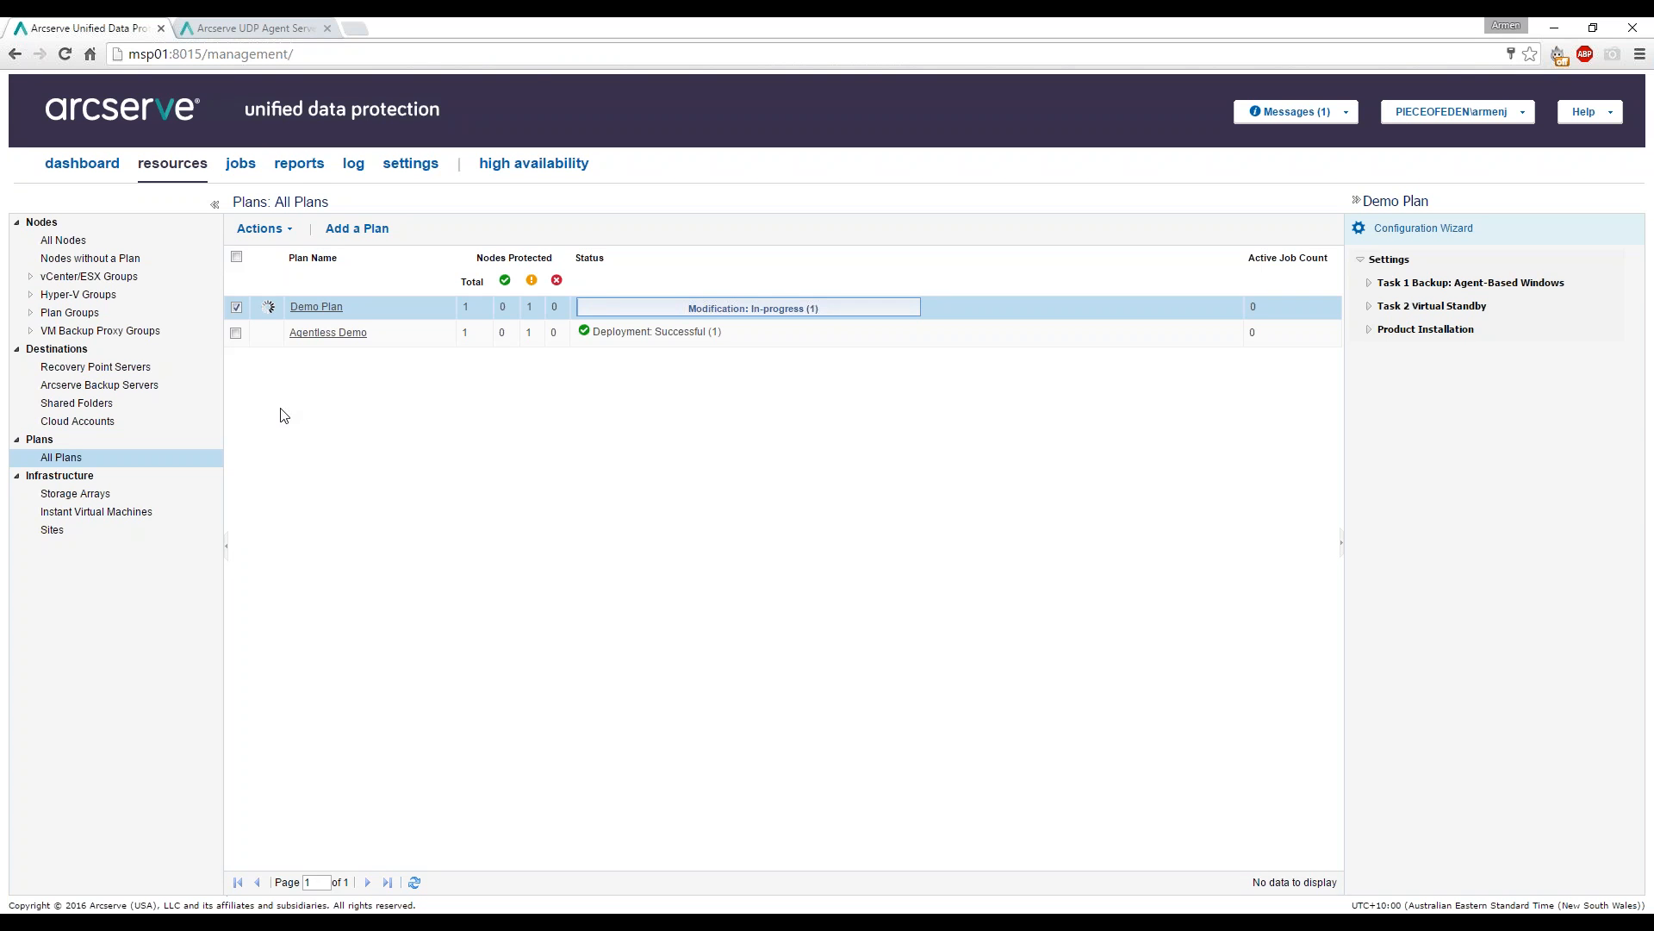
Open the Node Backup Status Report and show demo03's successful backup details.
click(293, 167)
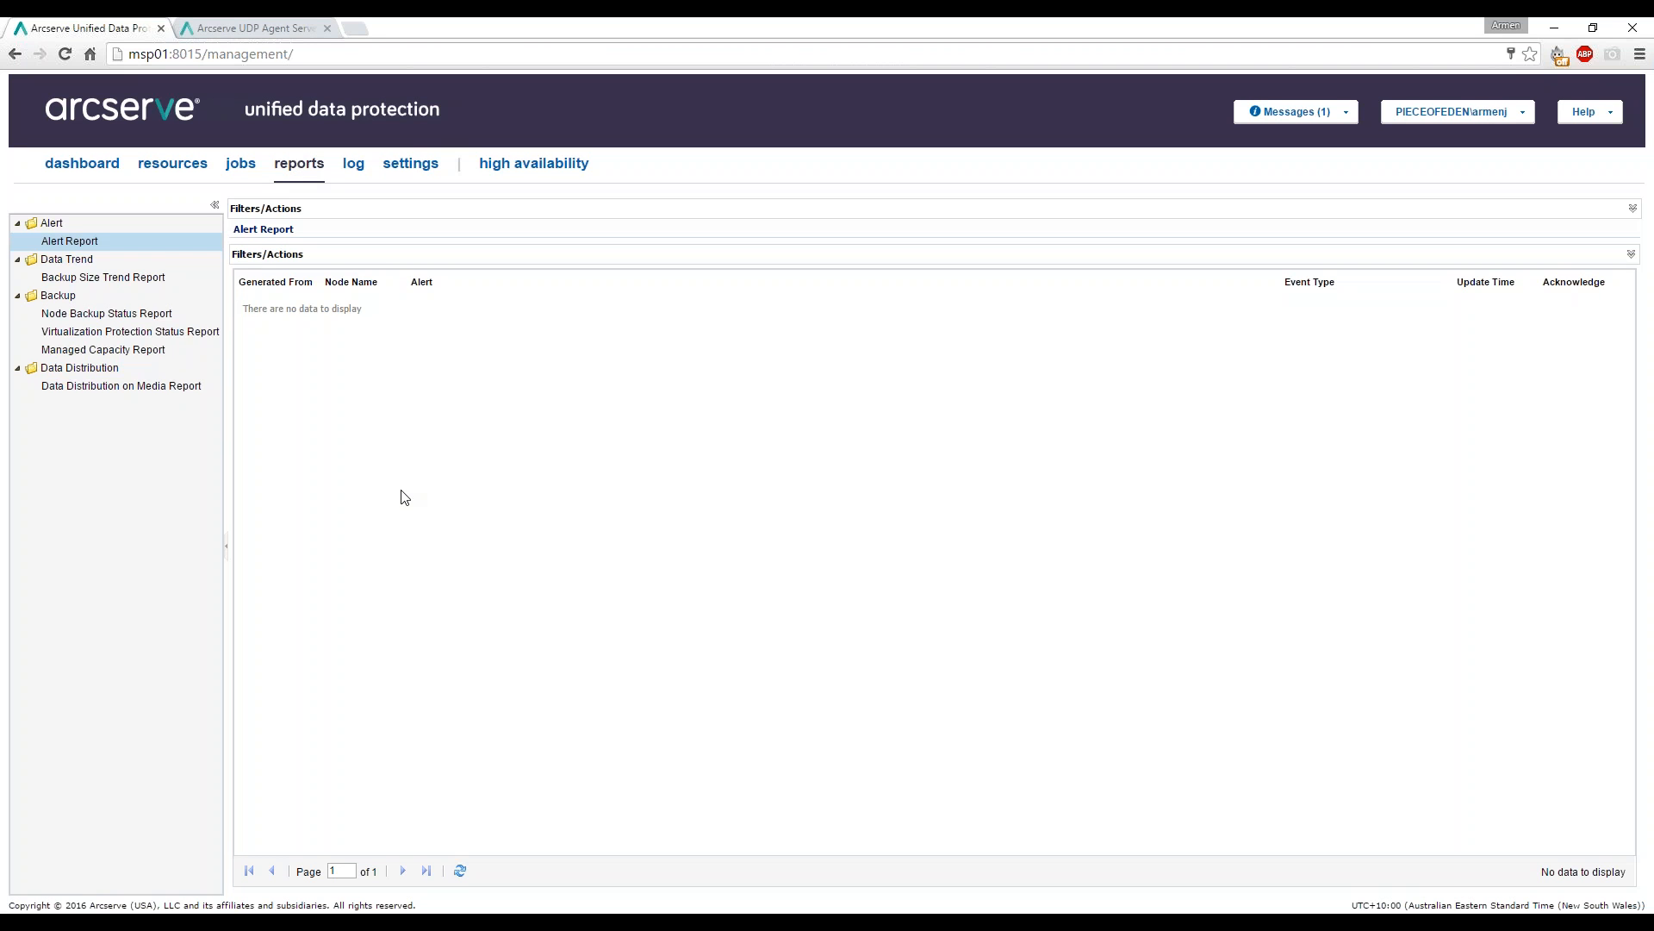
click(100, 276)
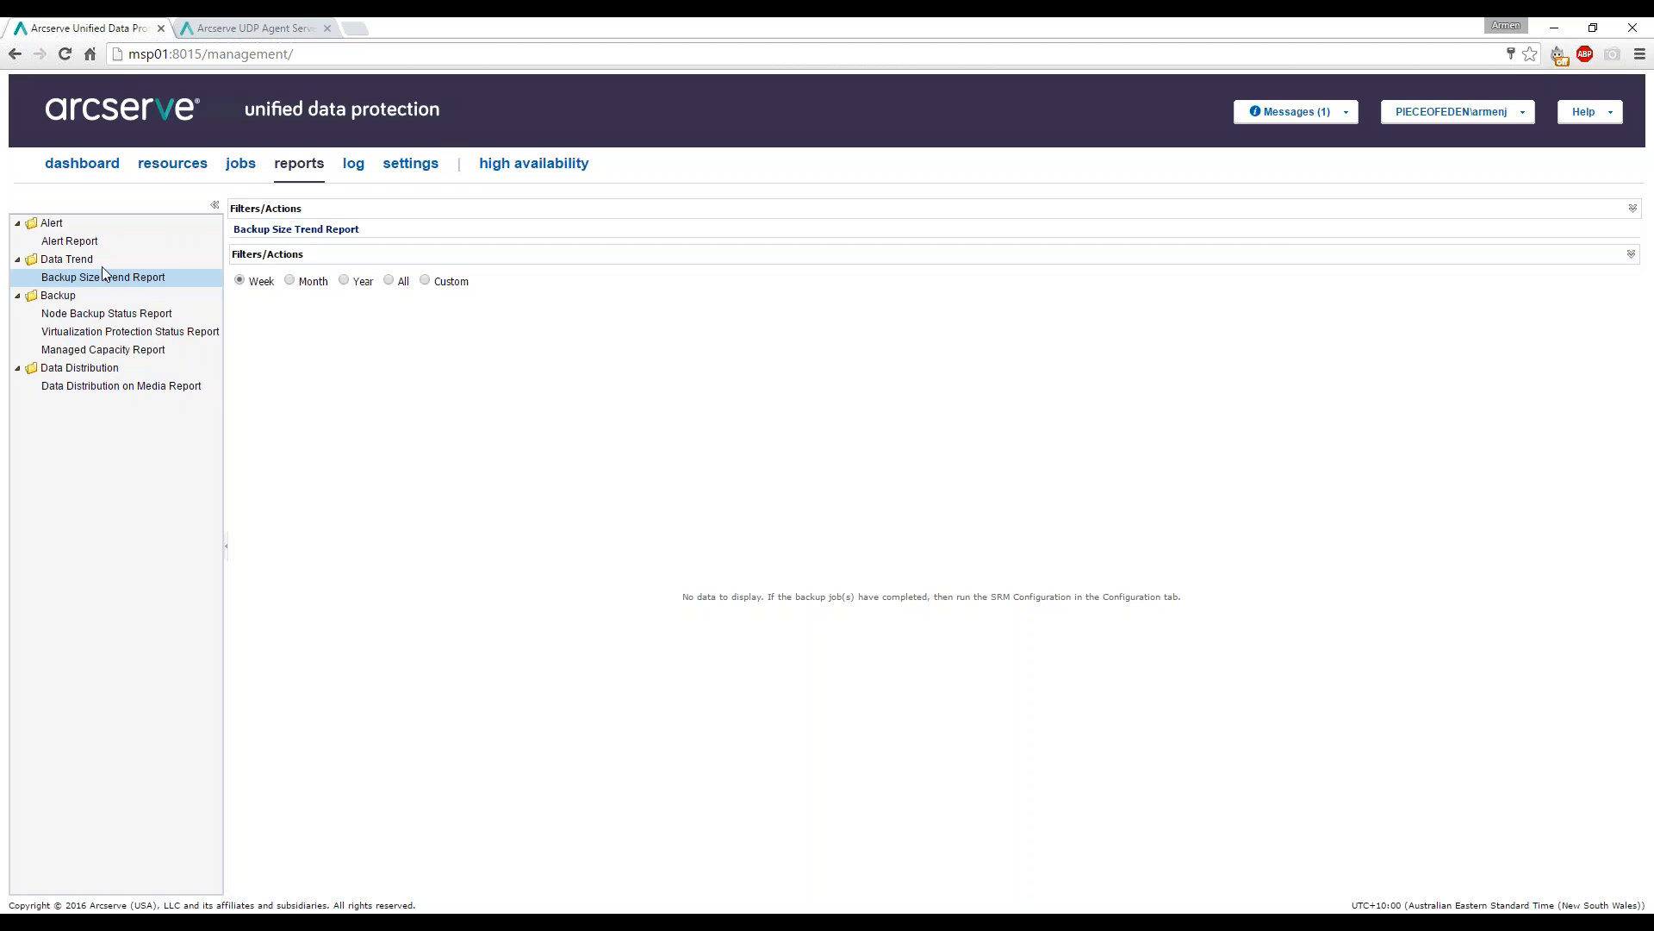
click(98, 312)
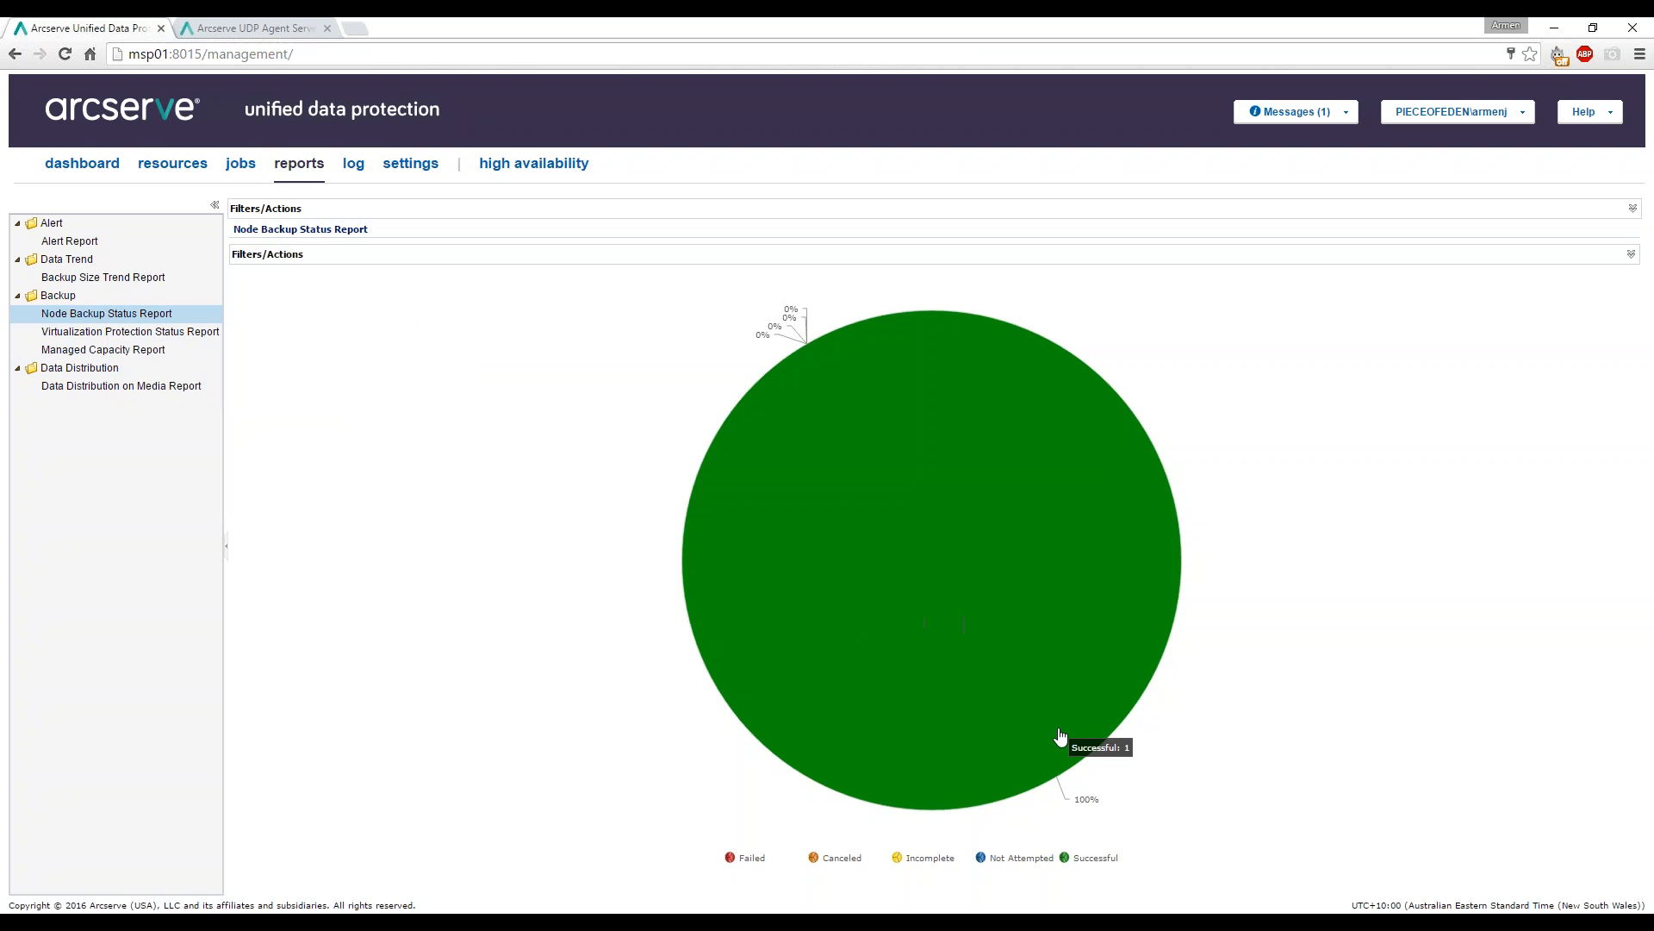
click(957, 499)
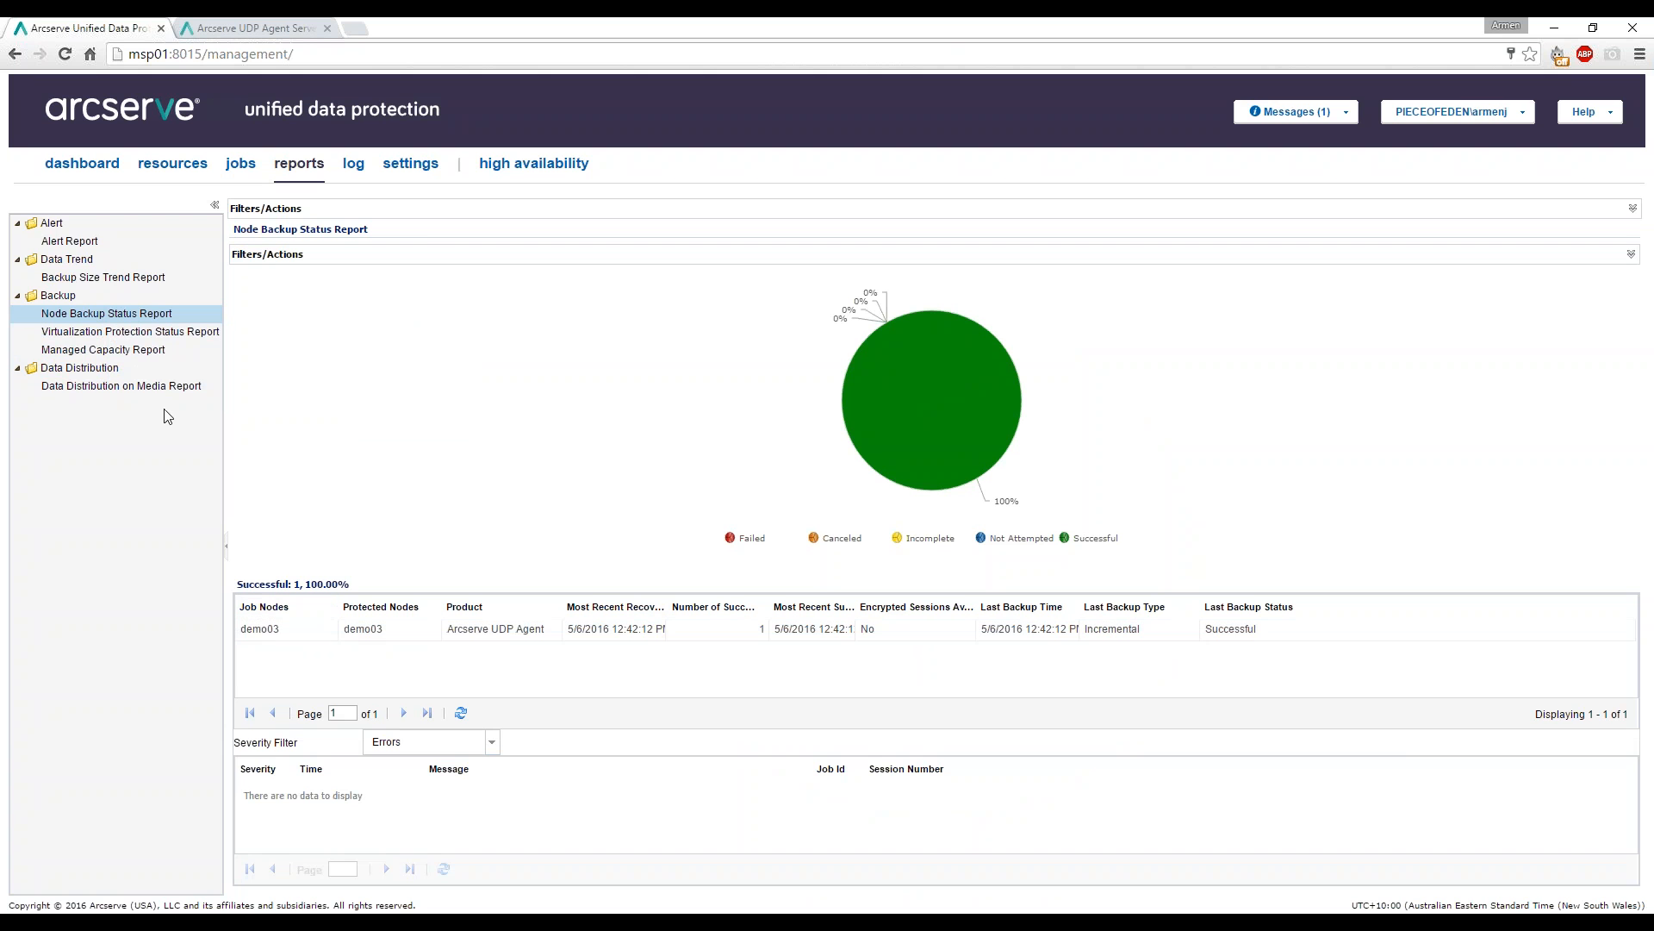
Switch from the Virtualization Protection Status Report to the Managed Capacity Report for demo03.
click(179, 333)
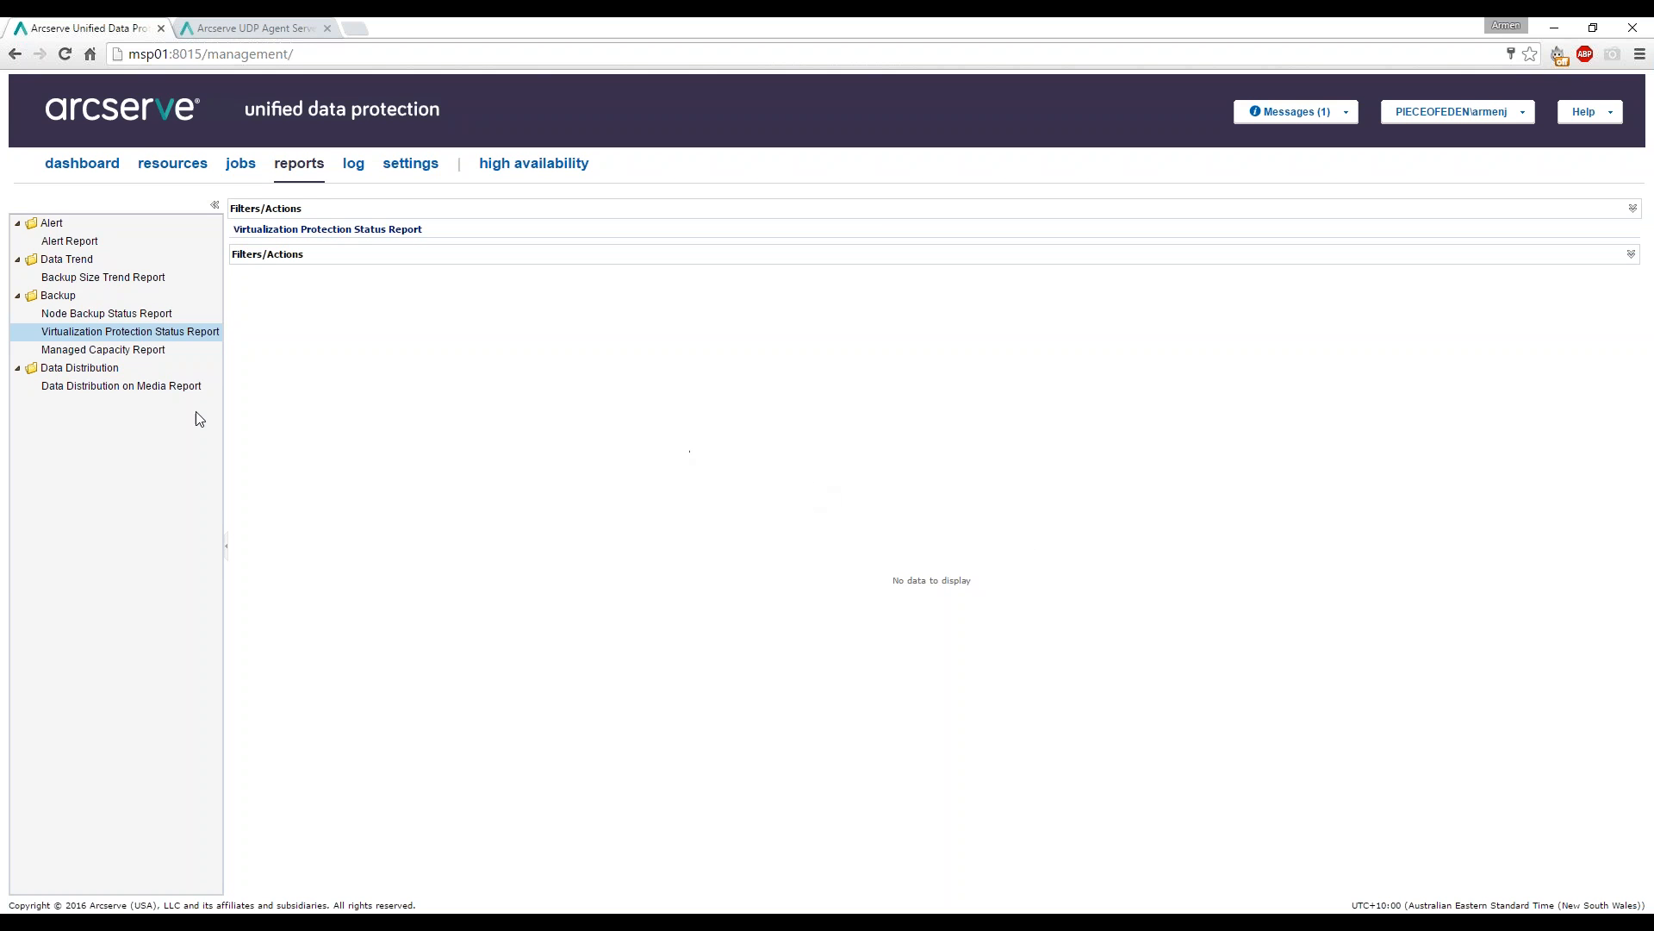
click(101, 351)
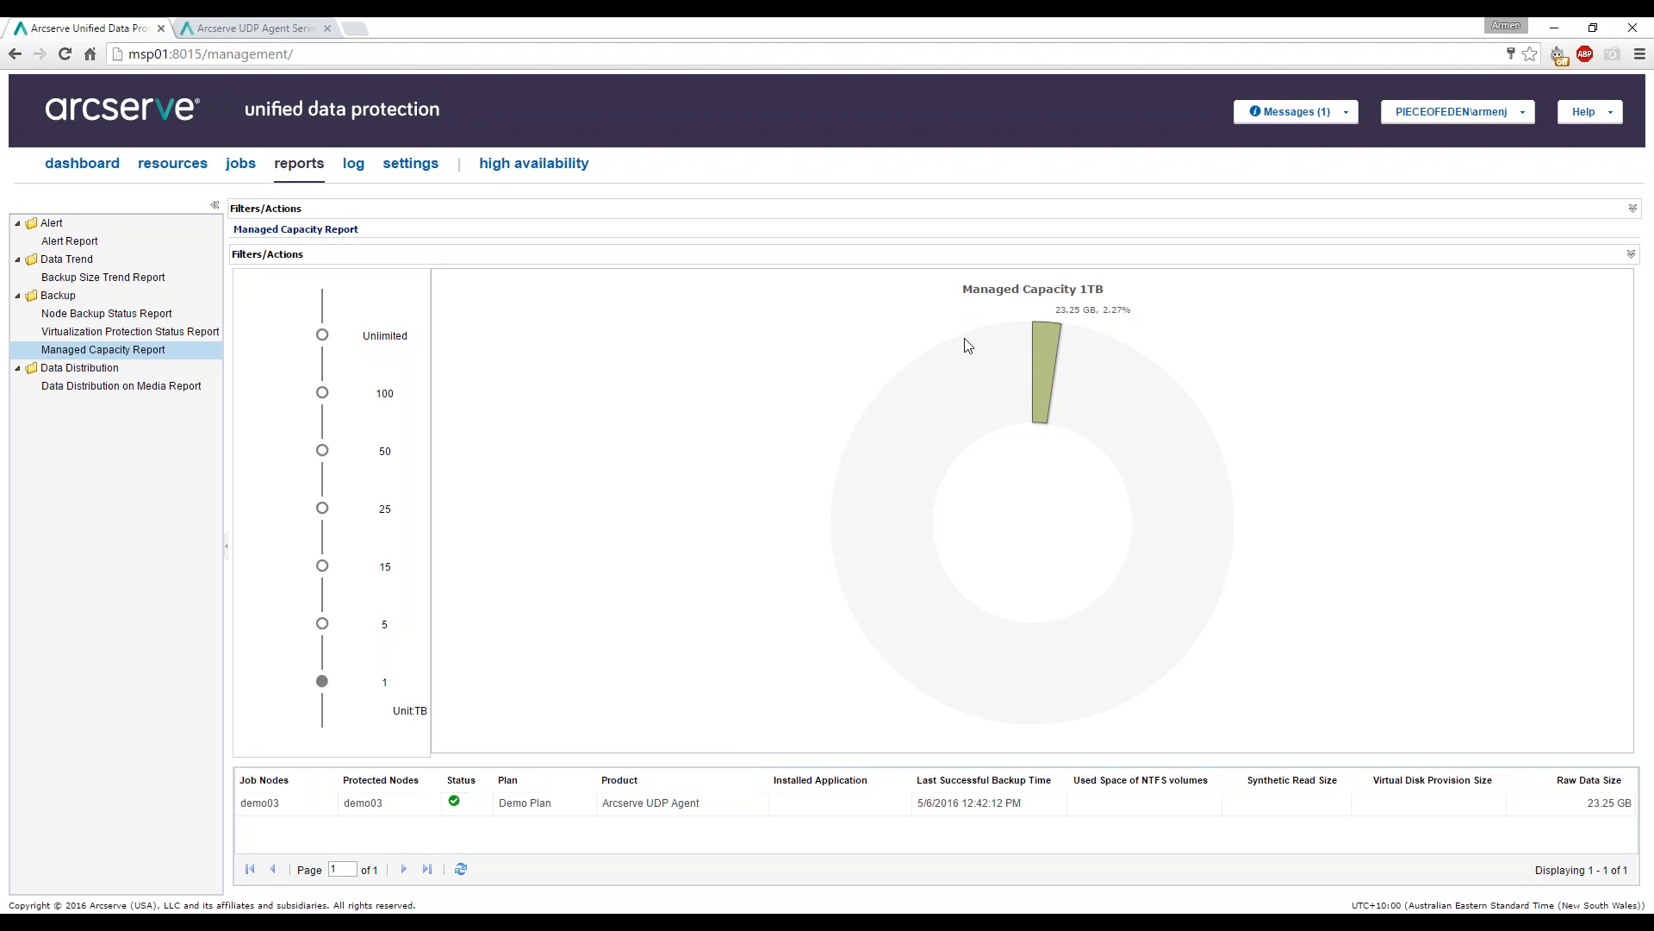
Attempt to schedule the Managed Capacity Report by email and dismiss the missing email settings warning.
click(1632, 209)
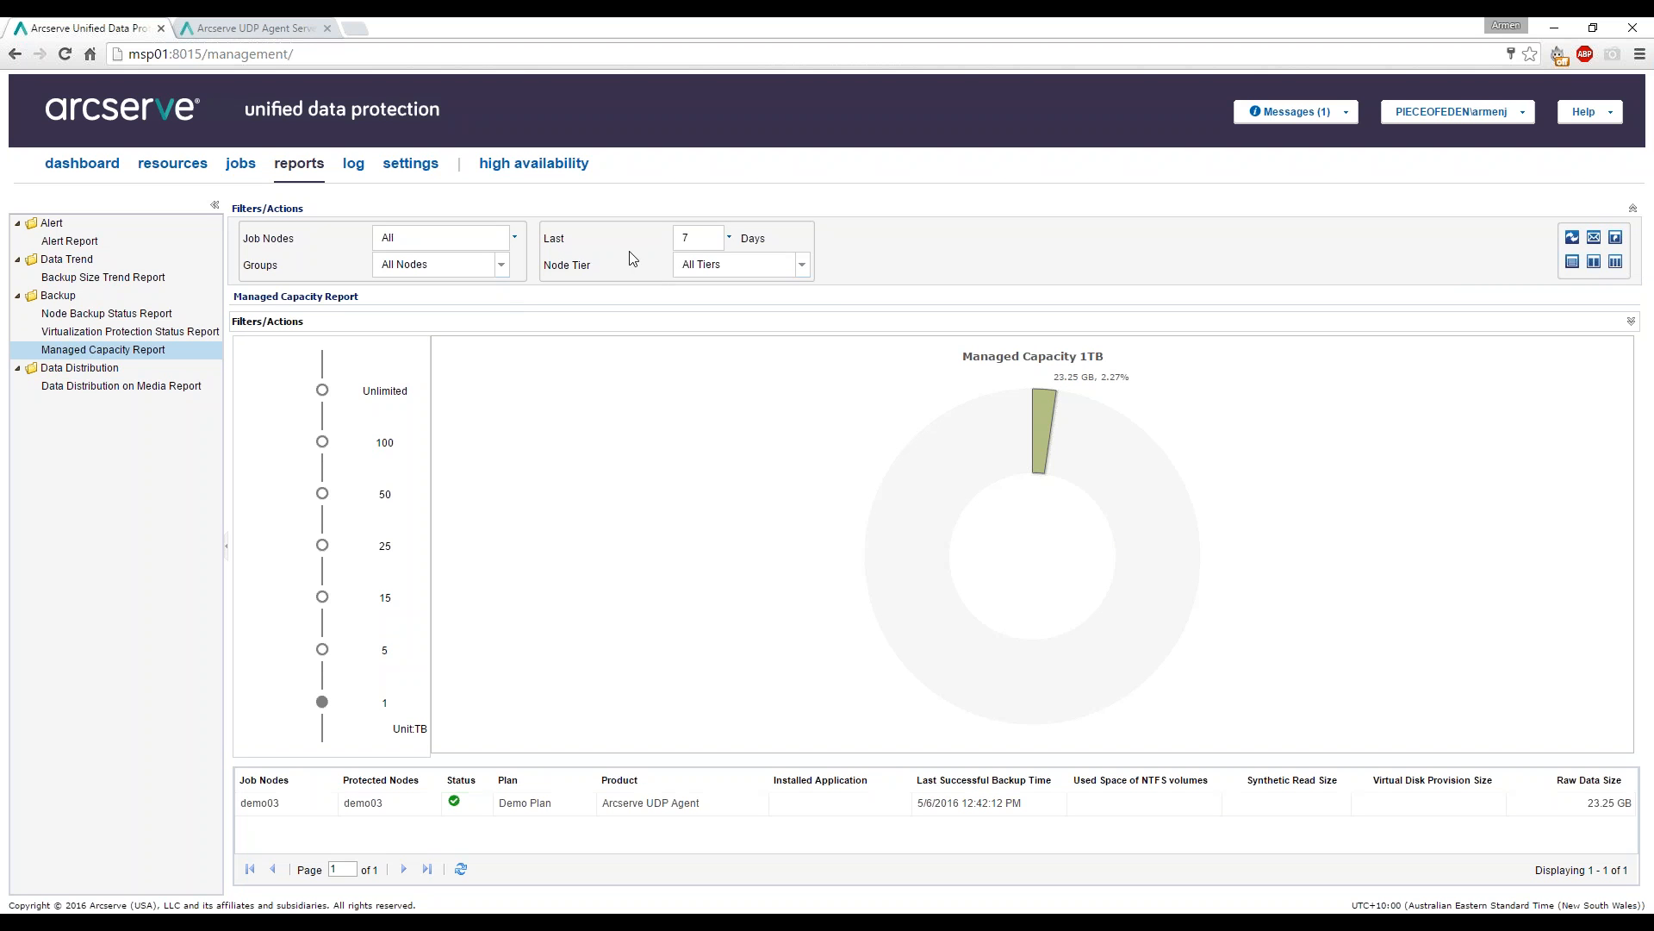
click(1595, 241)
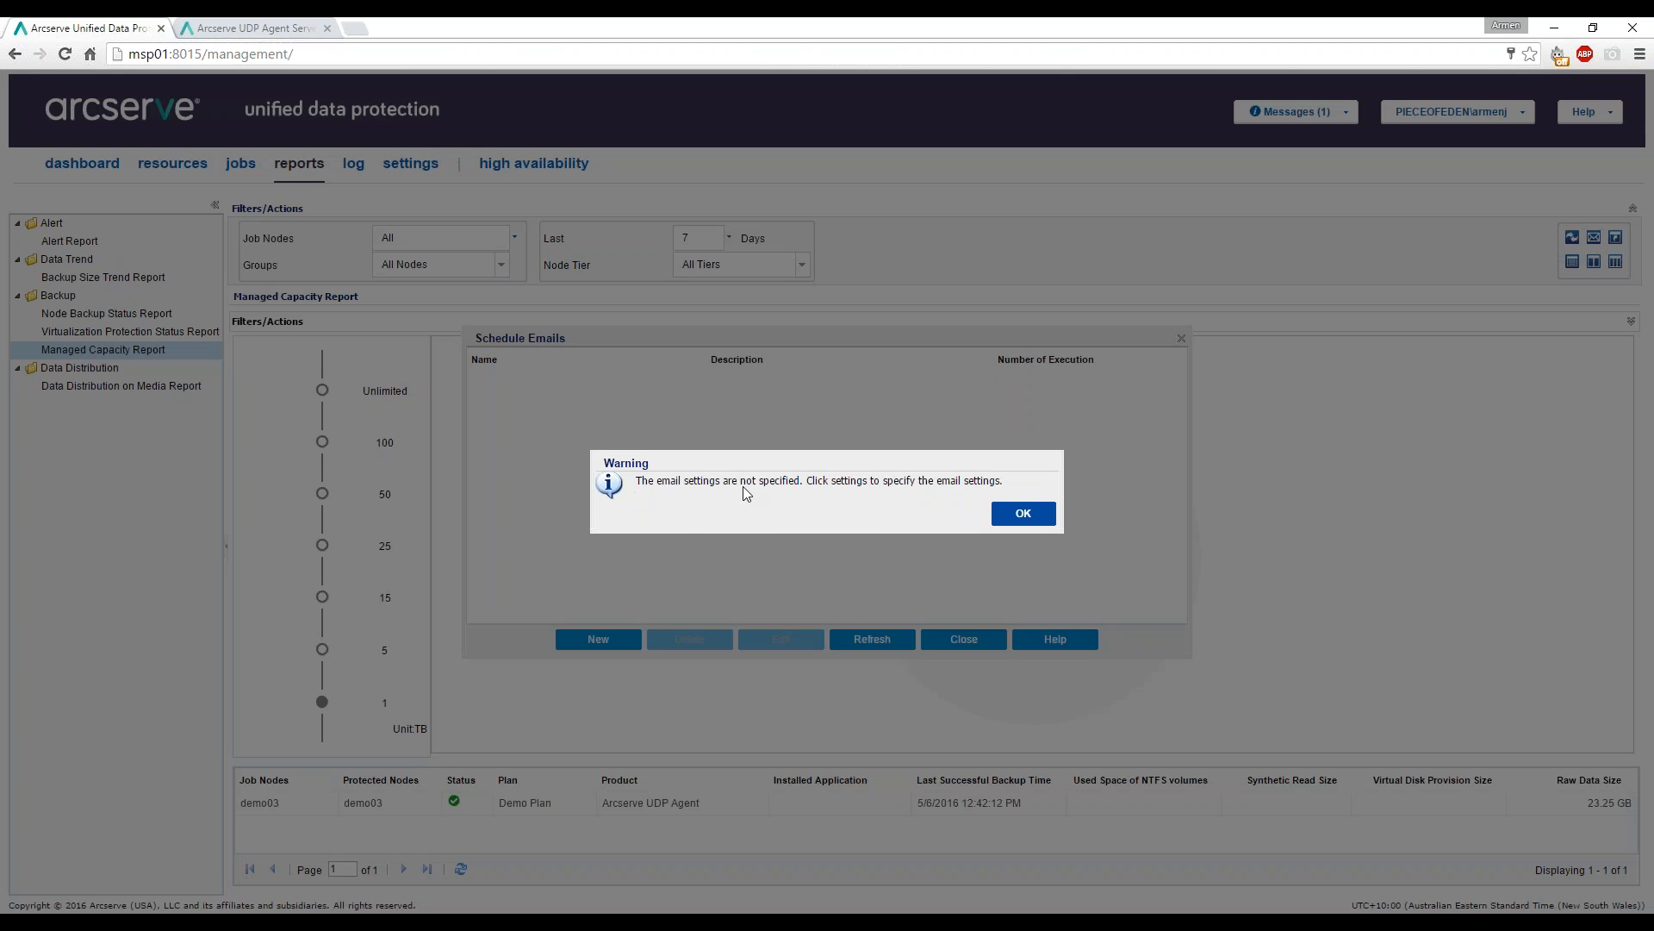
click(1026, 517)
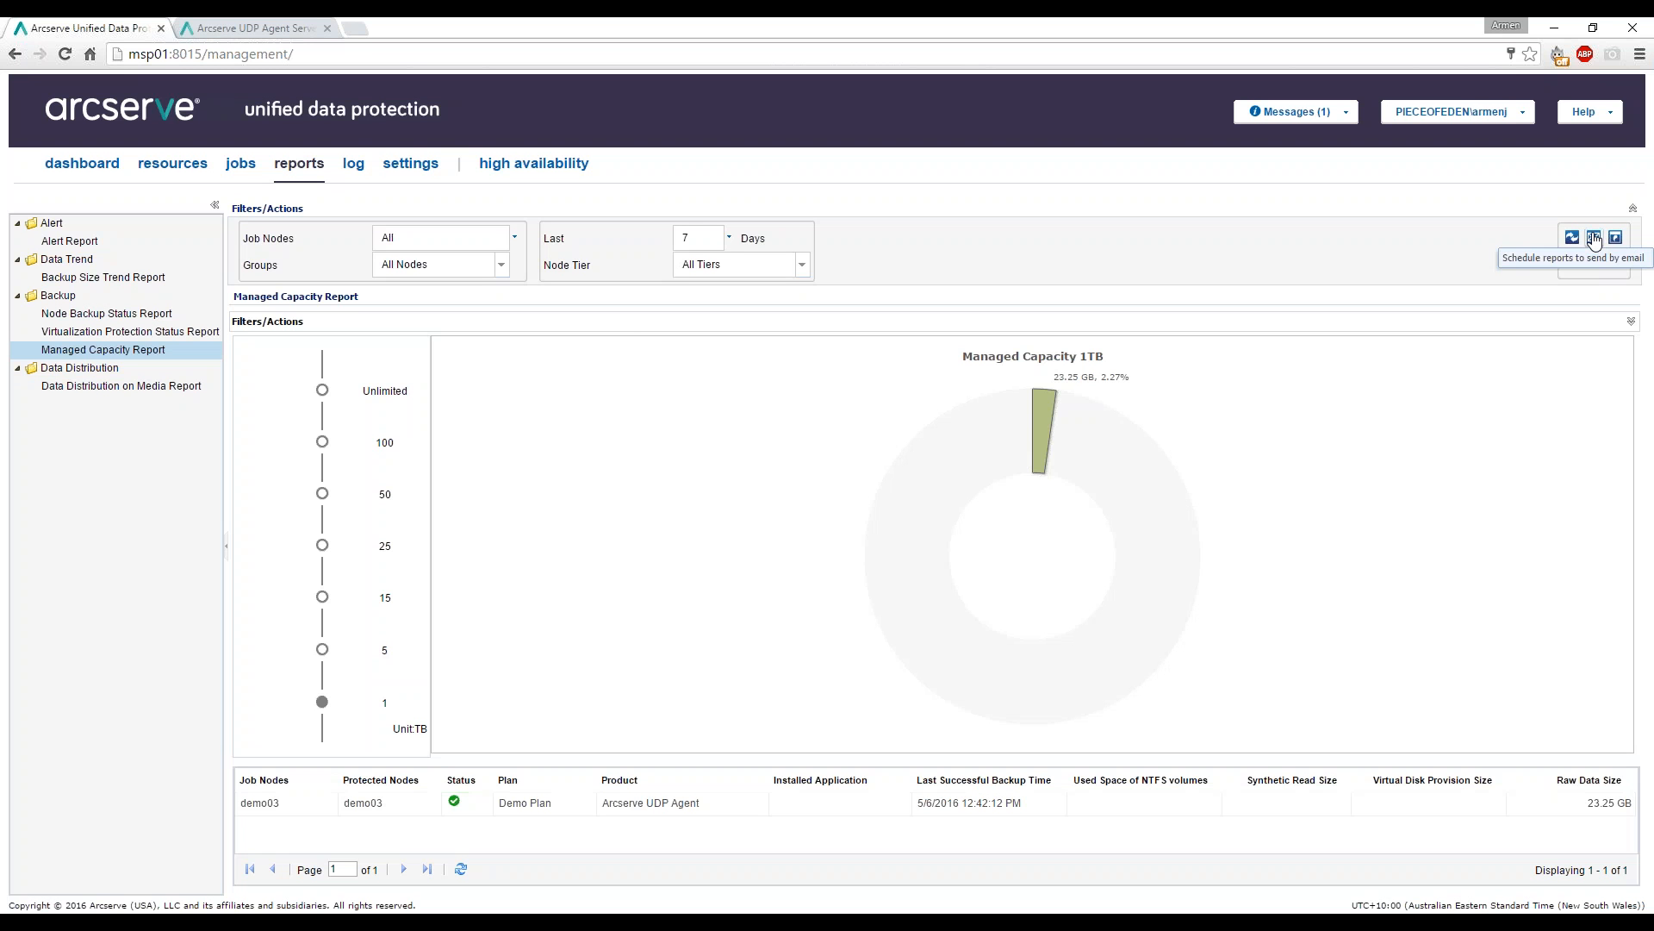
In Email and Alert Configuration, keep the service as Other and require authentication.
click(418, 166)
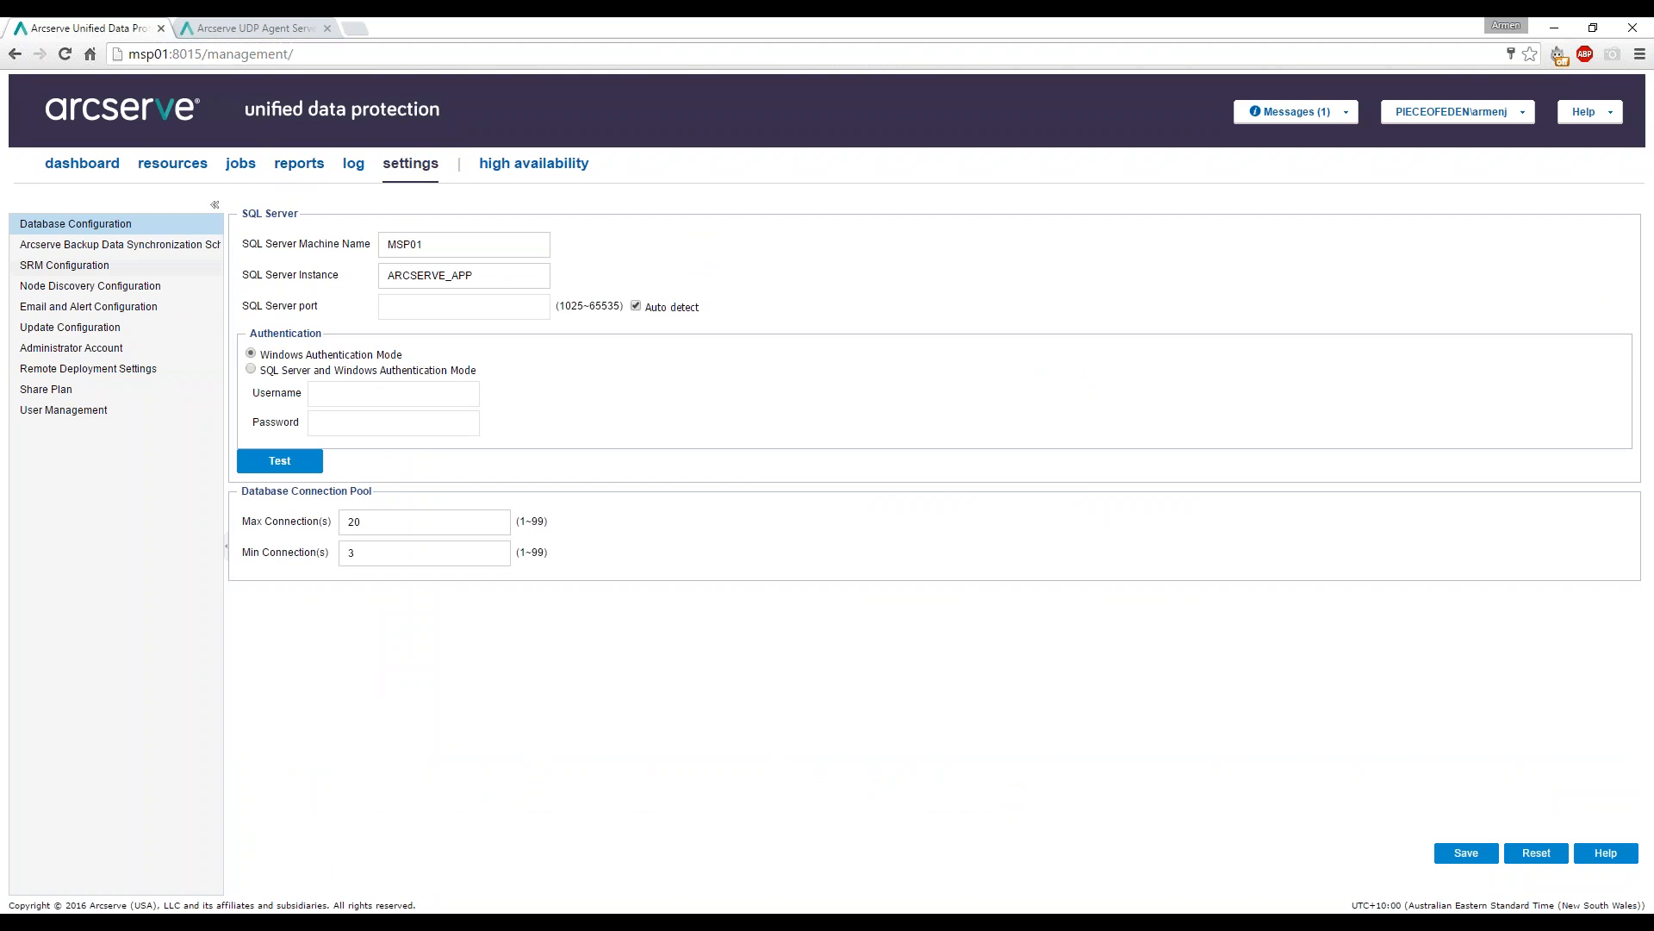
click(93, 308)
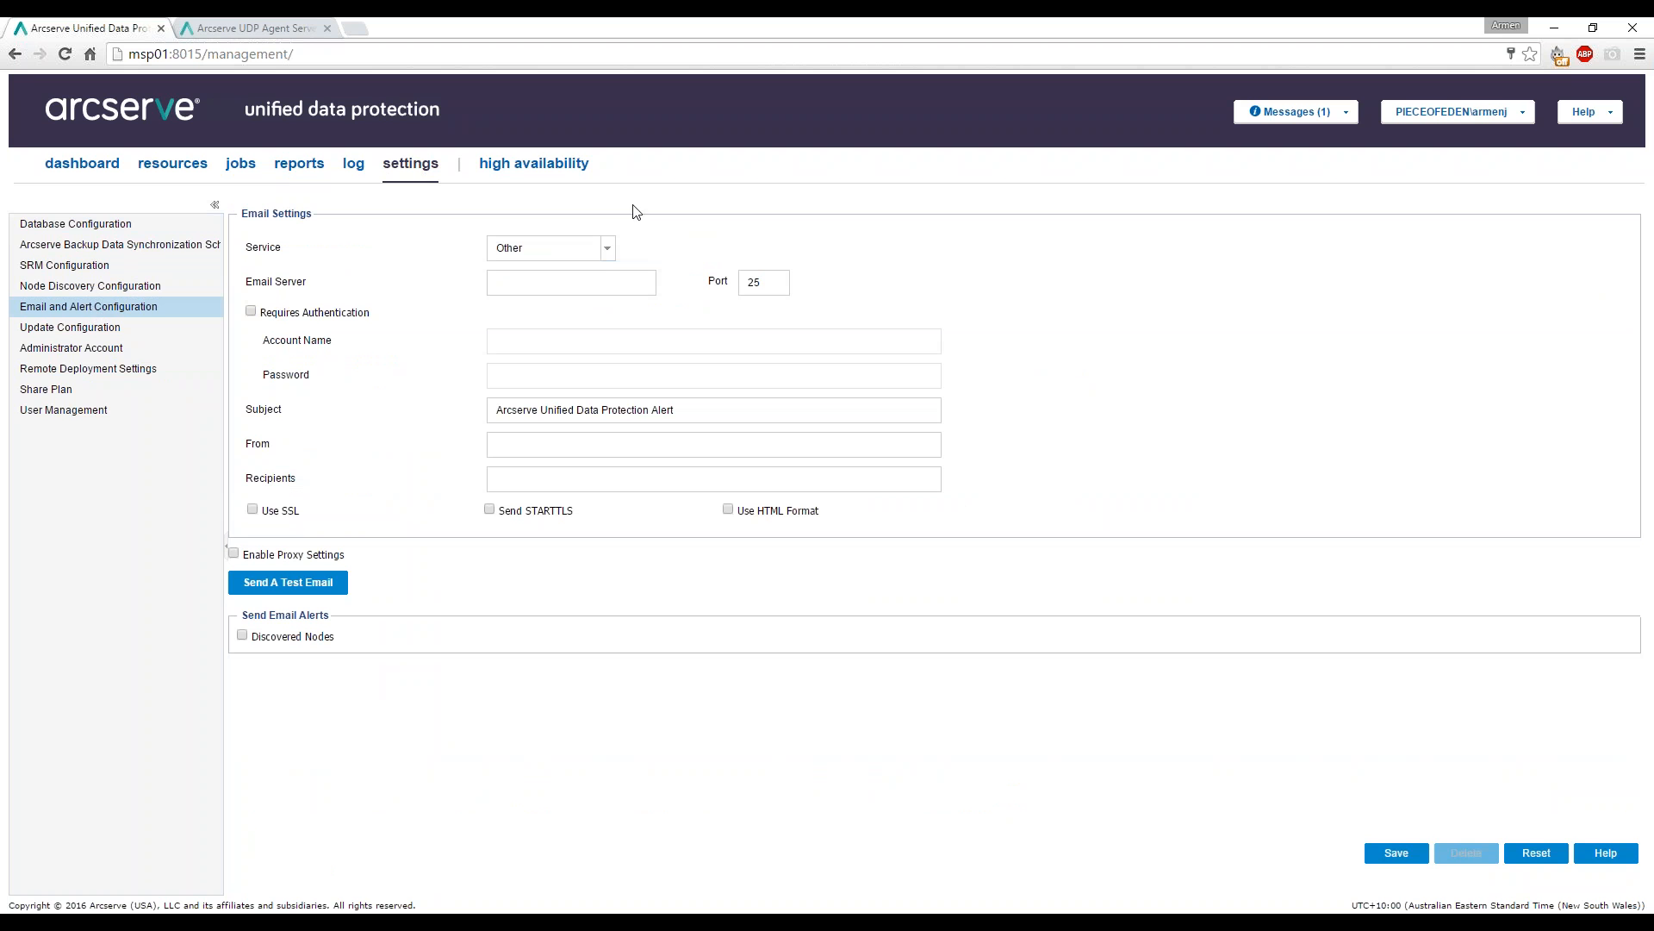
click(608, 249)
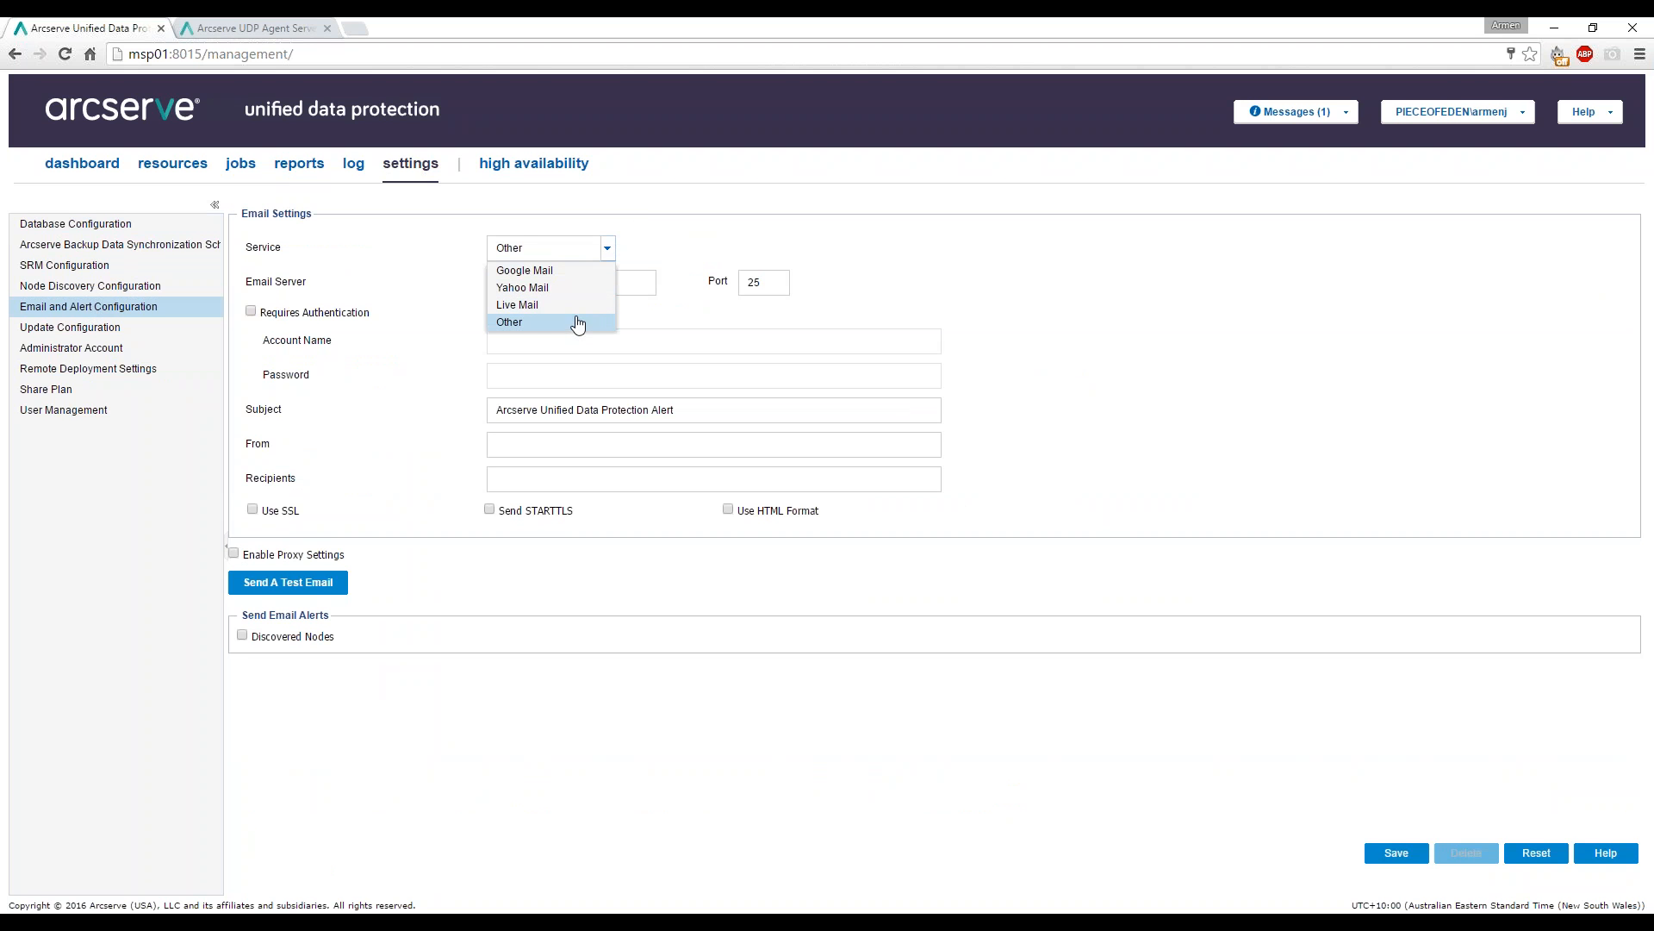
click(593, 247)
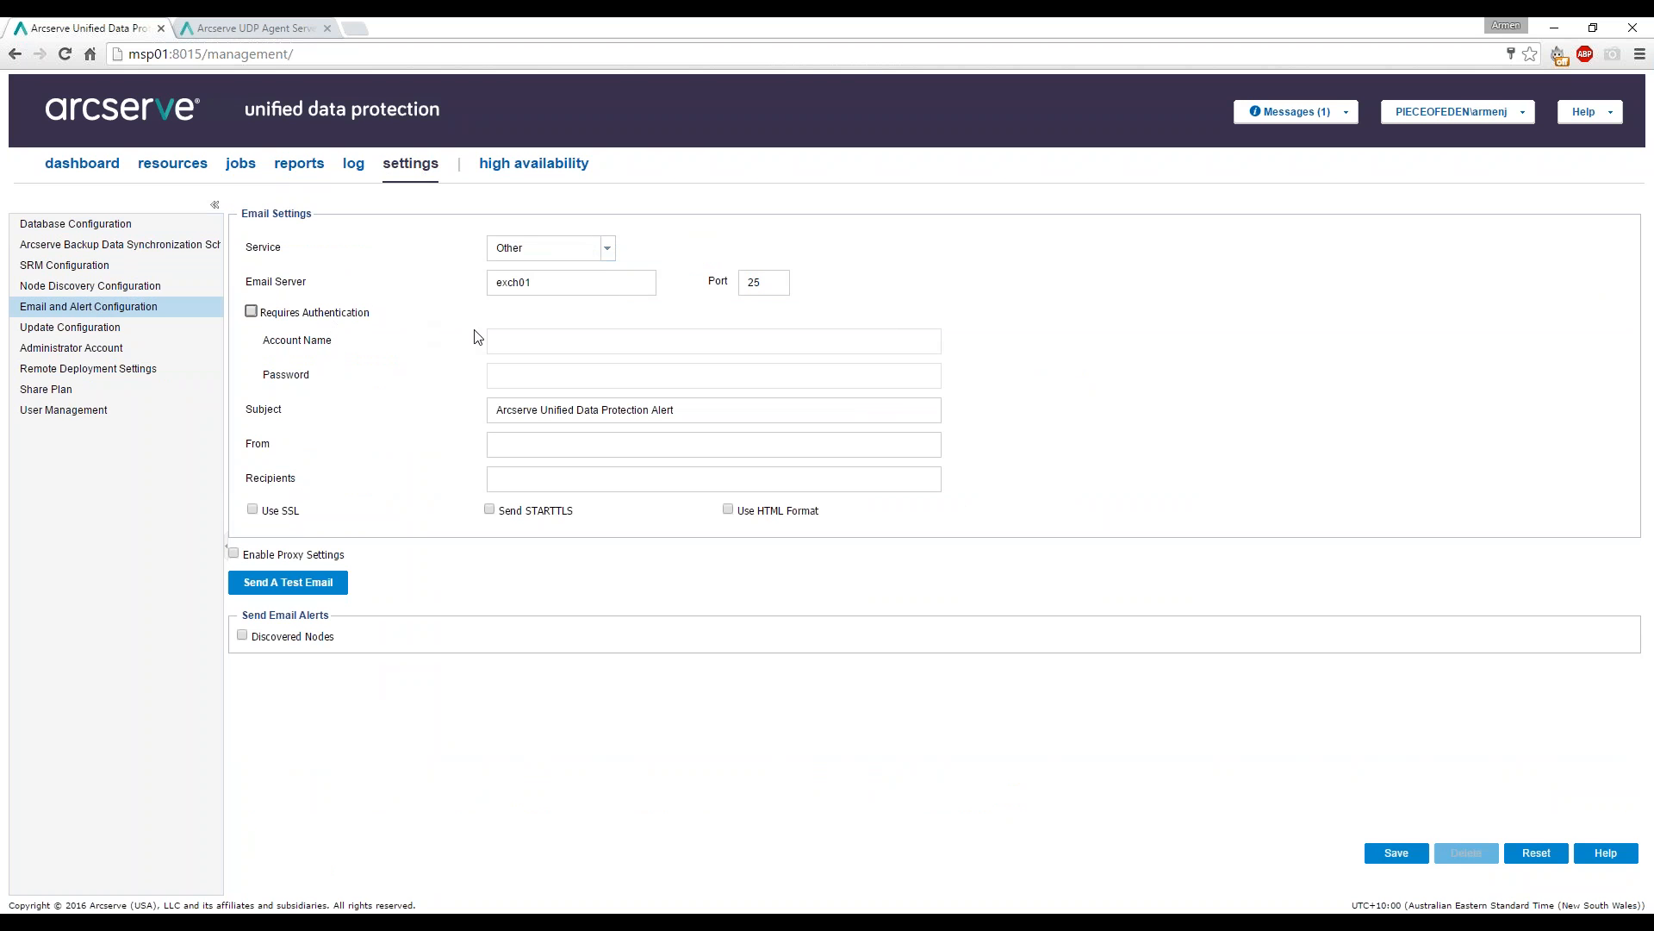
click(251, 312)
click(530, 338)
Enter the account username and password, and use the sender's e-mail address as the recipient.
text(pie)
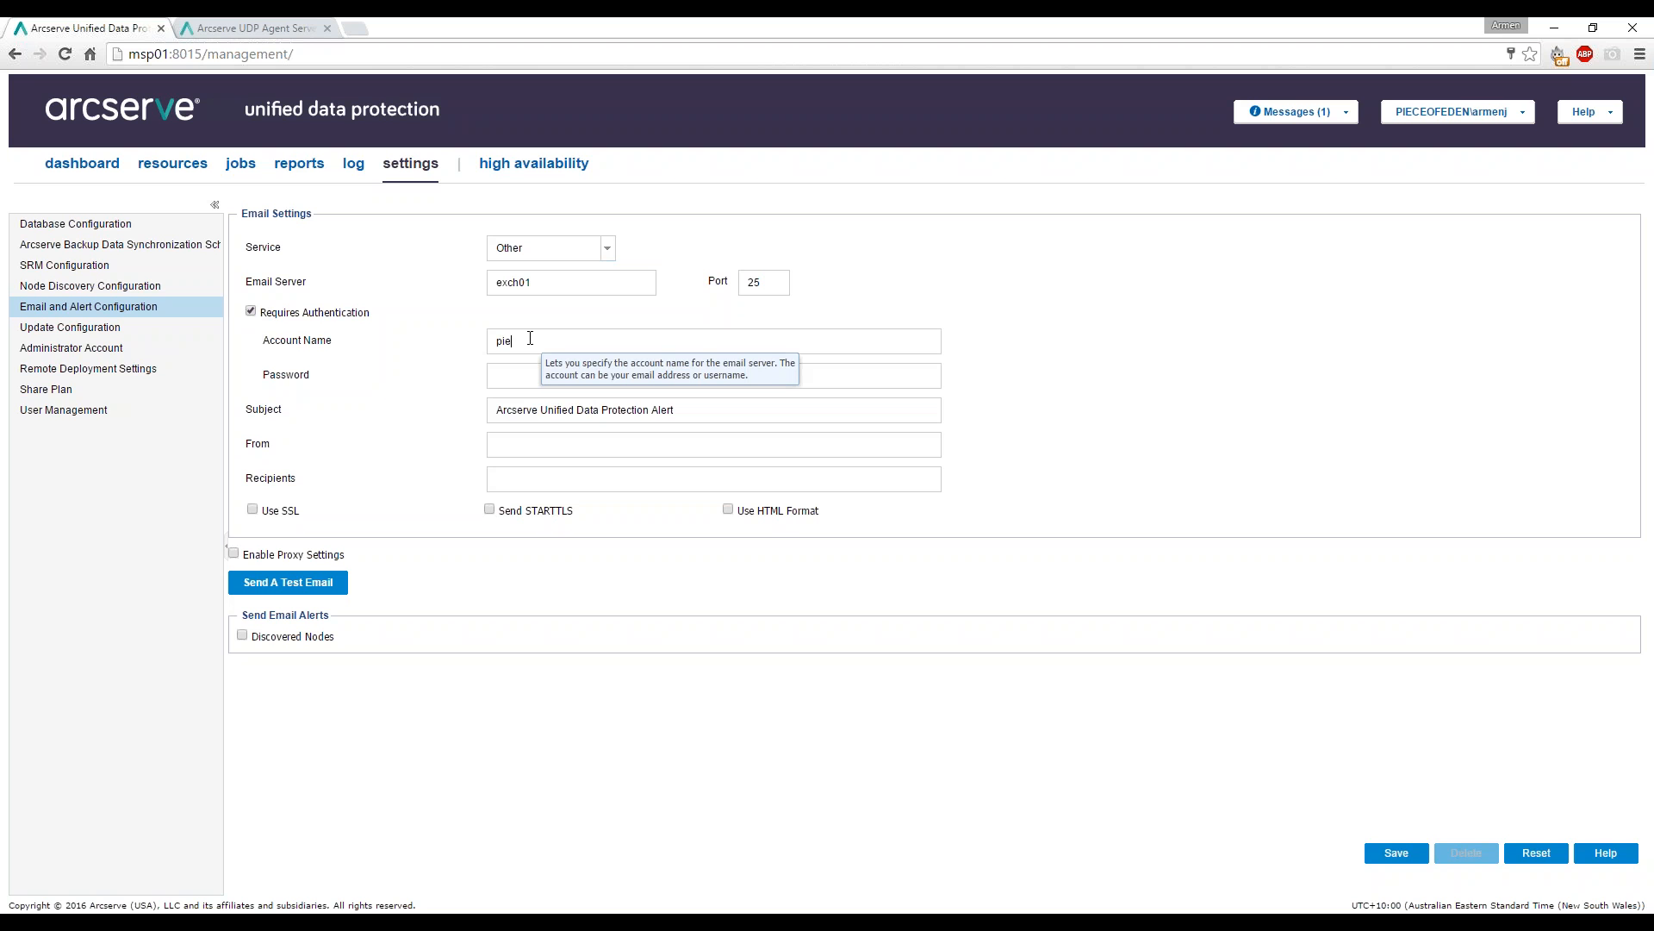
text(ceofeden\armenj)
key(Tab)
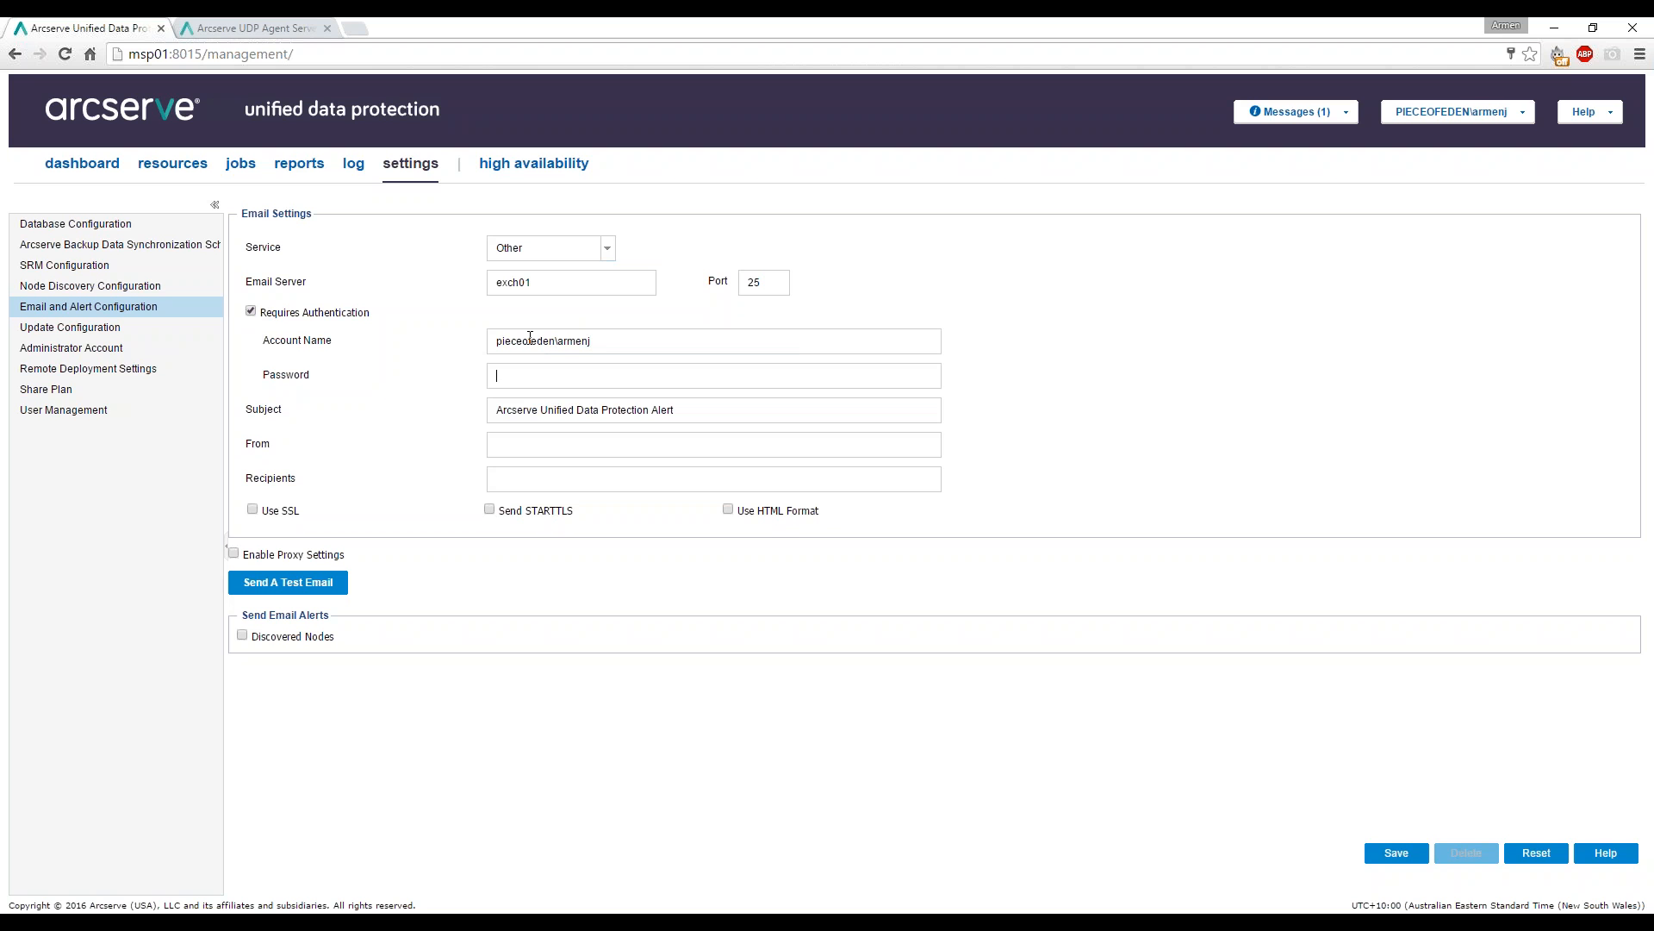
key(Tab)
key(Tab)
key(Tab)
key(shift+Tab)
key(ctrl+c)
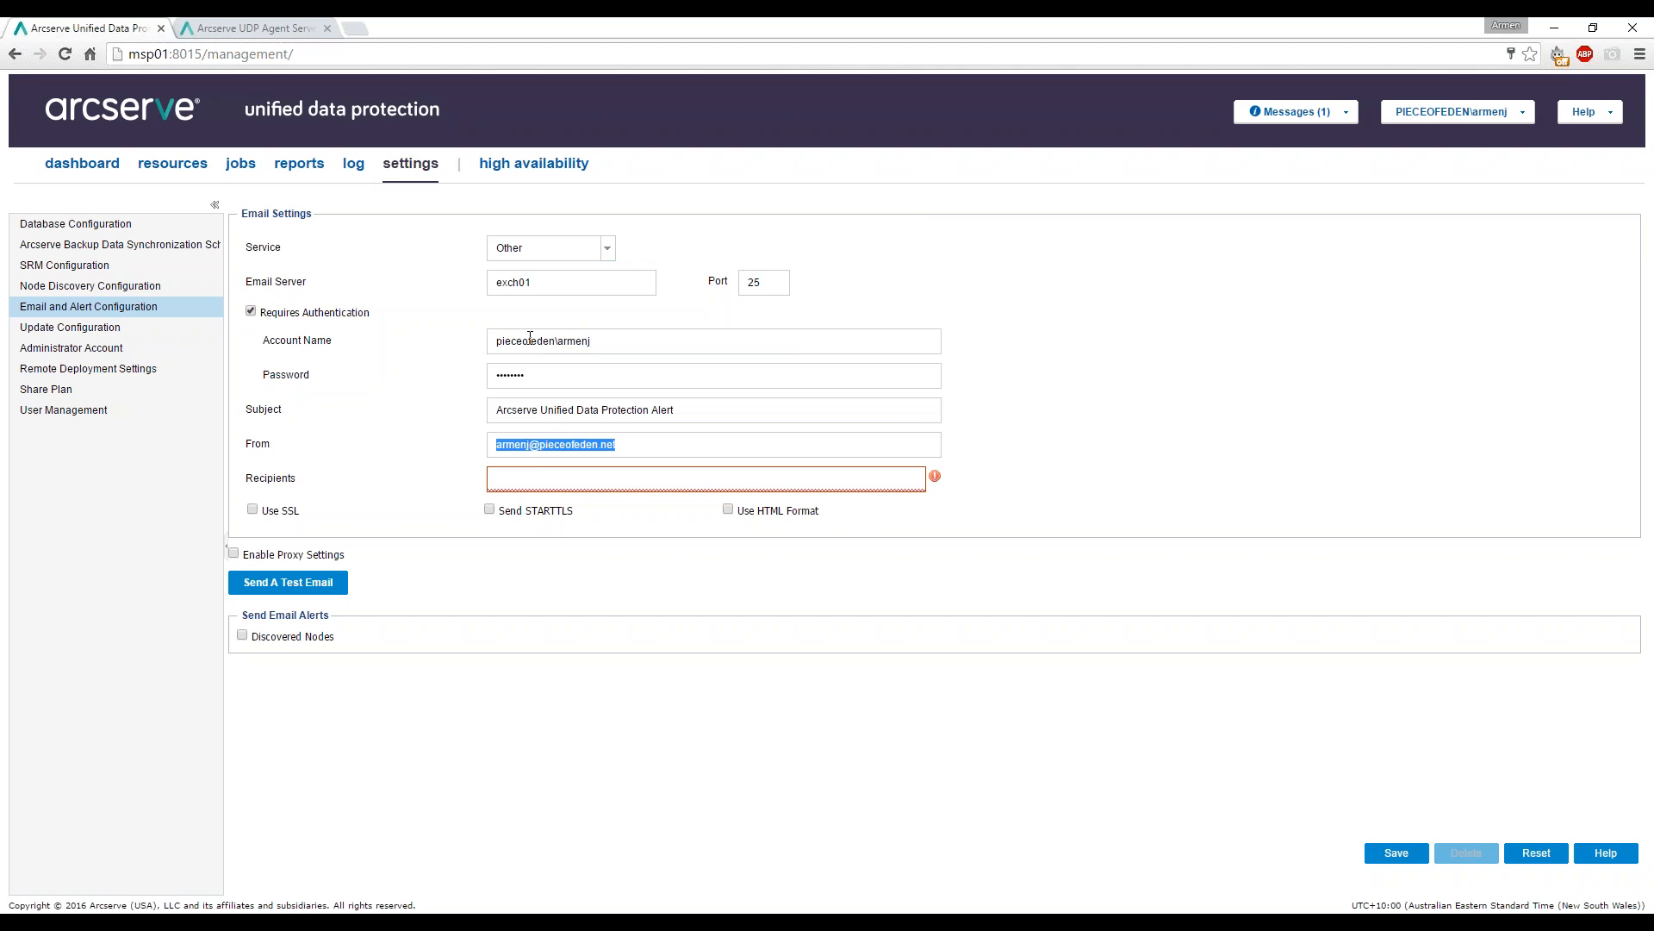
key(Tab)
key(ctrl+v)
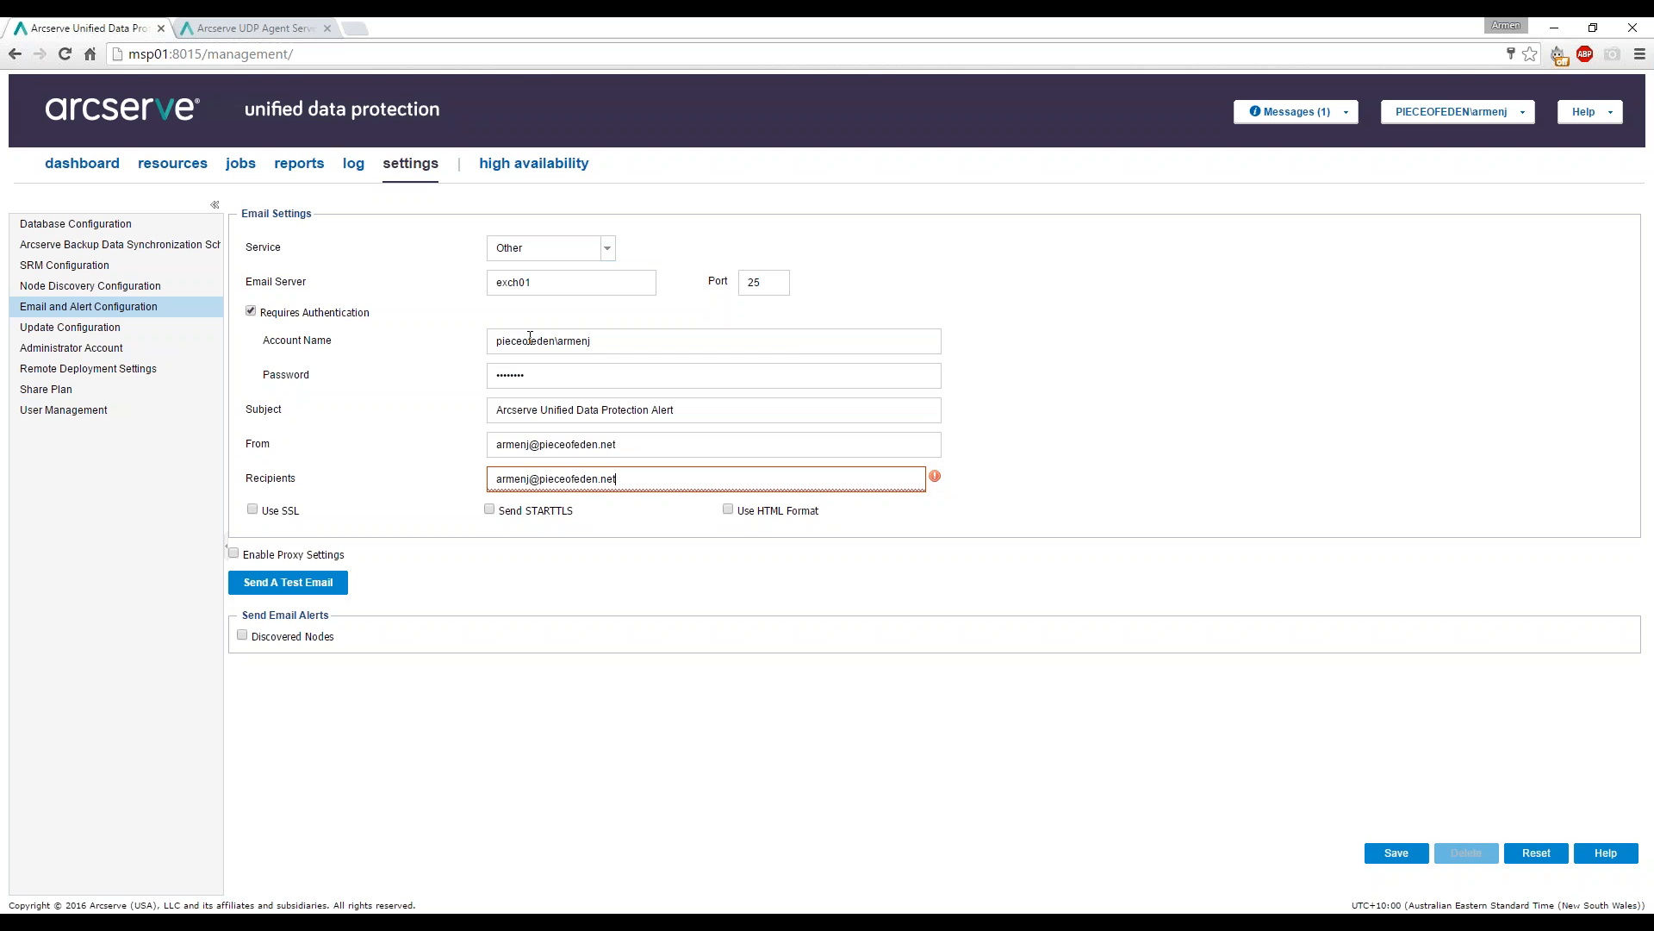
Send a successful test email and save the email settings.
click(297, 583)
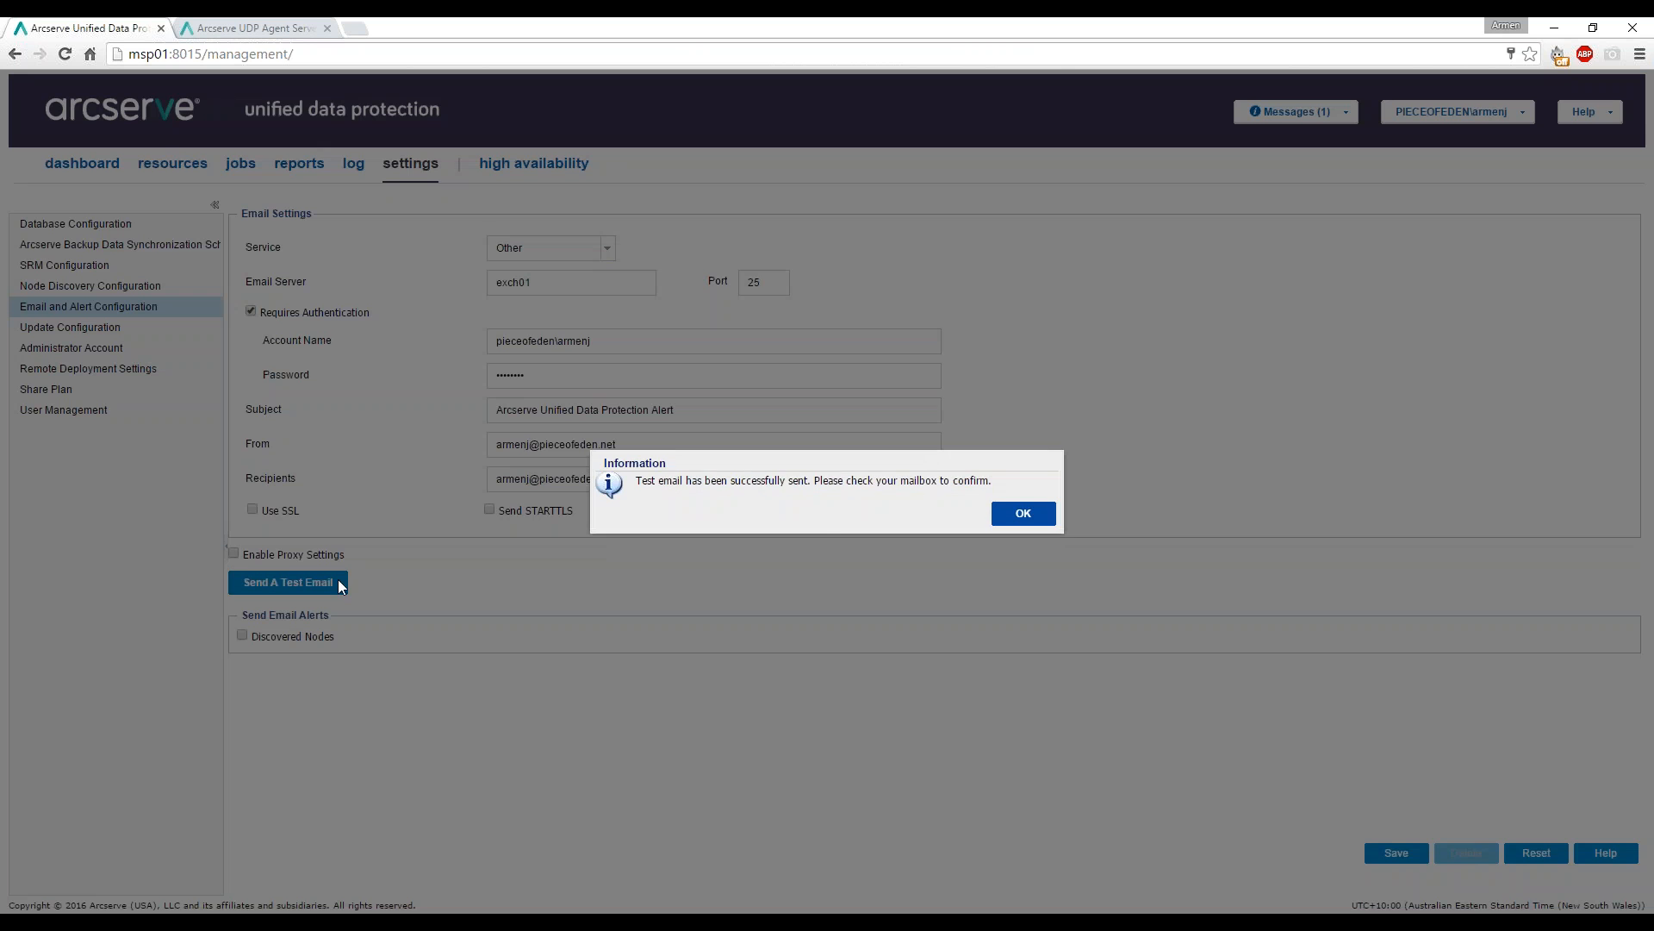
click(1023, 512)
click(1391, 855)
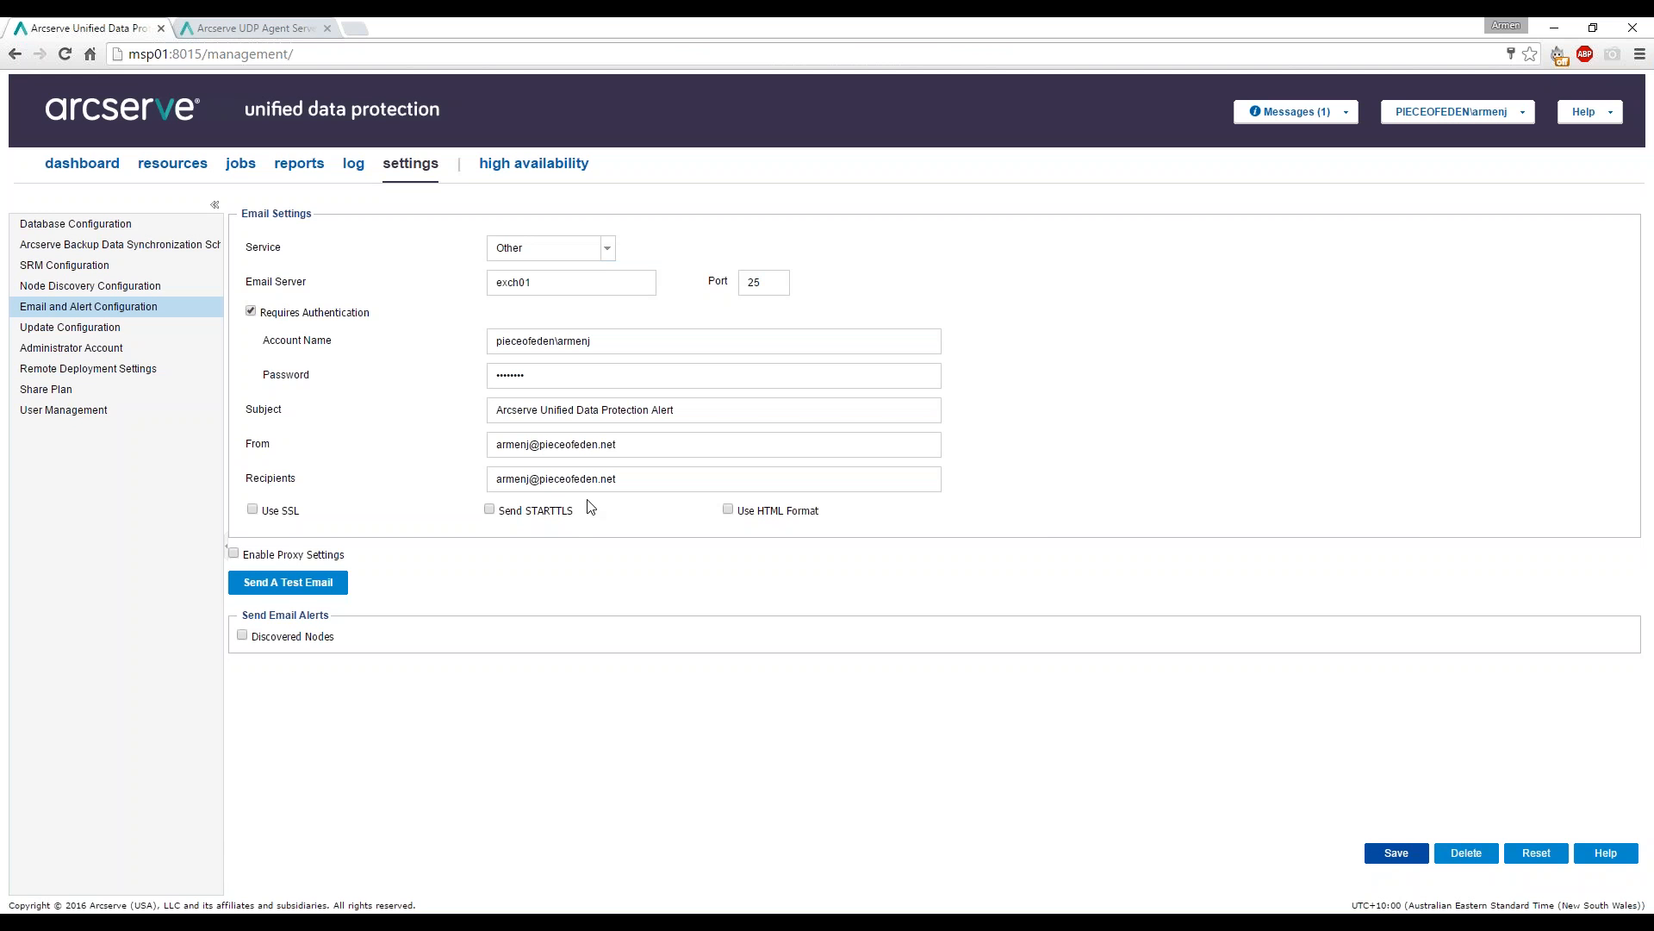
Create a new report email schedule named 'Daily Backup Status Report'.
click(293, 168)
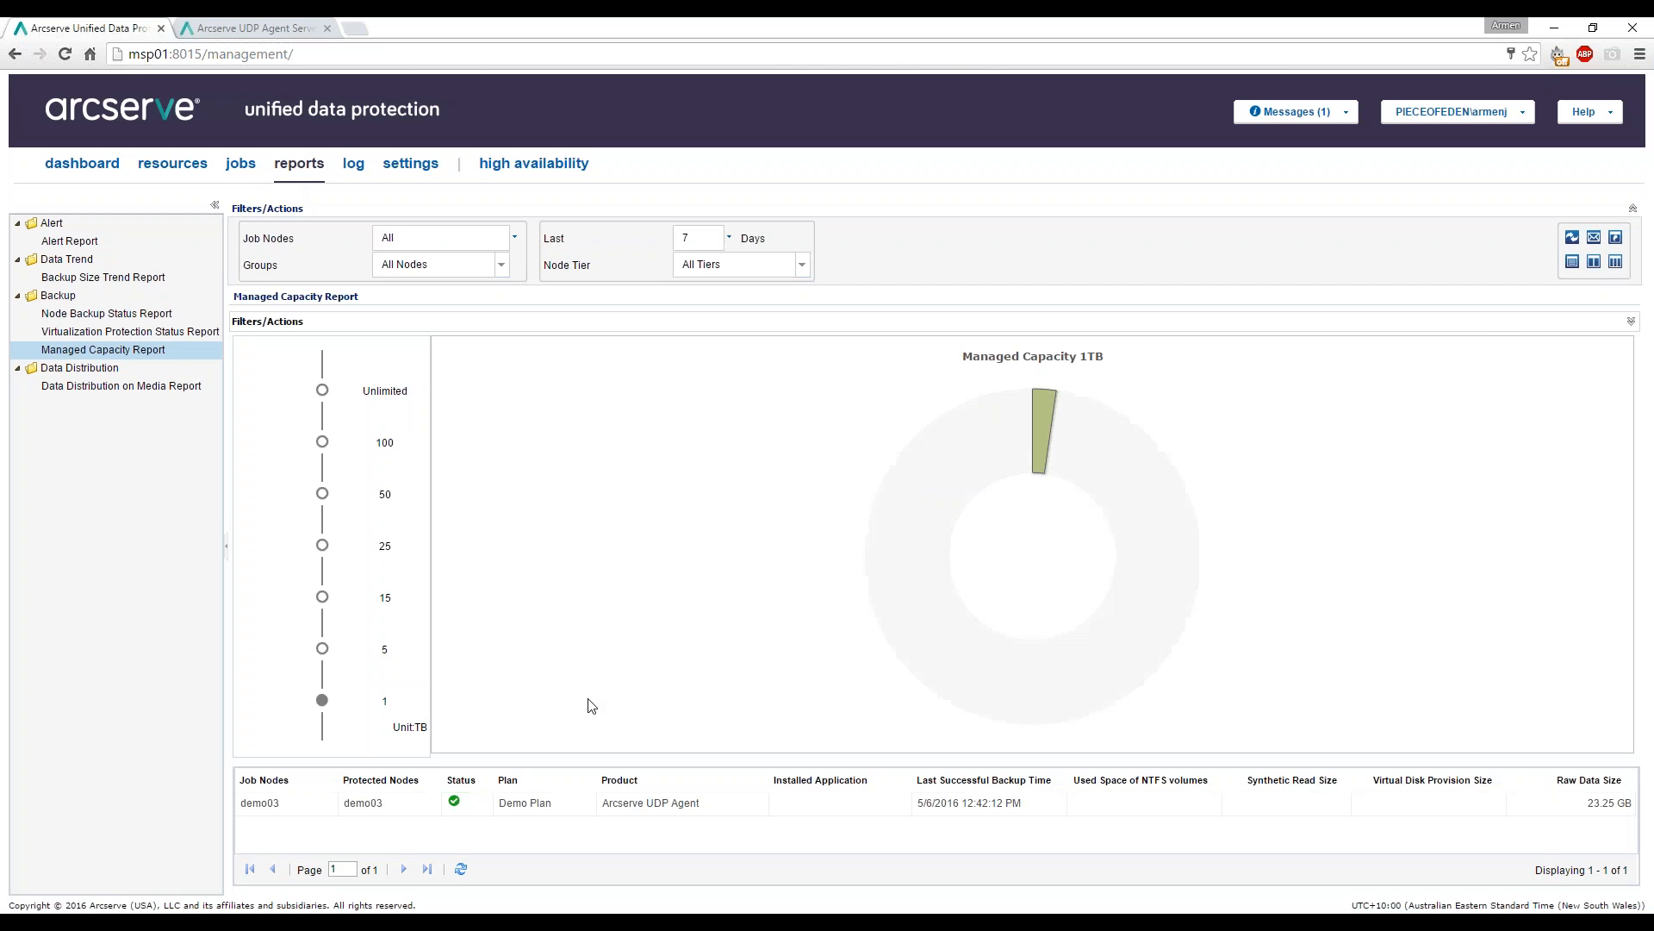
click(1594, 239)
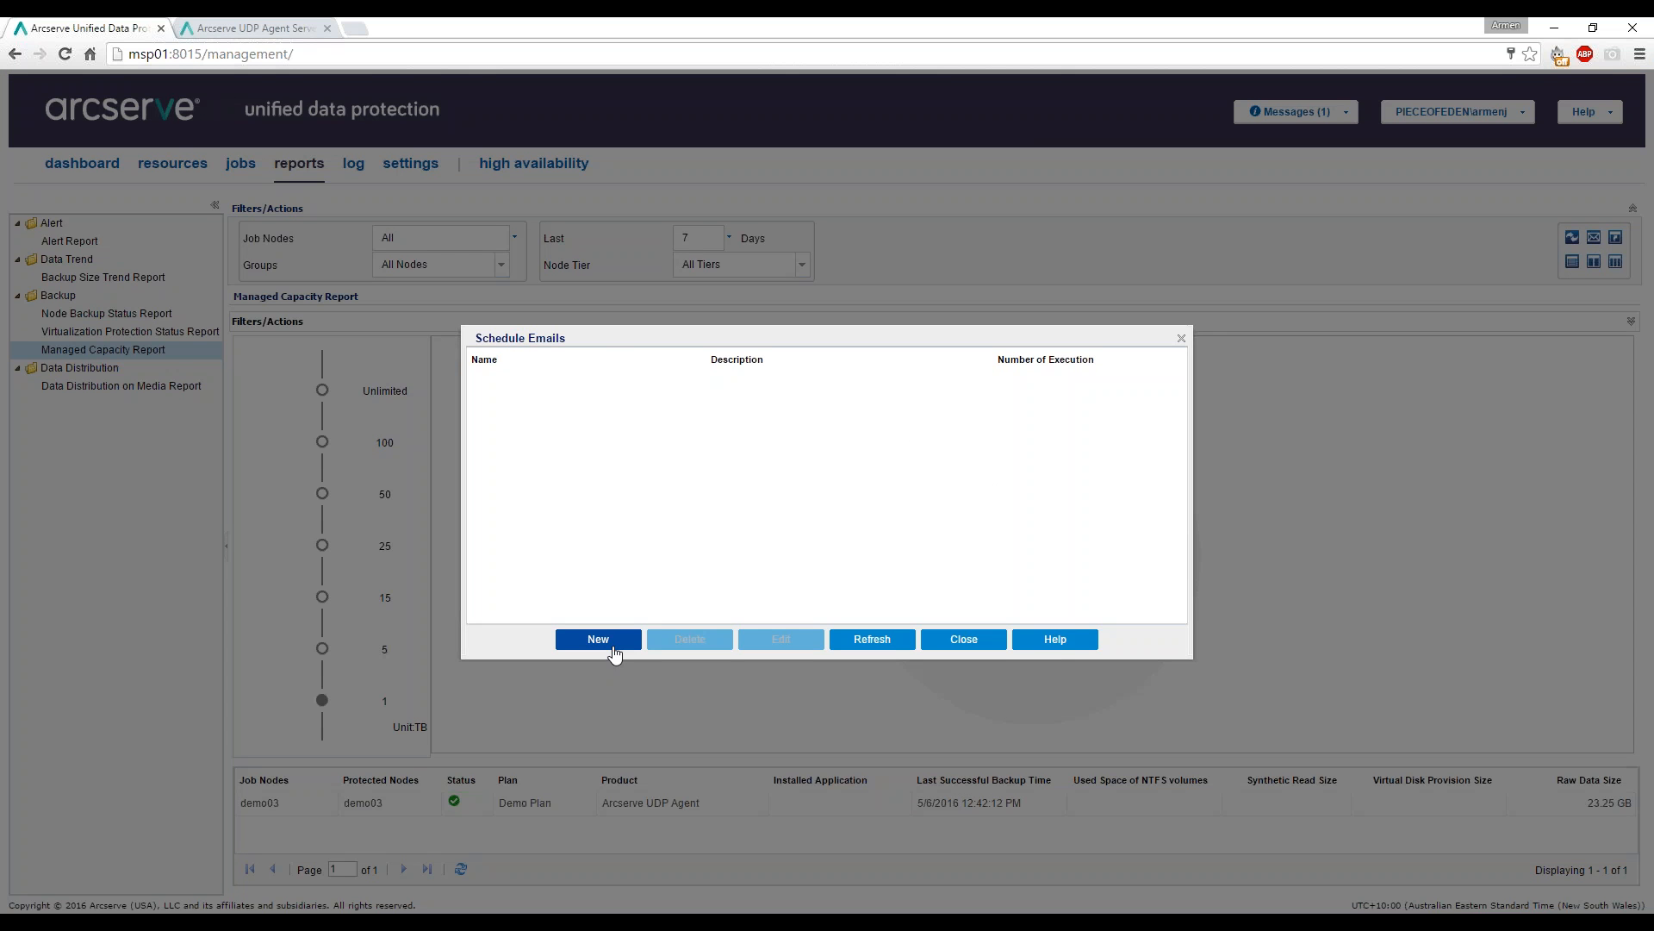
click(610, 641)
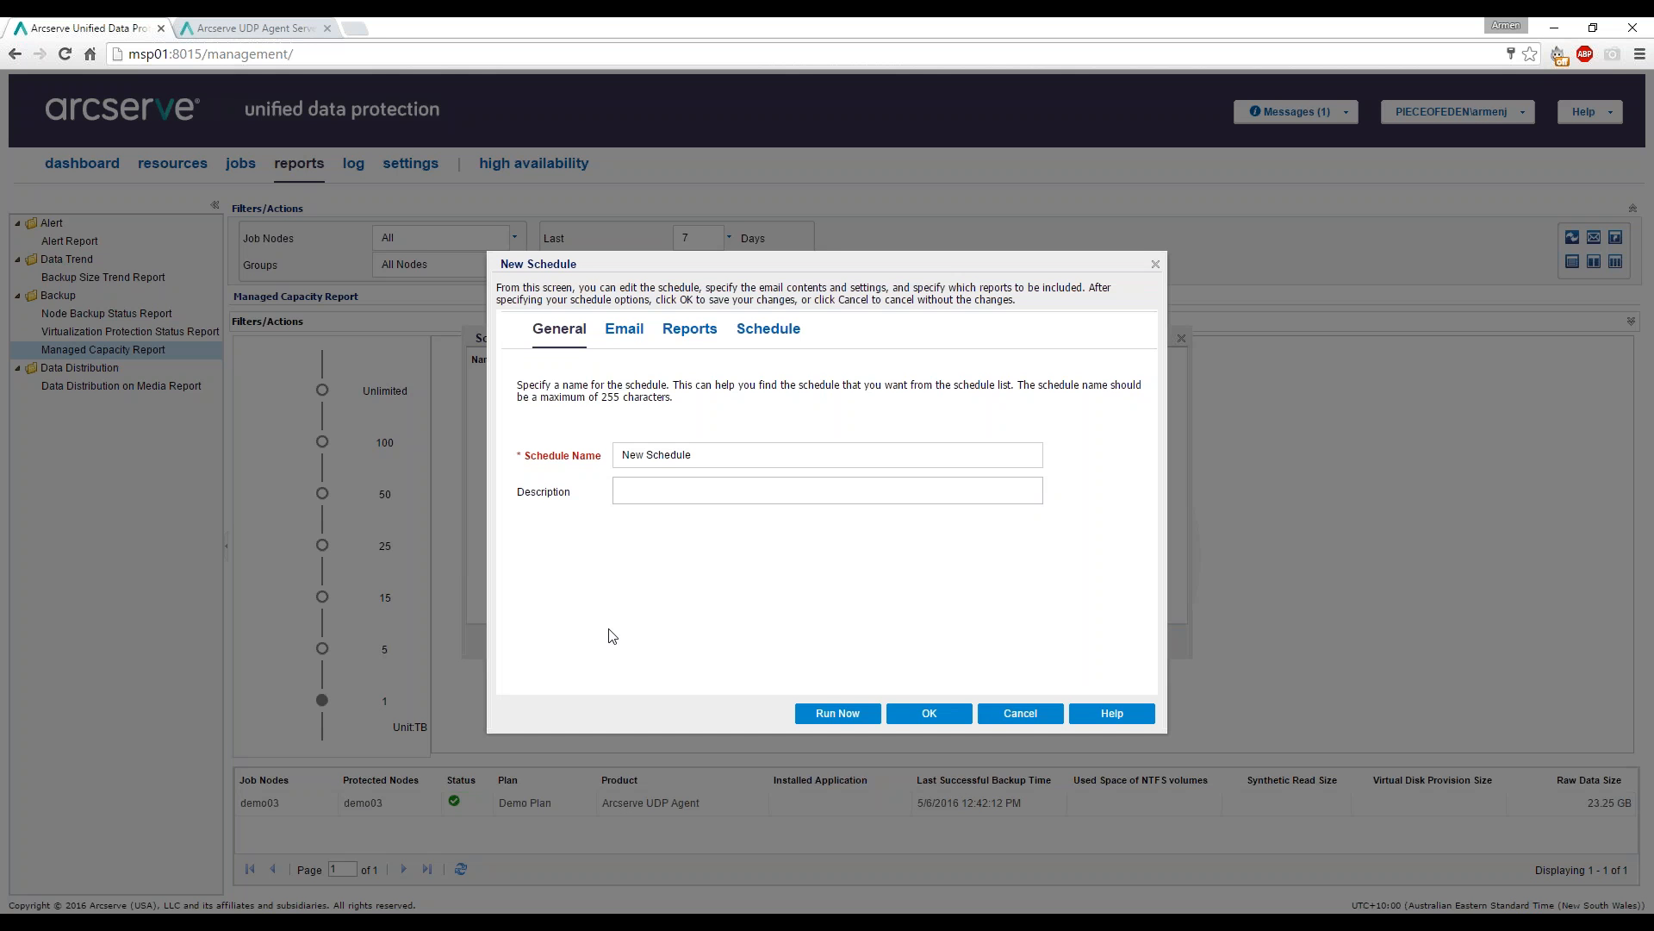
triple_click(656, 455)
text(Daily Backup)
key(BackSpace)
text(Status Report)
click(617, 485)
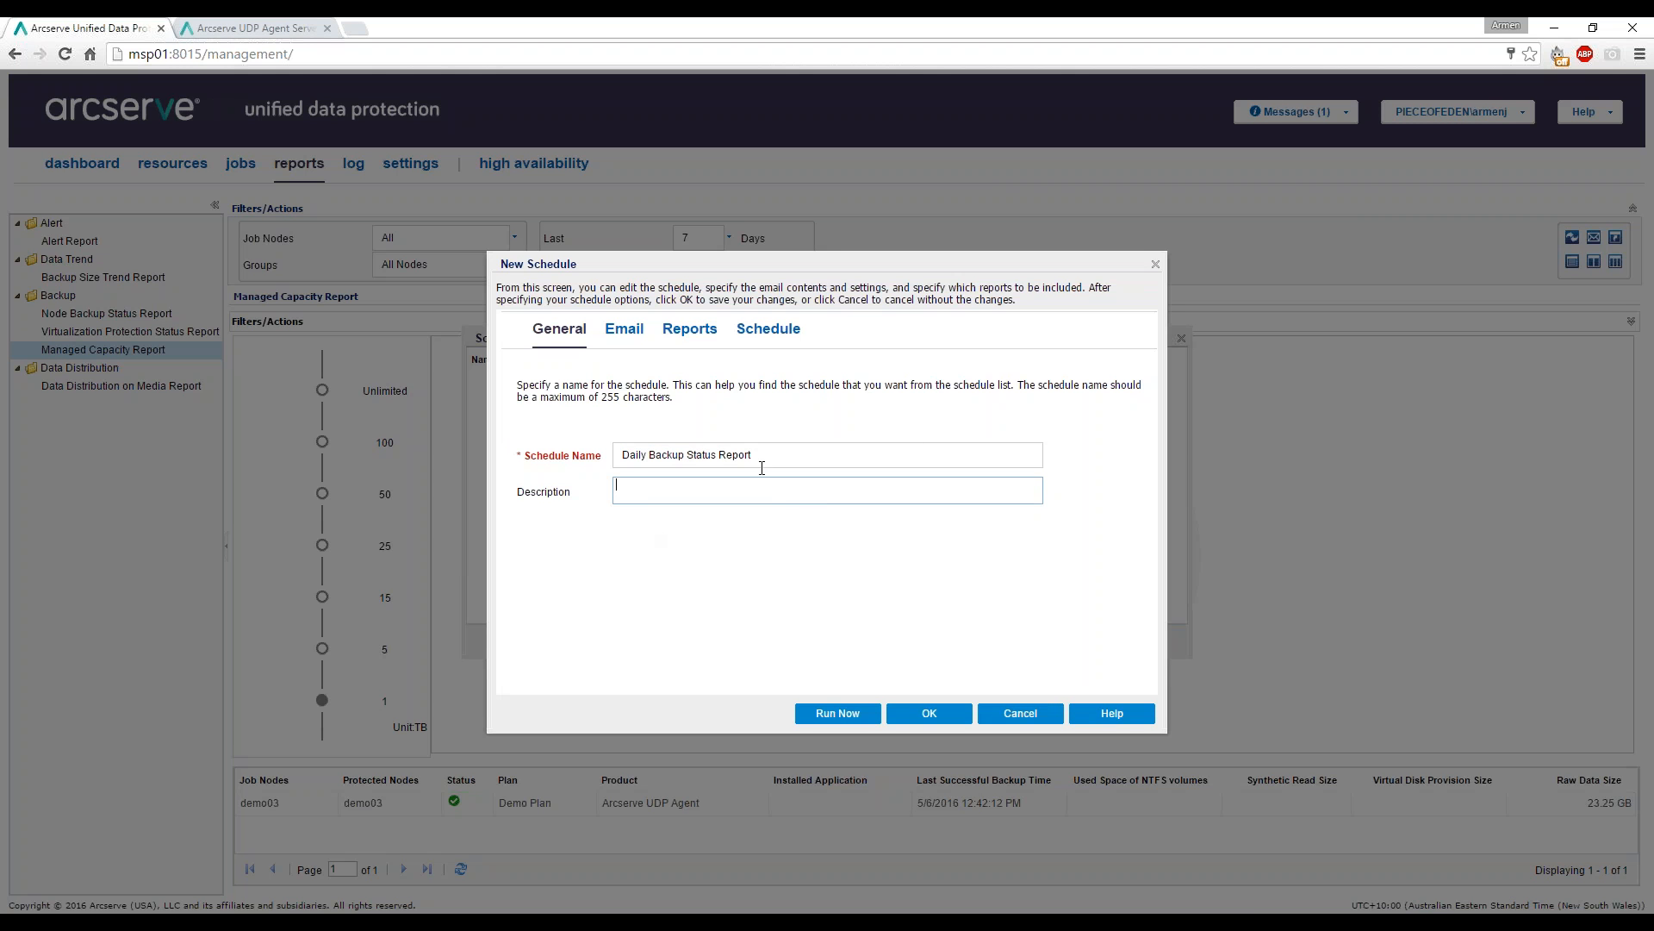
Tick the PDF, HTML and CSV attachment options on the schedule's Email tab.
click(621, 334)
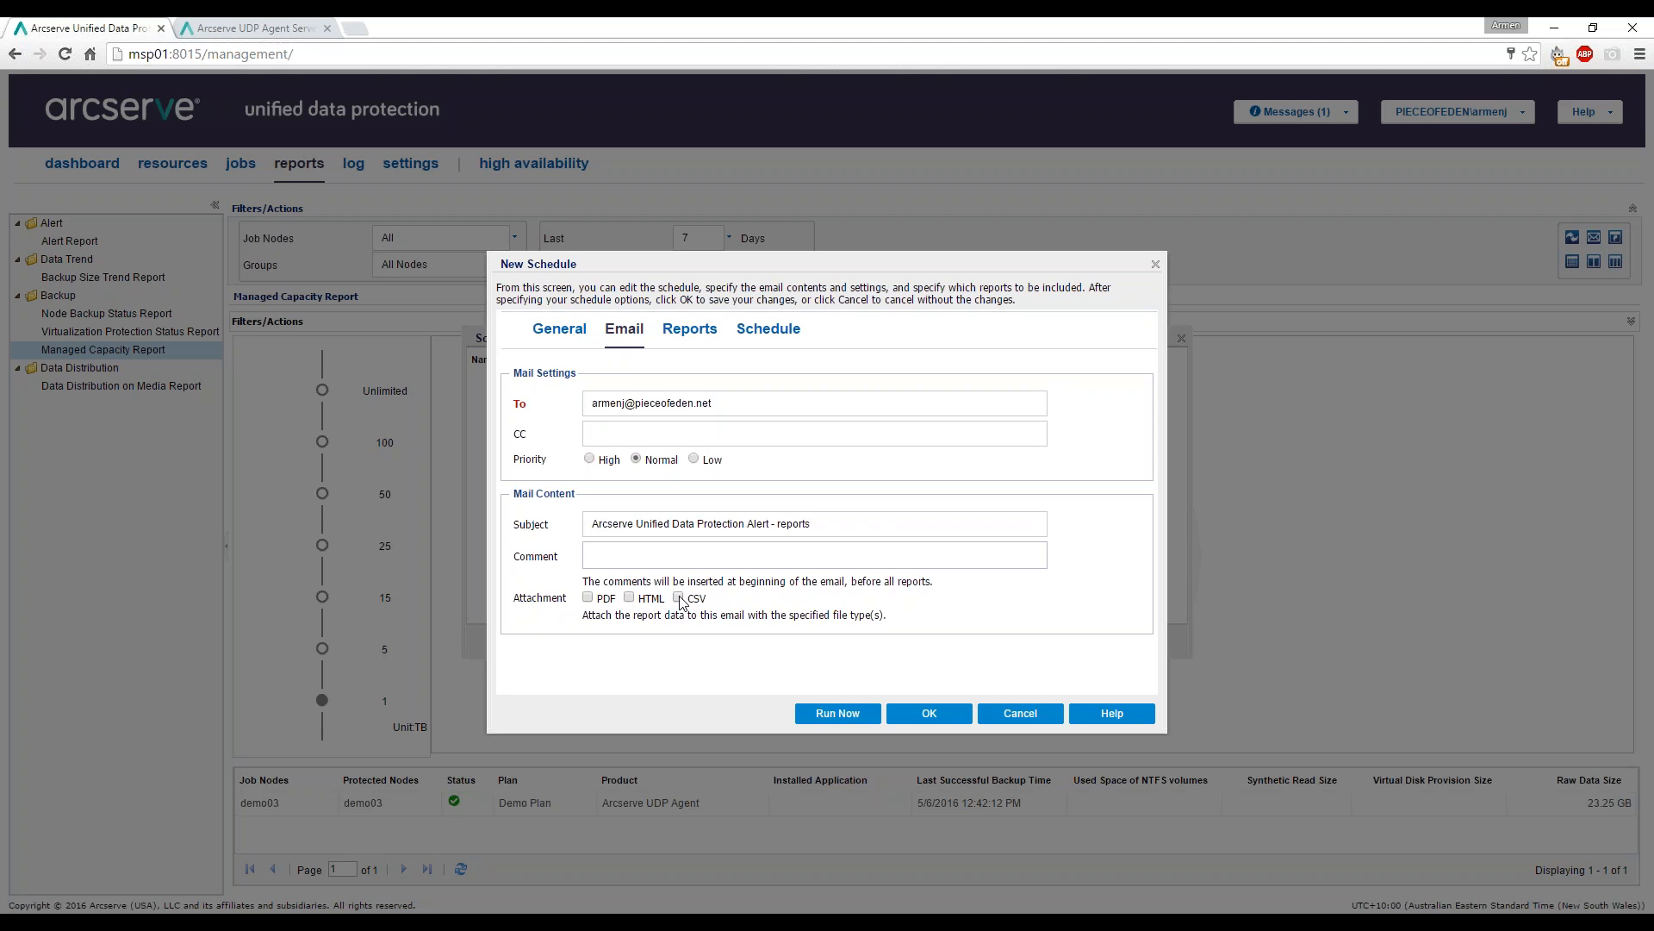
click(588, 597)
click(629, 597)
click(679, 598)
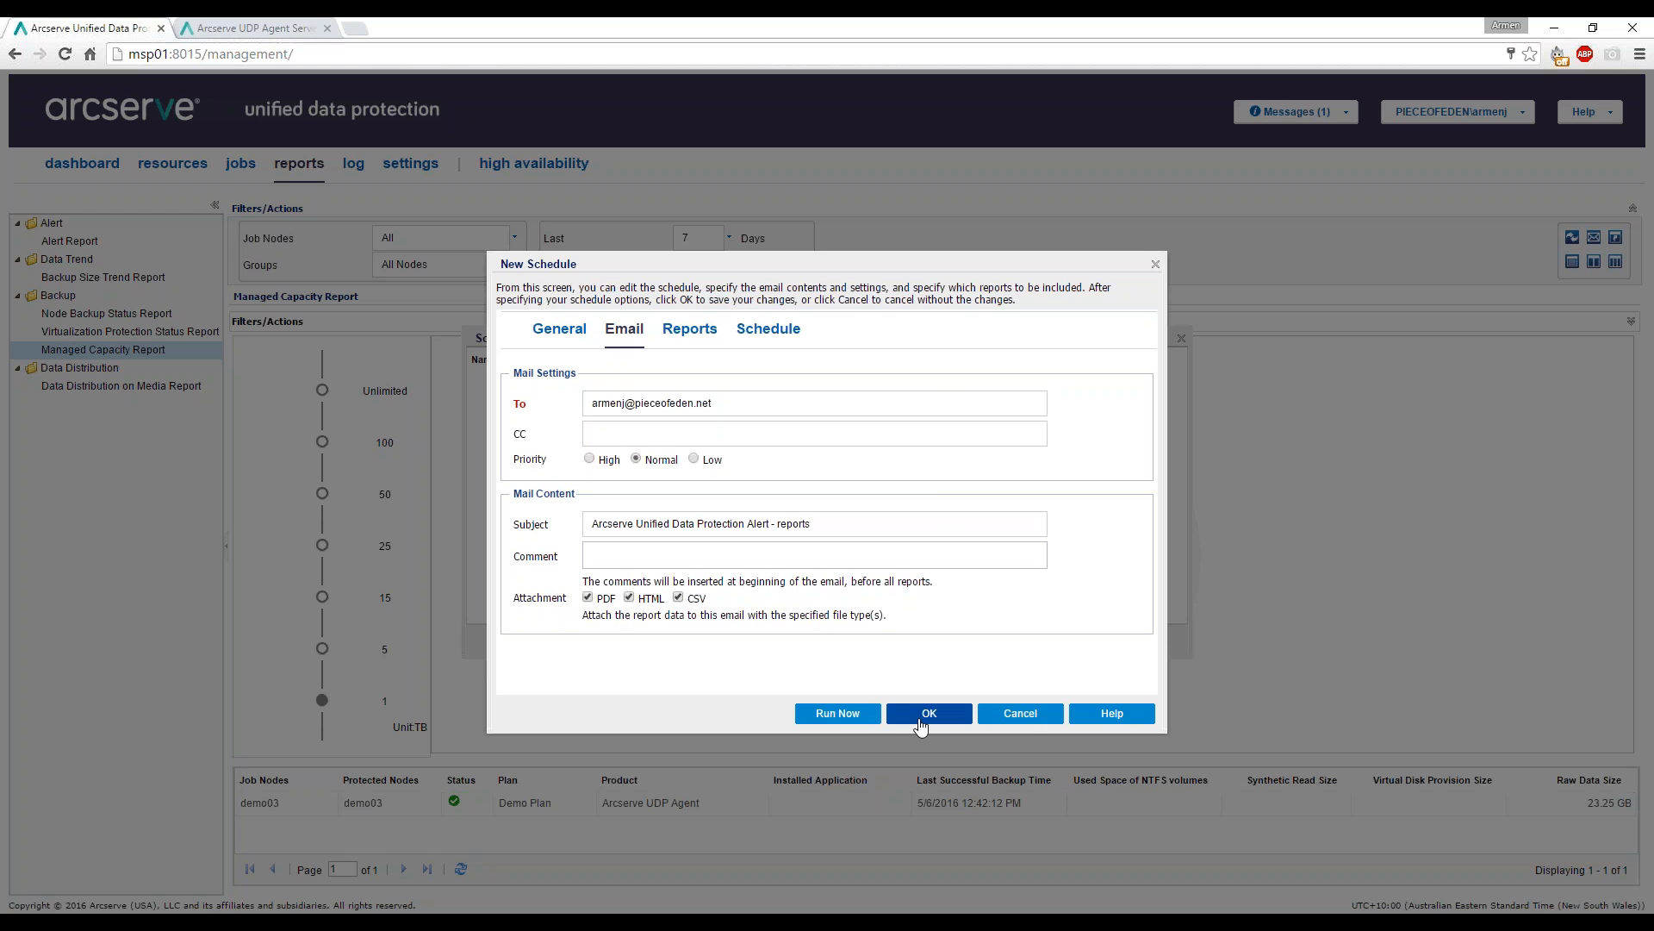
click(687, 338)
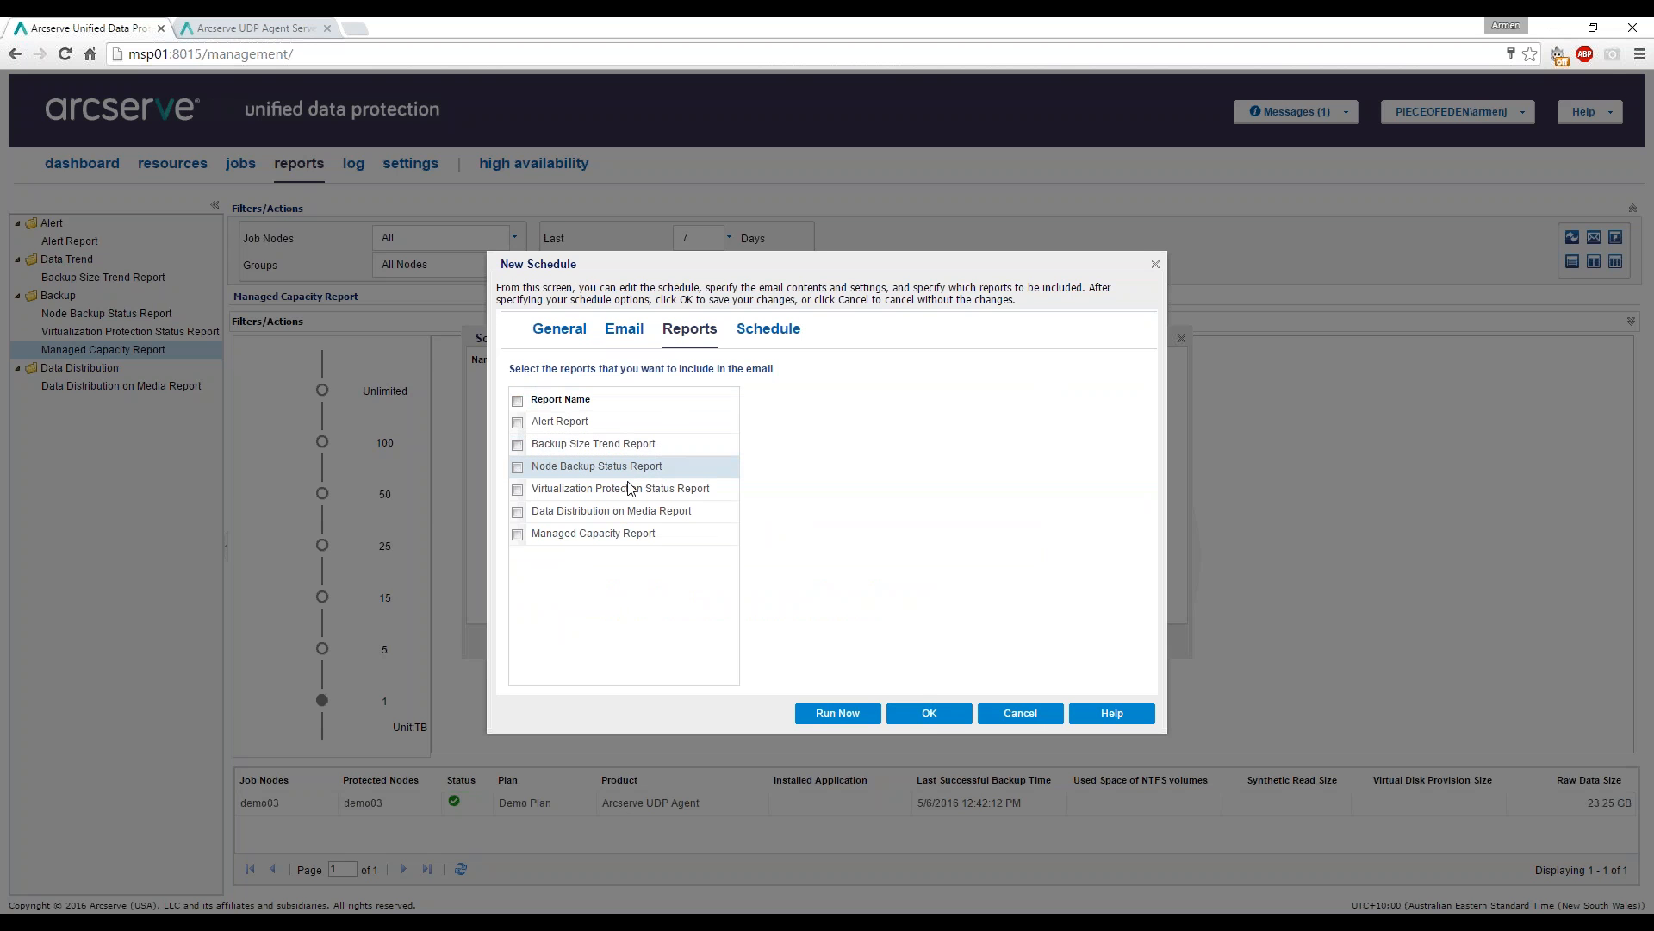
Include only the Node Backup Status Report in the scheduled email.
click(518, 467)
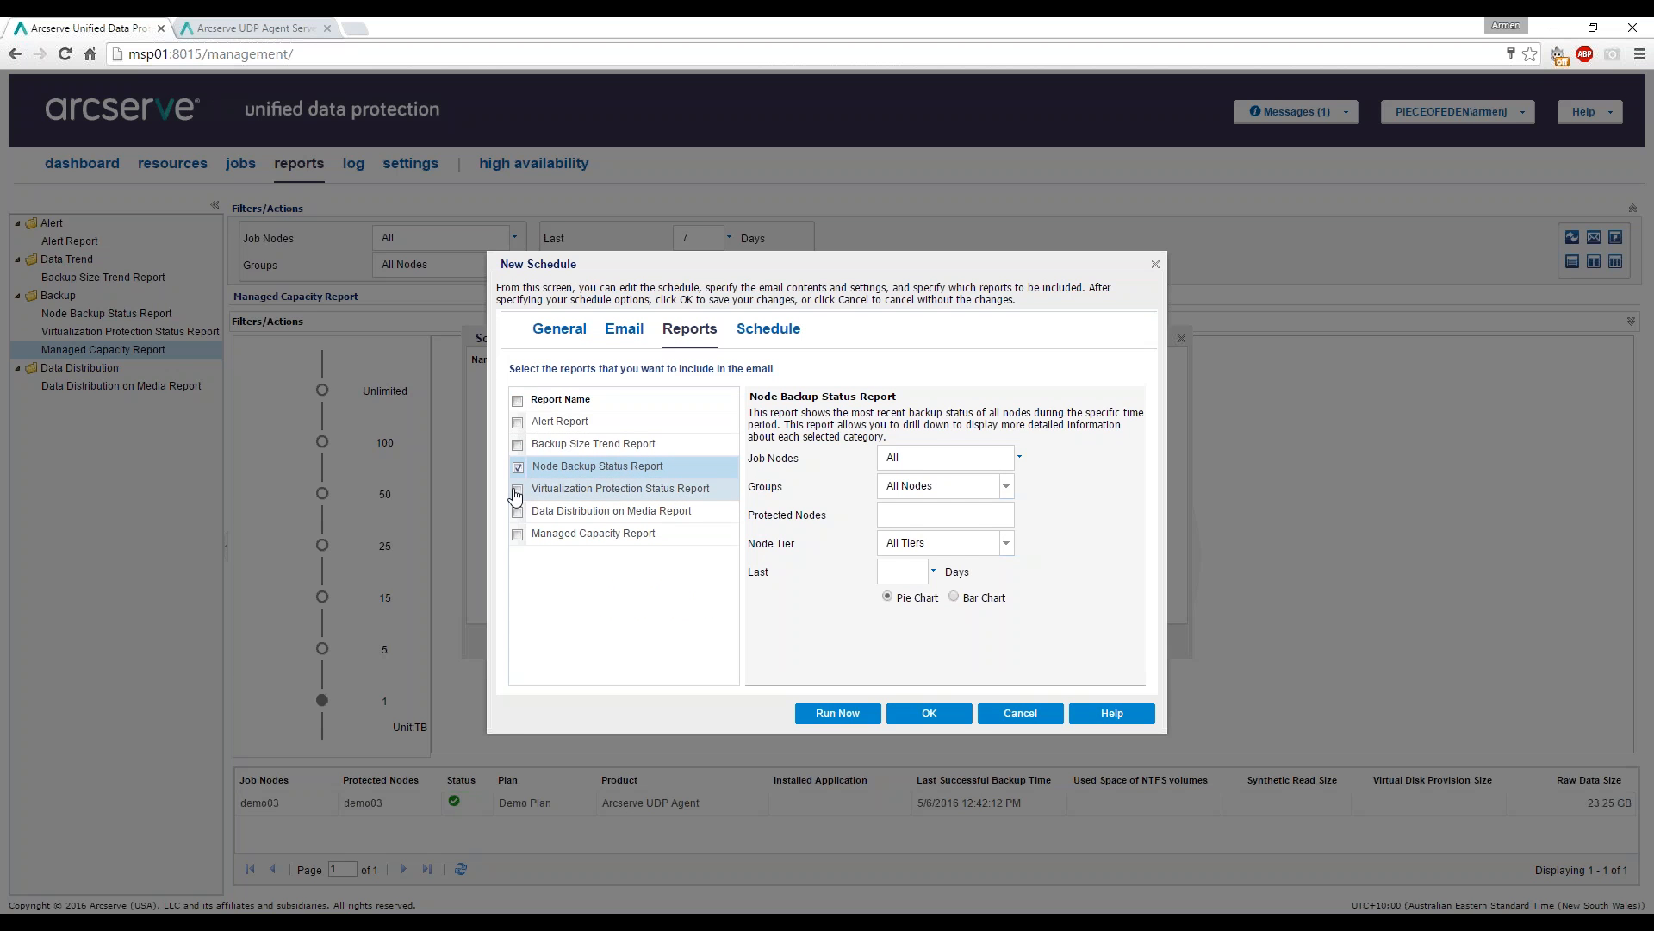
click(517, 491)
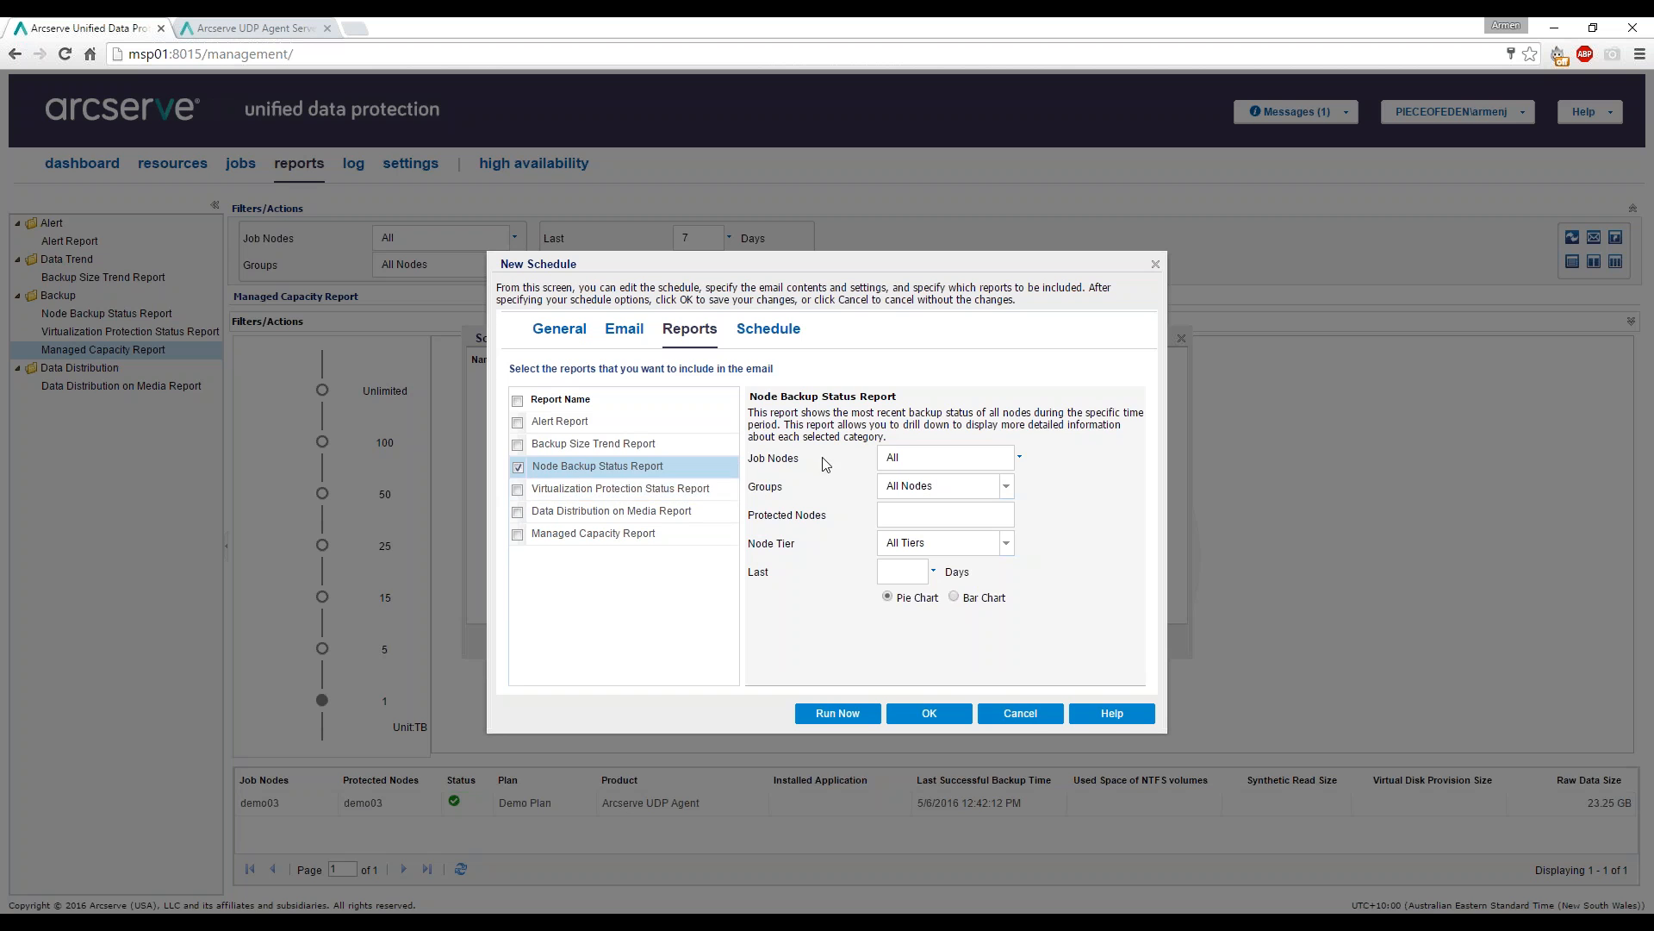
click(674, 488)
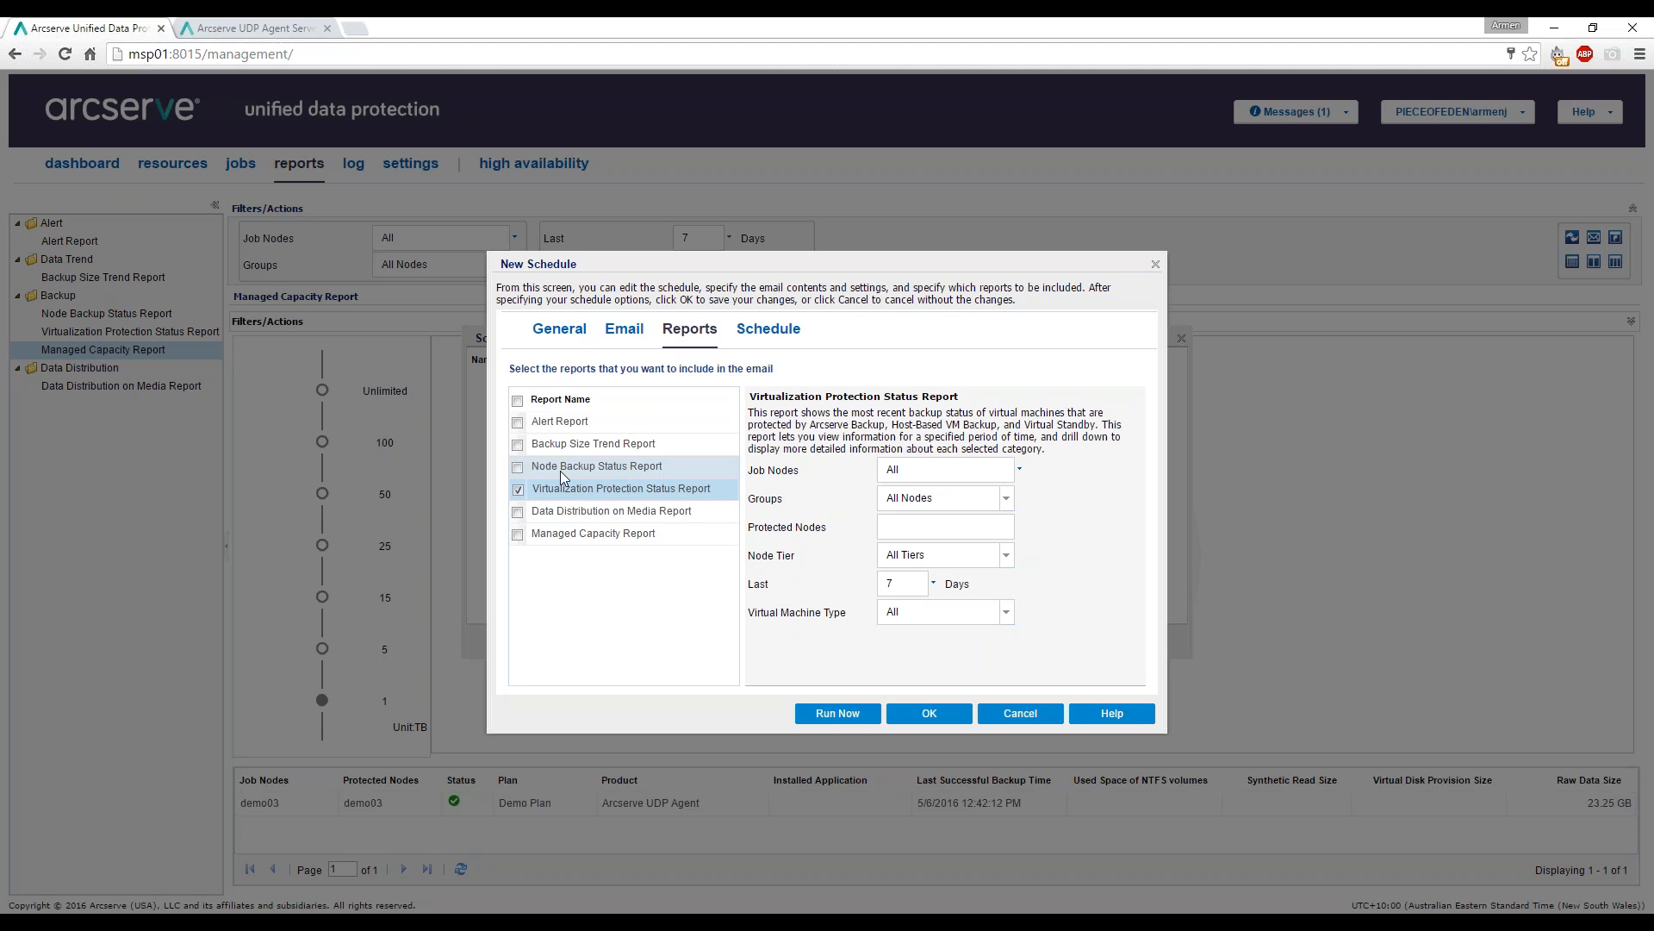
click(624, 472)
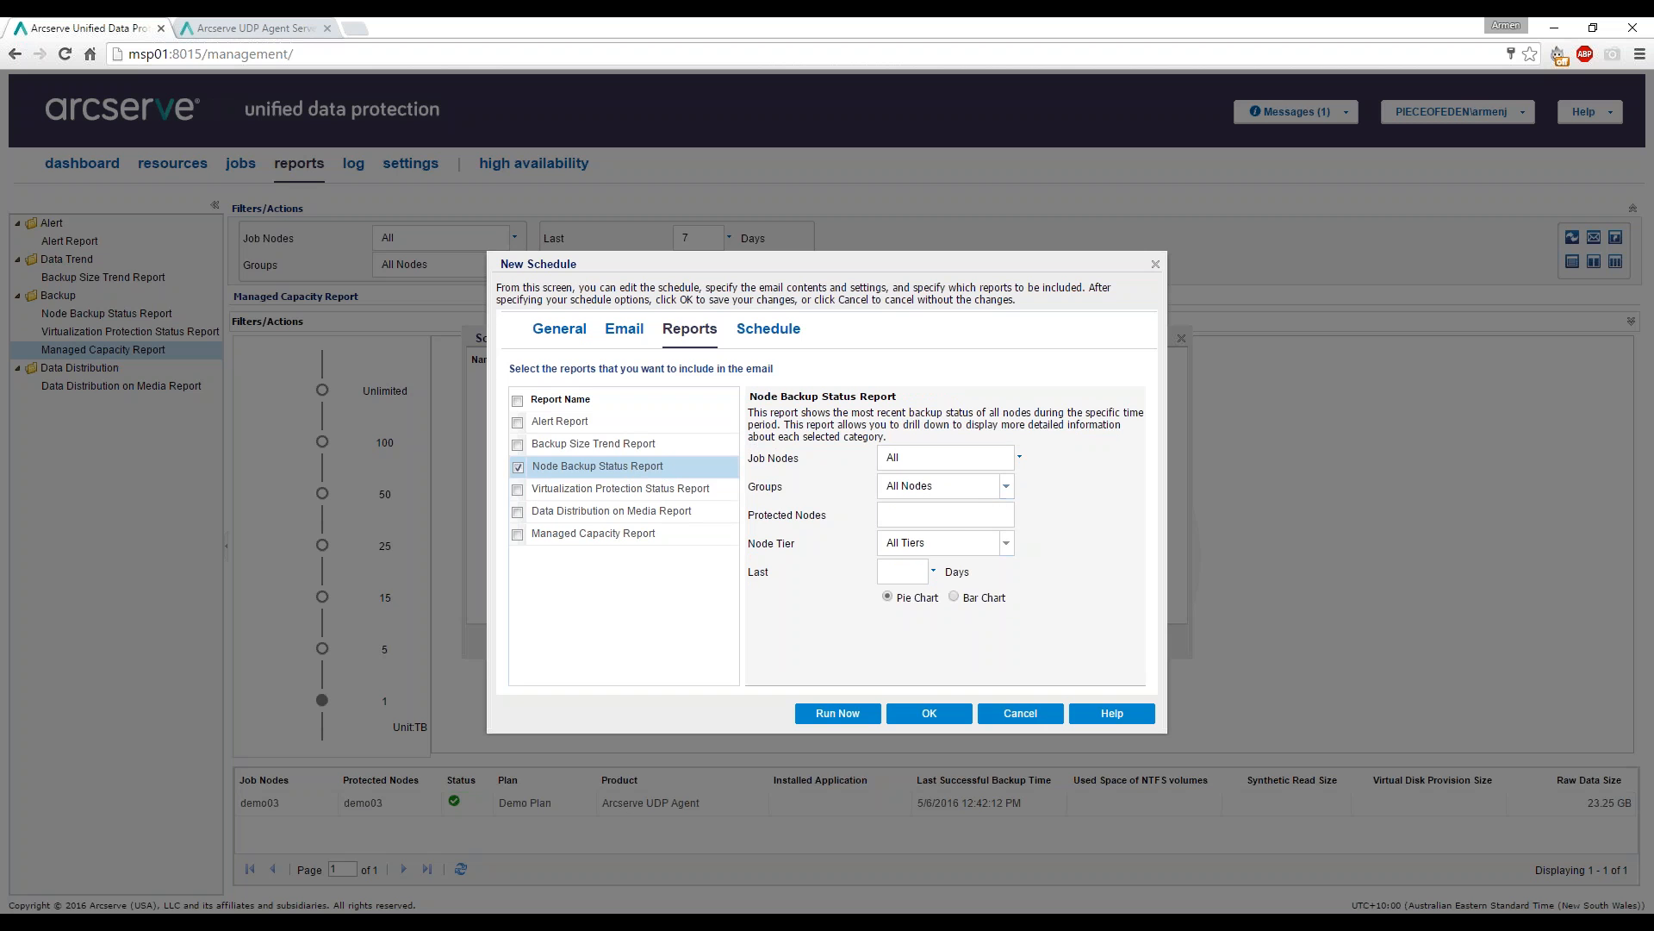
Keep Job Nodes set to All and set the report to cover the last 1 day.
click(1021, 457)
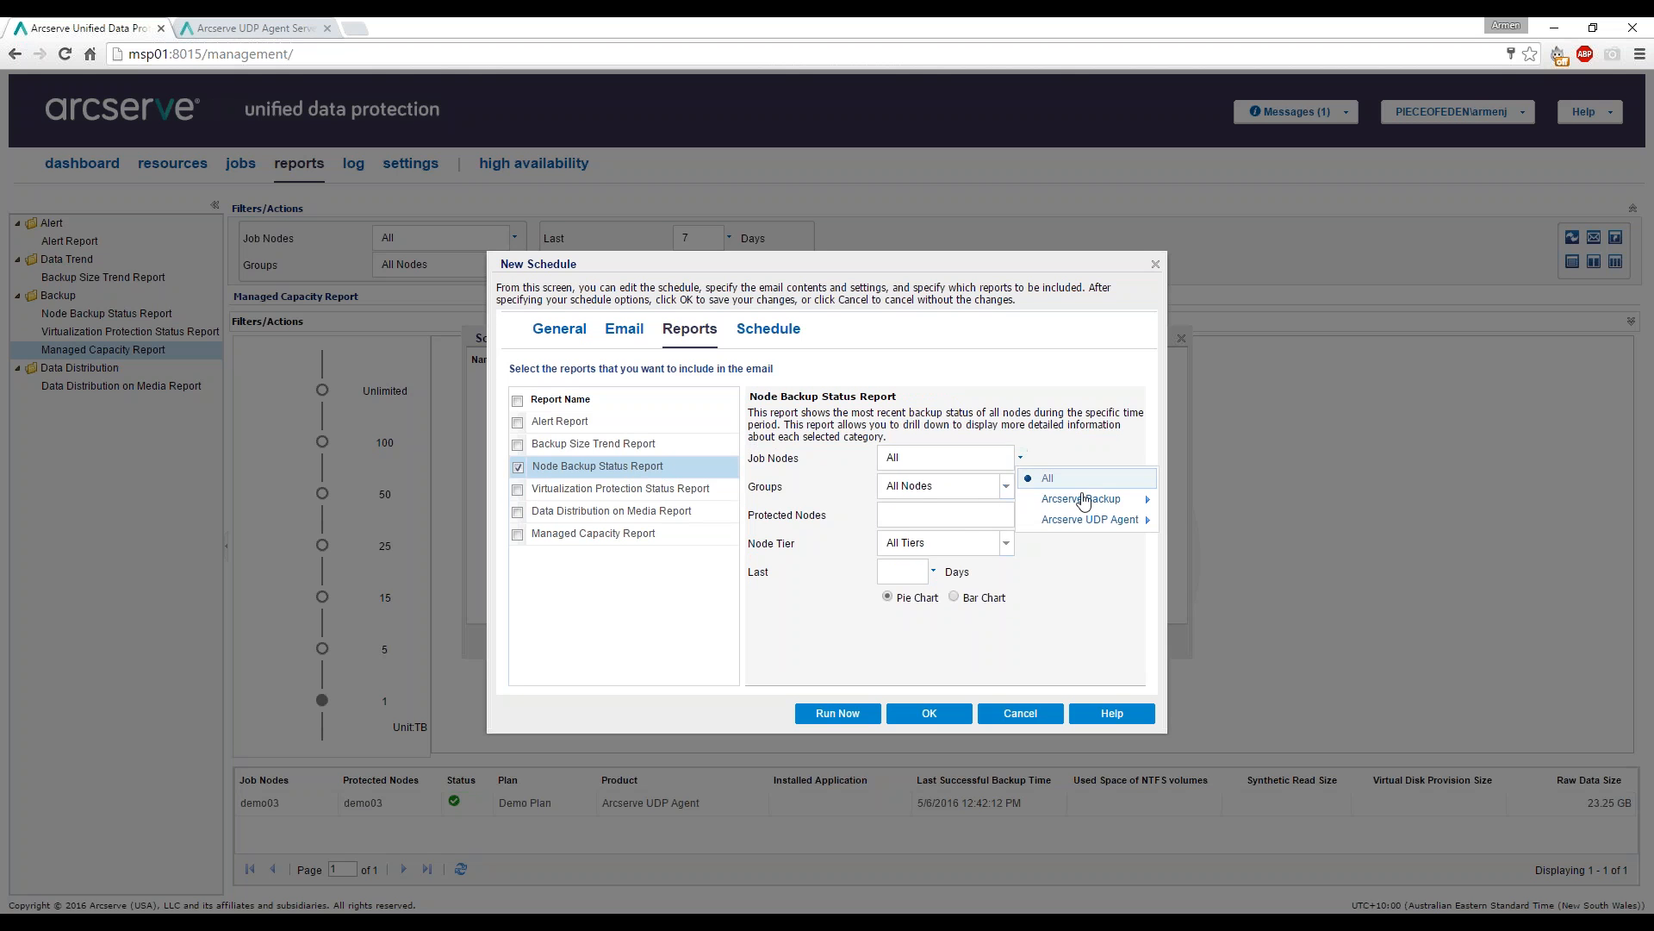
mouse_move(1090, 522)
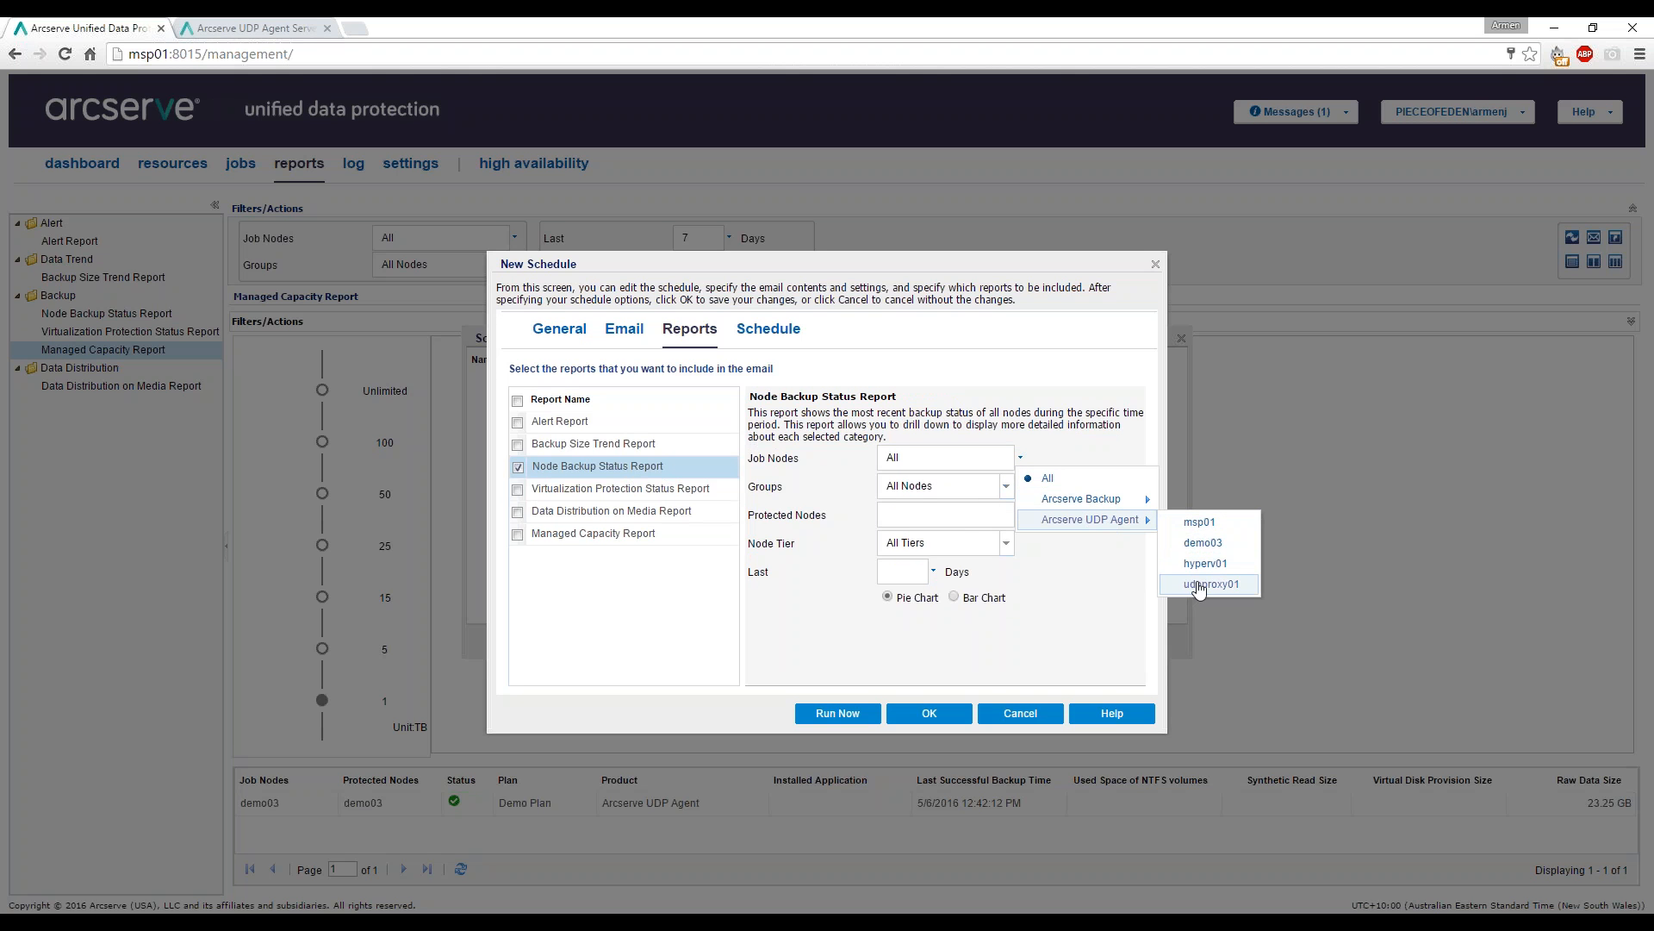
click(1095, 580)
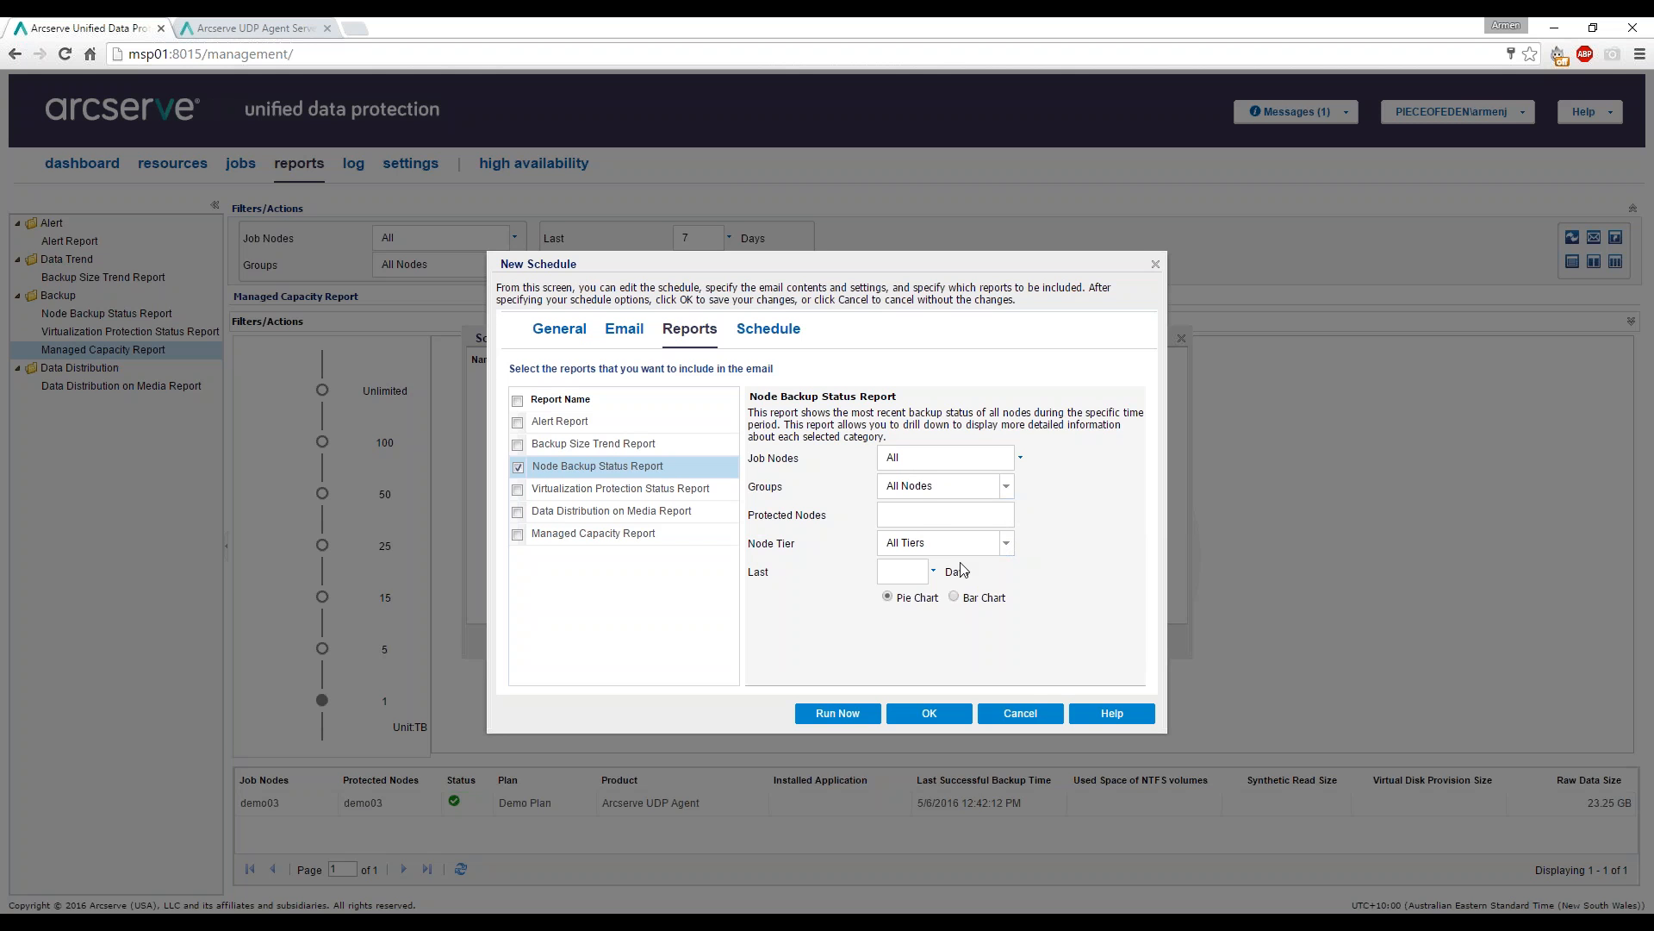
click(934, 571)
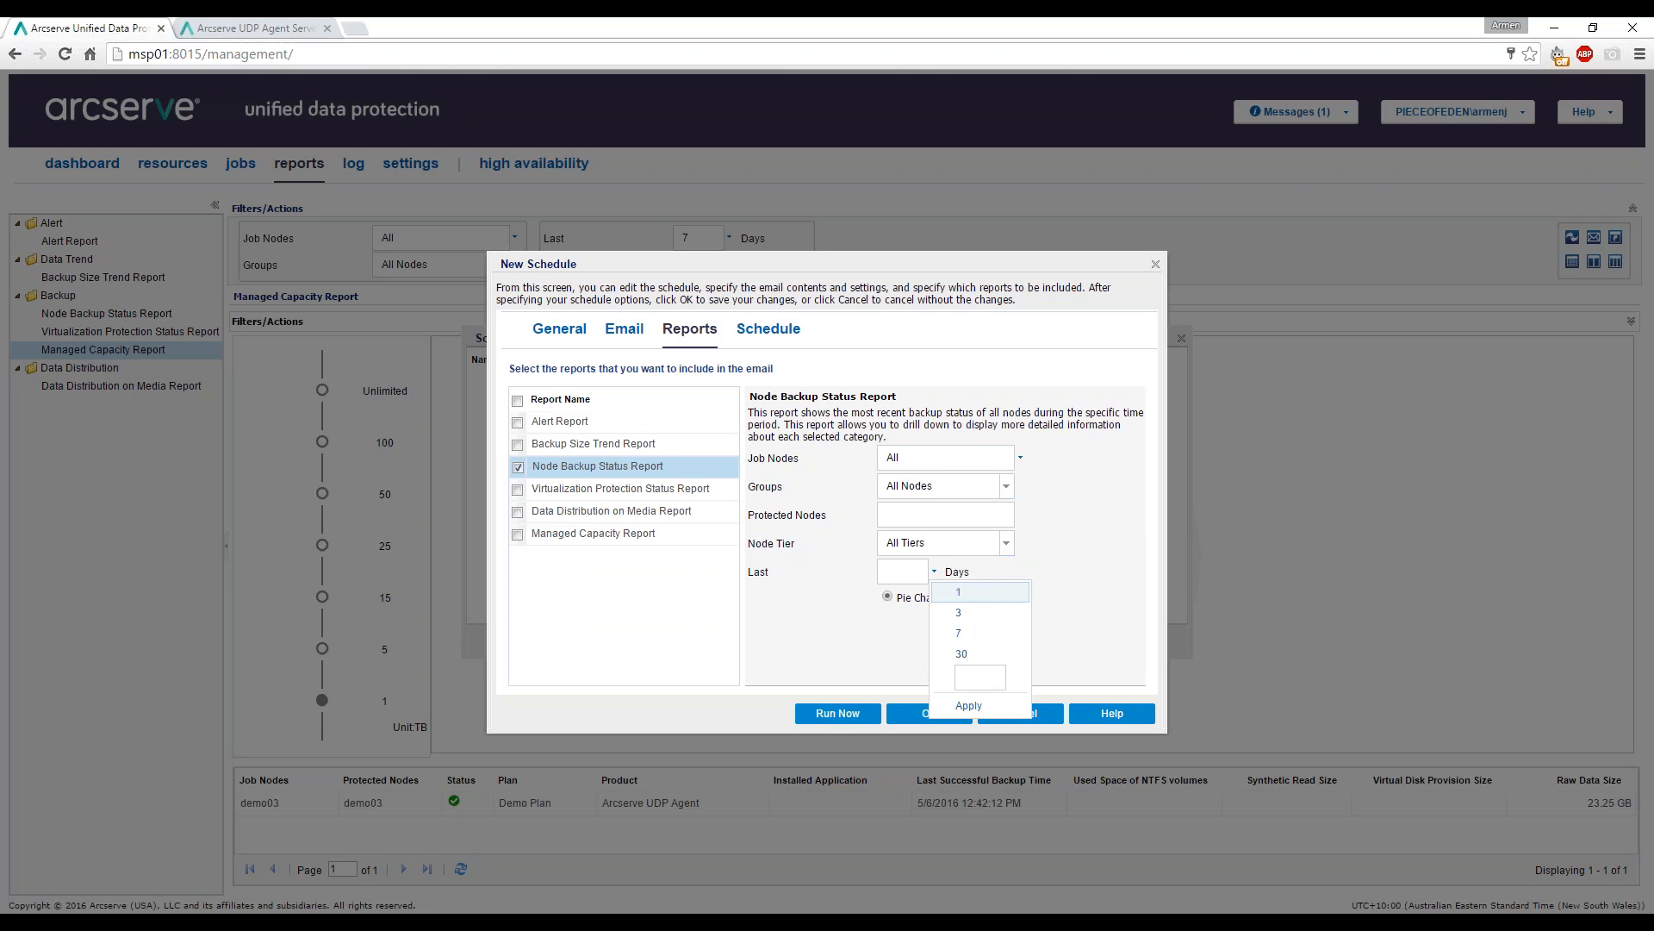
click(979, 598)
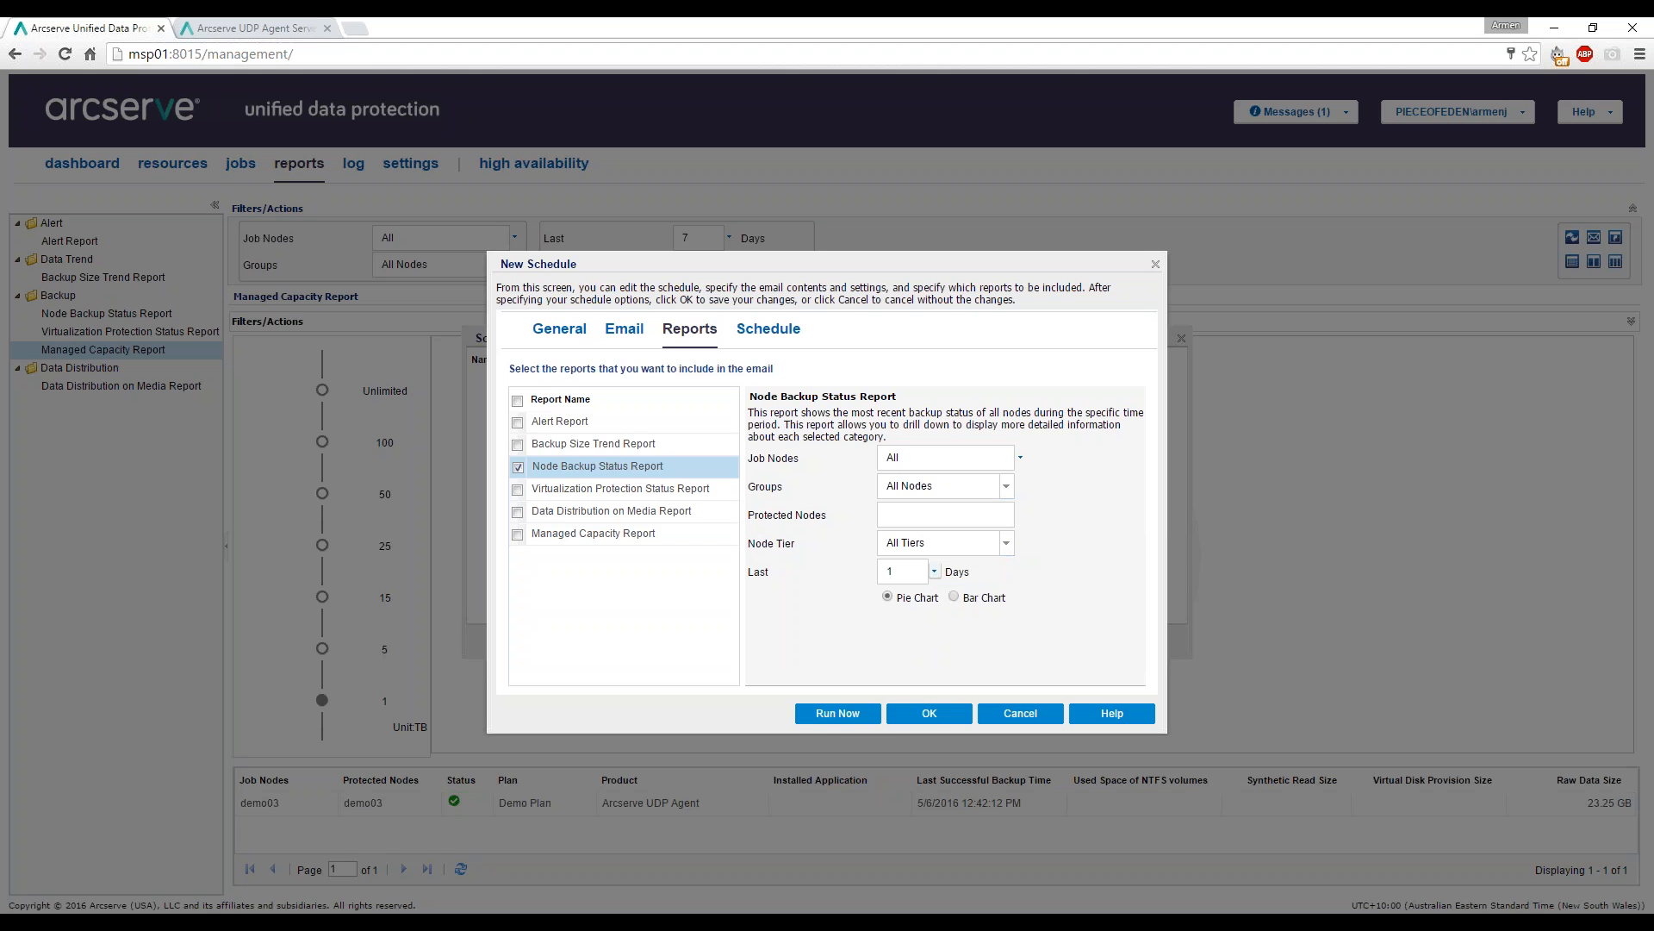
Save the Daily Backup Status Report schedule to repeat every 1 day at 8:00 AM.
click(760, 340)
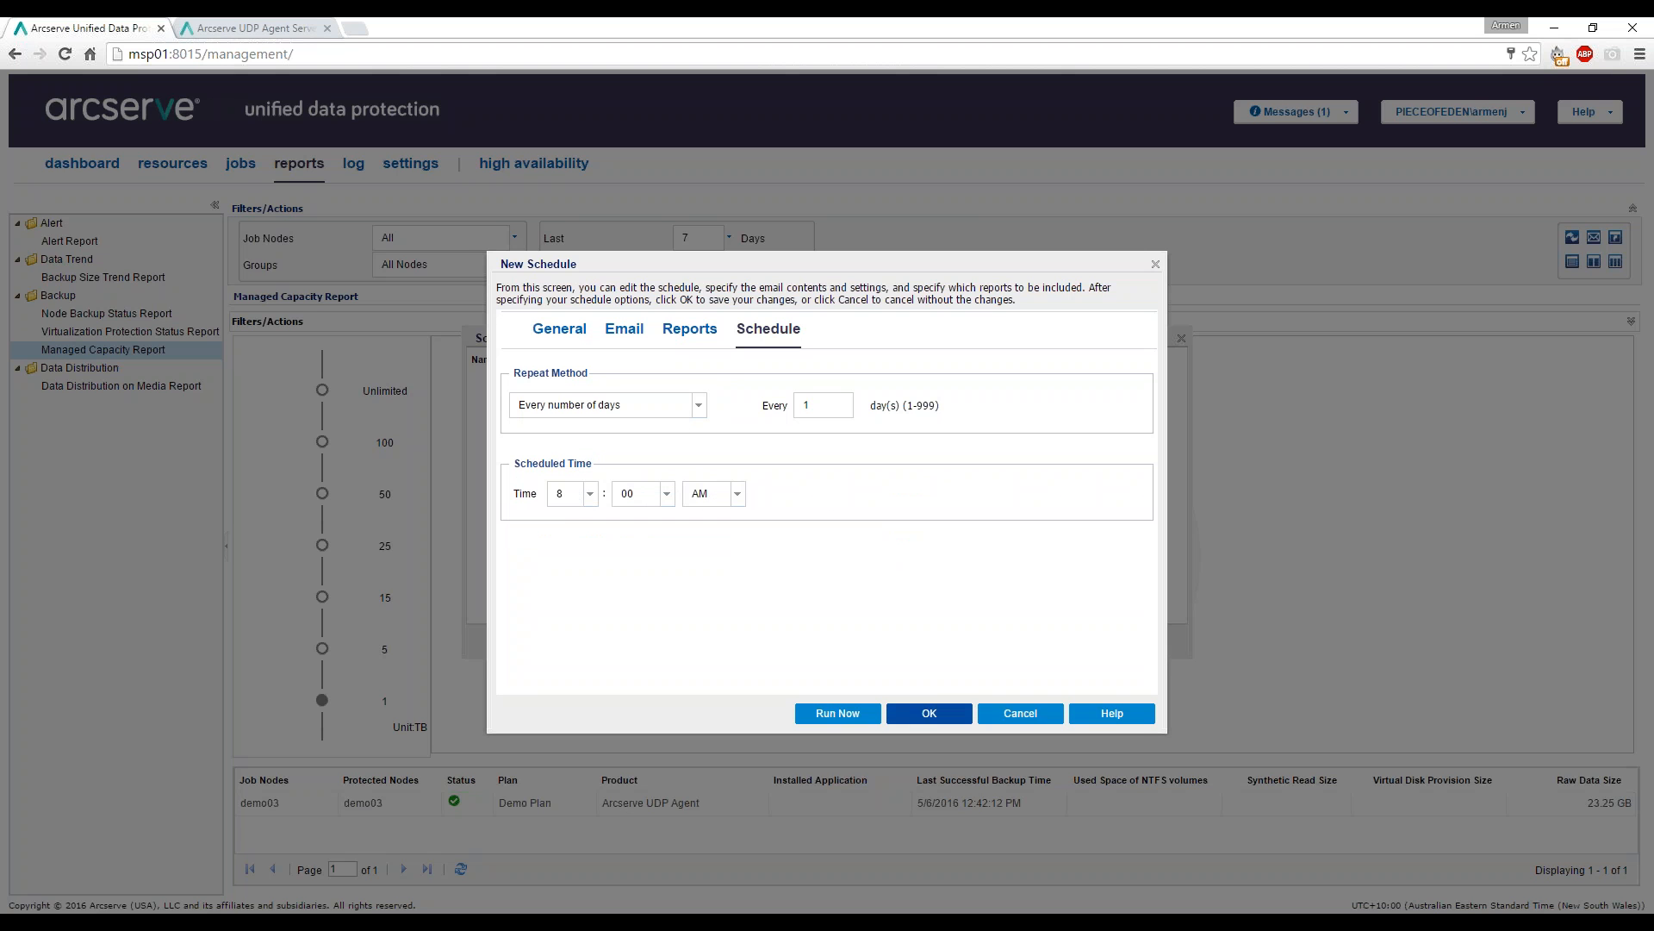
click(930, 714)
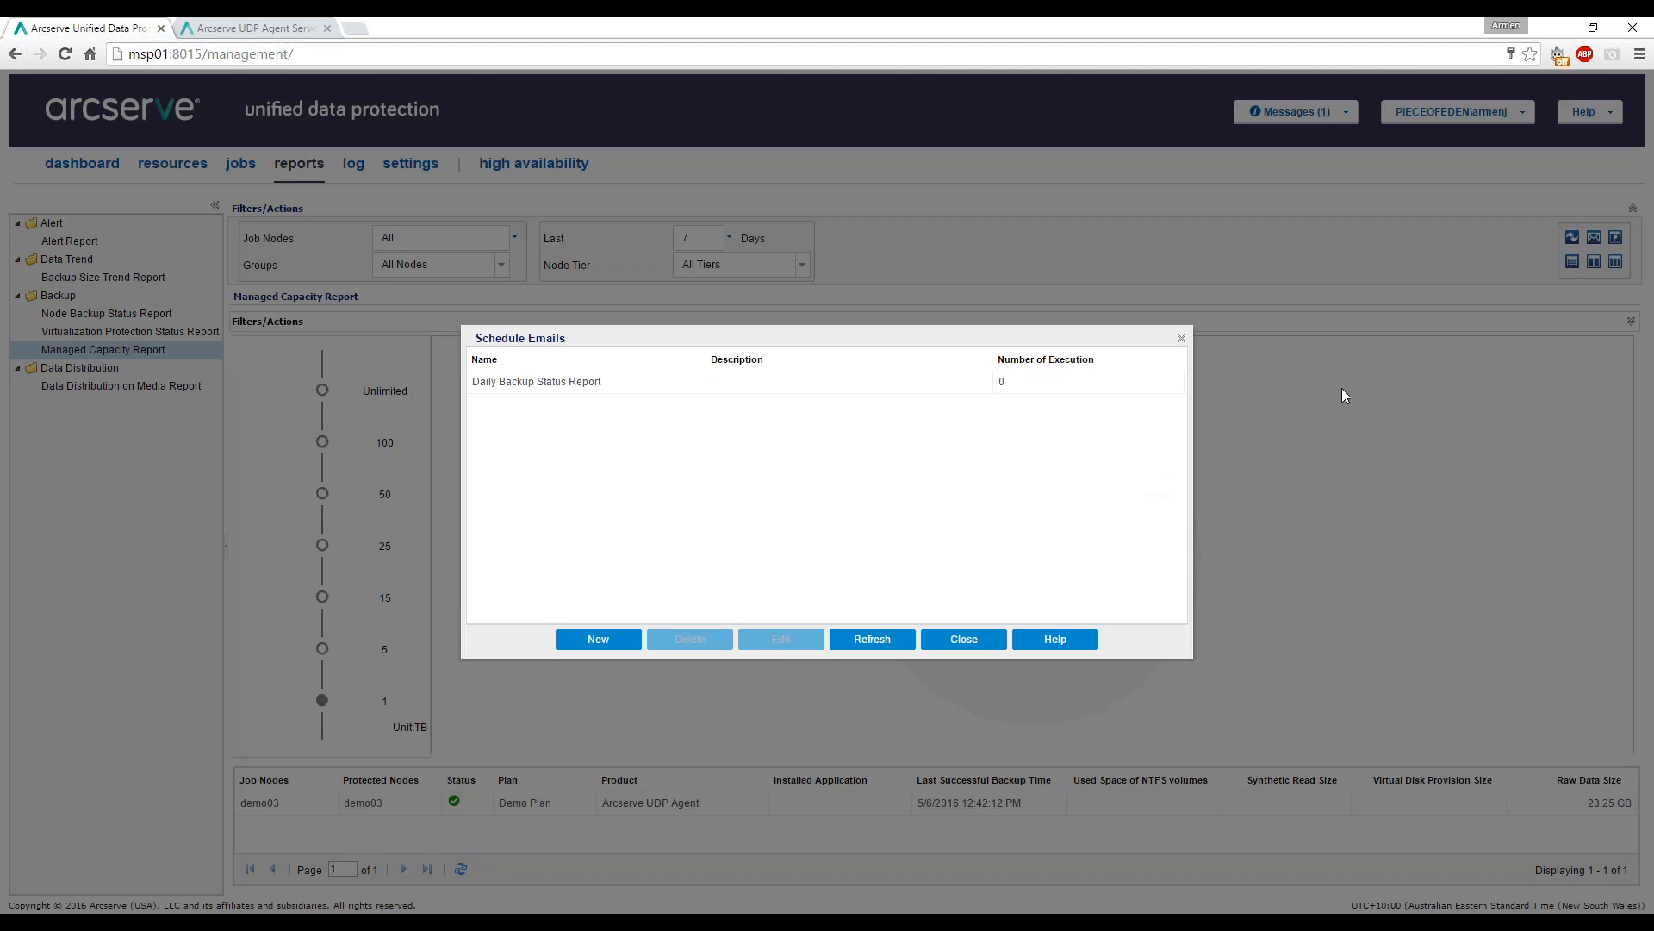
click(352, 26)
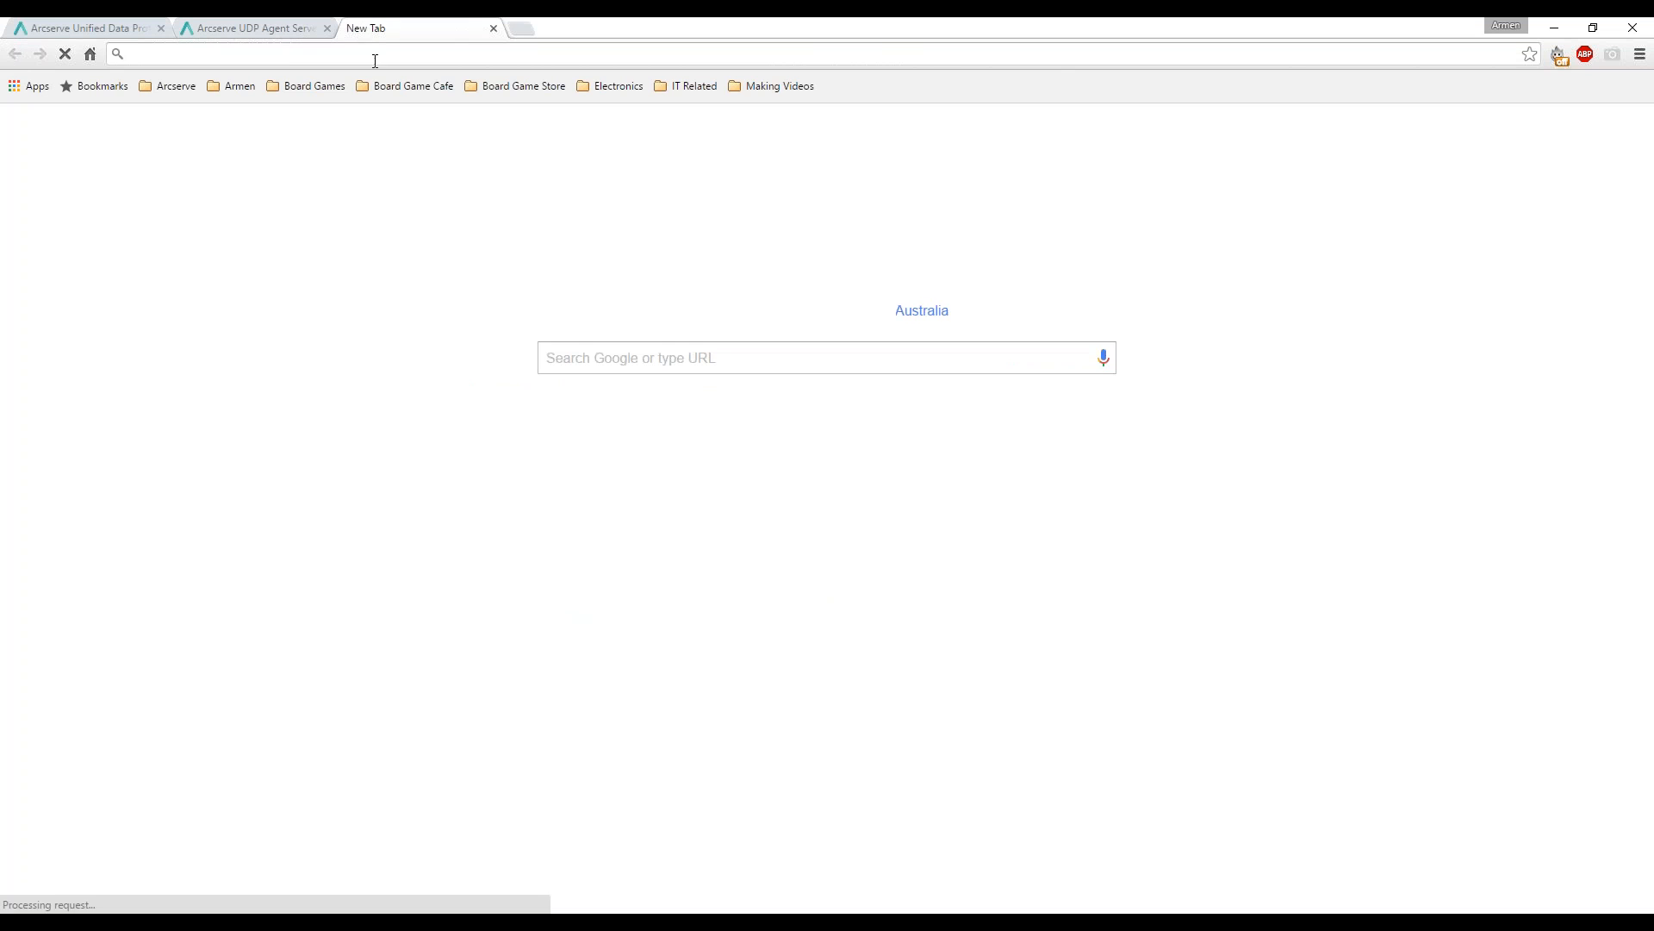
Go to the exch01 Outlook Web App address and sign in to reach the Inbox.
text(exch01.pieceofeden.local/owa/#path=/mail)
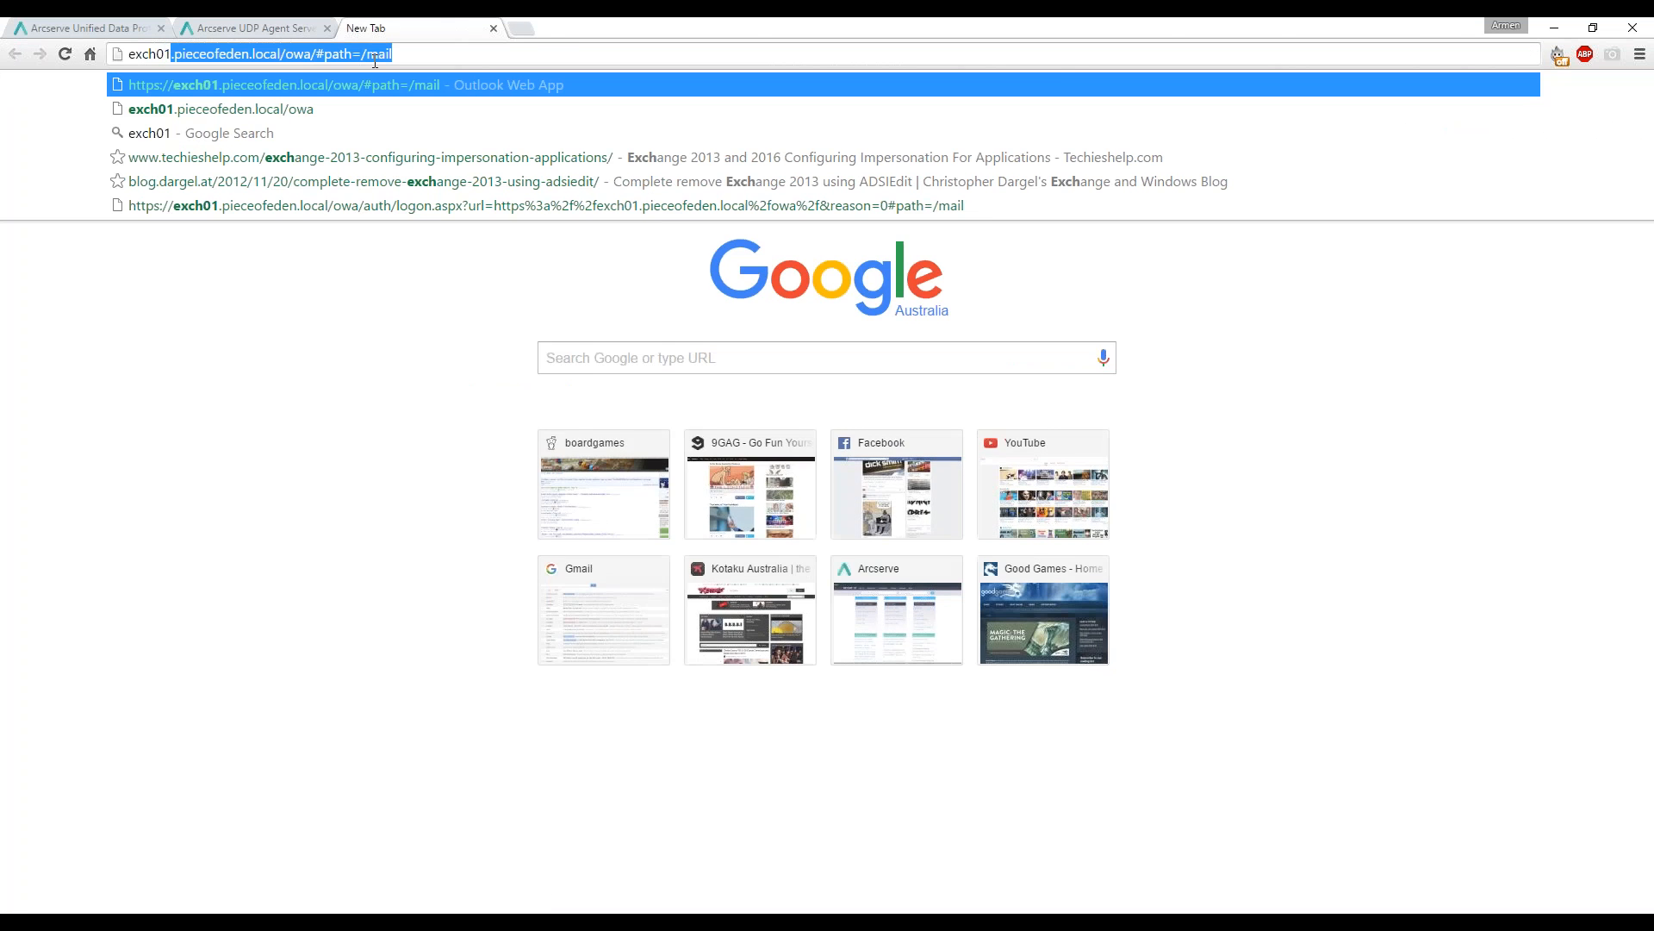
key(Return)
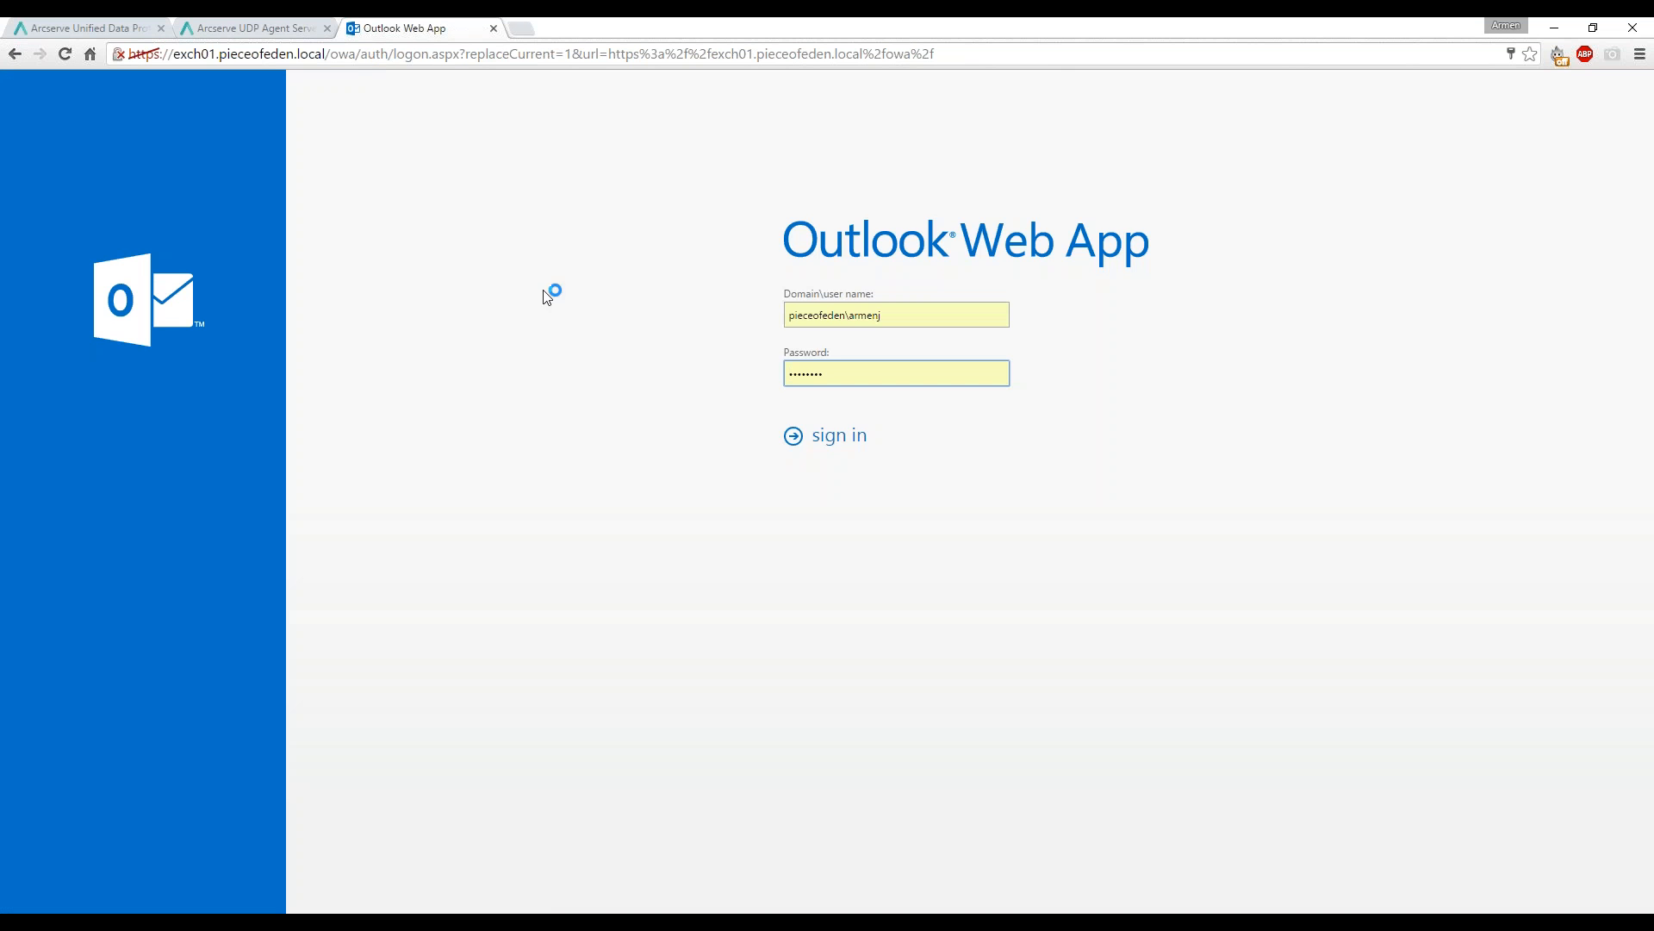
click(819, 438)
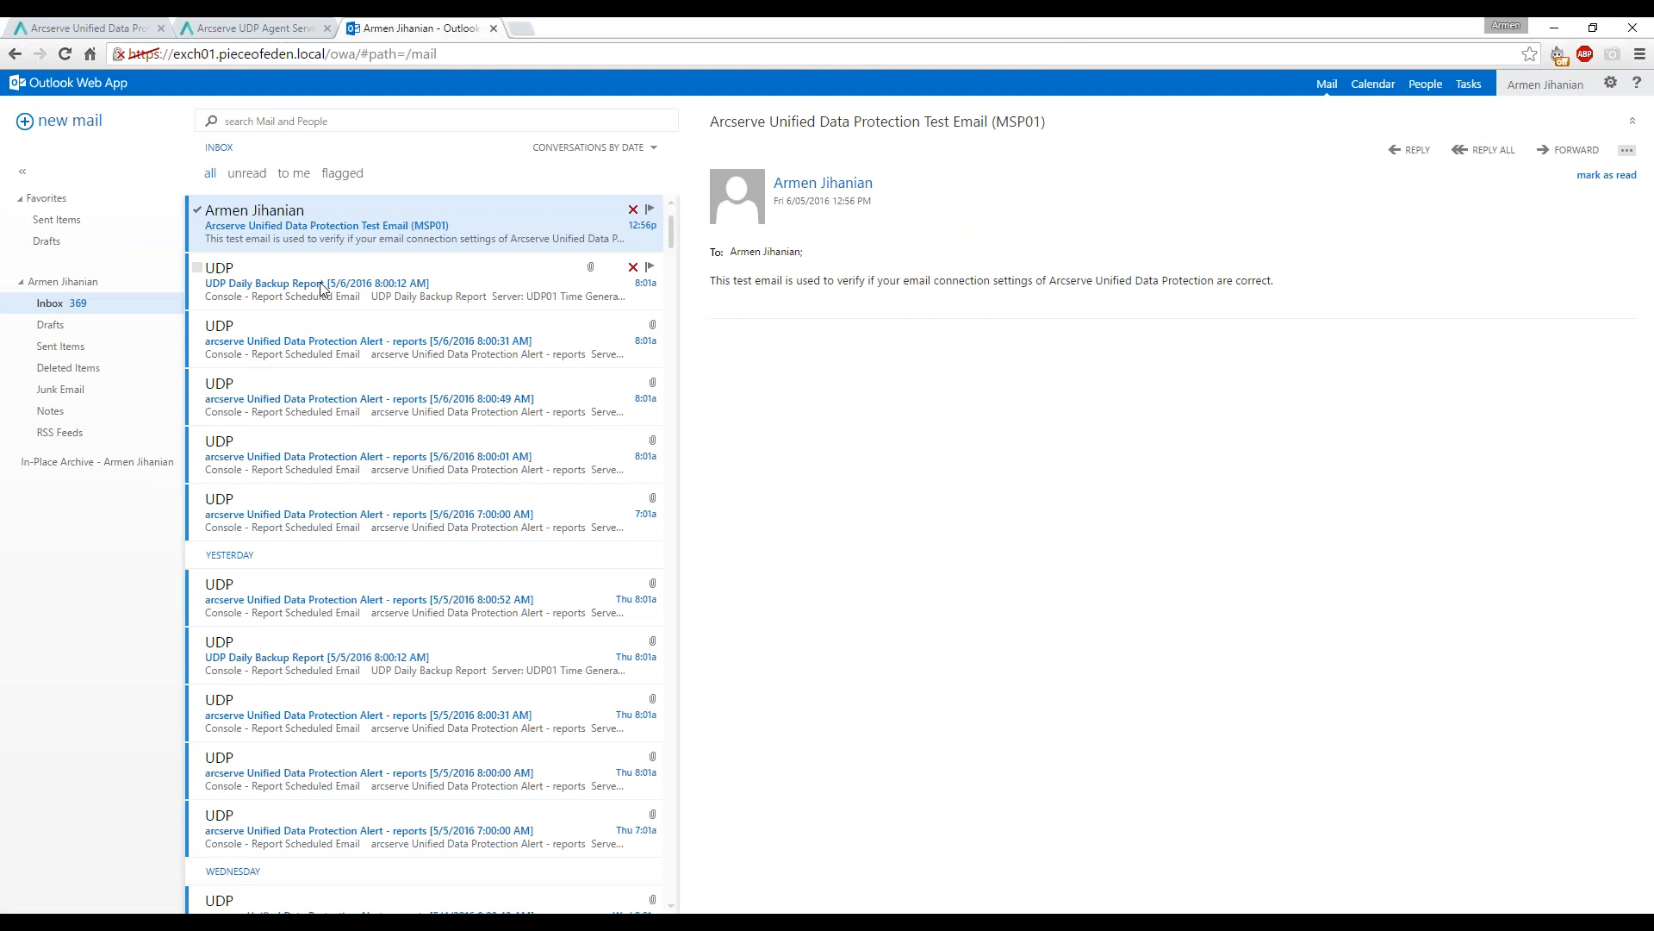
Open the 5/6/2016 UDP Daily Backup Report email and scroll through its Node Backup Status table.
click(321, 289)
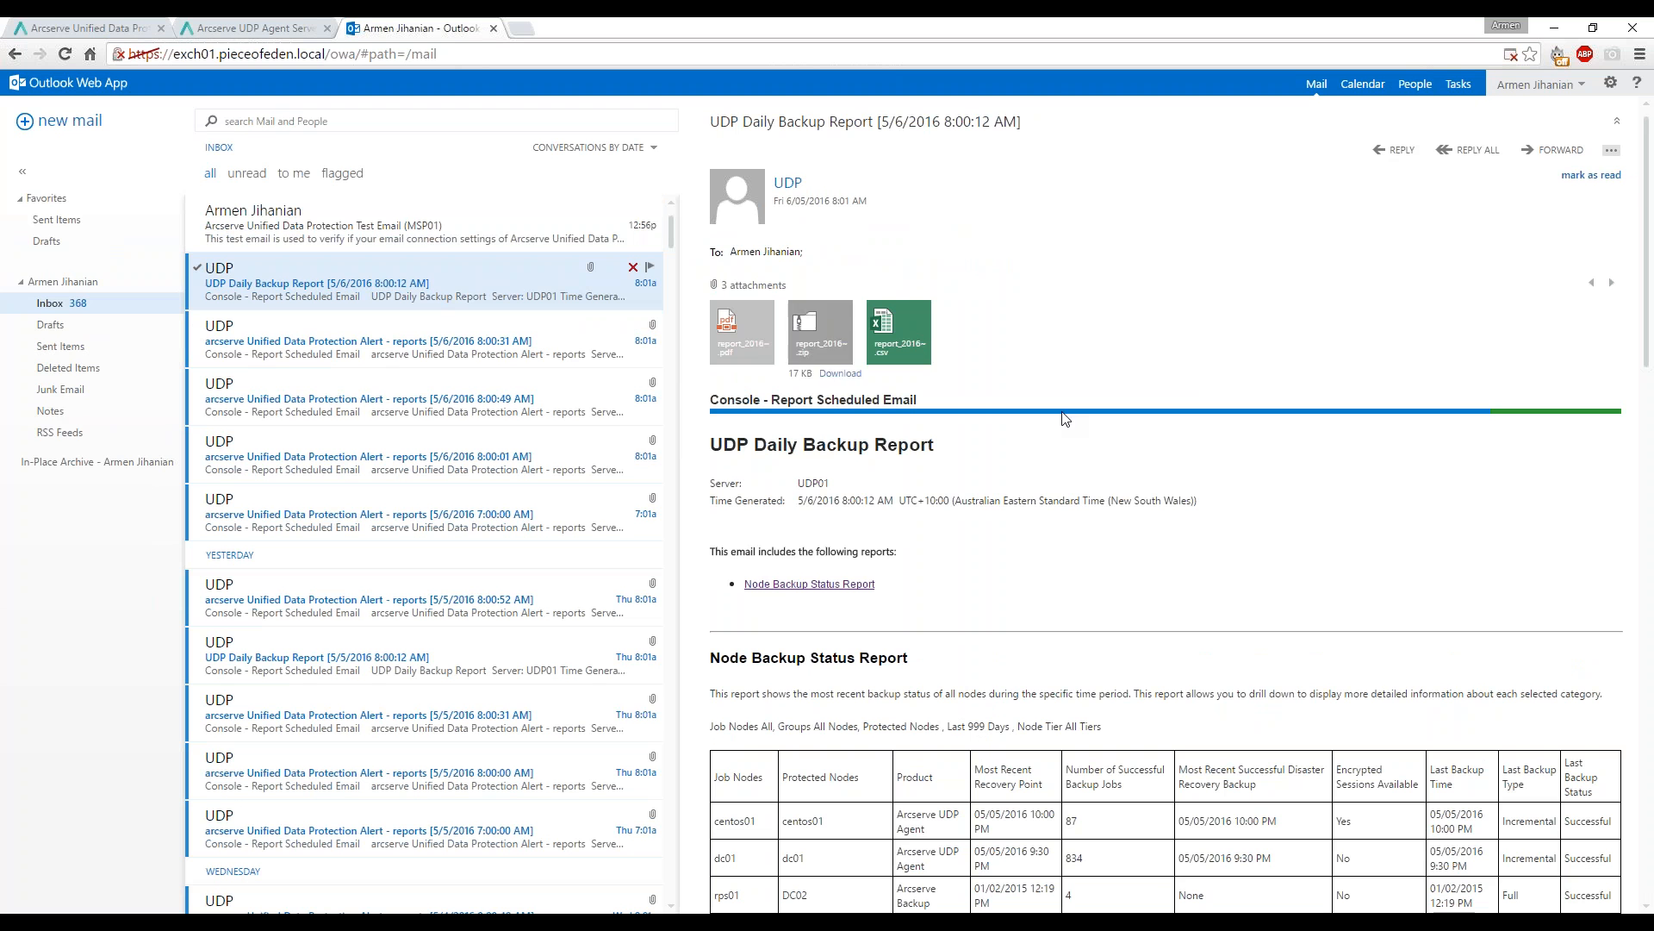
drag(1649, 204, 1649, 370)
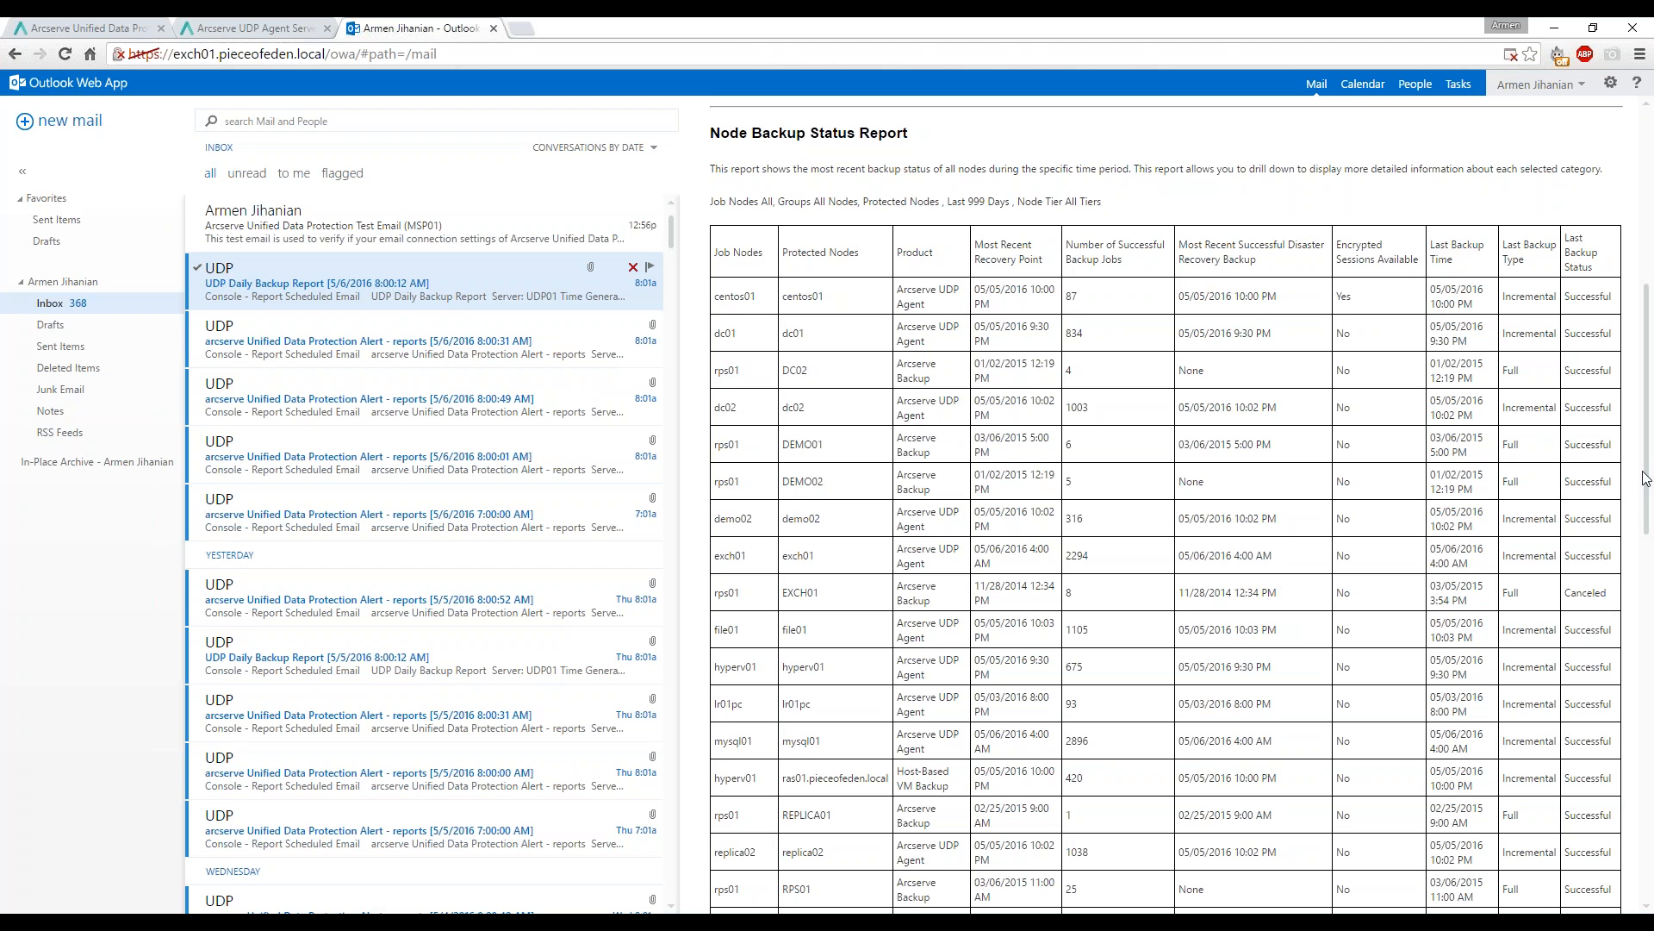
drag(1647, 480, 1647, 422)
scroll(1648, 365, up, 3)
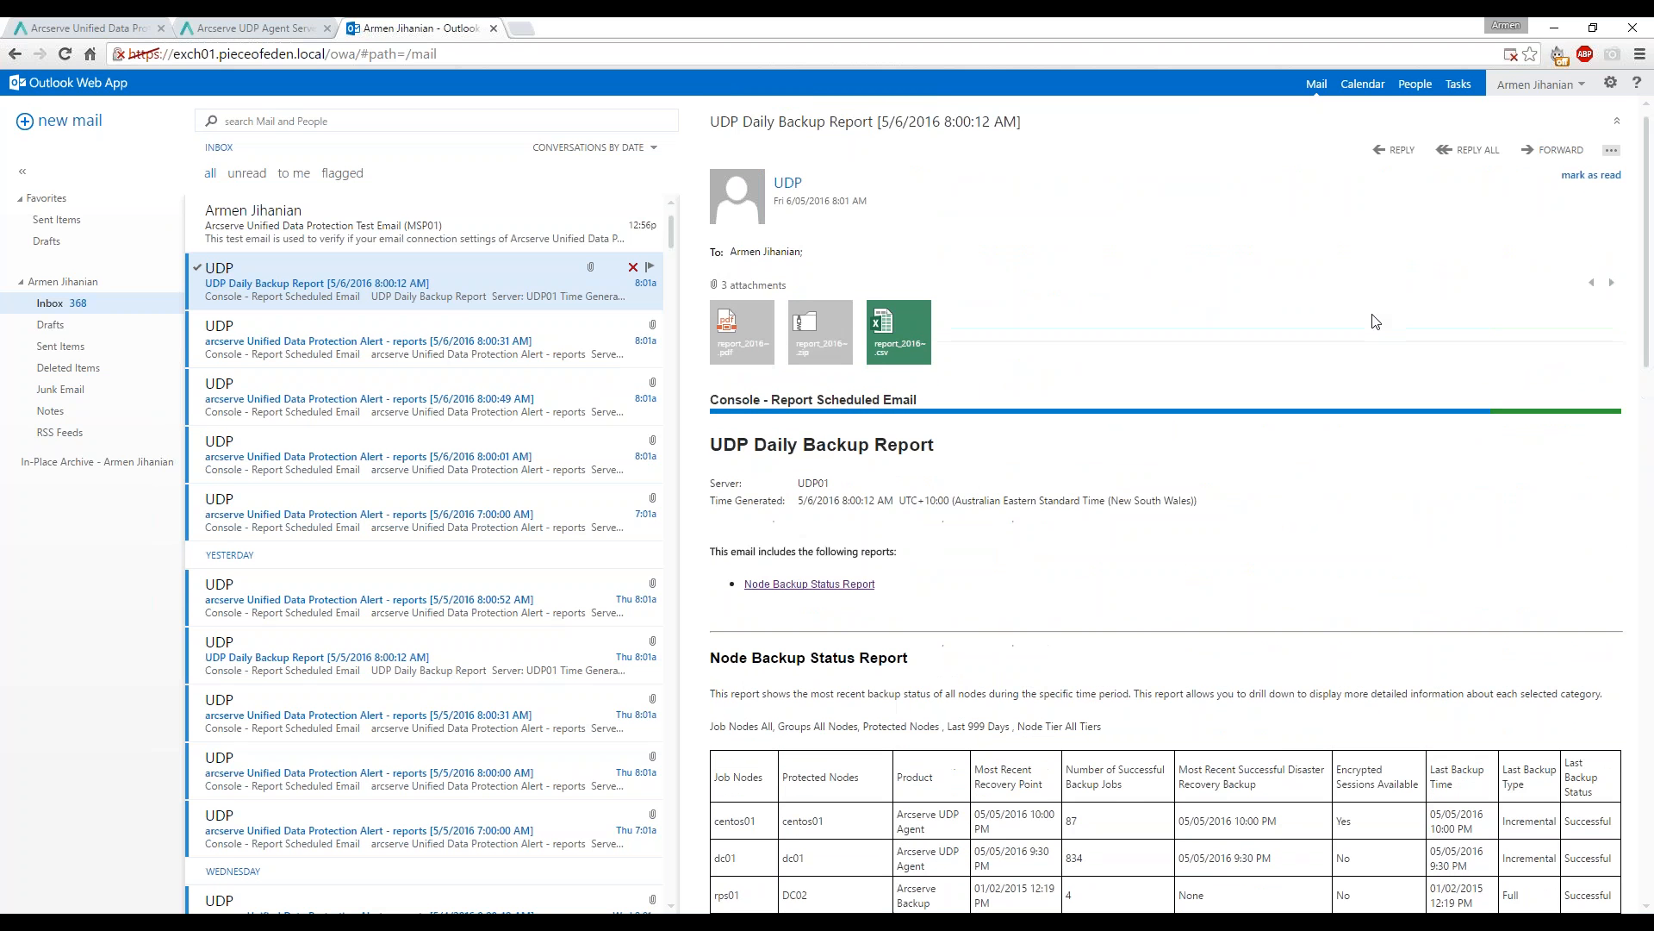
mouse_move(900, 347)
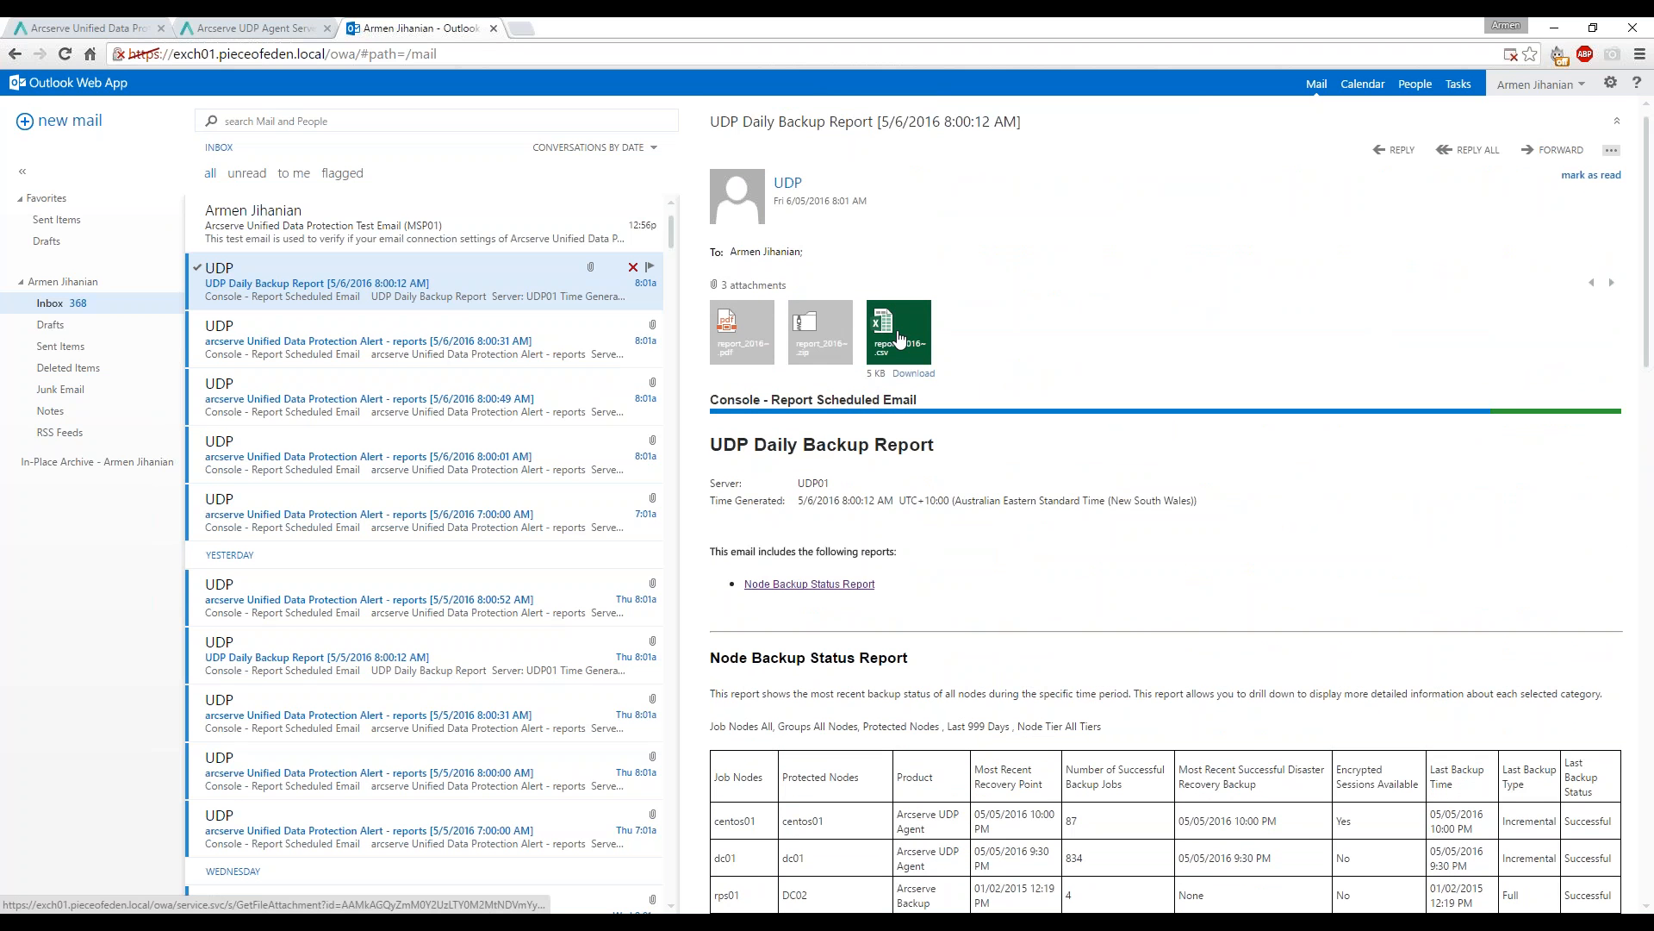
Try the report's csv and pdf attachments, cancelling each Save As dialog.
click(899, 338)
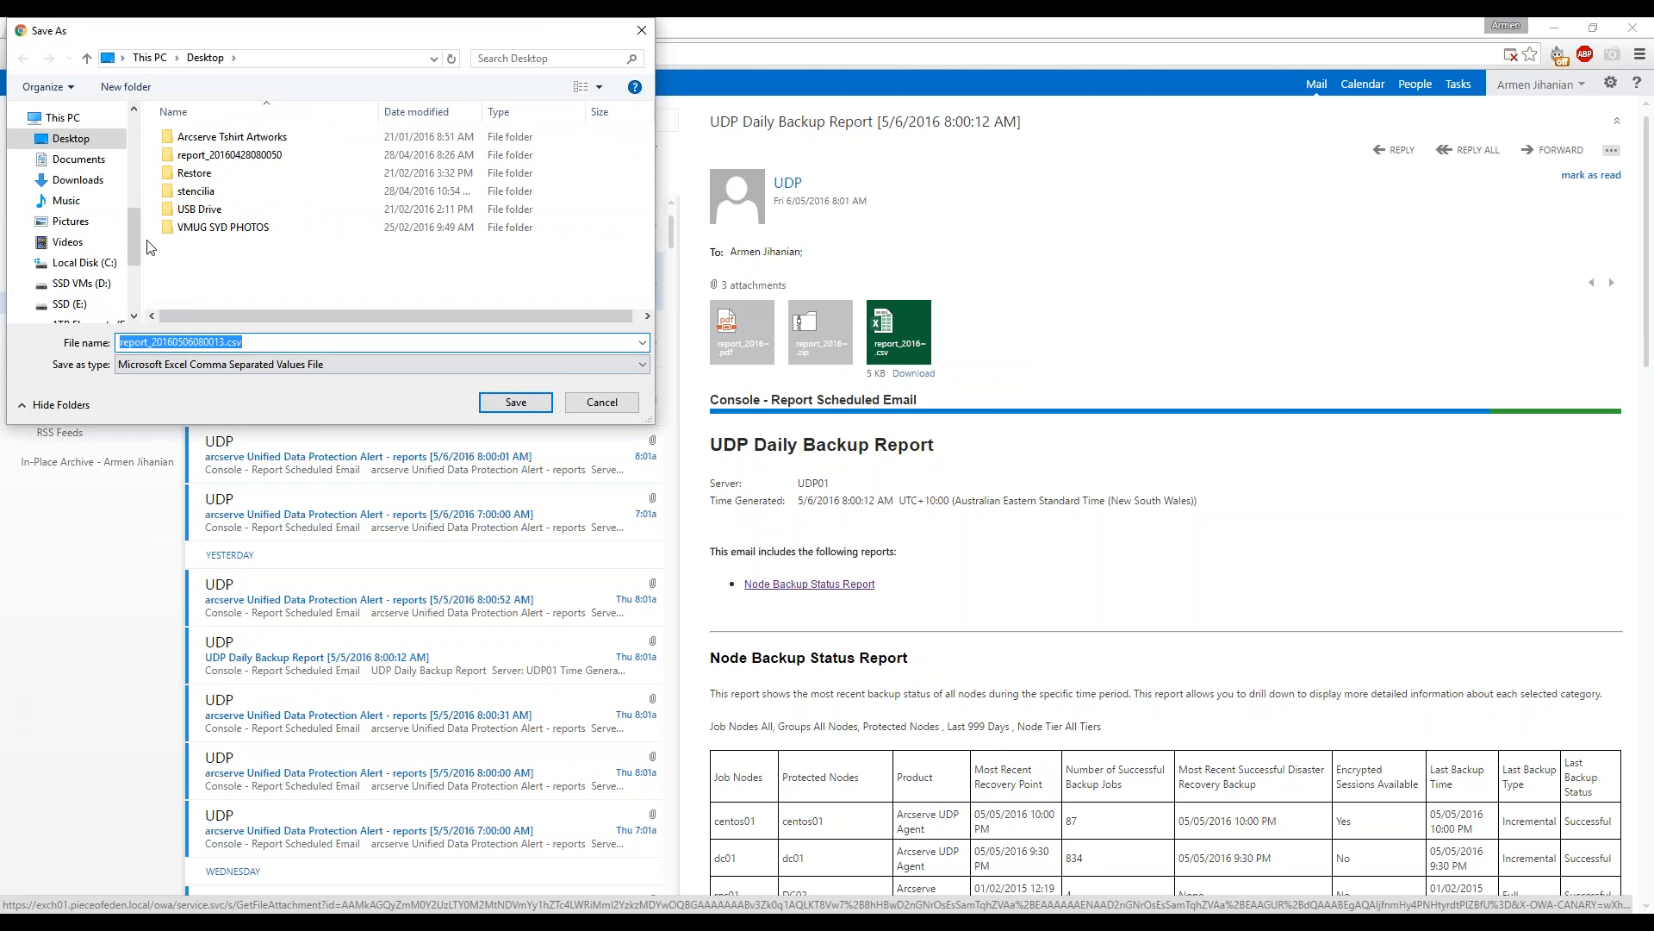
click(602, 401)
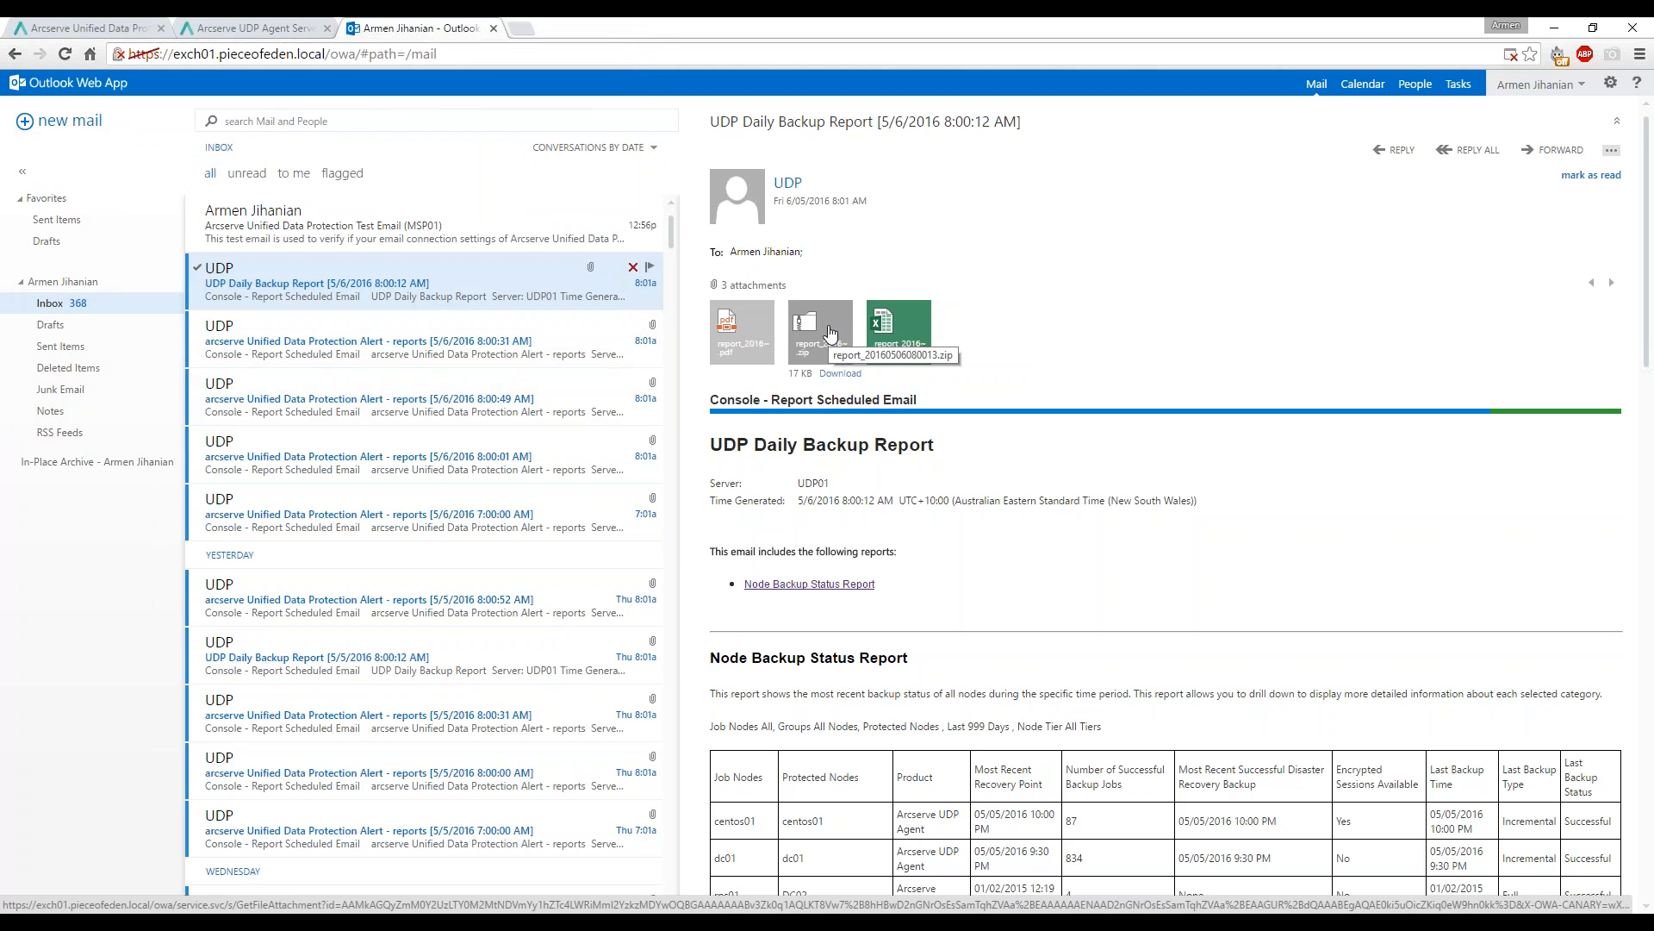
click(733, 338)
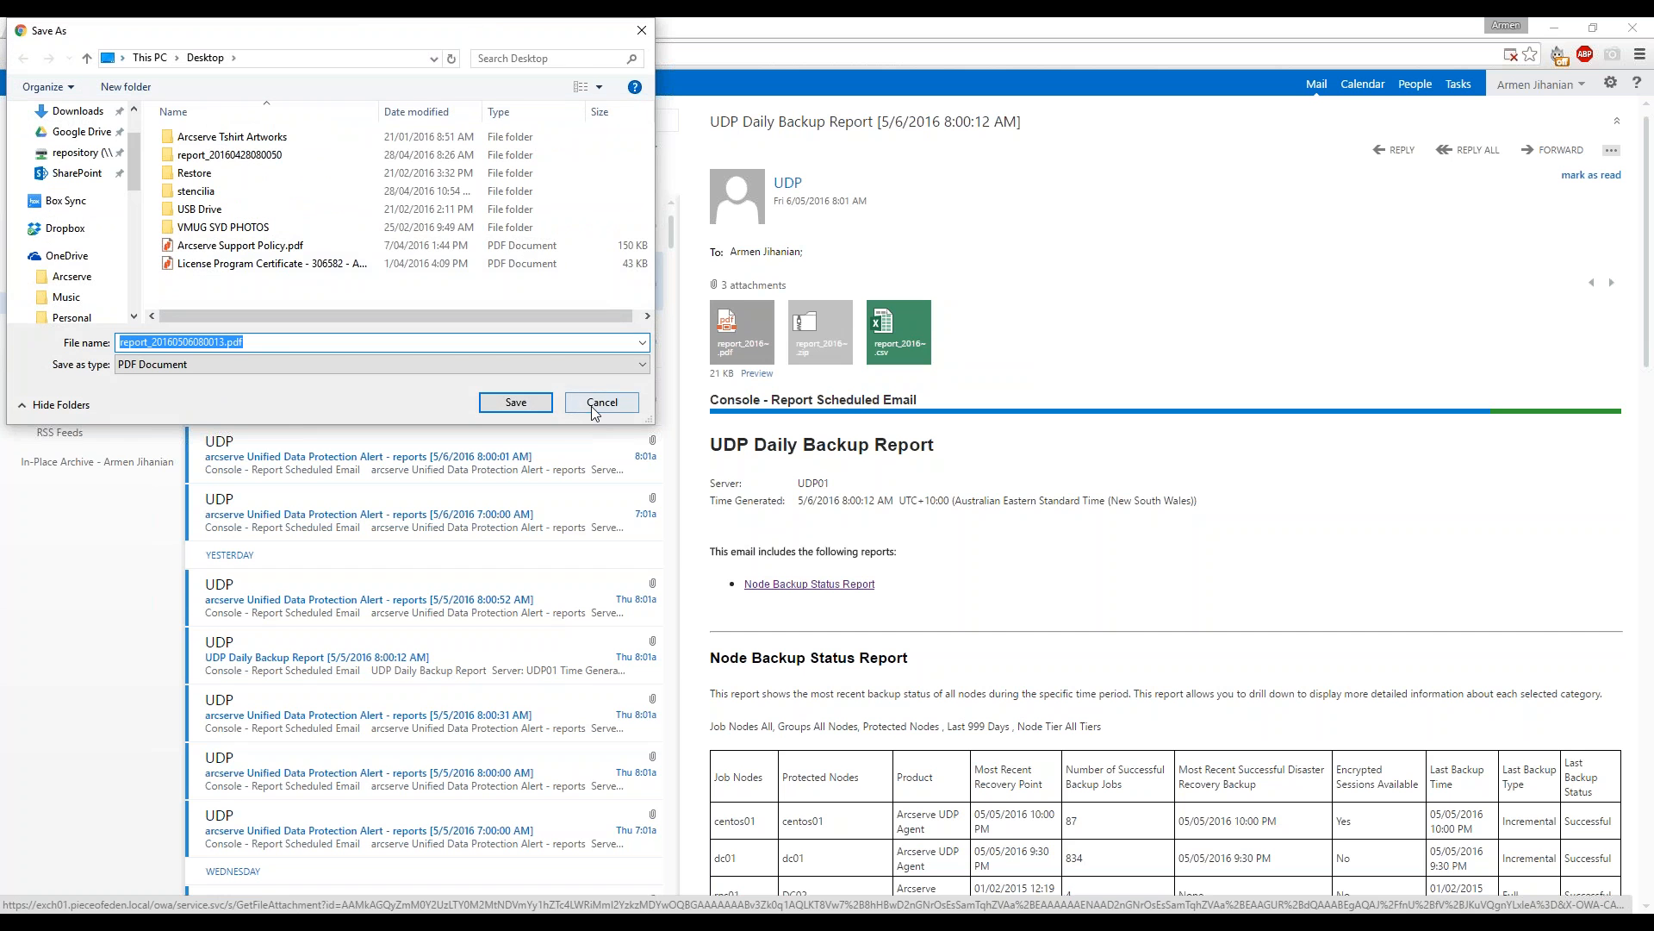
click(601, 402)
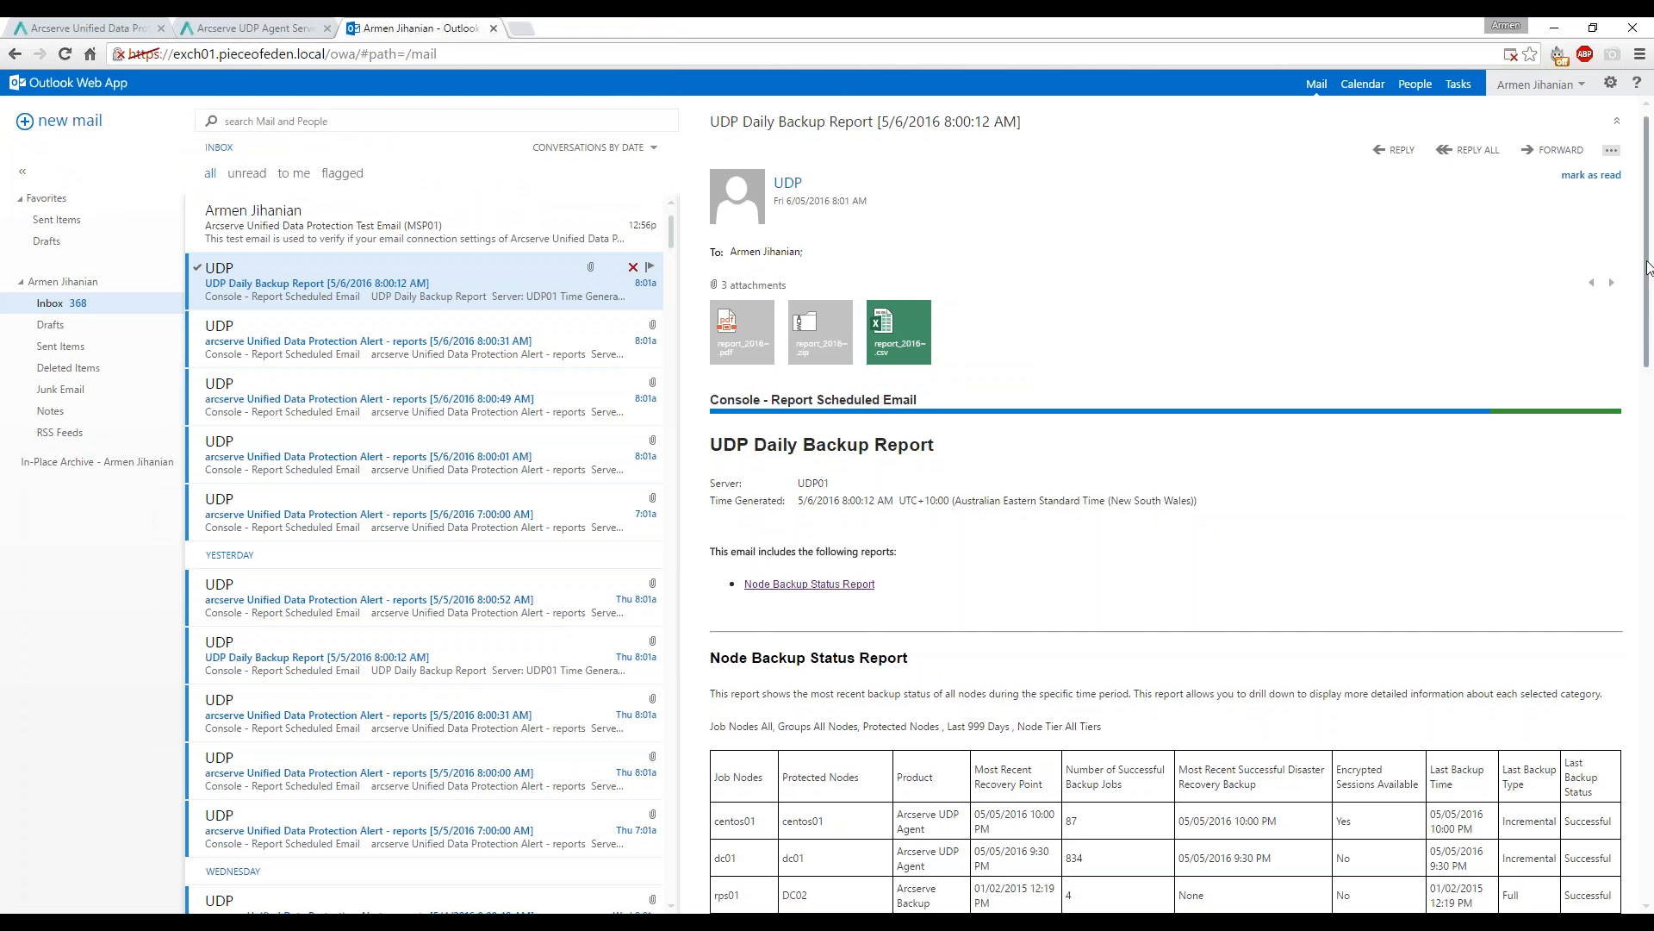
Scroll down to the 93.75% success pie chart, then switch to the Arcserve UDP Agent tab.
drag(1645, 262, 1642, 396)
scroll(1642, 395, down, 2)
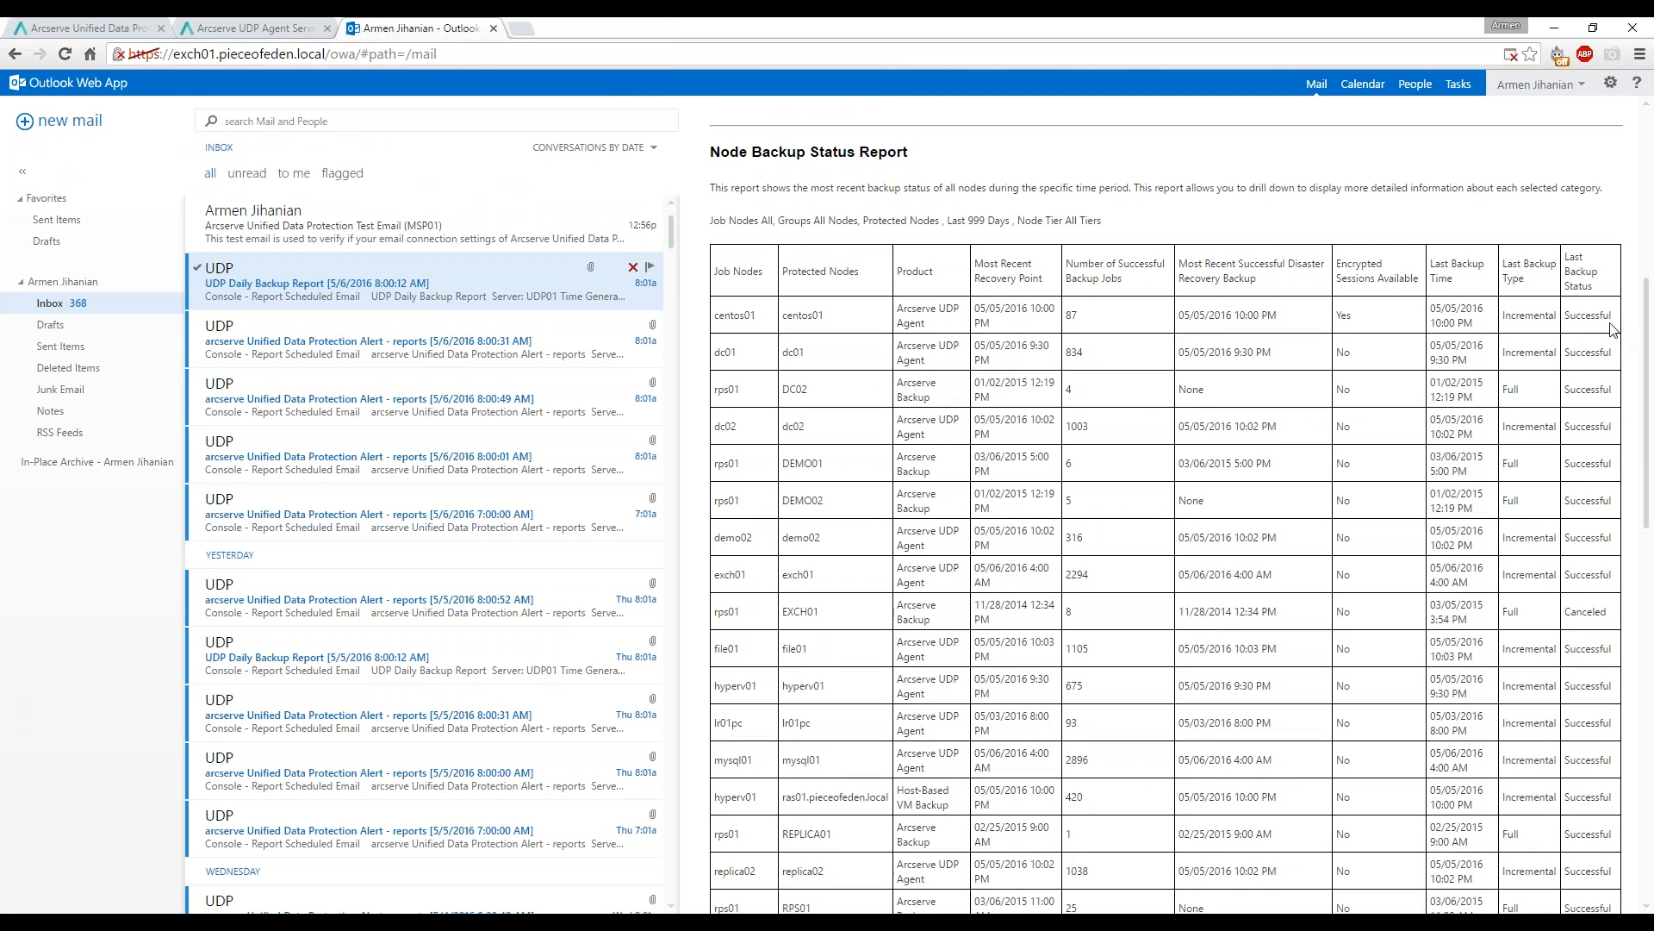
drag(1645, 345, 1613, 644)
scroll(1613, 644, down, 3)
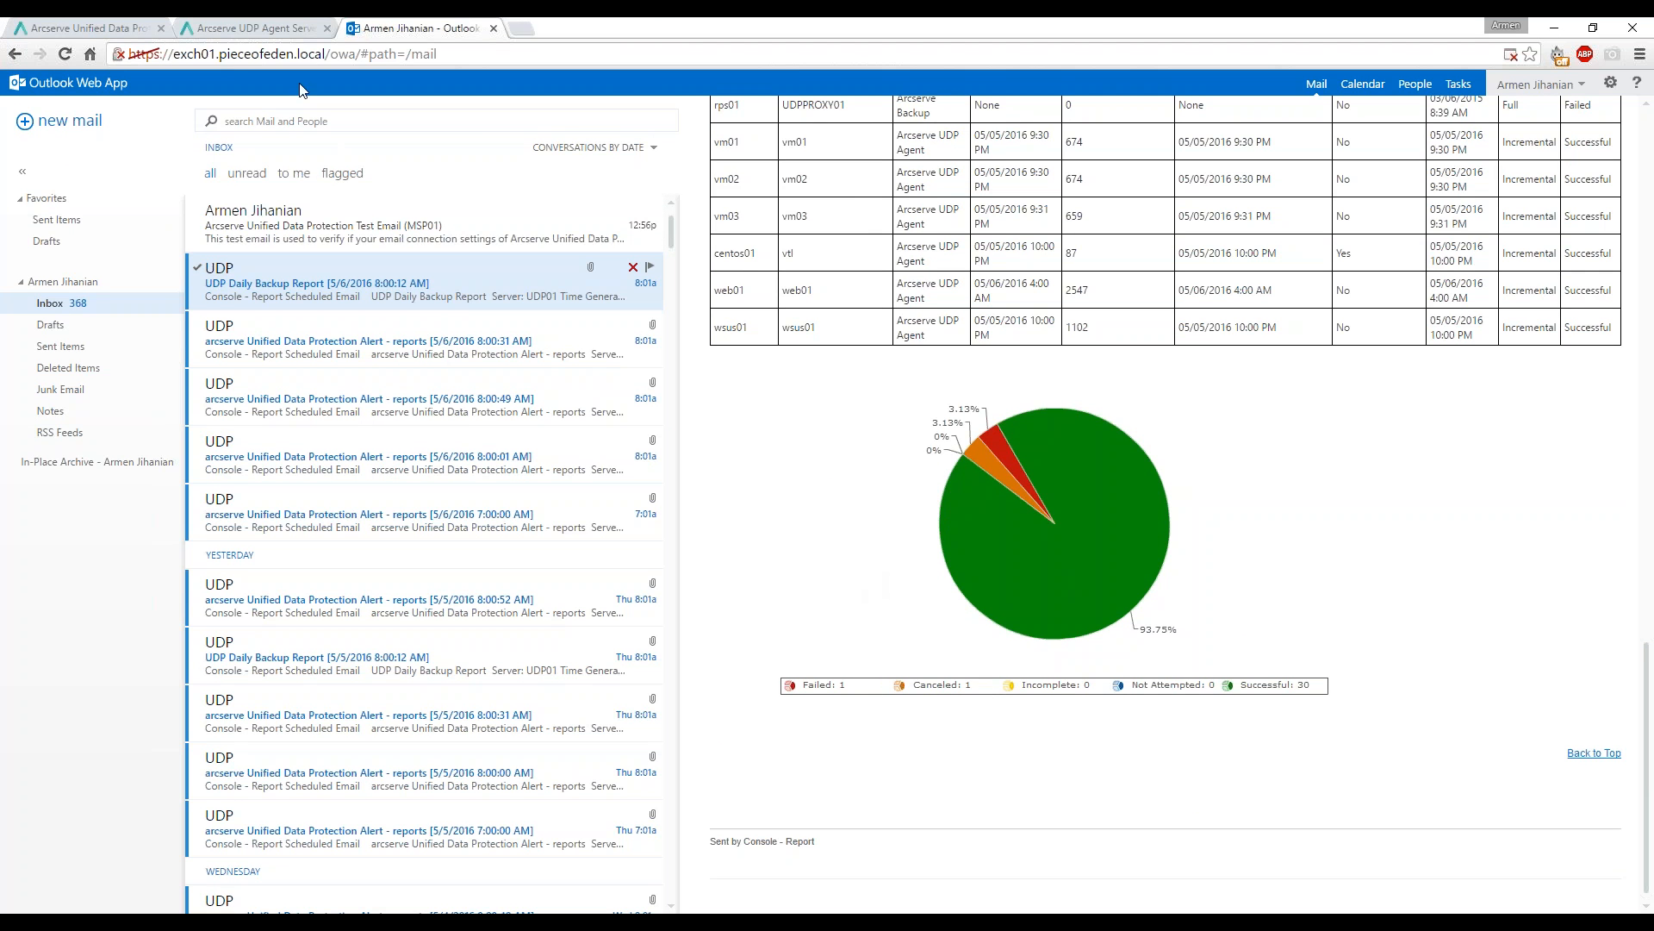
click(272, 33)
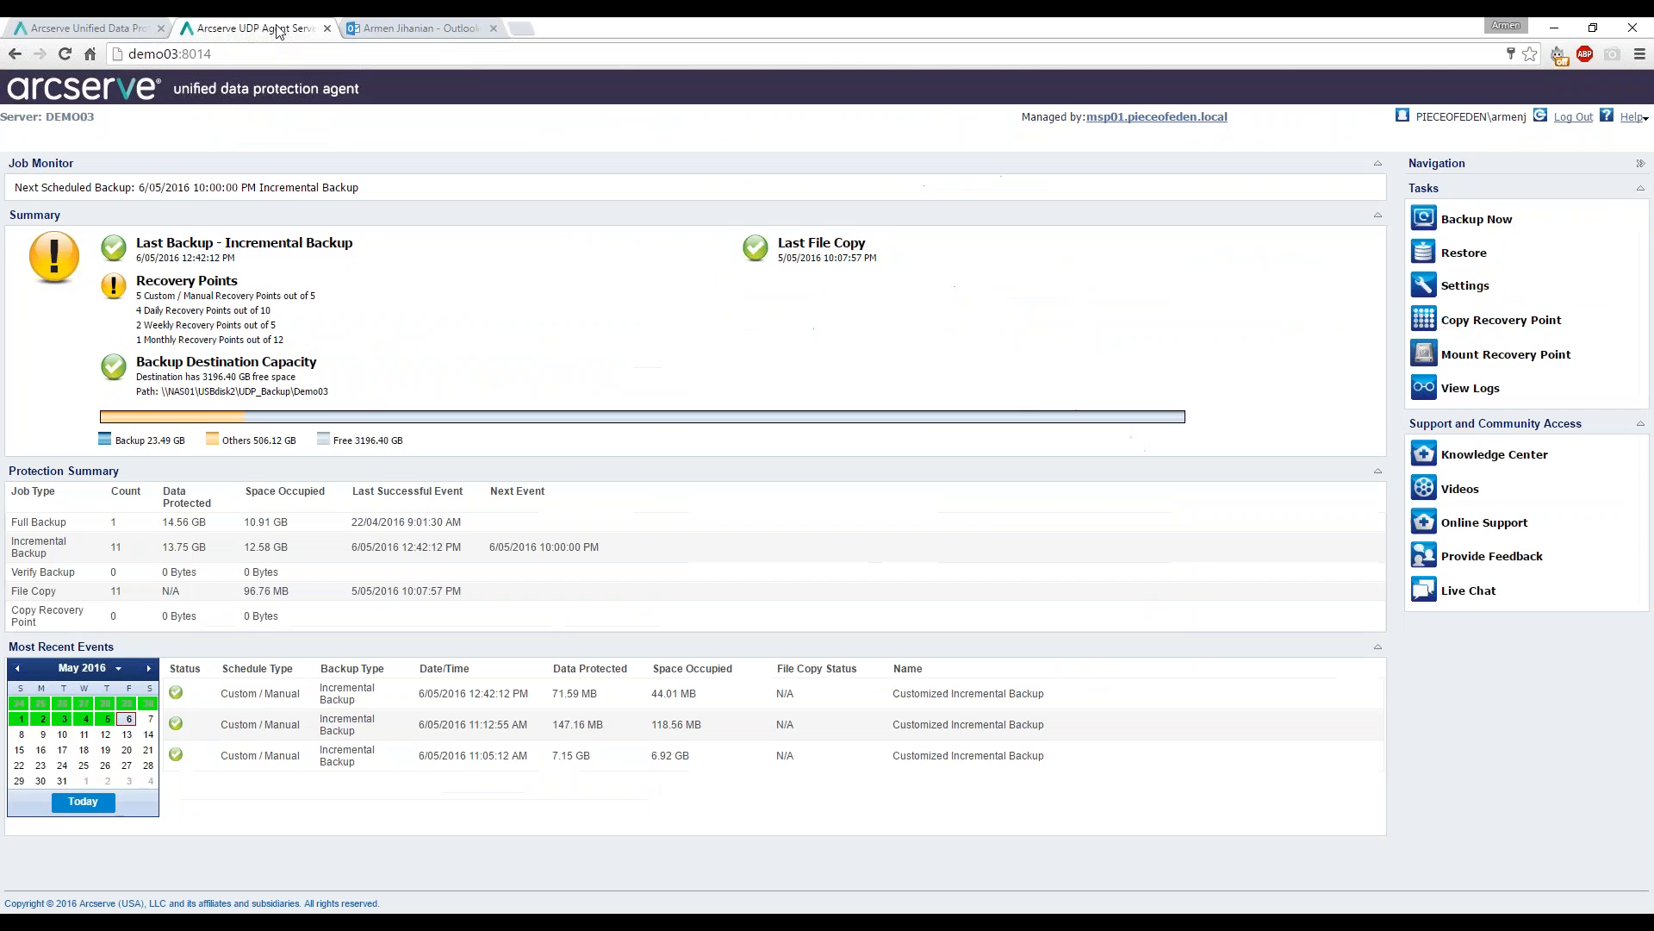
Close the Schedule Emails list in the UDP console and advance to the next-webinar slide.
click(108, 35)
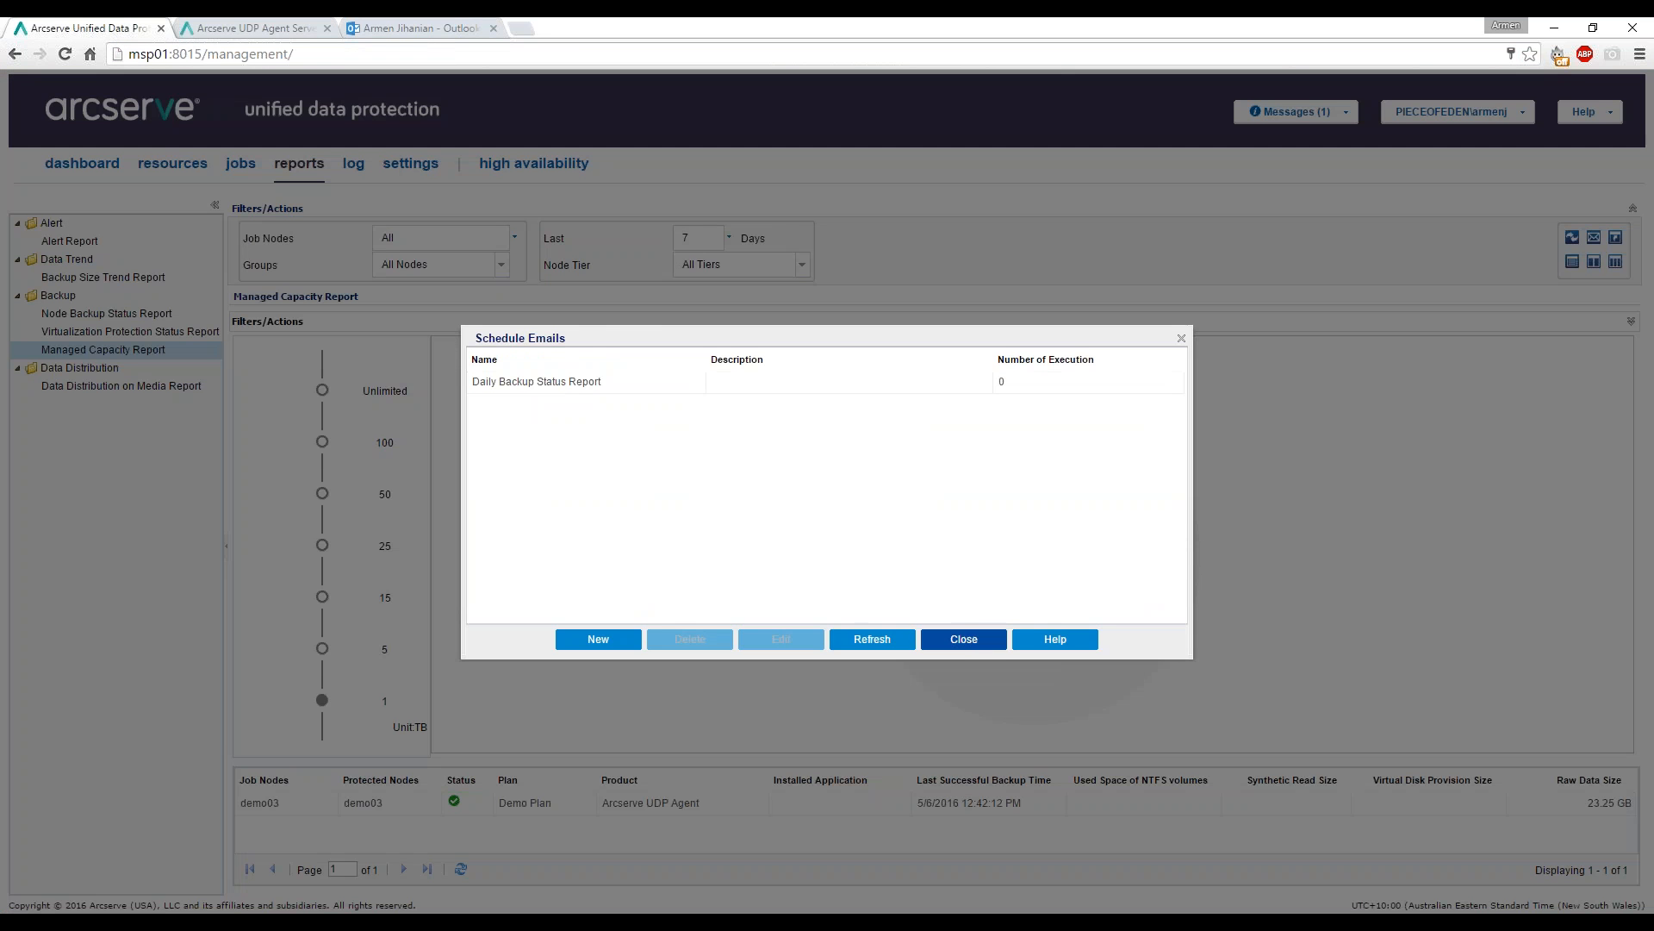
click(977, 643)
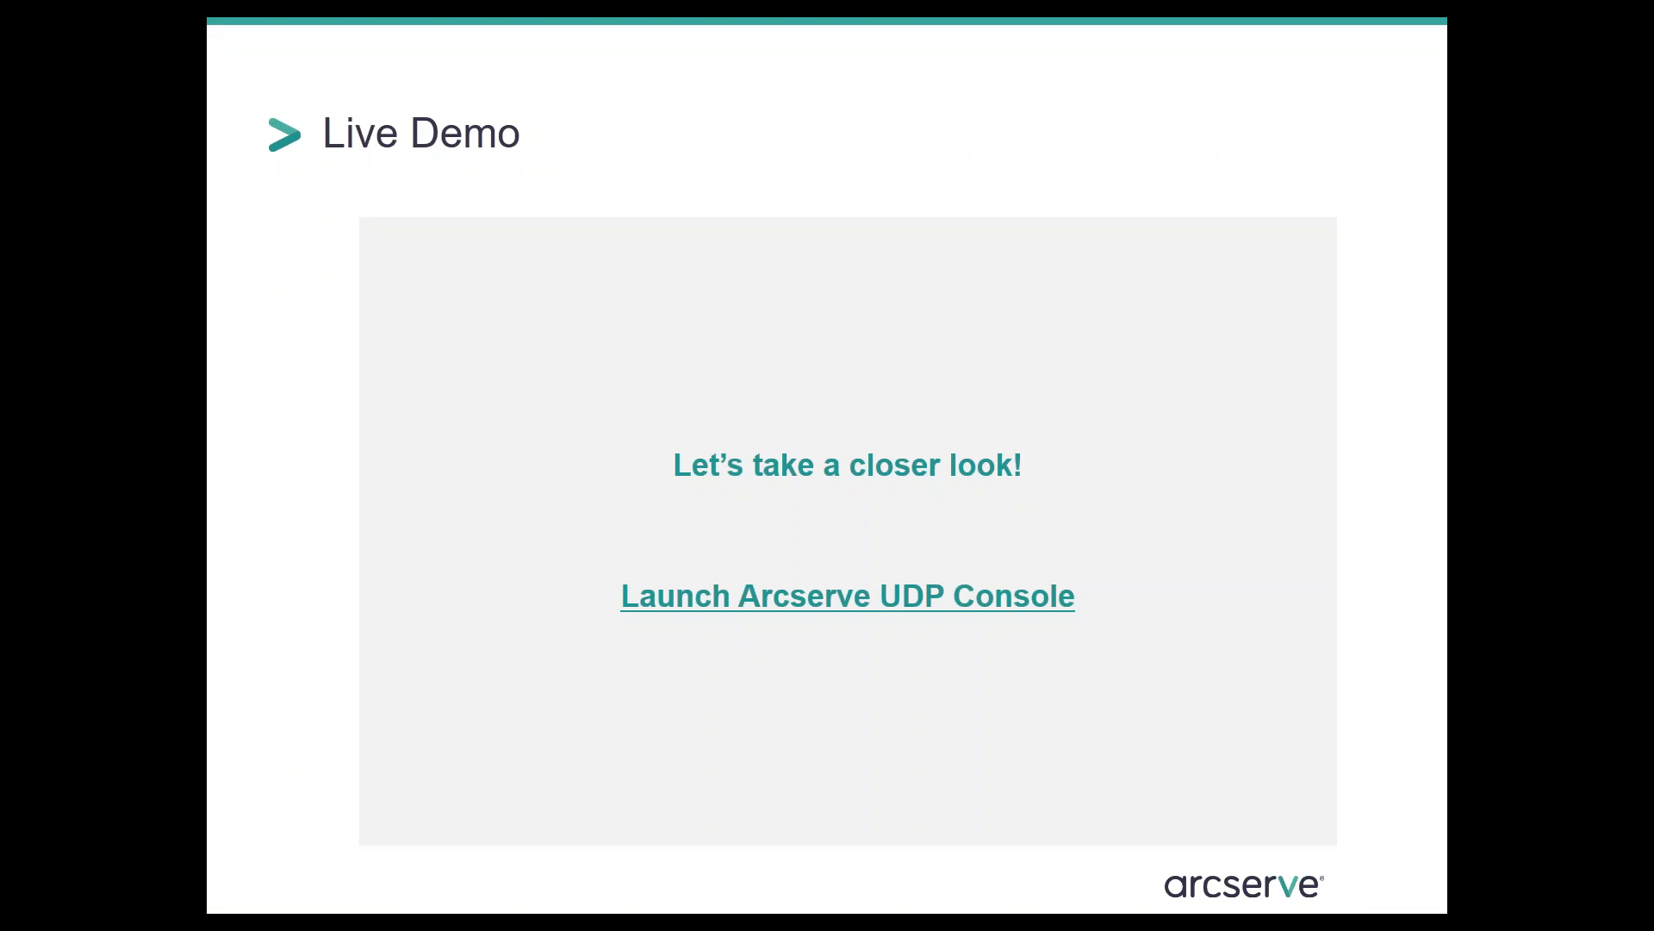
key(Right)
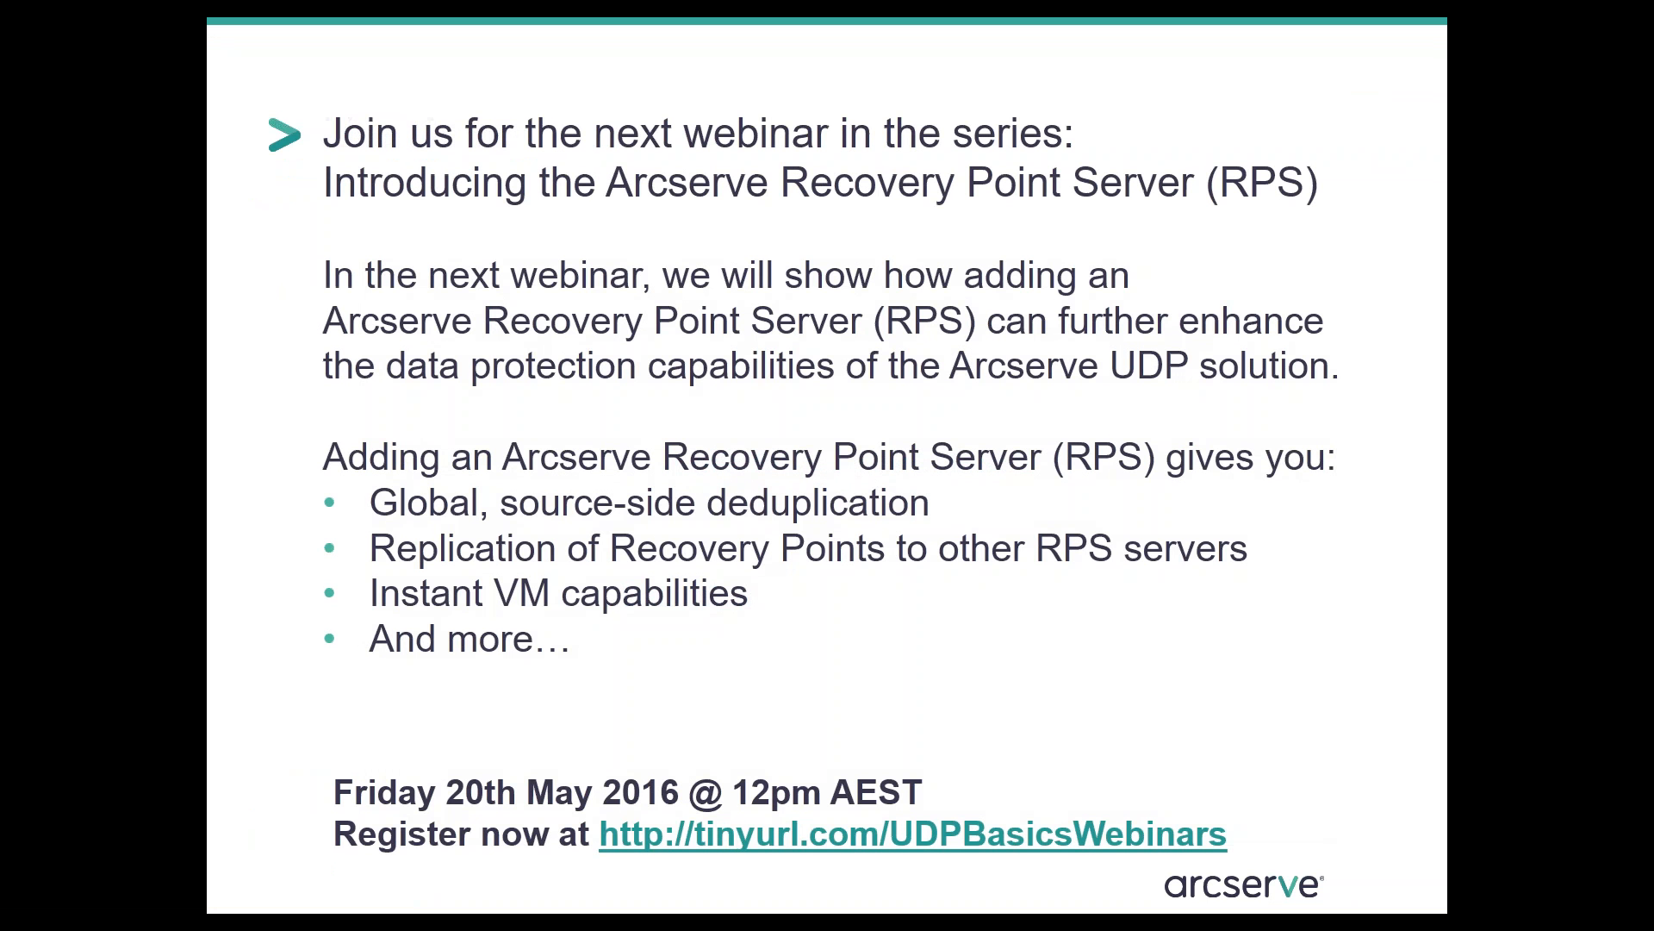